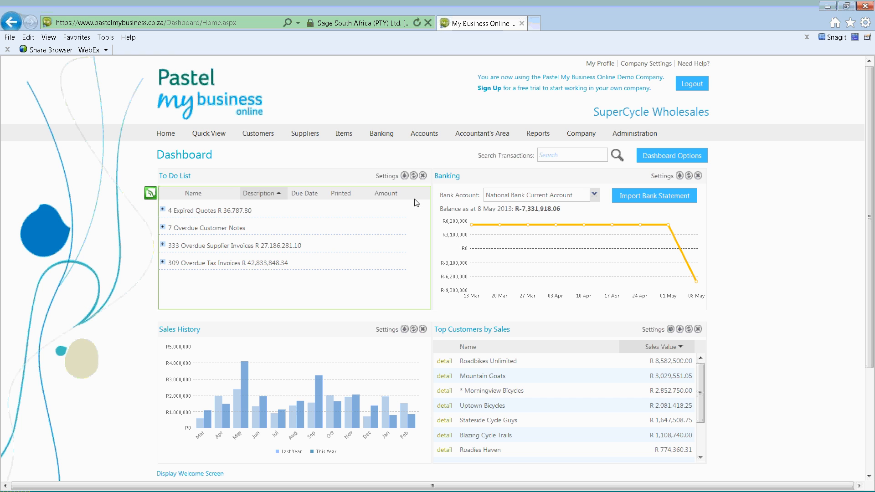
# Open the list of customers and start a new customer record named "Webinar"
pyautogui.moveTo(269, 138)
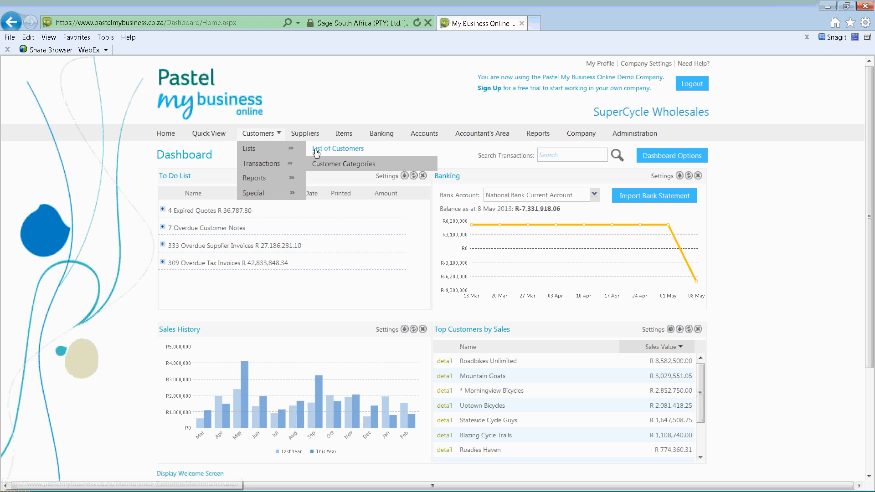
pyautogui.click(316, 153)
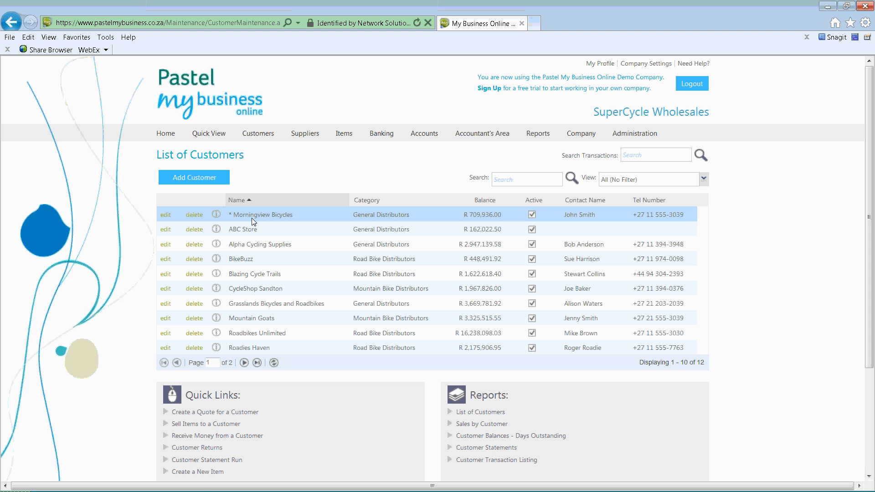
pyautogui.click(199, 181)
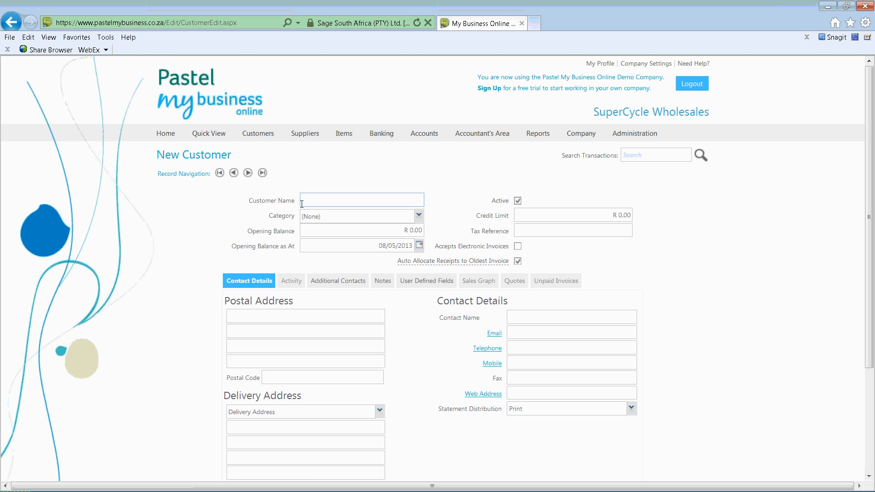
pyautogui.write('Webinar')
pyautogui.press('Tab')
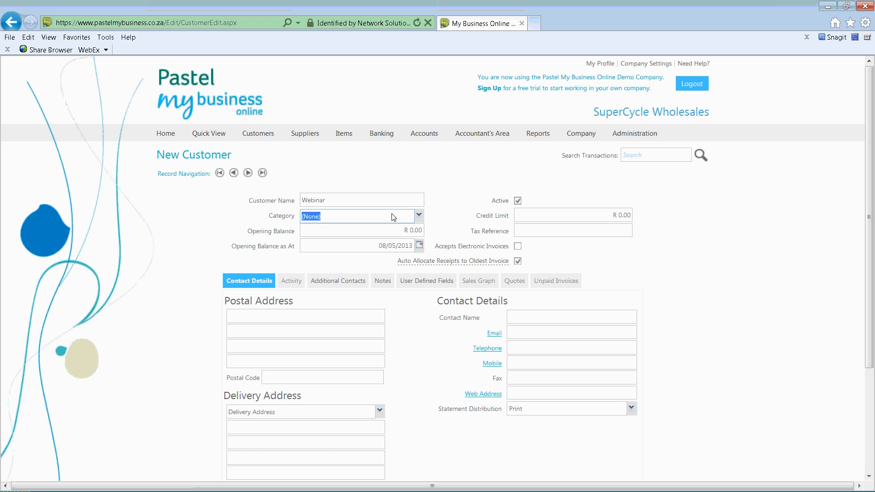
# Create a new customer category named "Test" and assign it to the Webinar customer
pyautogui.click(418, 216)
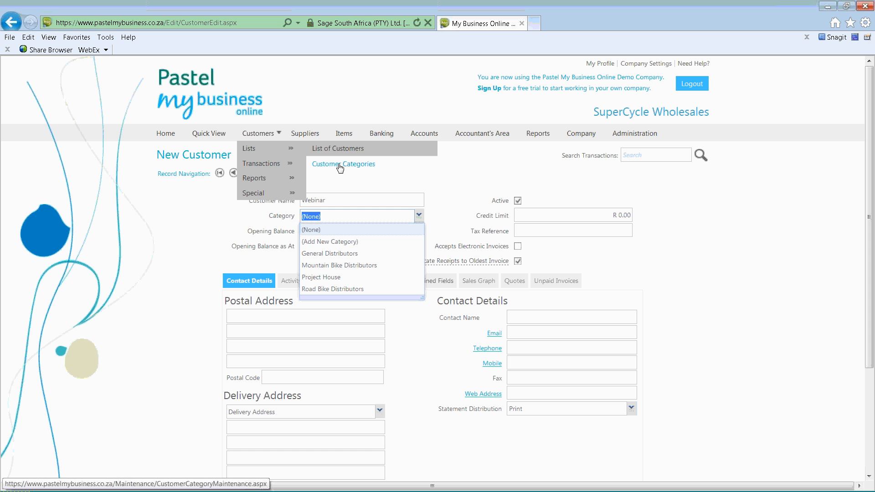
pyautogui.click(334, 242)
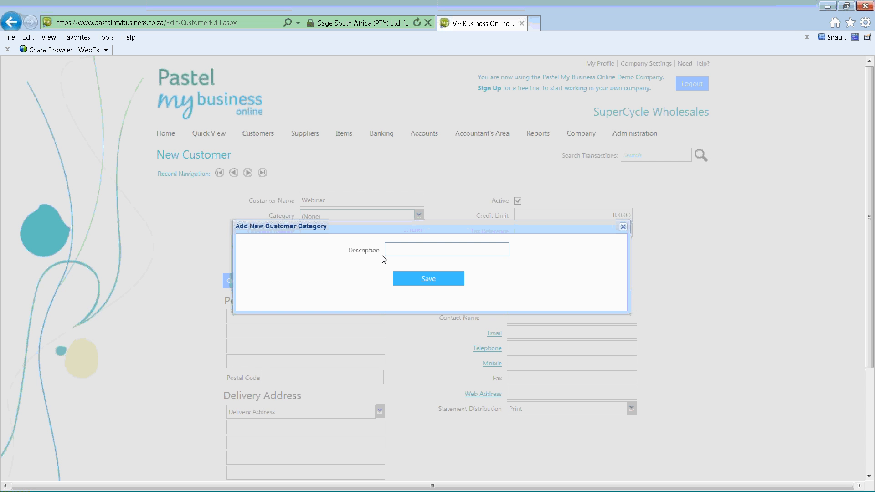
pyautogui.write('Test')
pyautogui.click(422, 278)
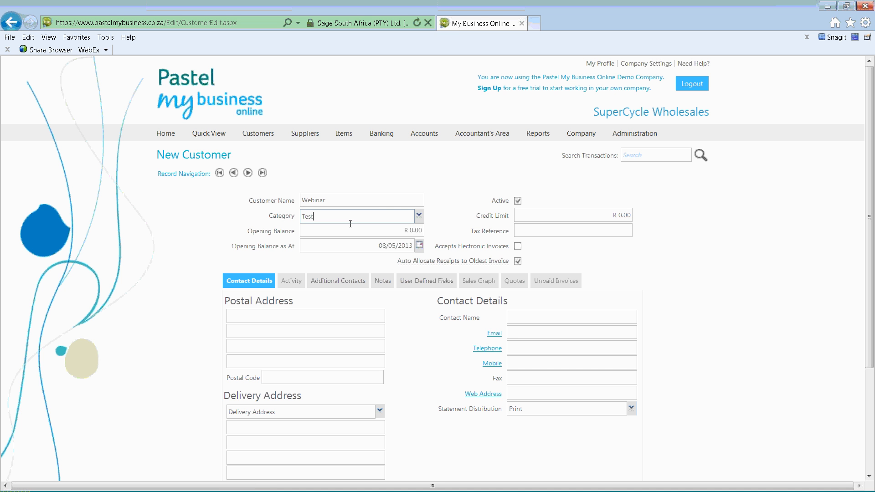
pyautogui.click(324, 229)
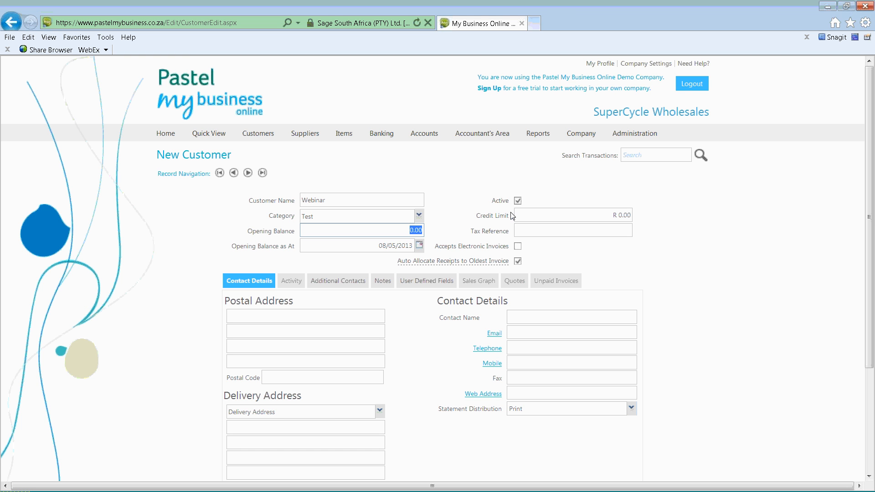
pyautogui.click(487, 217)
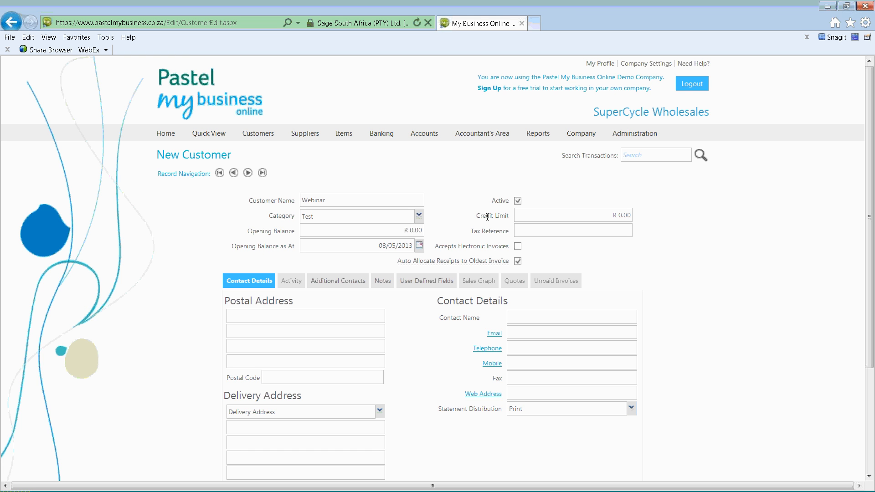
pyautogui.click(522, 230)
pyautogui.click(527, 261)
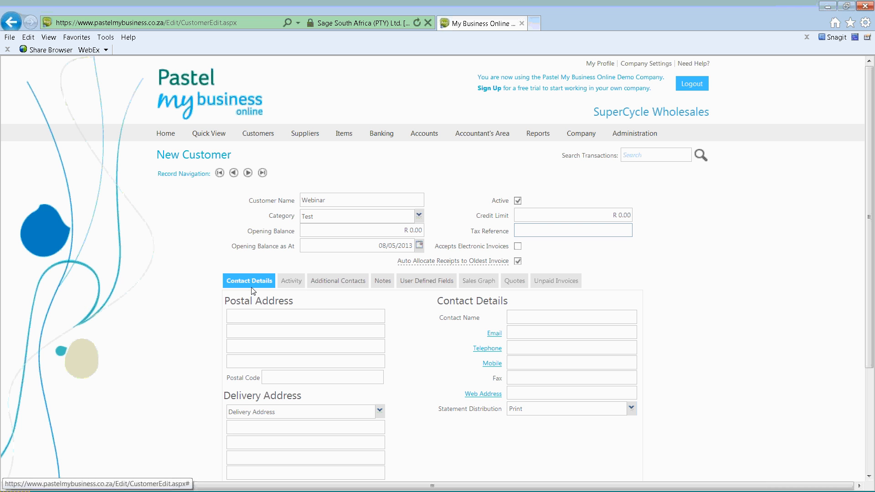
# Enter "P O Box" as the first line of the customer's postal address
pyautogui.click(242, 314)
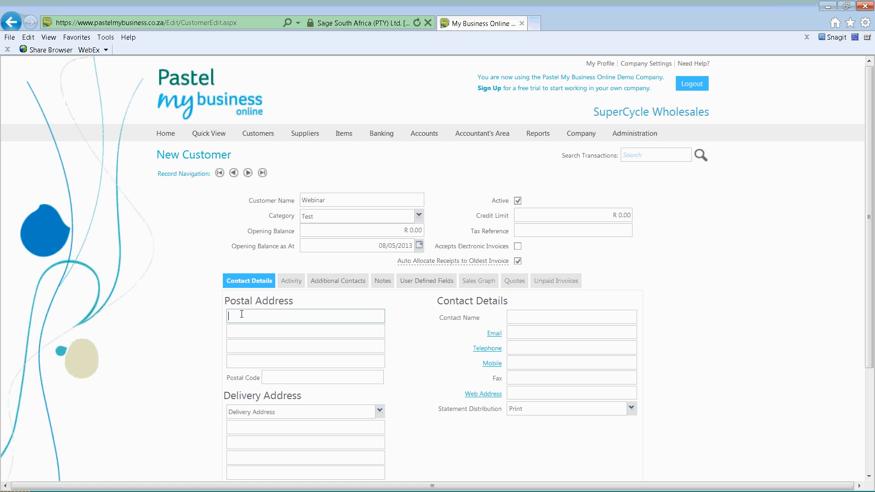
pyautogui.write('P O Box')
pyautogui.press('Tab')
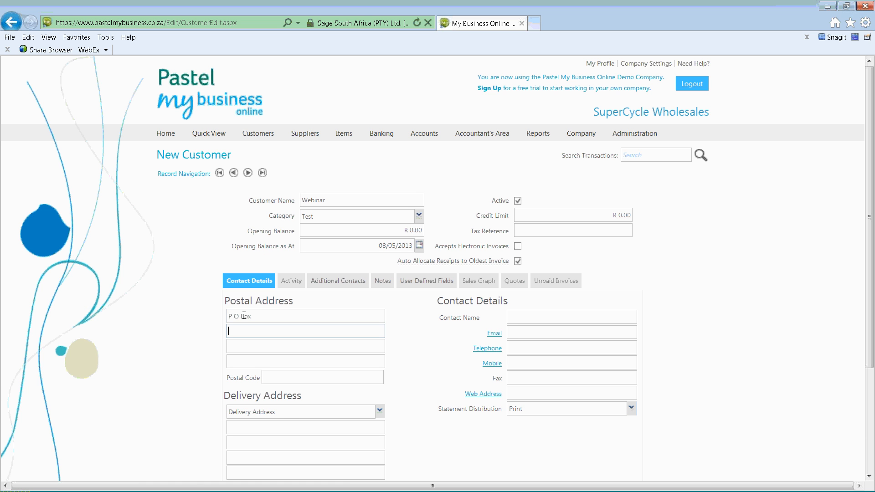
# Examine the delivery address options, the contact detail fields and the statement distribution choices of the new customer record
pyautogui.scroll(-3, 324, 405)
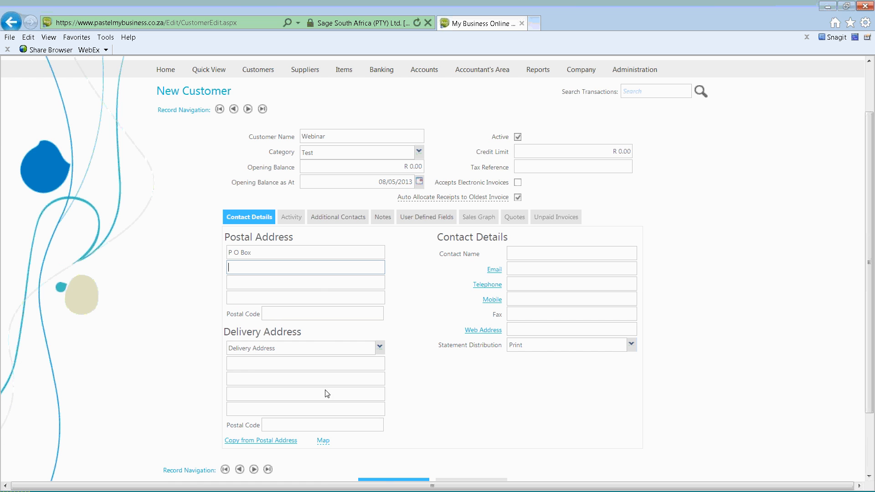
pyautogui.click(371, 348)
pyautogui.scroll(-3, 371, 347)
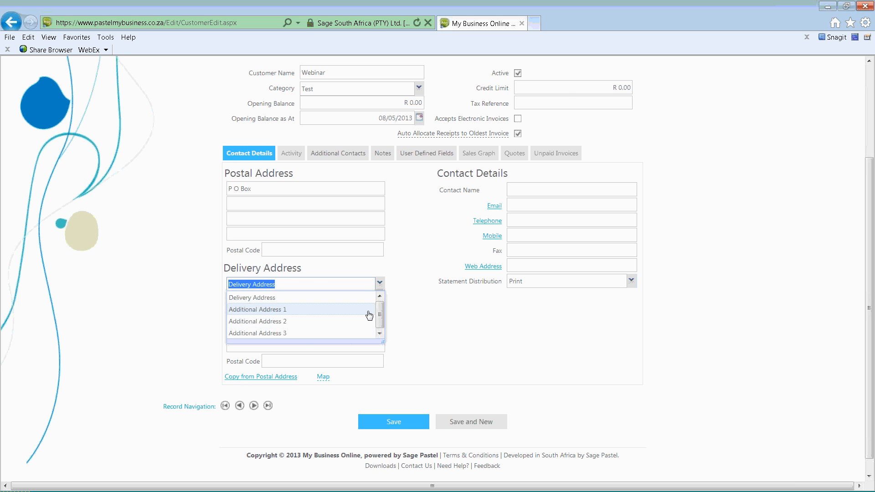
pyautogui.click(379, 283)
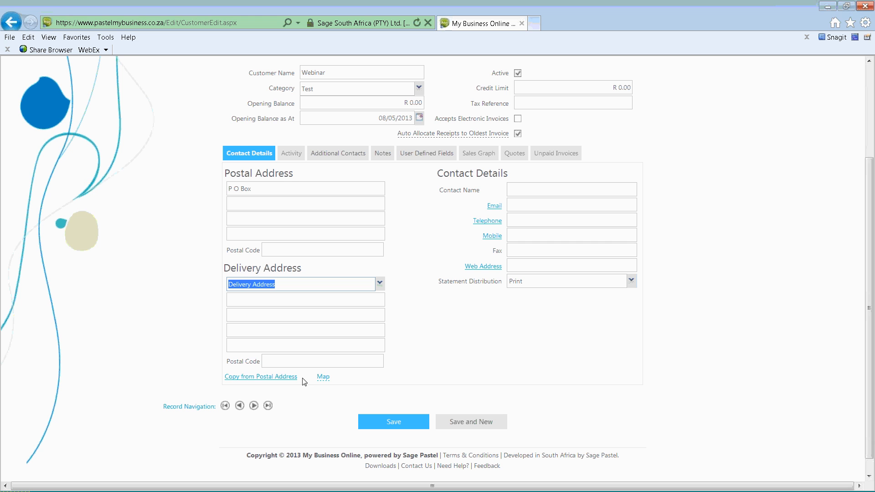
pyautogui.moveTo(326, 383)
pyautogui.click(525, 191)
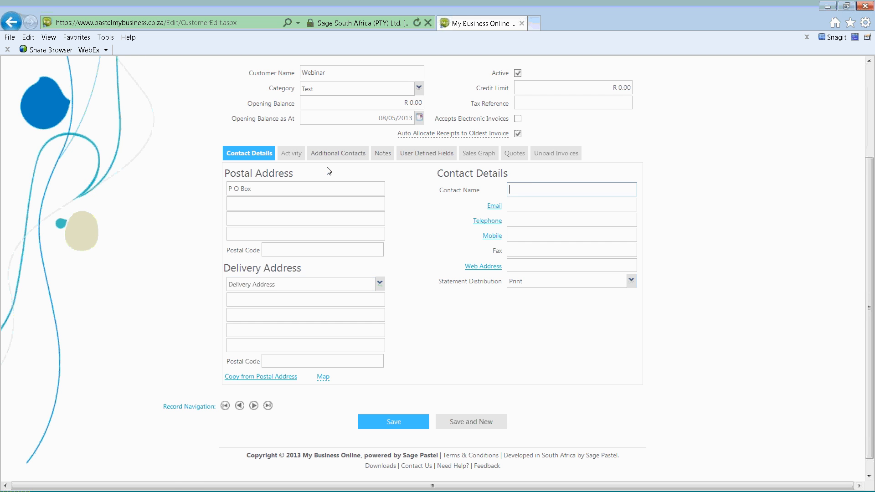
pyautogui.click(532, 204)
pyautogui.click(522, 222)
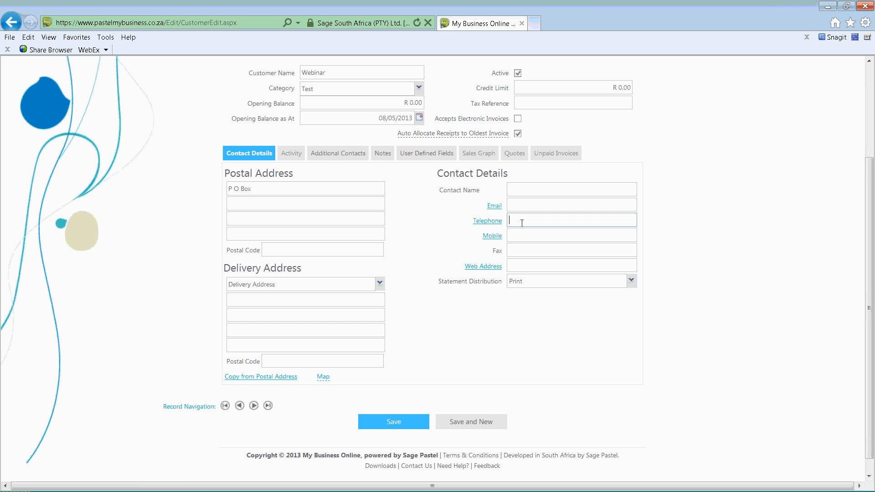
pyautogui.click(519, 235)
pyautogui.click(515, 250)
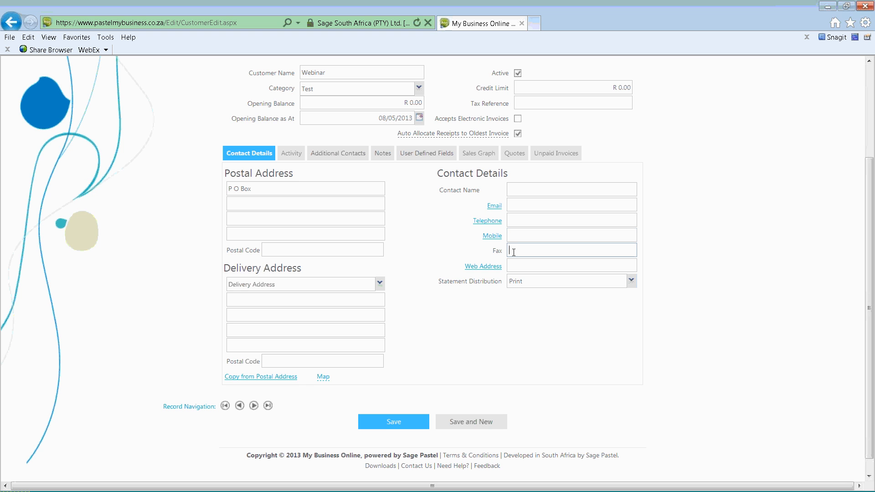
pyautogui.click(514, 267)
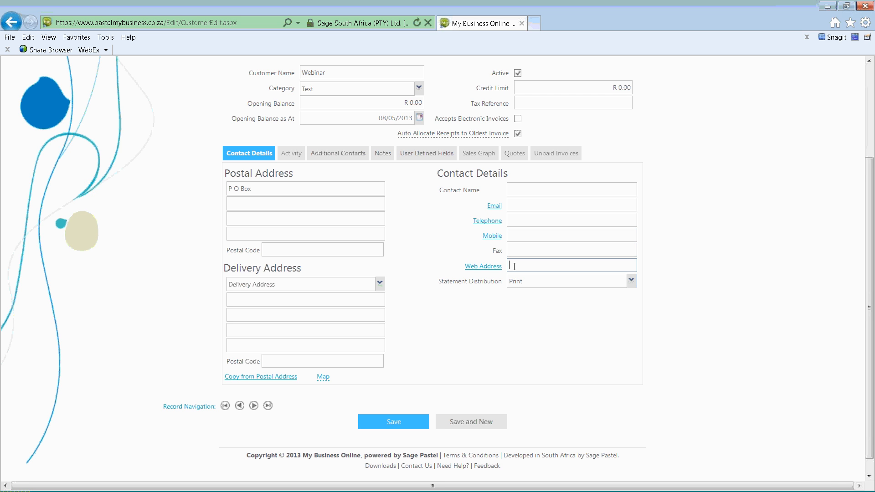
pyautogui.click(443, 287)
pyautogui.click(633, 285)
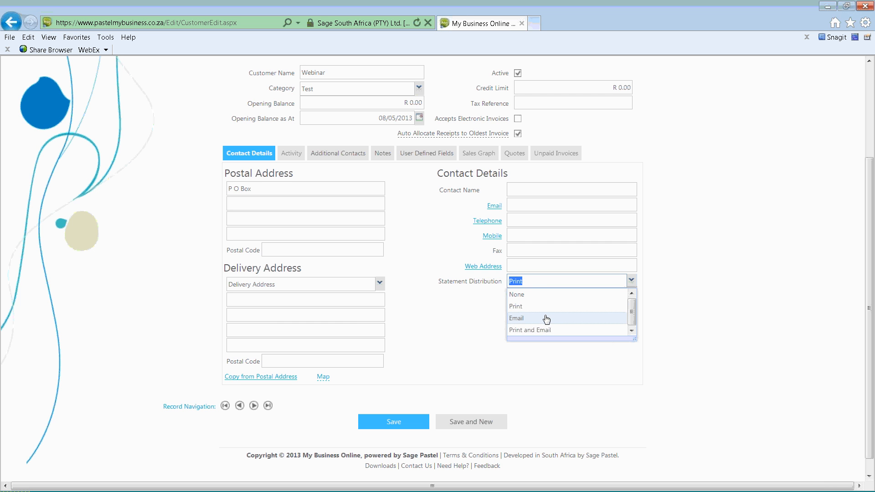
pyautogui.click(532, 205)
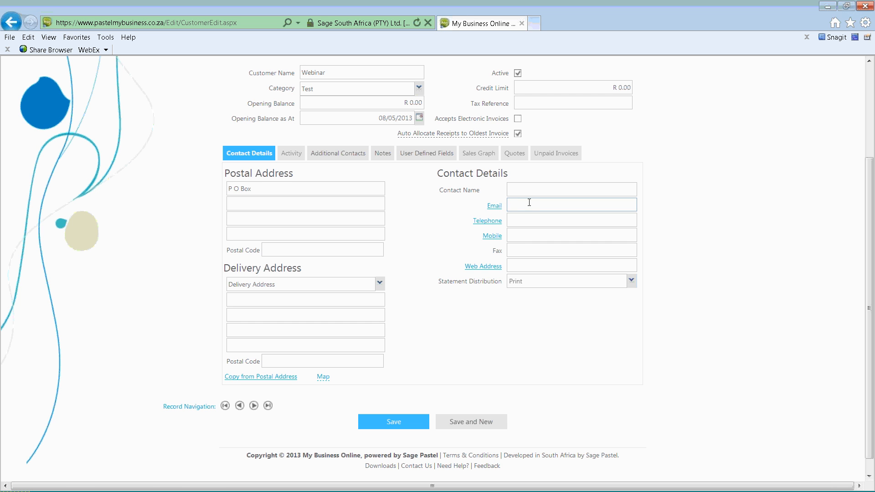
# Save the new Webinar customer by moving on to the next record and accepting the changes
pyautogui.click(291, 154)
pyautogui.scroll(3, 307, 168)
pyautogui.click(249, 110)
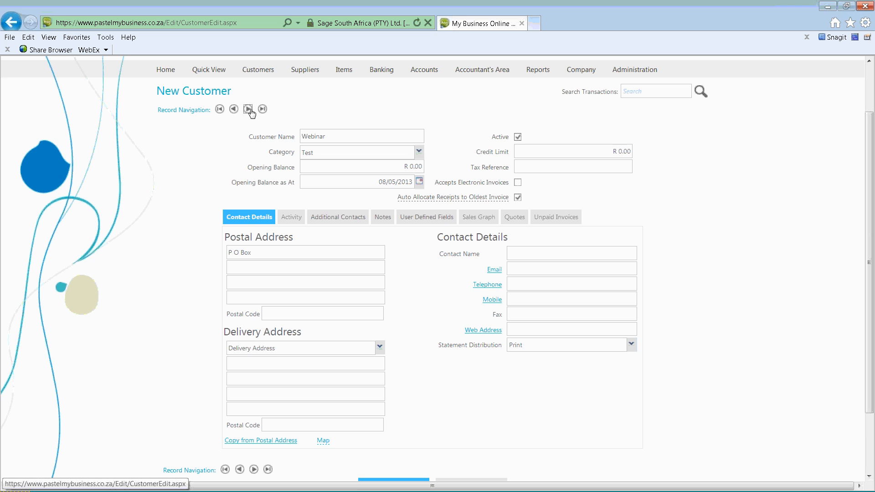
pyautogui.click(385, 285)
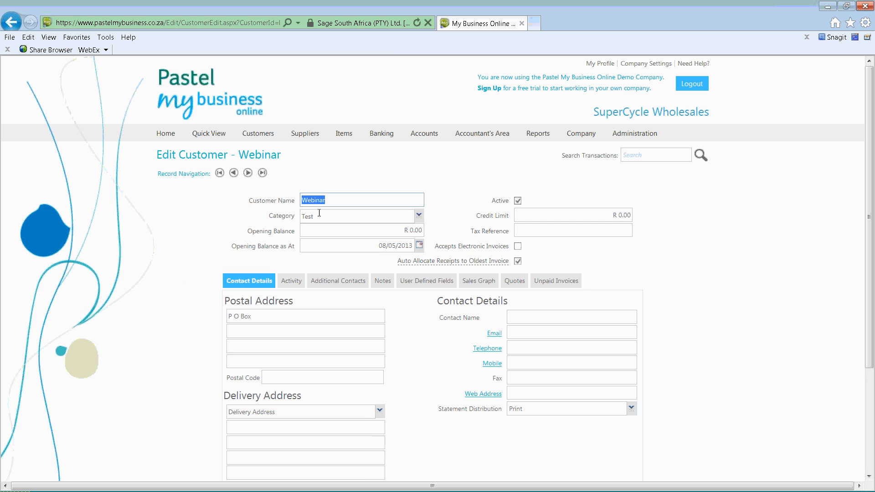
# Go back to the list of customers and open the * Morningview Bicycles record for editing
pyautogui.moveTo(250, 149)
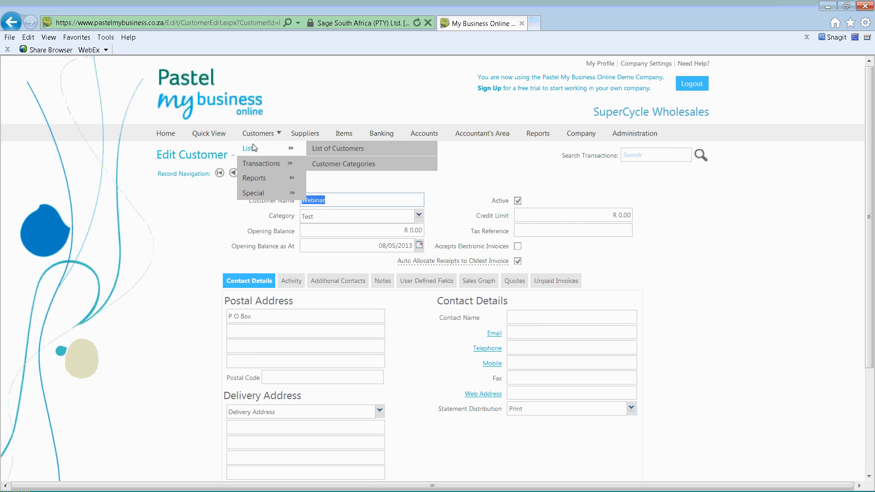
pyautogui.click(314, 148)
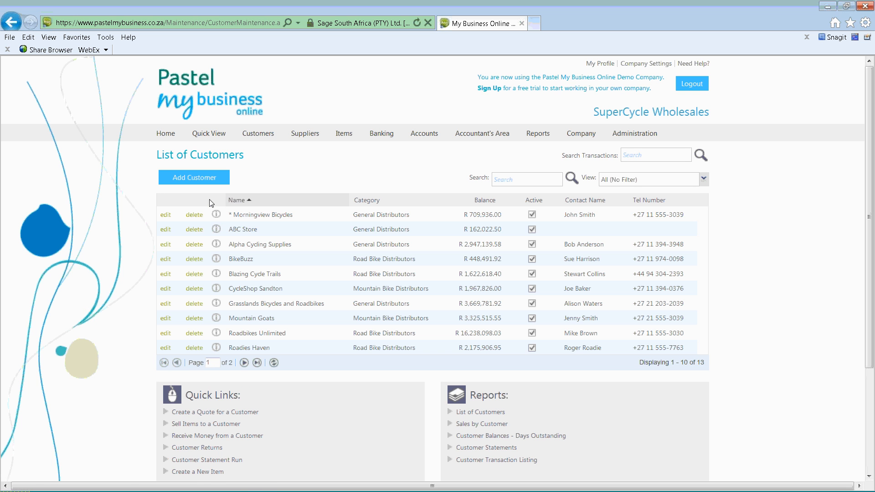
pyautogui.click(166, 216)
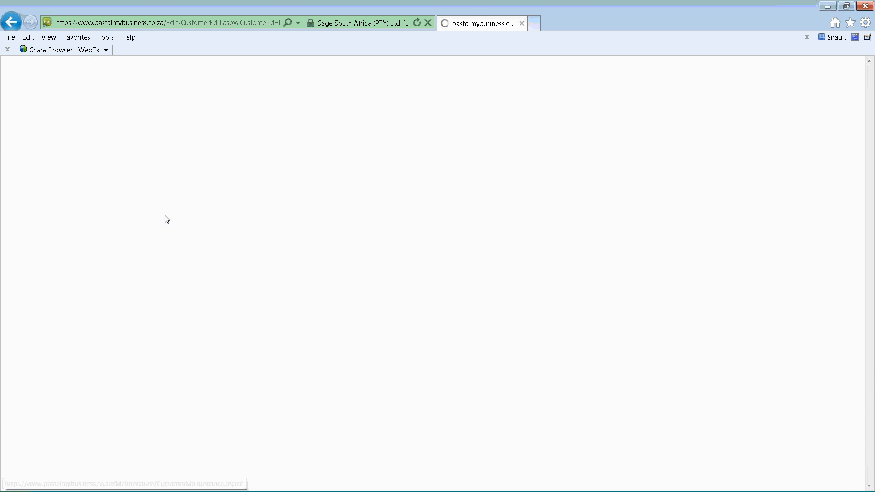
pyautogui.scroll(-1, 361, 283)
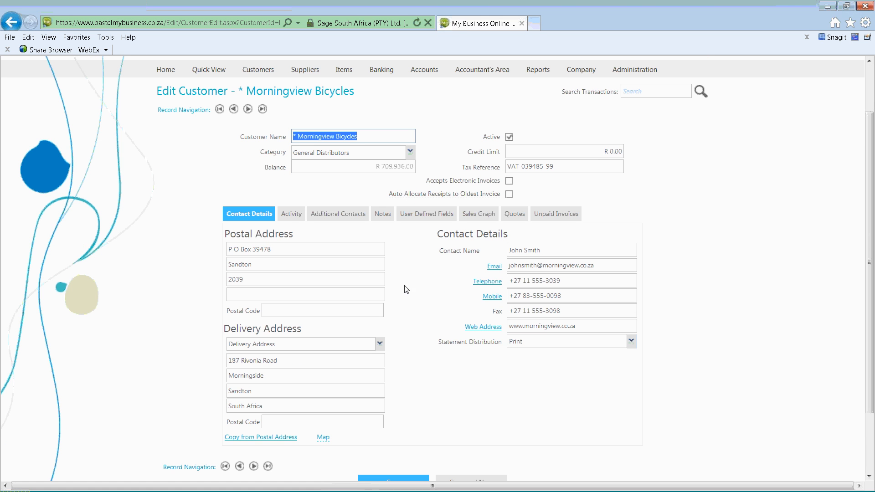
# Drill down from the customer's activity into Customer Returns and inspect the first listed return document
pyautogui.click(284, 217)
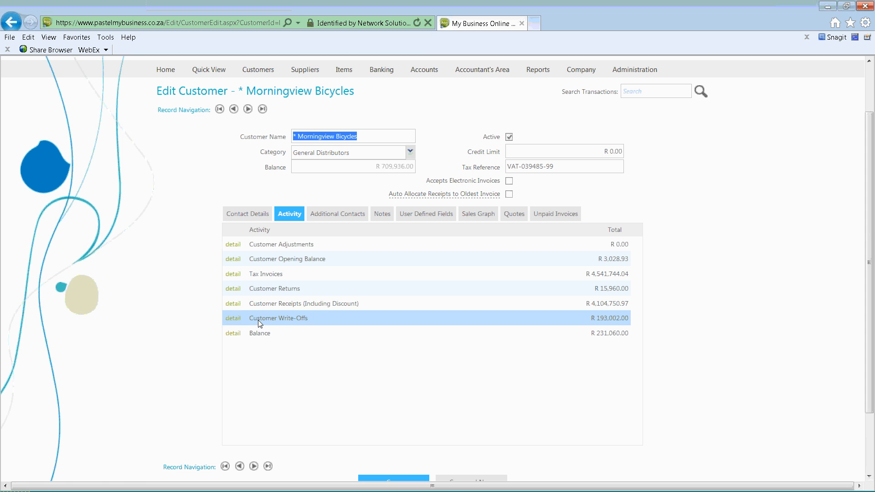
pyautogui.click(233, 290)
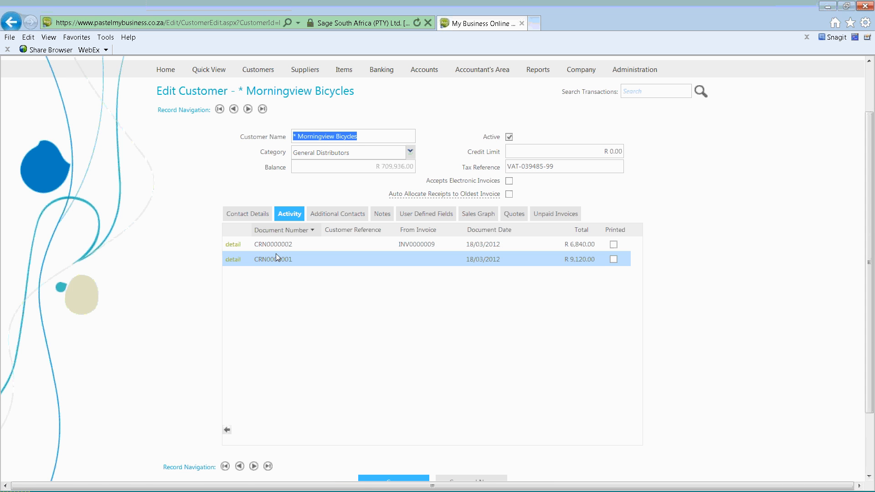
pyautogui.click(232, 246)
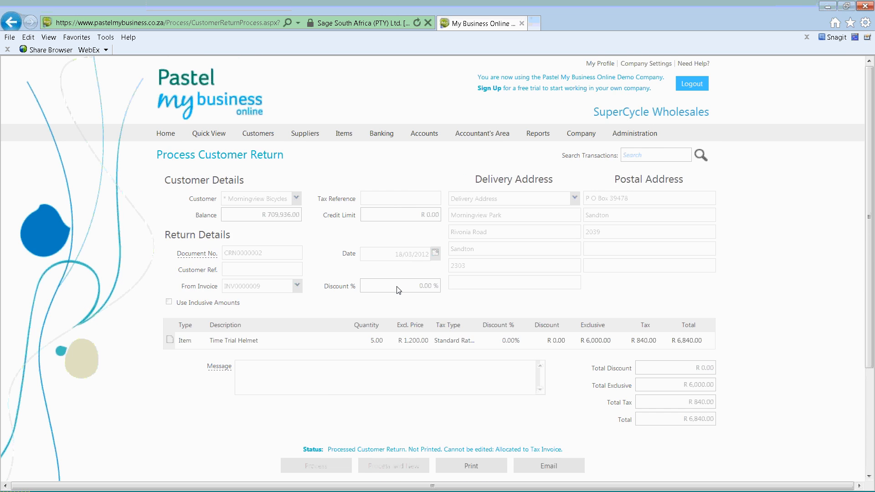
pyautogui.scroll(-2, 399, 291)
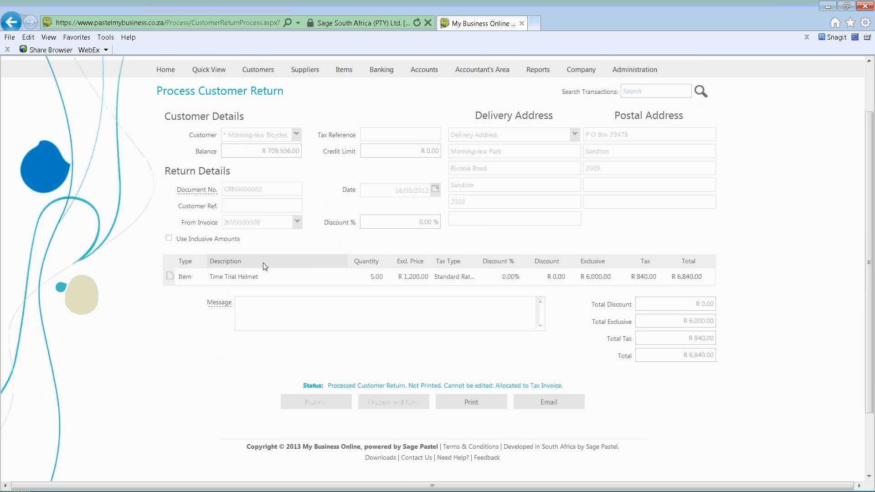
pyautogui.scroll(2, 264, 267)
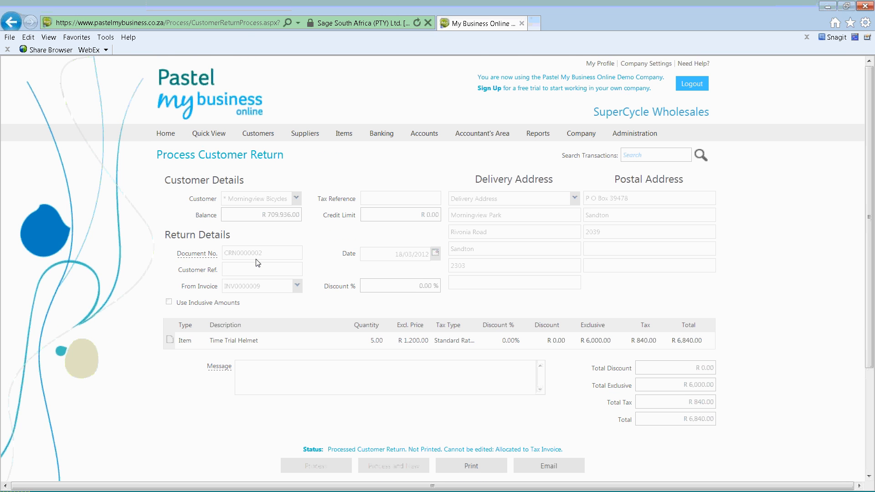
# Return to the * Morningview Bicycles record and show its additional contacts
pyautogui.click(8, 22)
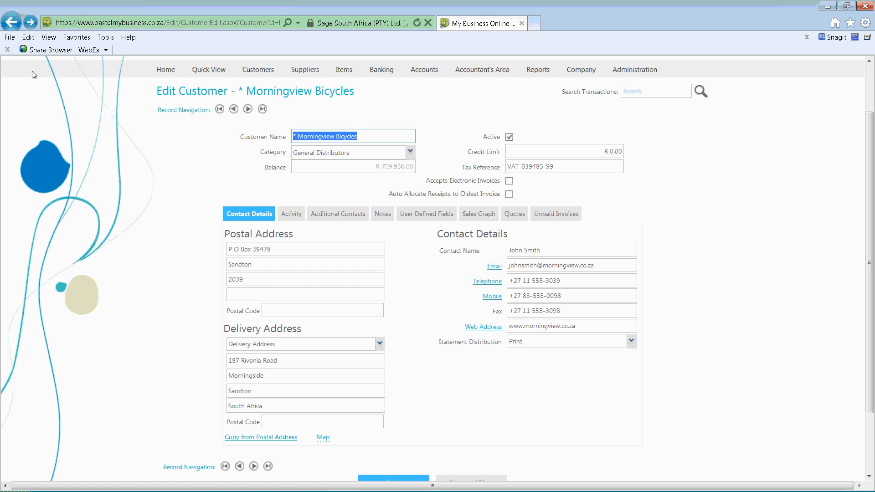
pyautogui.click(290, 214)
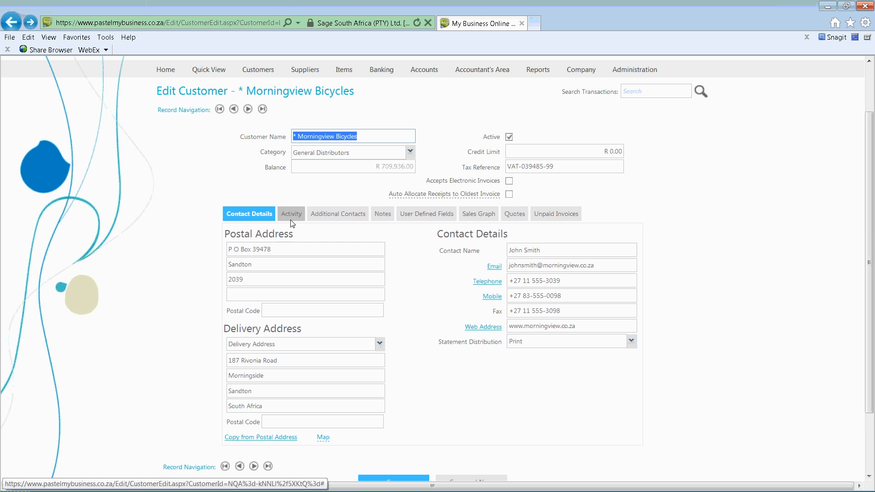
pyautogui.click(346, 221)
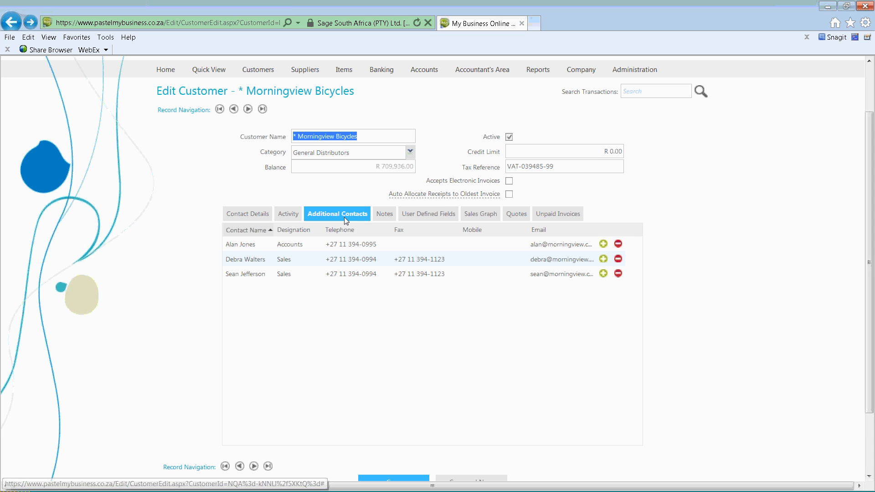
# Inspect the designations of the second and third additional contacts and show the customer's notes
pyautogui.click(296, 259)
pyautogui.click(299, 274)
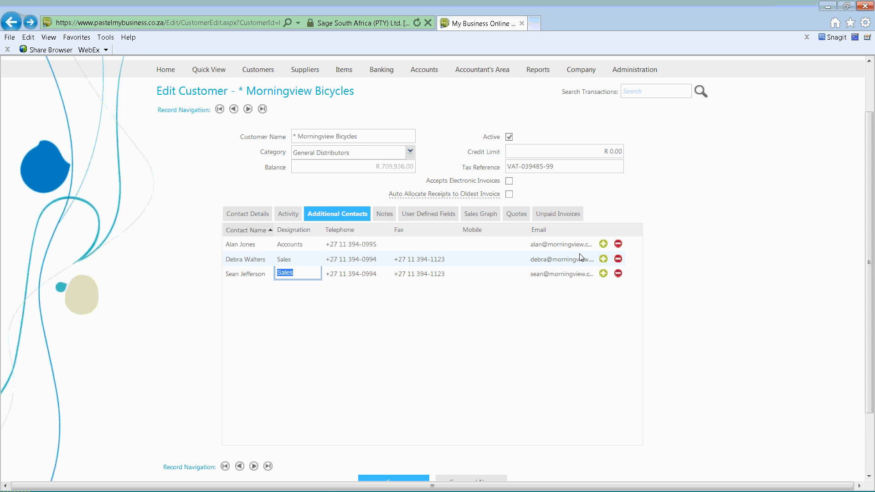
pyautogui.click(382, 214)
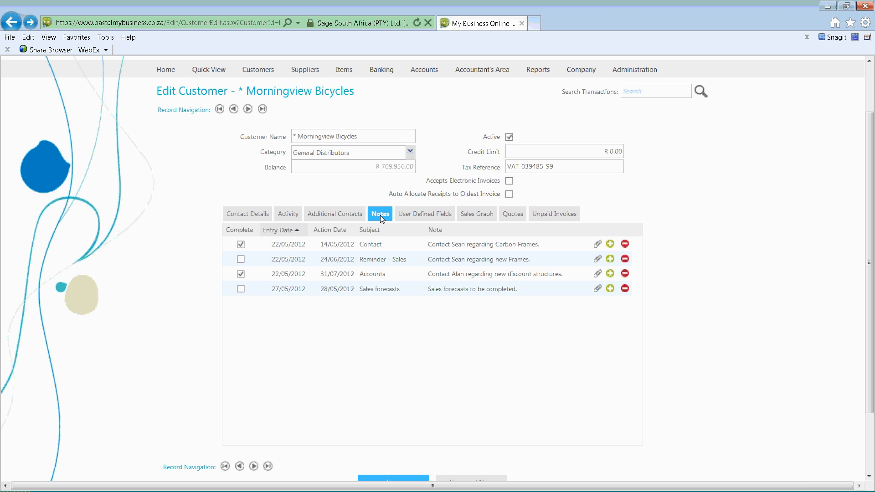
# Add a customer note with action date 08/05/2013, subject "Call client" and the text "Follow up on payment"
pyautogui.click(611, 288)
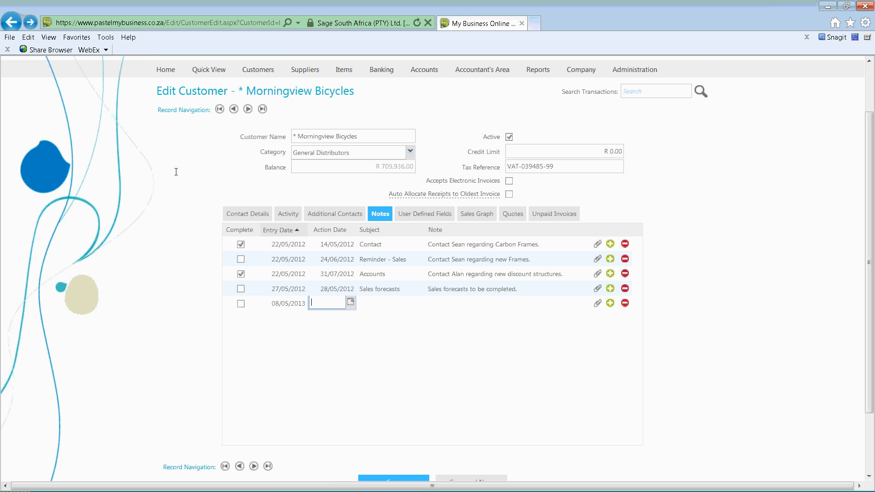
pyautogui.click(350, 302)
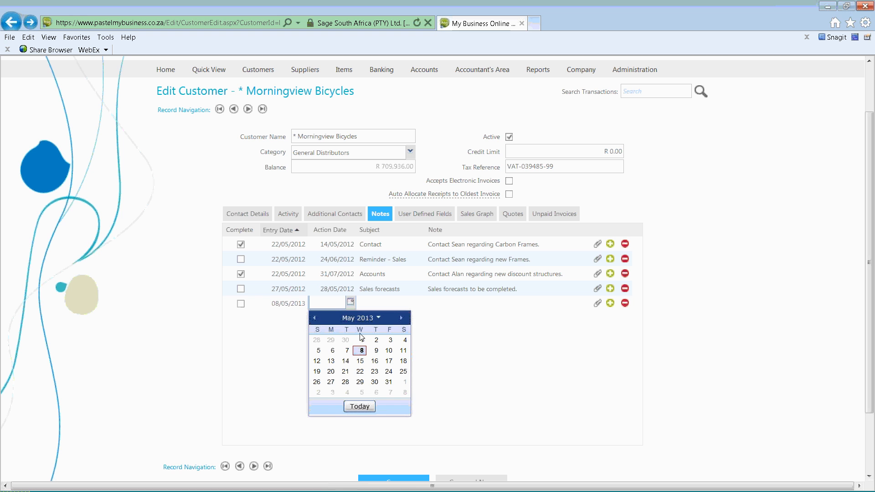
pyautogui.click(362, 350)
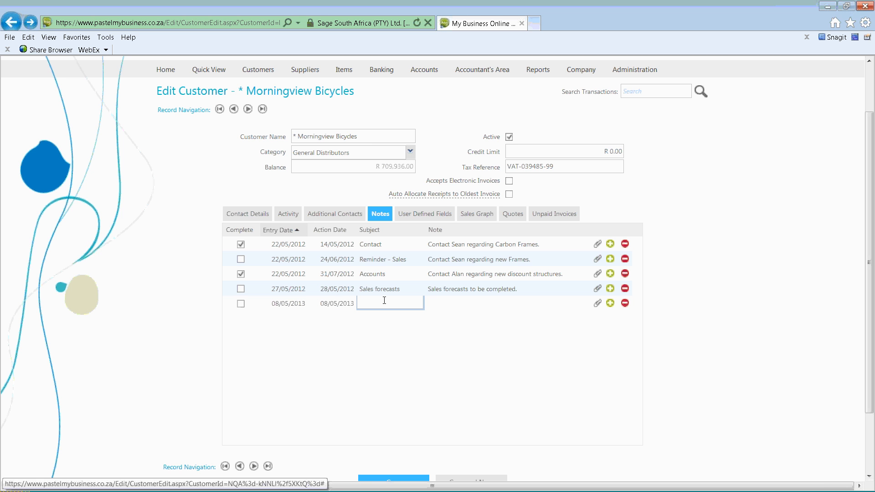
pyautogui.click(387, 303)
pyautogui.write('Ca')
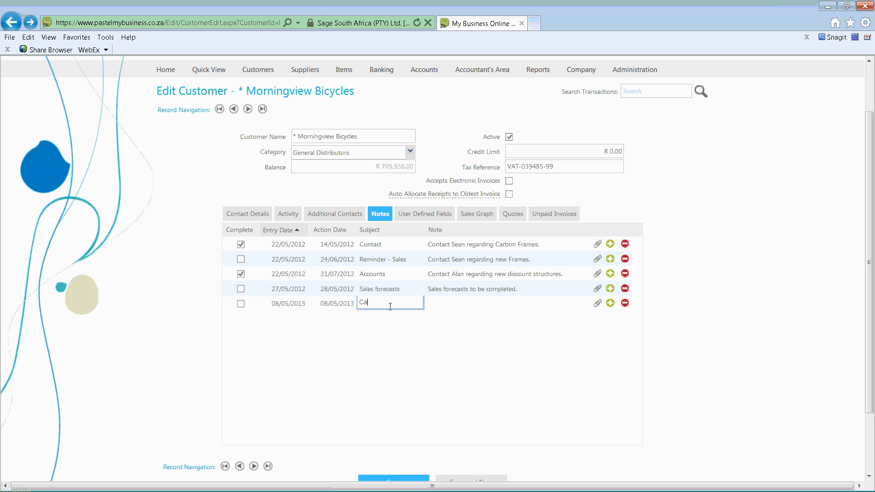
pyautogui.write('ll client')
pyautogui.press('Tab')
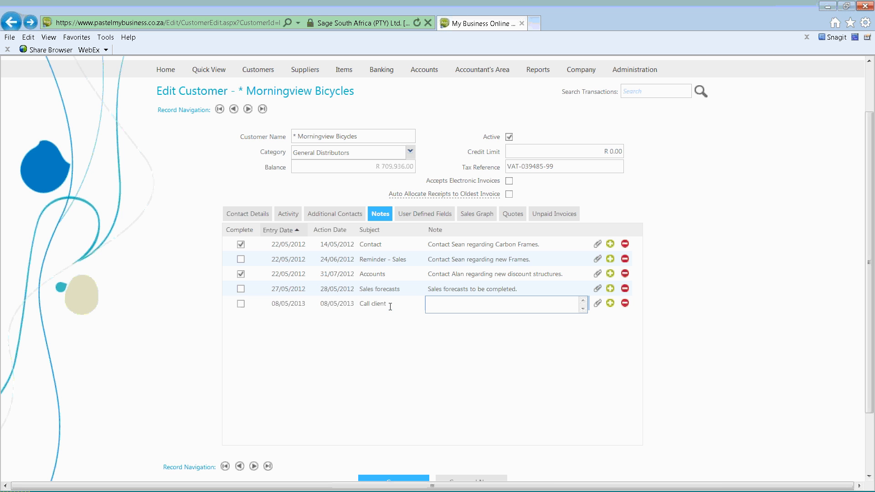
pyautogui.write('Follow up on payment')
# View the attachments of the "Call client" note without adding a file, and save the customer record
pyautogui.click(597, 304)
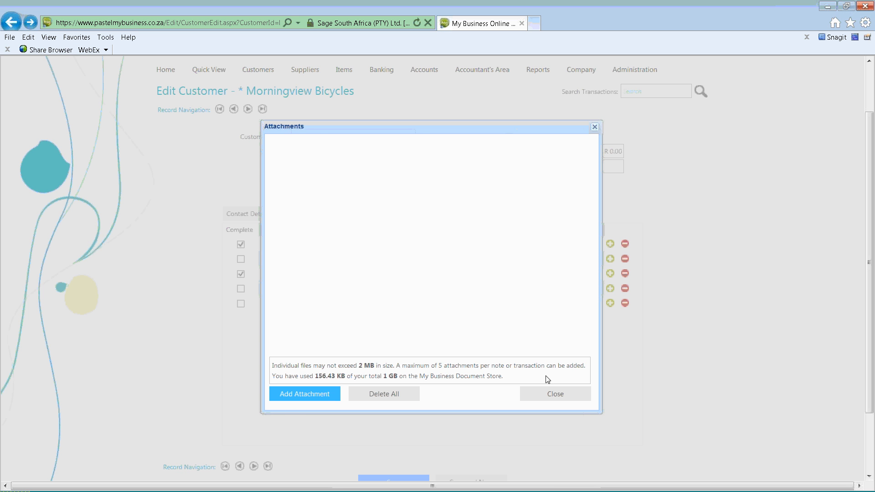
pyautogui.click(559, 400)
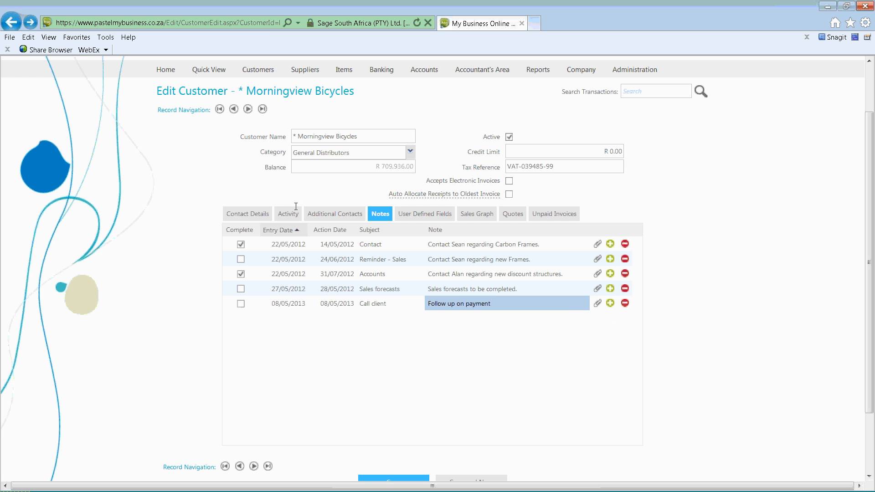
pyautogui.scroll(1, 294, 246)
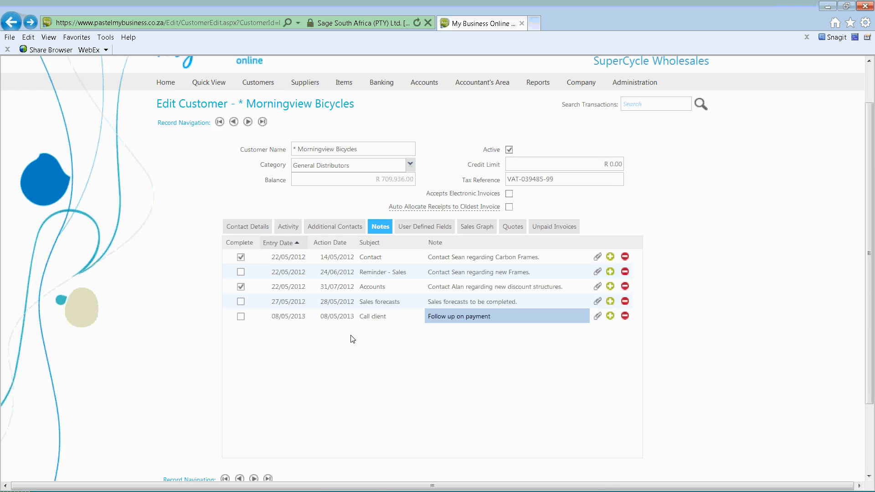
pyautogui.scroll(-3, 352, 340)
pyautogui.click(390, 401)
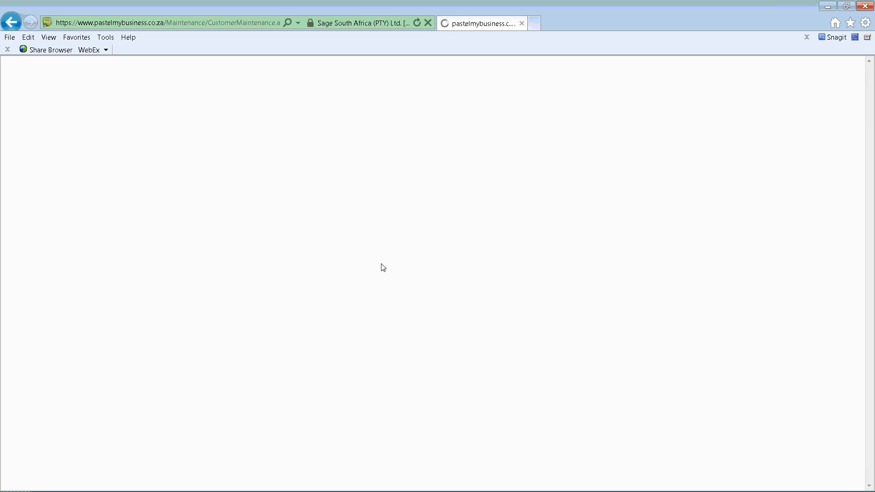
# Go to the main Dashboard and expand the overdue customer notes in the To Do List
pyautogui.moveTo(166, 133)
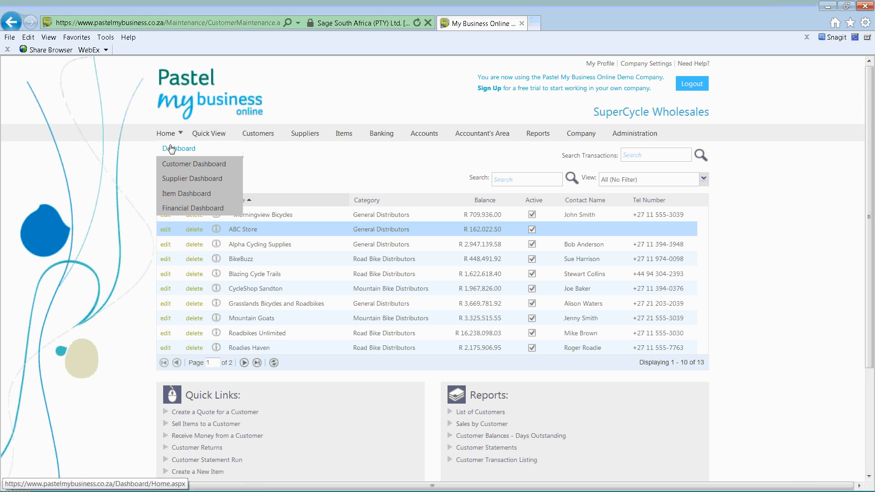
pyautogui.click(170, 149)
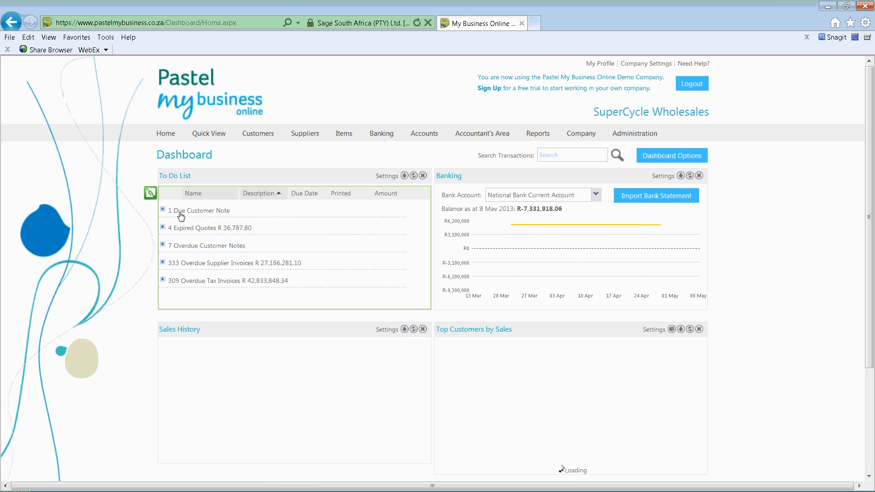
pyautogui.click(163, 245)
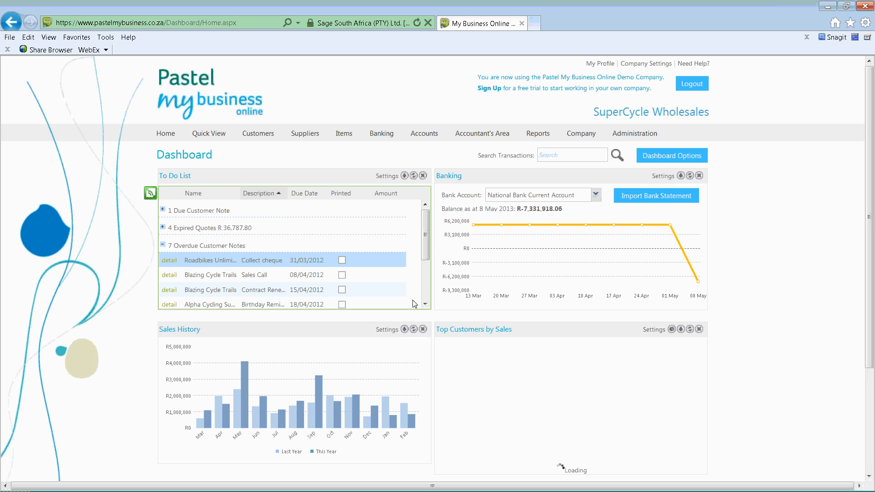
pyautogui.moveTo(427, 241)
pyautogui.mouseDown()
pyautogui.moveTo(426, 273)
pyautogui.moveTo(423, 250)
pyautogui.mouseUp()
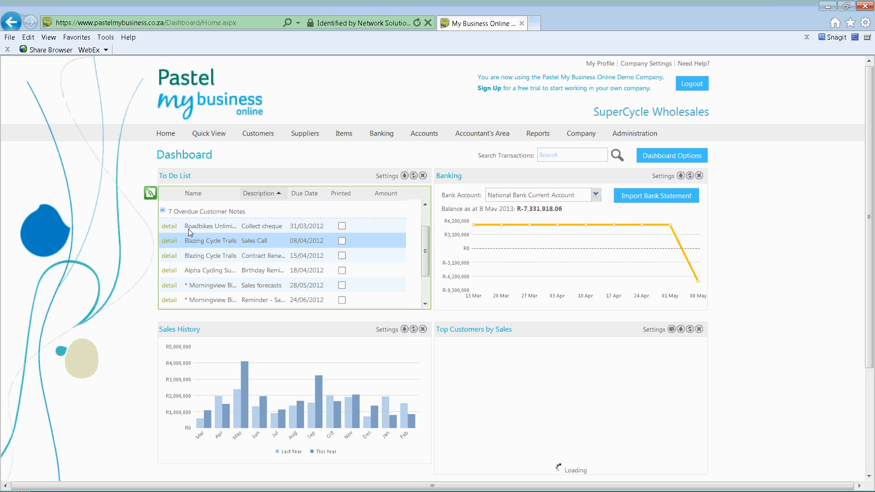
# Open the overdue "Collect cheque" note for Roadbikes Unlimited, mark it as complete and save it
pyautogui.click(169, 227)
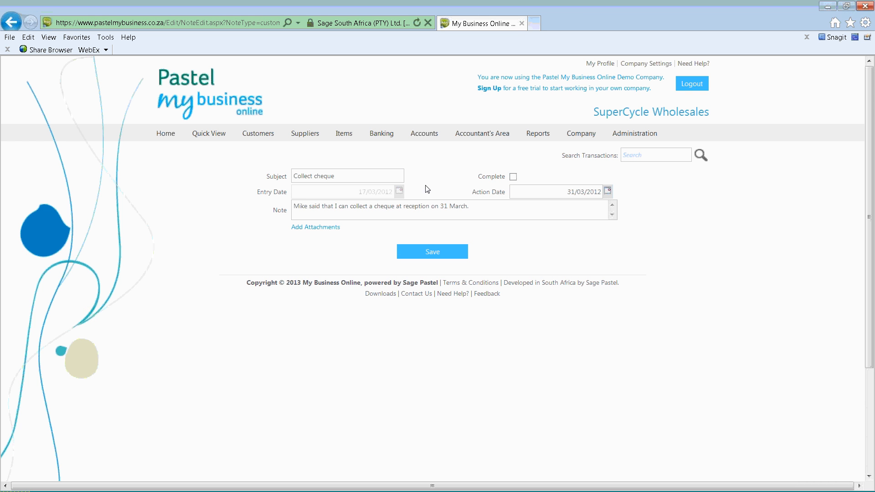
pyautogui.click(513, 177)
pyautogui.click(438, 254)
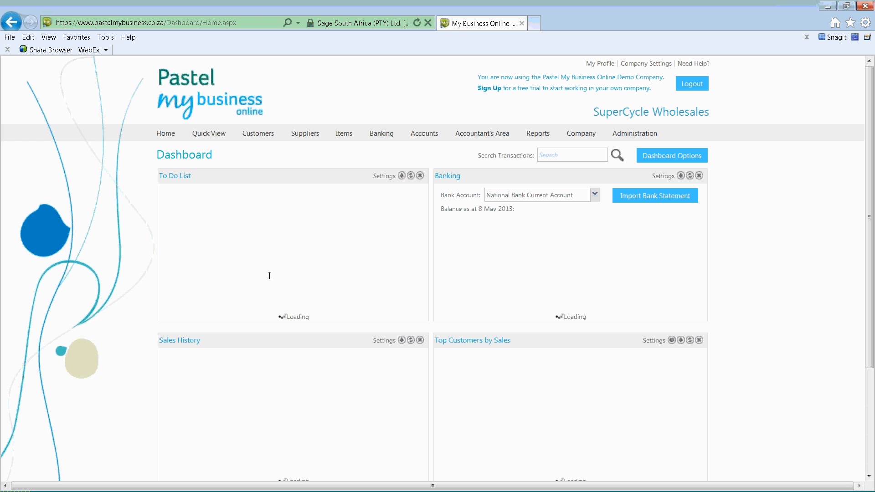
# Go to the list of customers and open the * Morningview Bicycles record for editing
pyautogui.moveTo(269, 136)
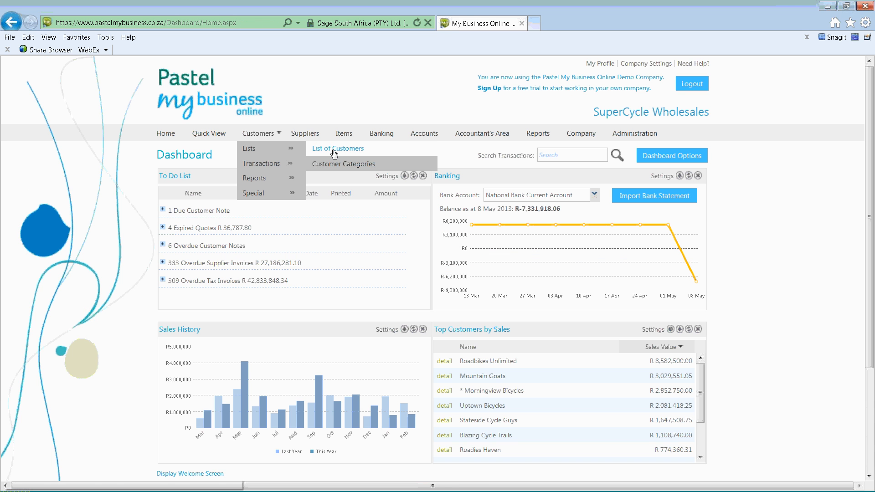
pyautogui.click(334, 149)
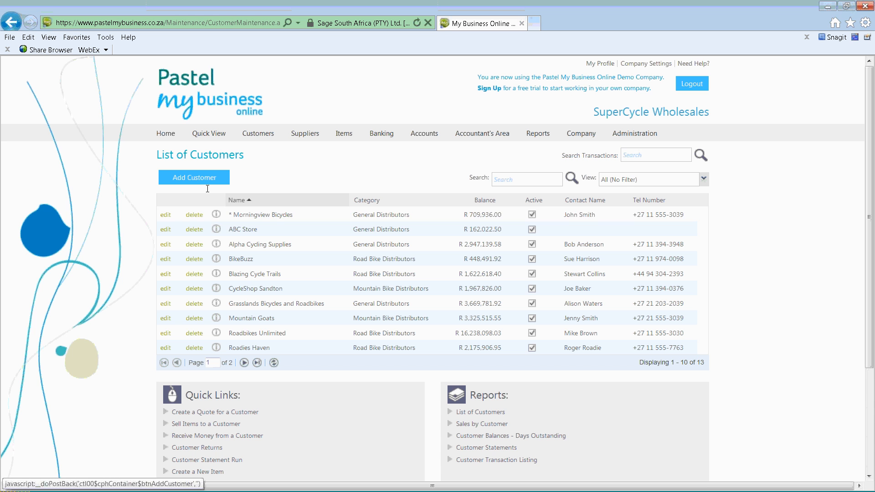
pyautogui.click(166, 218)
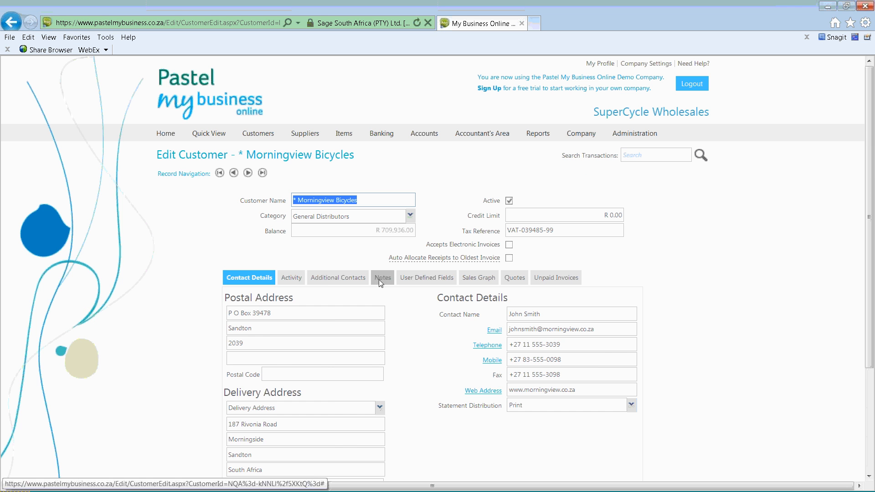
# Review the customer's notes and user defined fields, singling out the Type of Customer field name
pyautogui.click(381, 278)
pyautogui.click(422, 279)
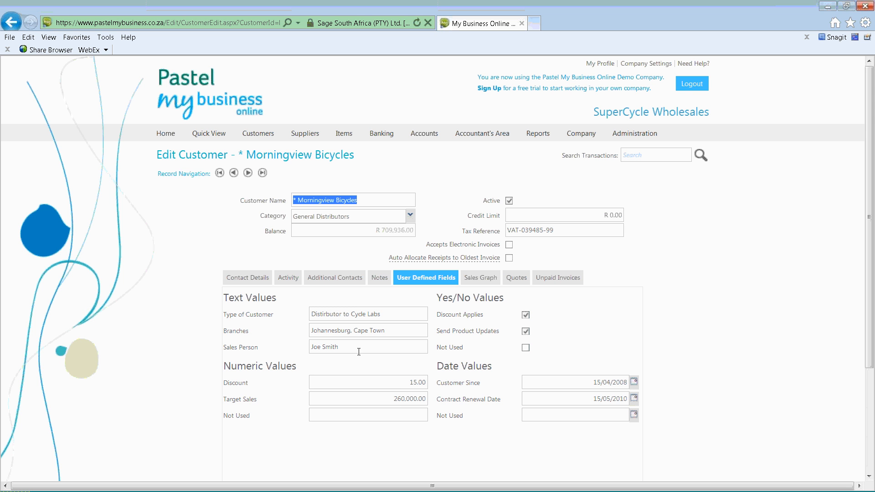
pyautogui.moveTo(276, 315); pyautogui.dragTo(224, 315)
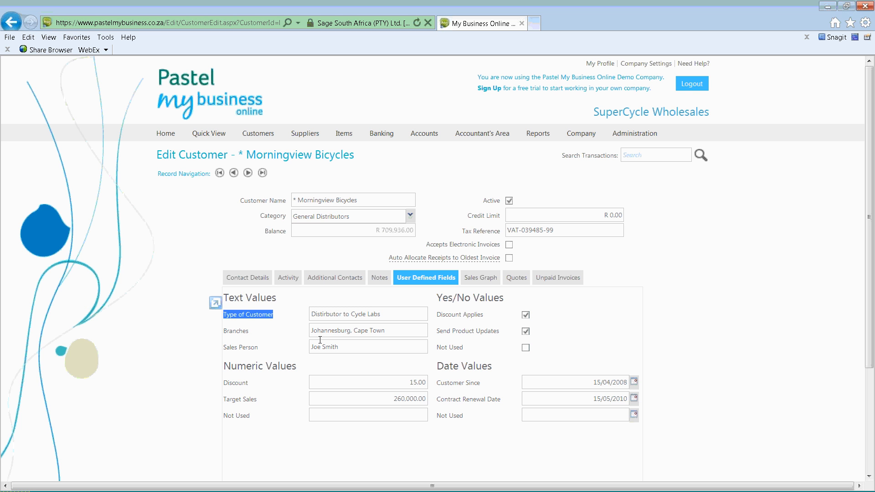
# Show the customer's sales graph and drill down through December 2011 to the invoices of 12 December
pyautogui.click(477, 280)
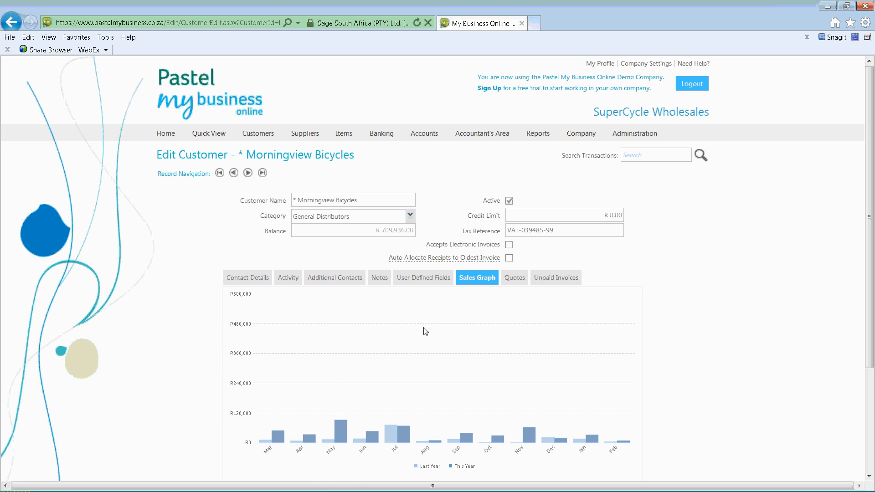
pyautogui.scroll(-1, 423, 332)
pyautogui.scroll(-1, 423, 332)
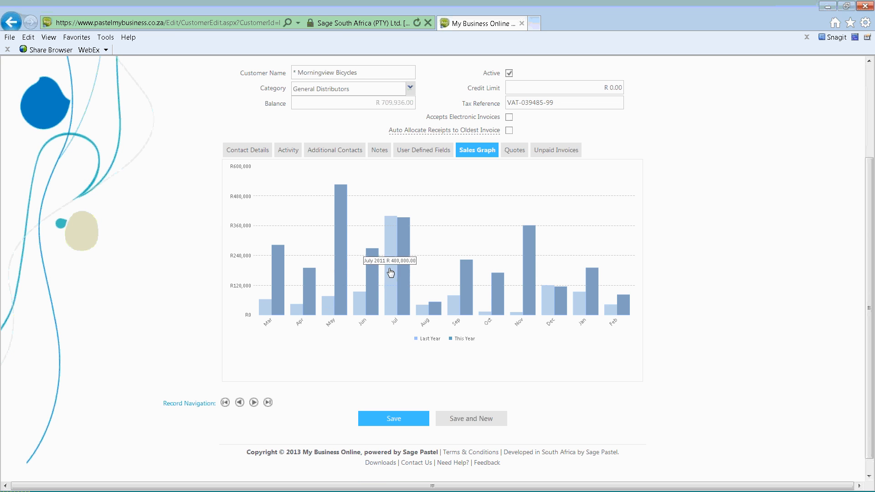
pyautogui.moveTo(392, 262)
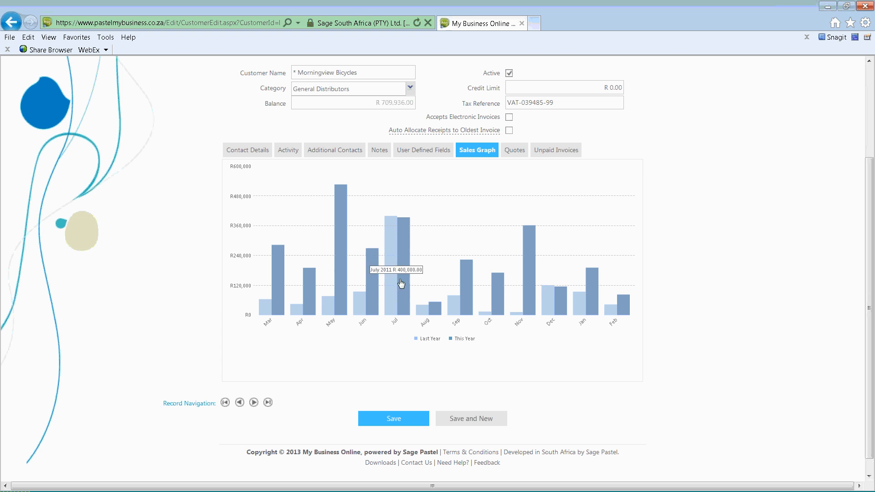
pyautogui.click(549, 308)
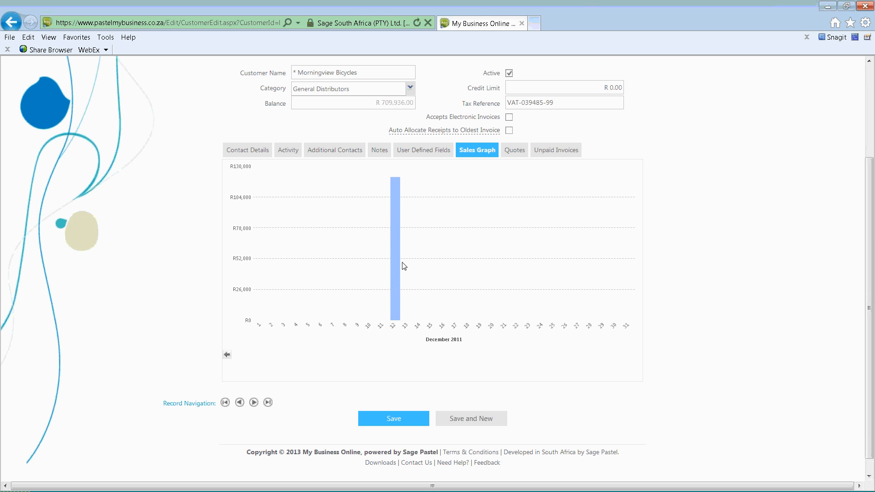
pyautogui.click(396, 204)
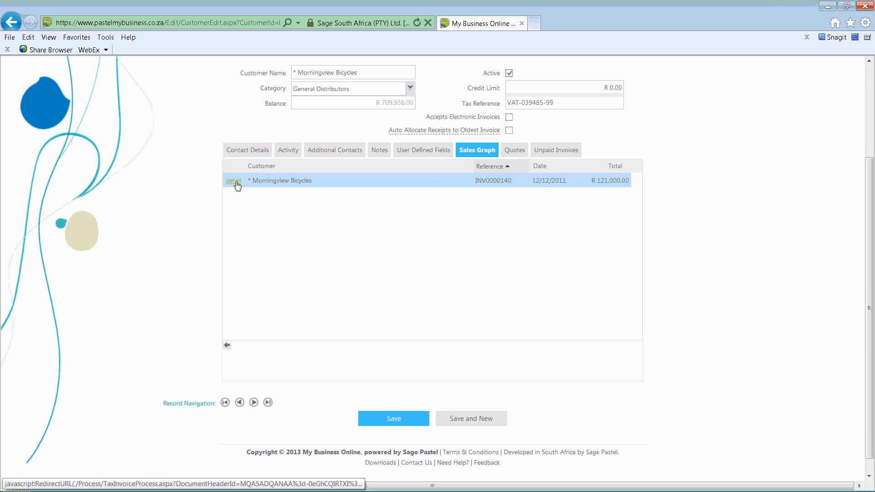
# Show the customer's quotes and look through the list of unpaid invoices to its end
pyautogui.click(519, 148)
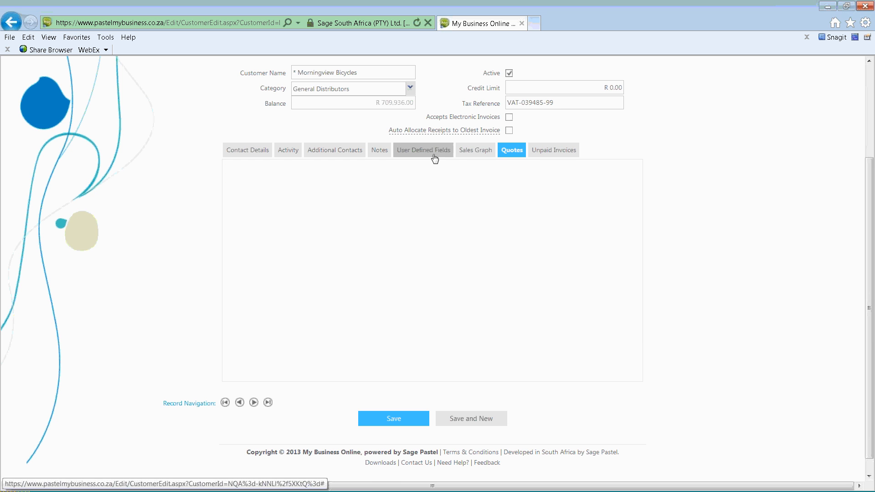
pyautogui.scroll(2, 456, 214)
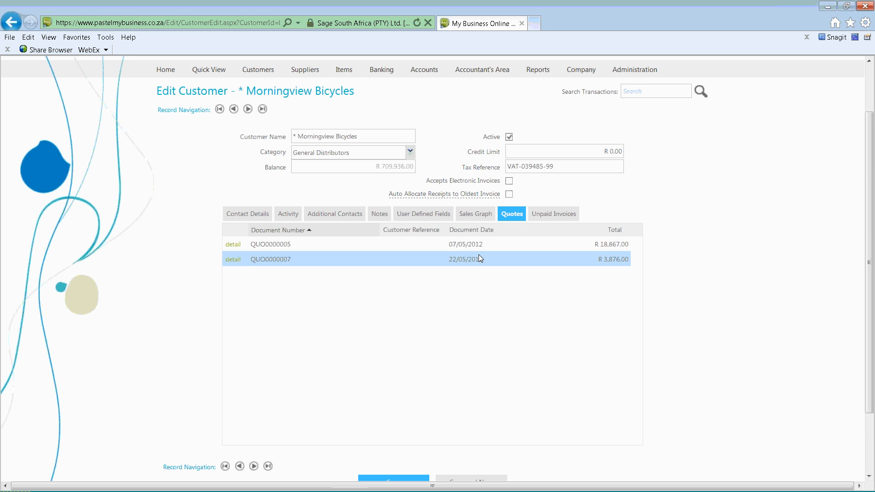
pyautogui.click(555, 215)
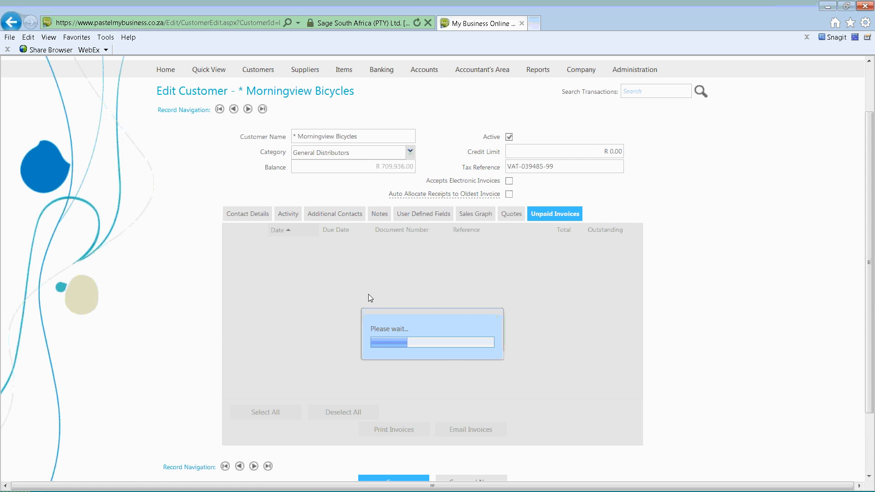
pyautogui.scroll(-3, 368, 294)
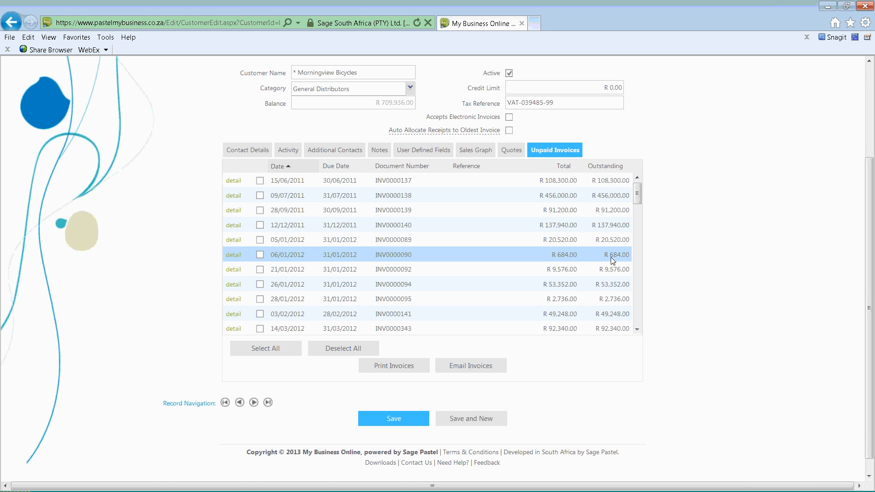
pyautogui.moveTo(638, 193); pyautogui.dragTo(637, 312)
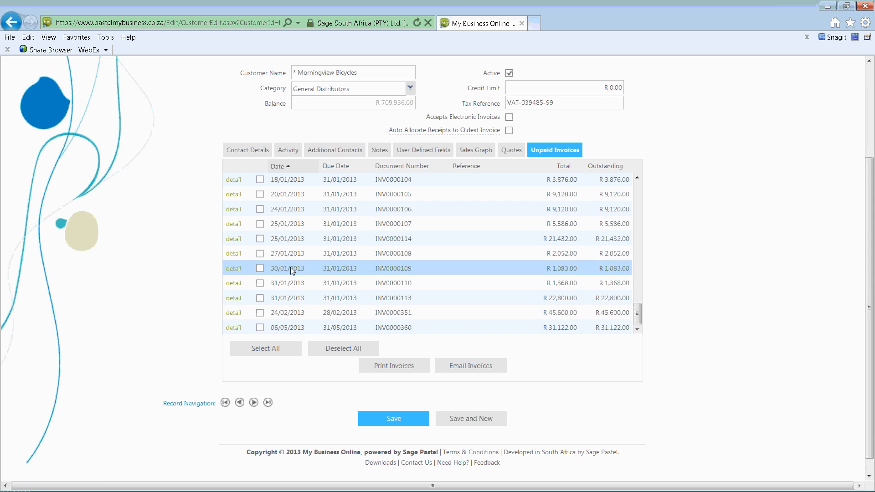
# Select all of the customer's unpaid invoices
pyautogui.click(266, 348)
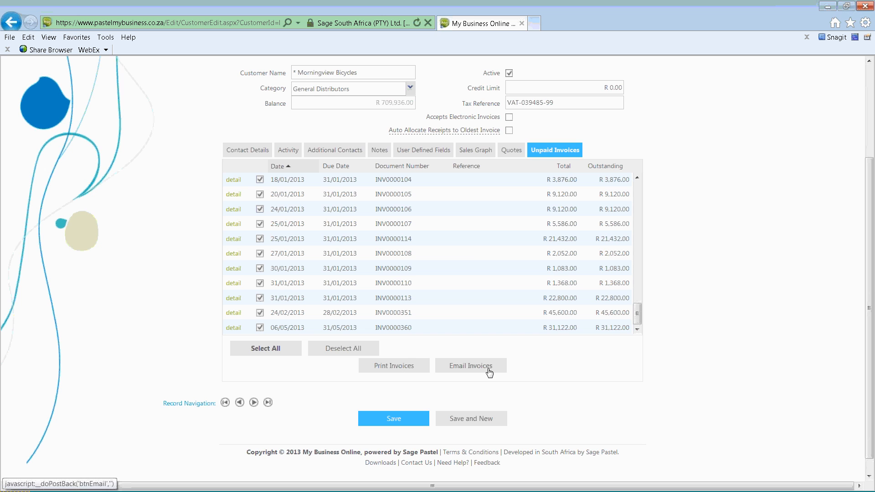
pyautogui.scroll(1, 565, 362)
pyautogui.scroll(1, 568, 363)
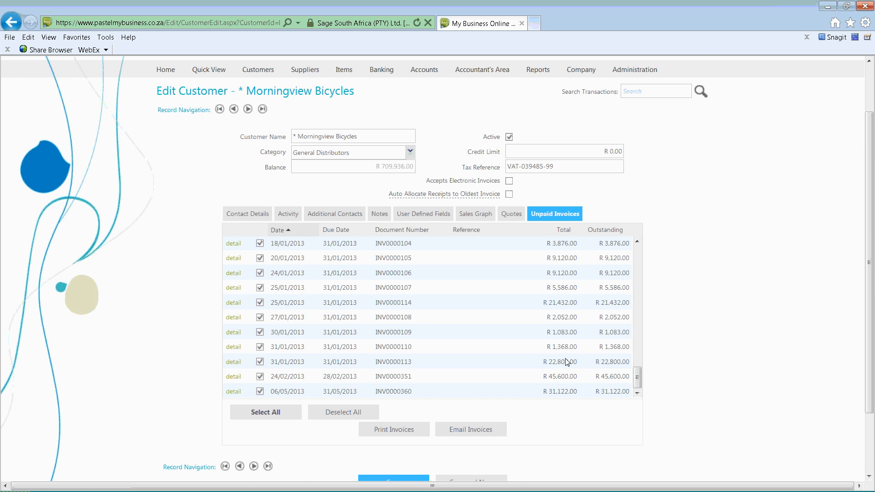
pyautogui.scroll(-2, 568, 362)
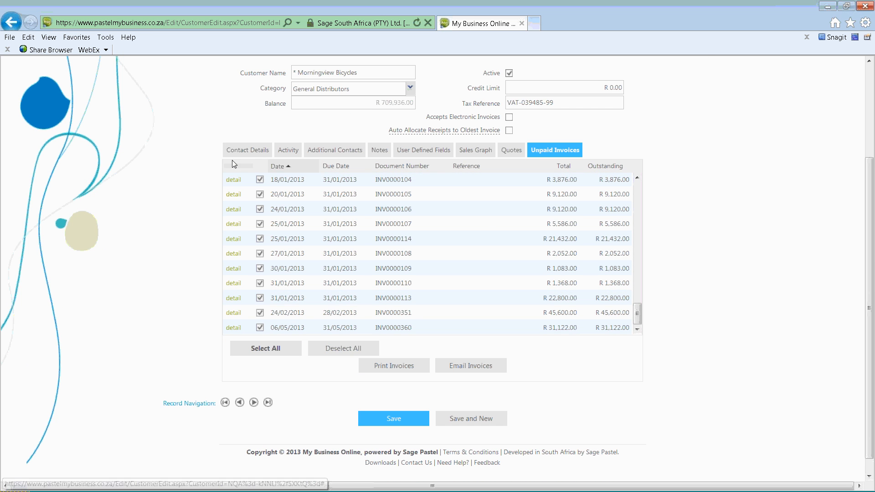
# Revisit the customer's contact details, activity and sales graph, and return to the list of customers
pyautogui.click(247, 150)
pyautogui.scroll(4, 403, 223)
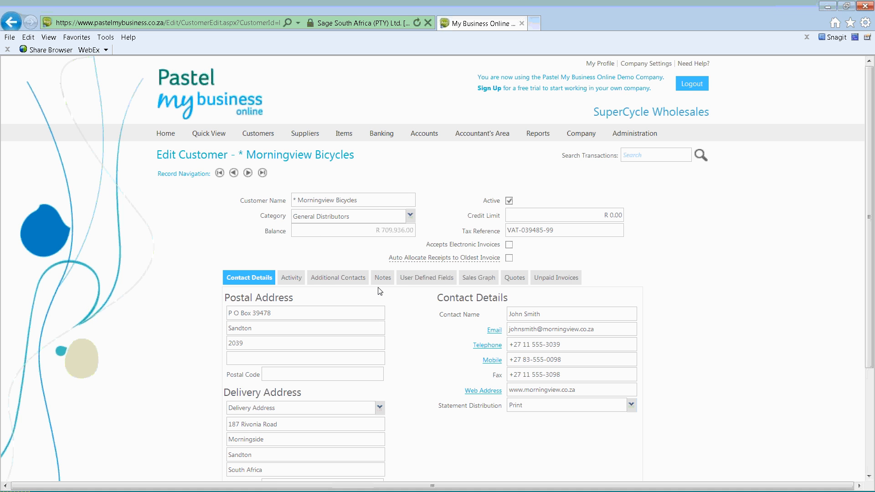
pyautogui.click(293, 278)
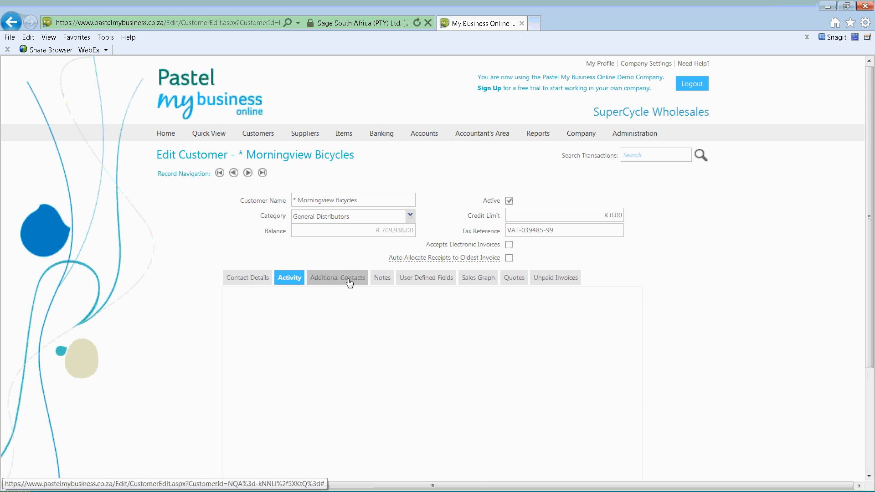
pyautogui.click(478, 279)
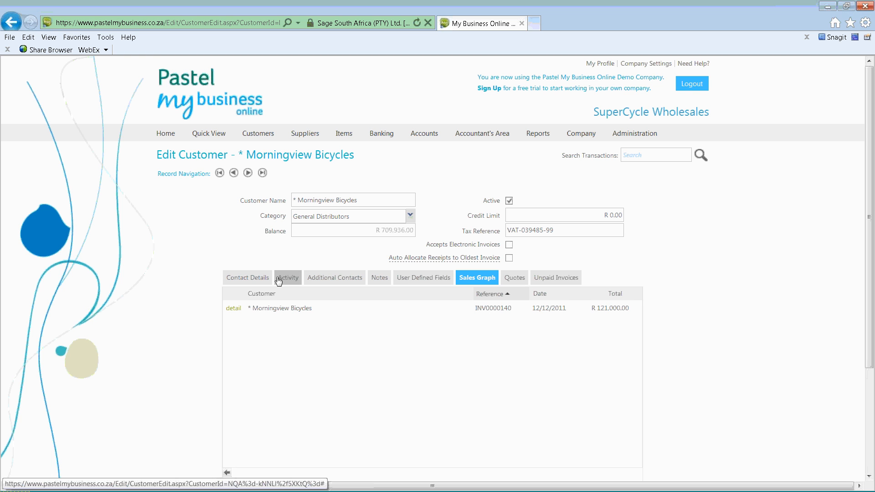
pyautogui.moveTo(261, 137)
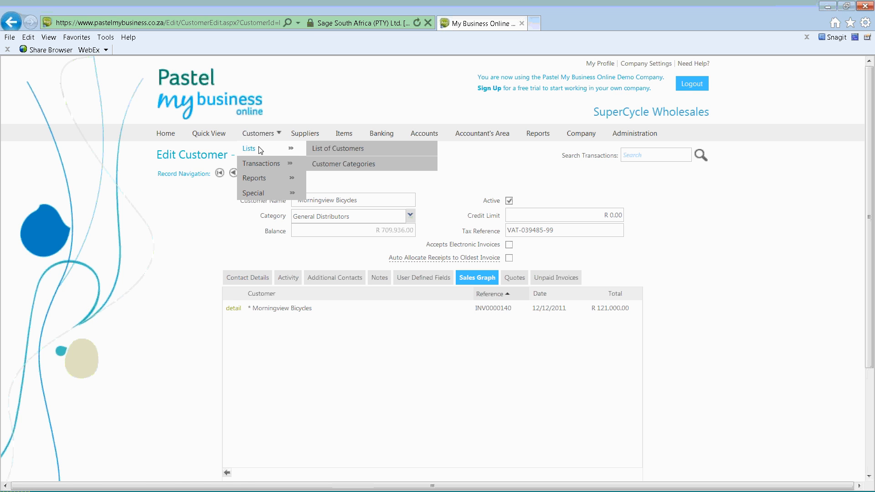
pyautogui.click(313, 150)
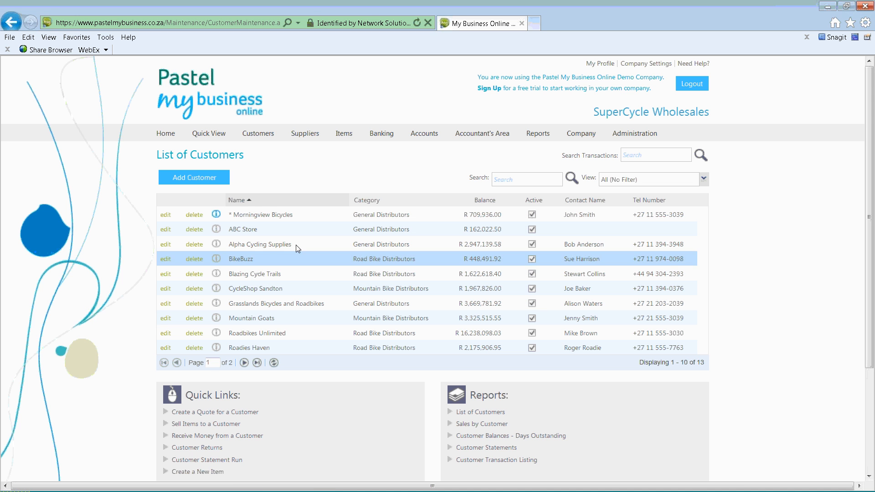
# Show the customer categories and open a blank form for a new category
pyautogui.moveTo(256, 136)
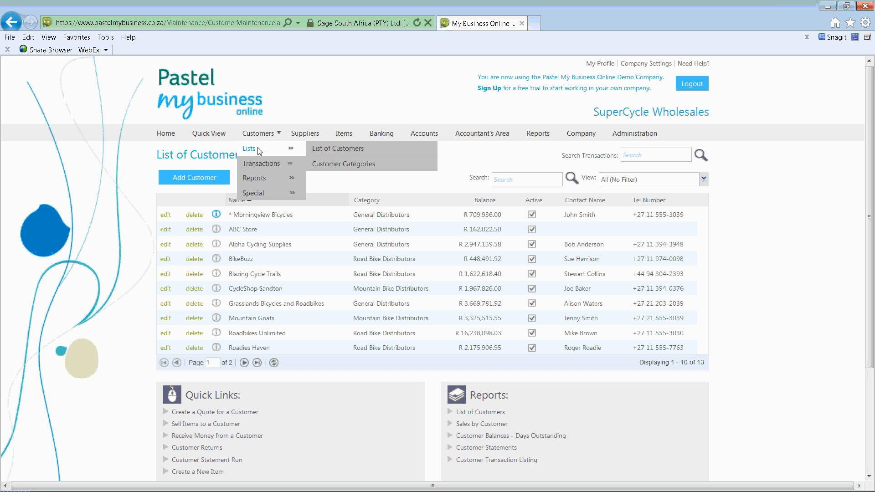
pyautogui.click(339, 167)
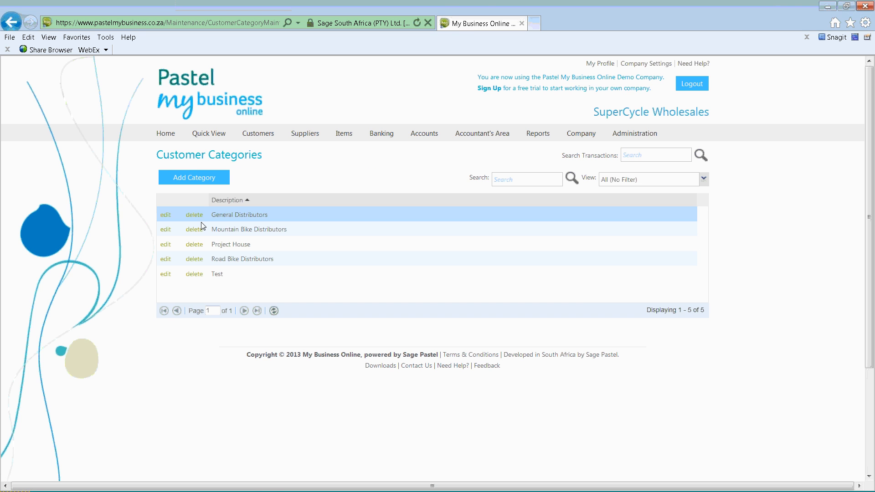
pyautogui.click(194, 178)
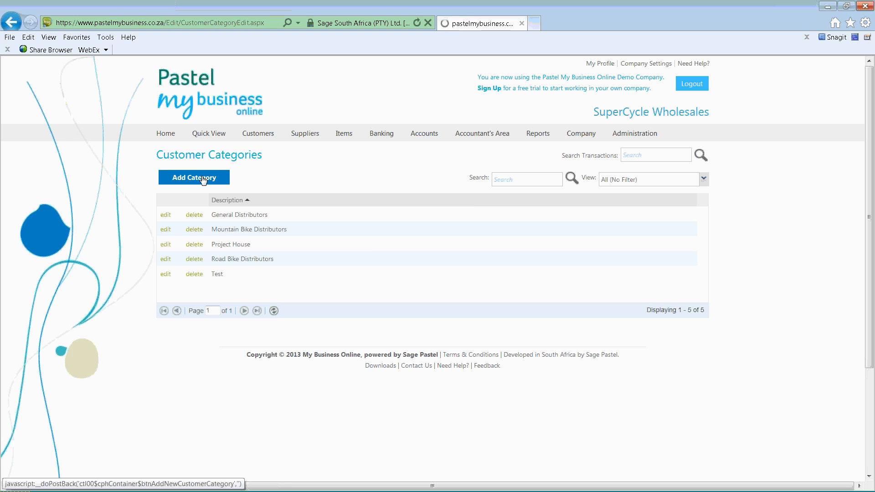
# Look over the customer lists and transaction types and show the list of customer quotes
pyautogui.moveTo(265, 135)
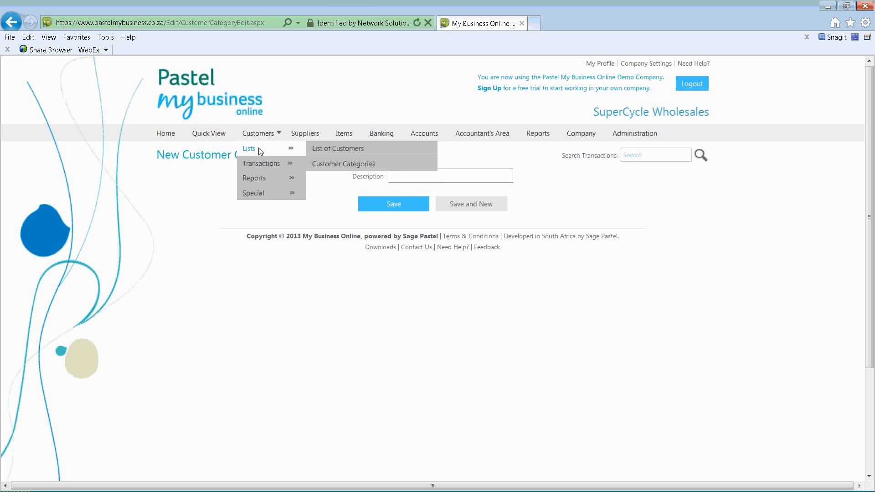
pyautogui.moveTo(261, 165)
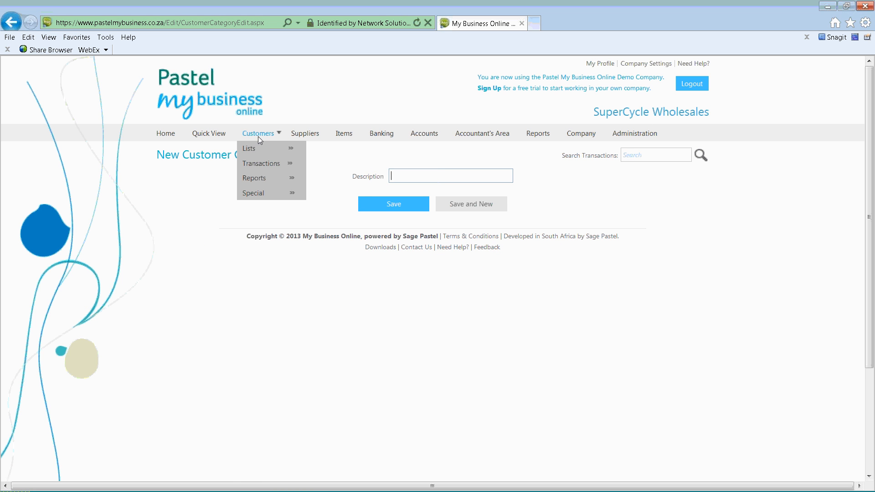
pyautogui.moveTo(259, 150)
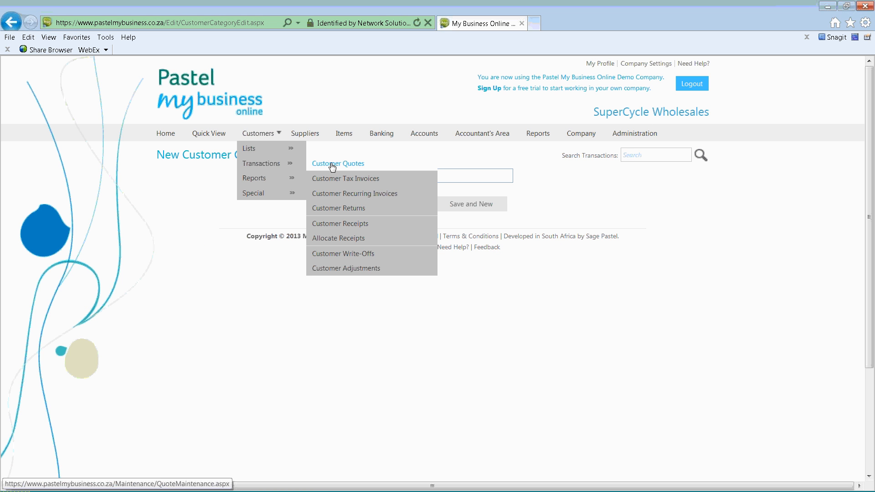
pyautogui.click(331, 165)
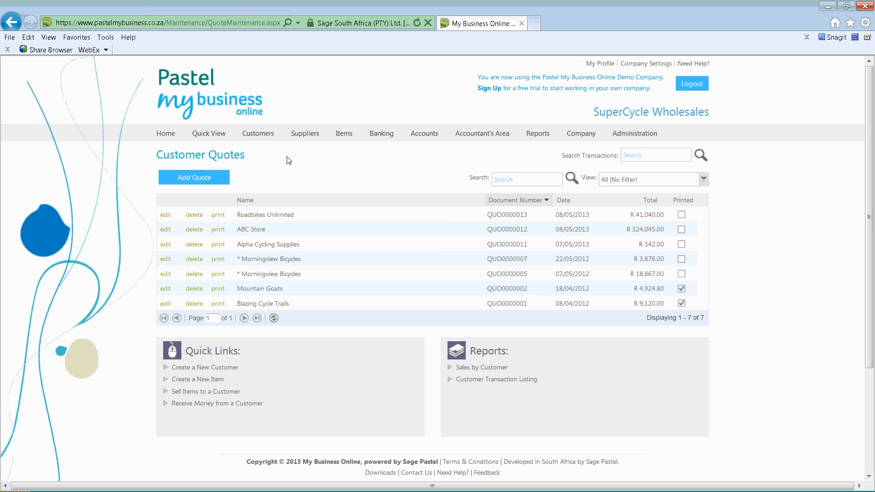
pyautogui.moveTo(257, 136)
pyautogui.moveTo(260, 164)
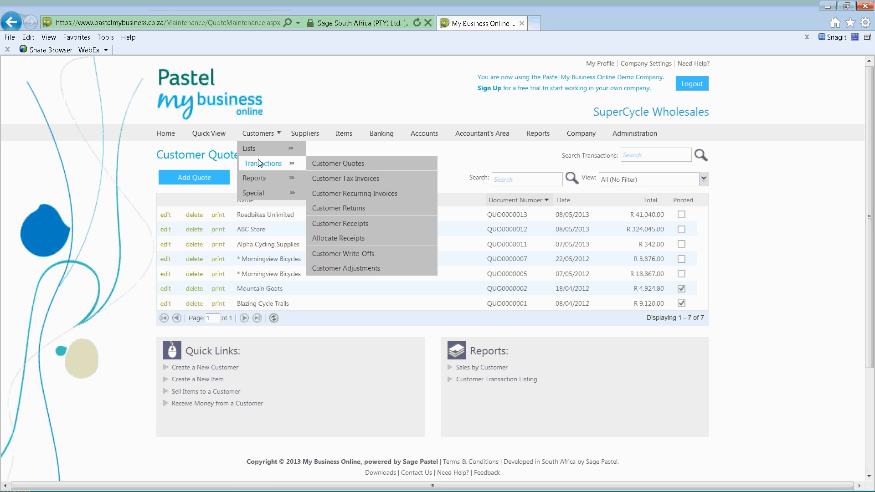
pyautogui.click(352, 183)
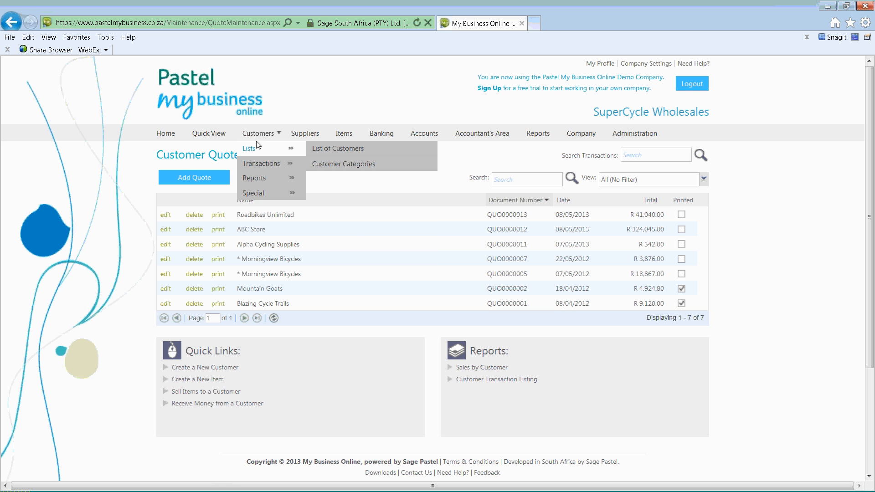
pyautogui.moveTo(297, 136)
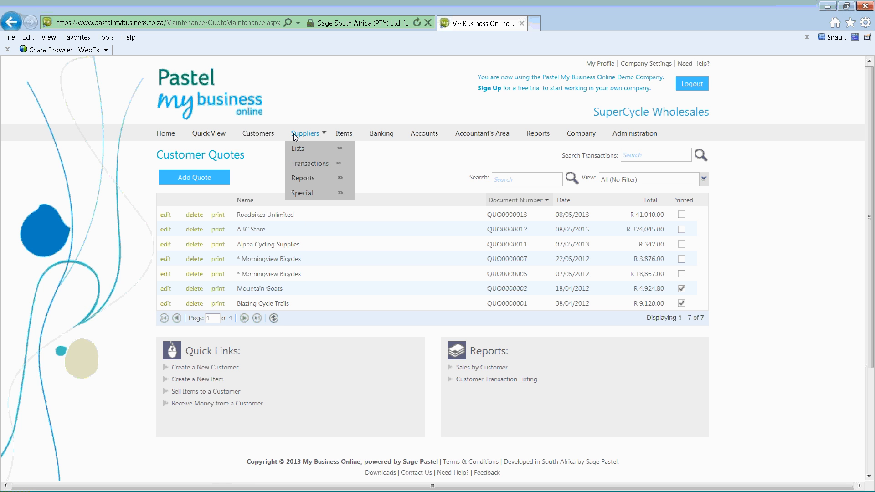
pyautogui.moveTo(359, 136)
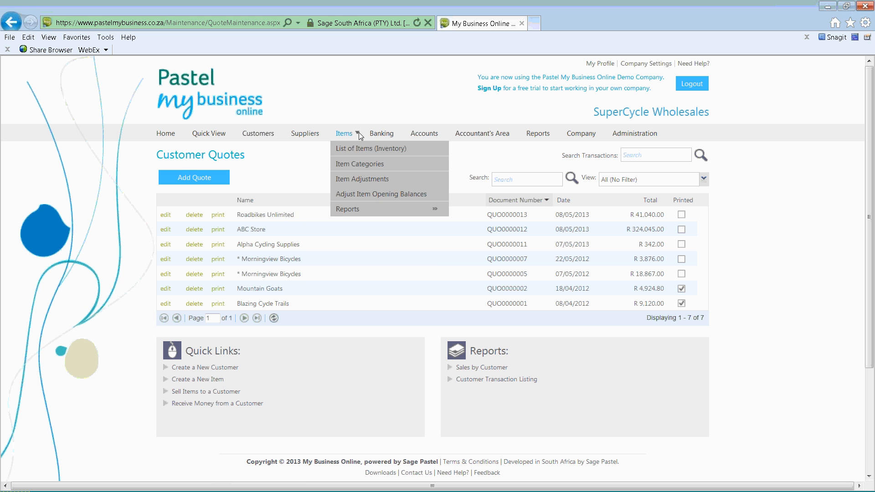
pyautogui.moveTo(378, 150)
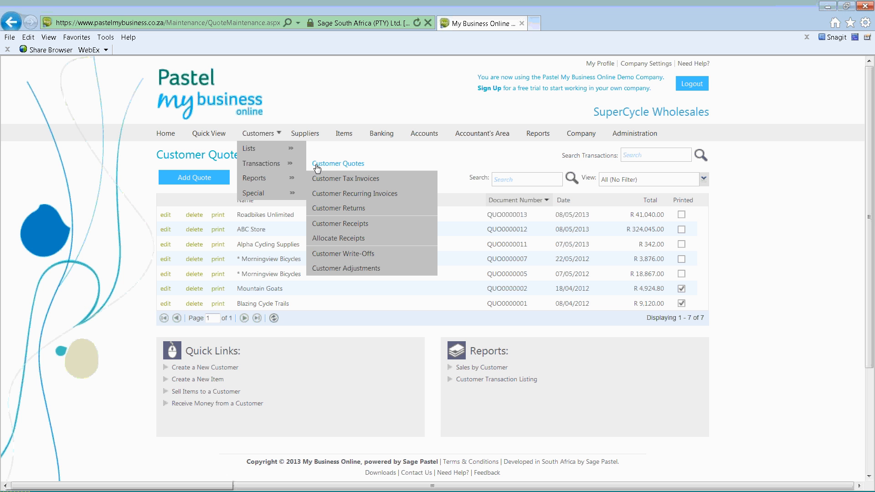
# Start a new customer quote and look at the form for adding a new customer from within it, leaving it unsaved
pyautogui.click(337, 163)
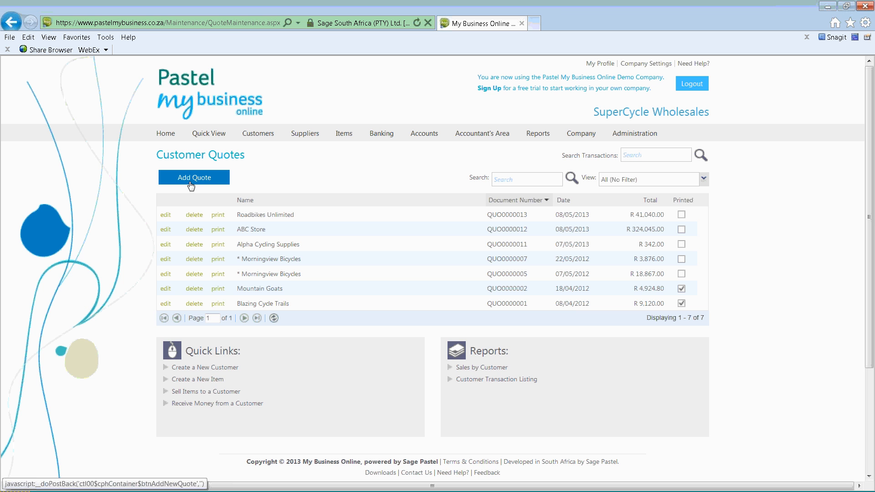
pyautogui.click(189, 185)
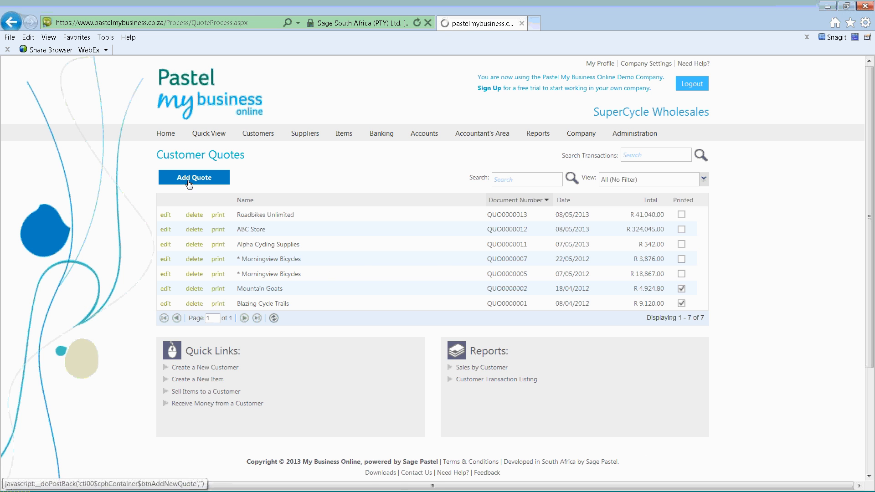
pyautogui.click(297, 199)
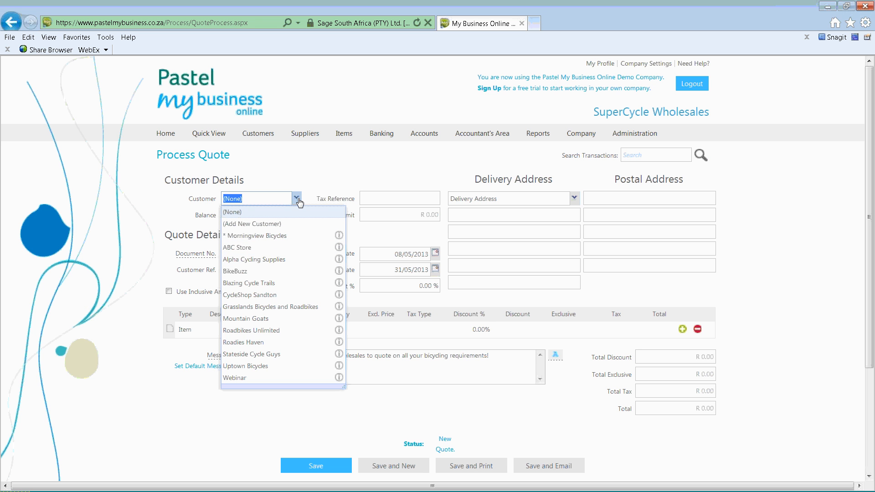
pyautogui.click(269, 224)
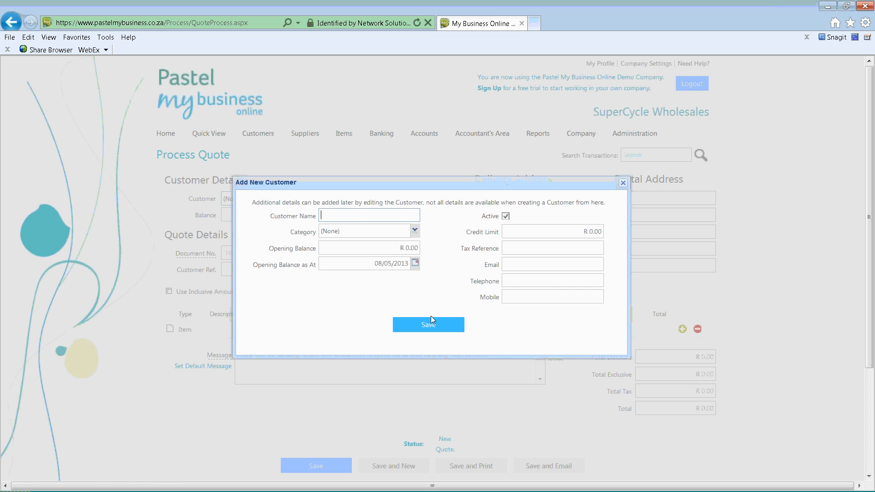
pyautogui.click(622, 184)
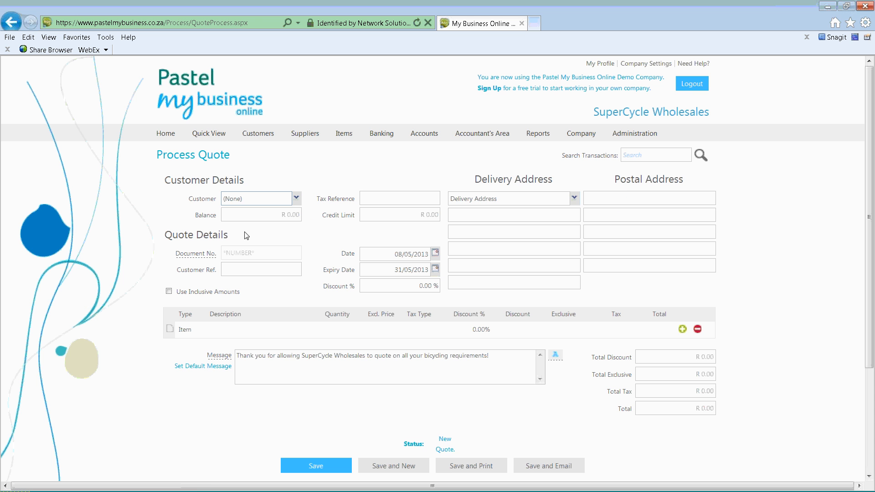
# Choose * Morningview Bicycles as the quote's customer and check the balance and customer reference fields
pyautogui.click(297, 197)
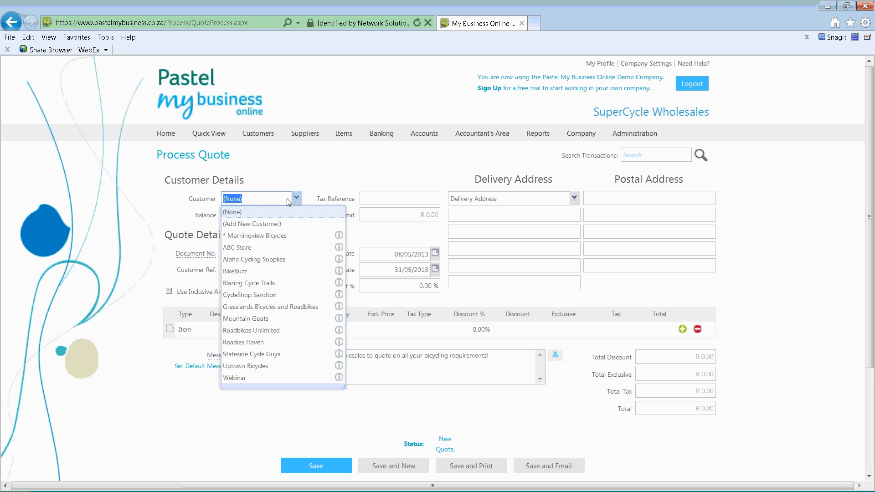
pyautogui.click(266, 236)
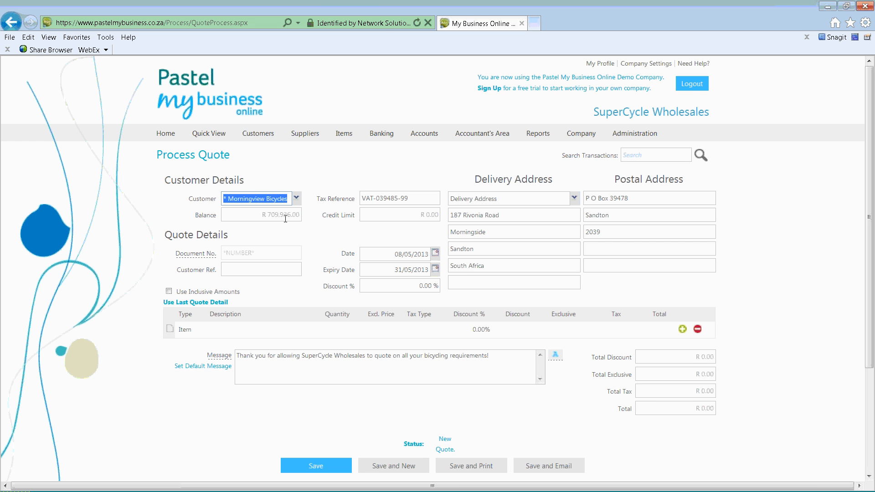
pyautogui.click(246, 212)
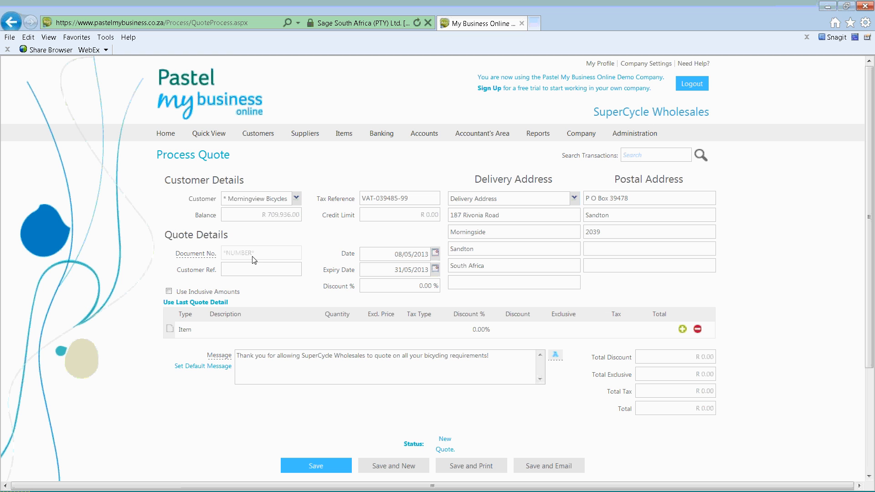
pyautogui.click(237, 271)
# Go through the quote's tax reference, credit limit, expiry date, overall and line discount fields, and the delivery address options
pyautogui.click(416, 197)
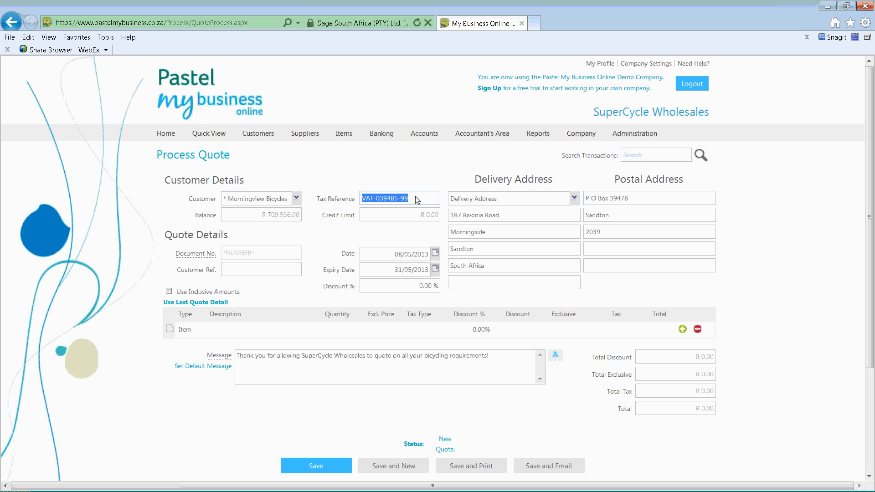
pyautogui.click(391, 216)
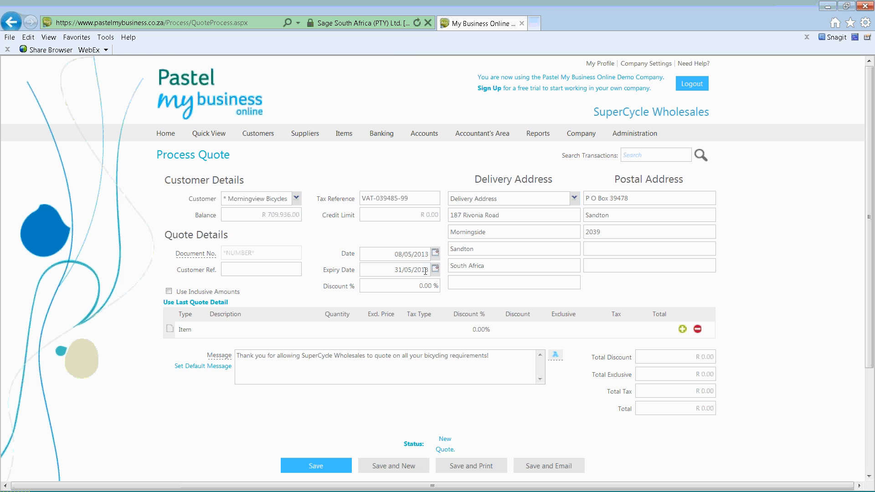
pyautogui.click(385, 272)
pyautogui.click(372, 269)
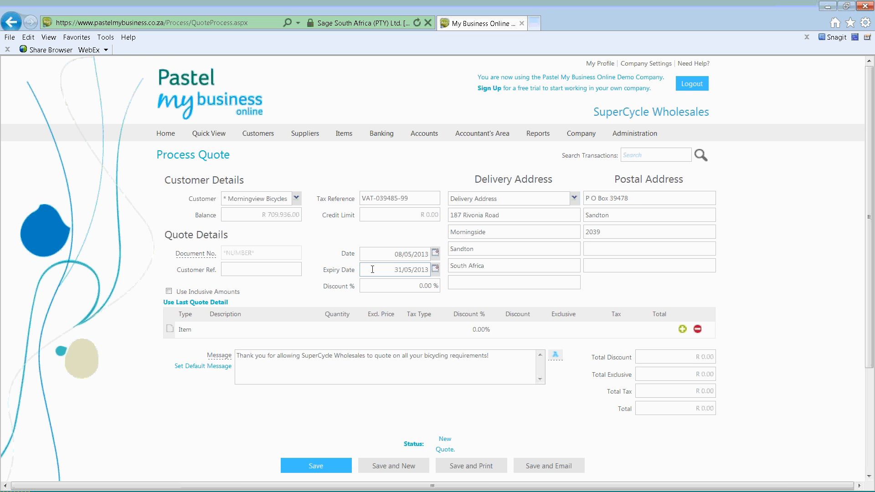
pyautogui.click(413, 288)
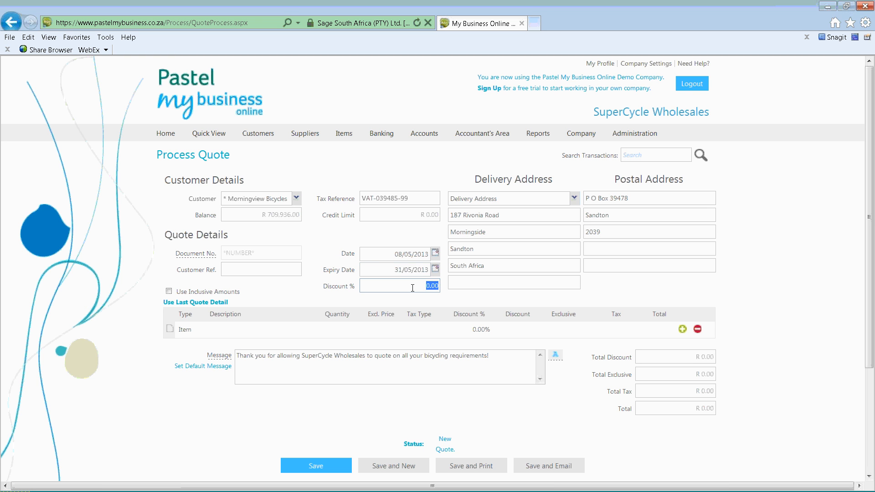
pyautogui.click(386, 292)
pyautogui.click(475, 330)
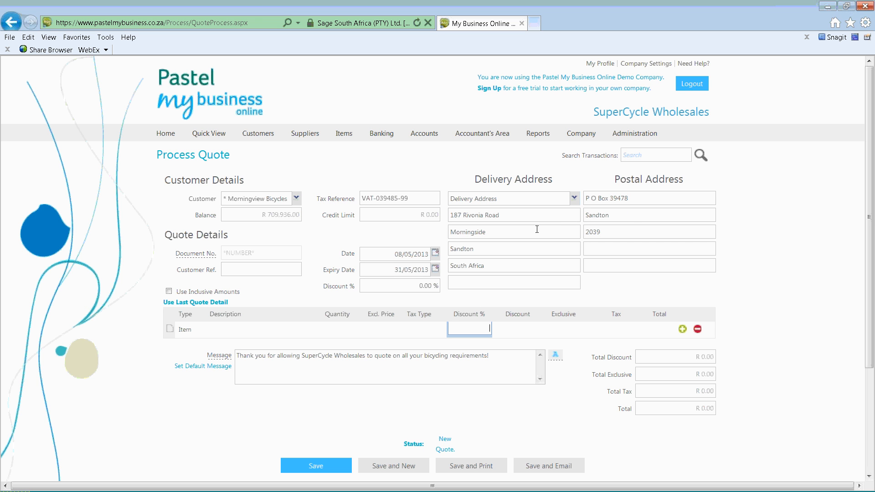
pyautogui.click(574, 198)
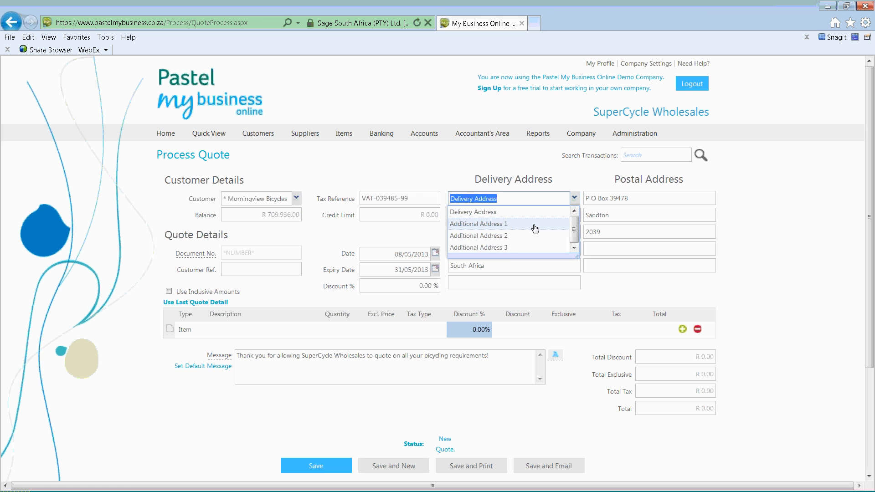
pyautogui.click(575, 201)
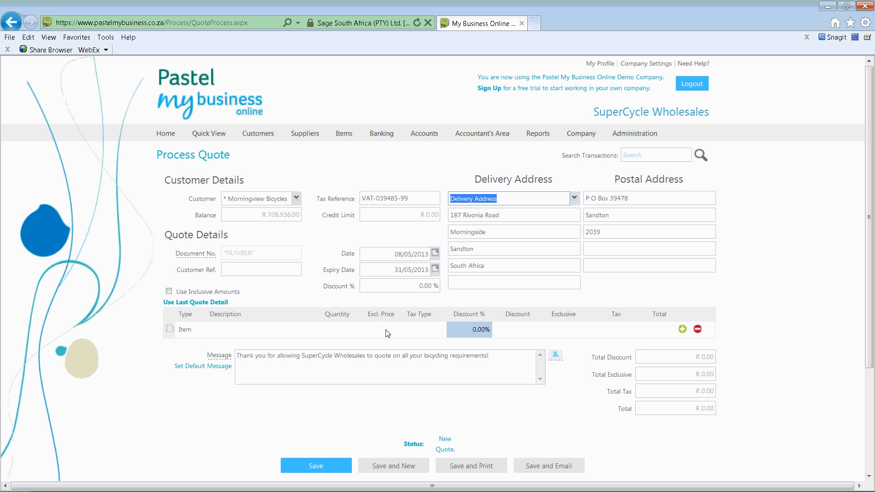
# Try inclusive amounts for the quote's prices and fill in its item lines from the customer's last quote detail
pyautogui.click(169, 291)
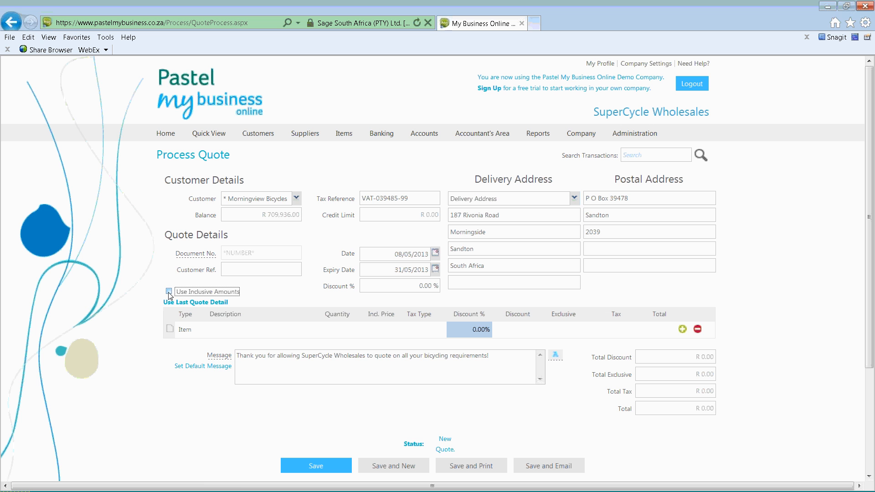
pyautogui.click(385, 335)
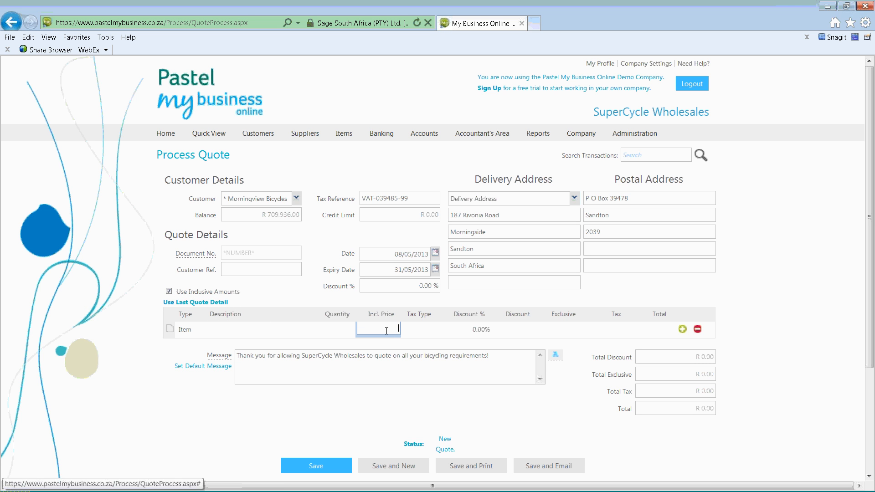
pyautogui.click(191, 304)
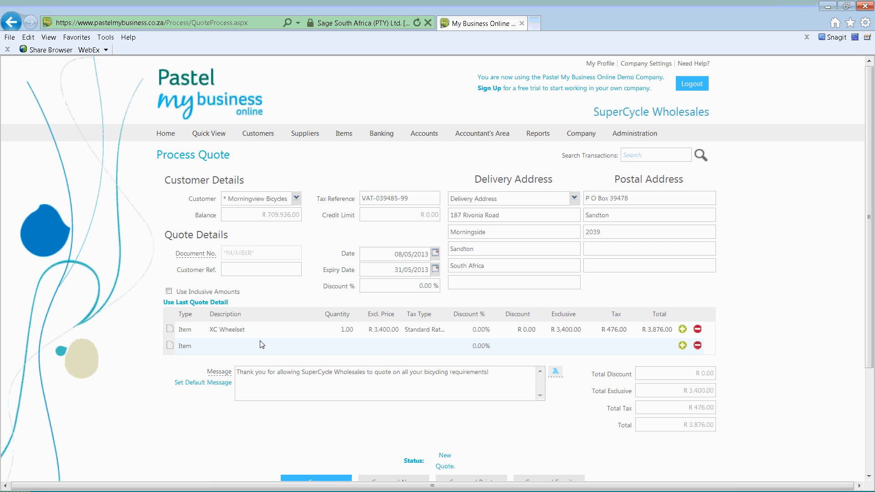
# Delete the XC Wheelset line from the quote and check the type choices, Item and Account, for the empty line
pyautogui.click(698, 330)
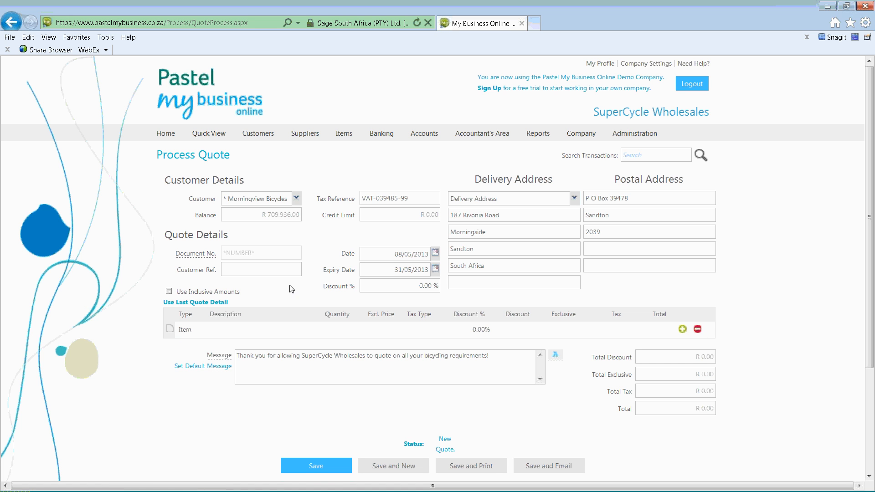
pyautogui.click(220, 332)
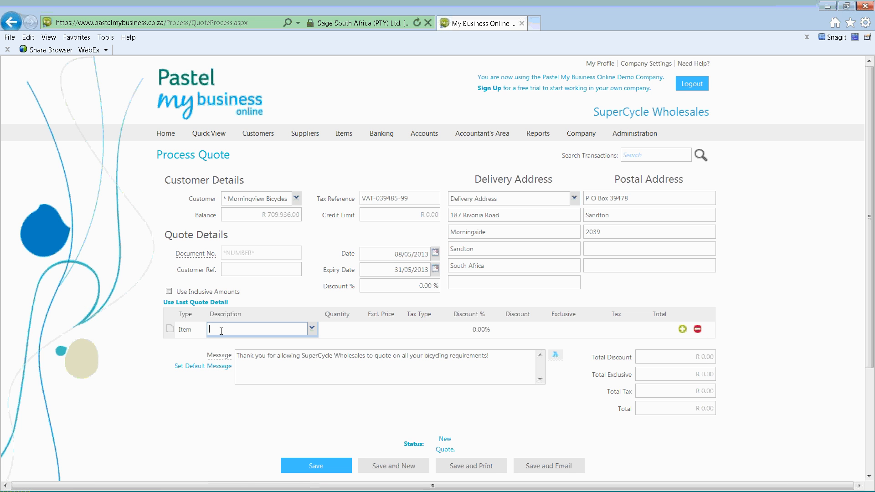
pyautogui.click(193, 330)
pyautogui.click(200, 329)
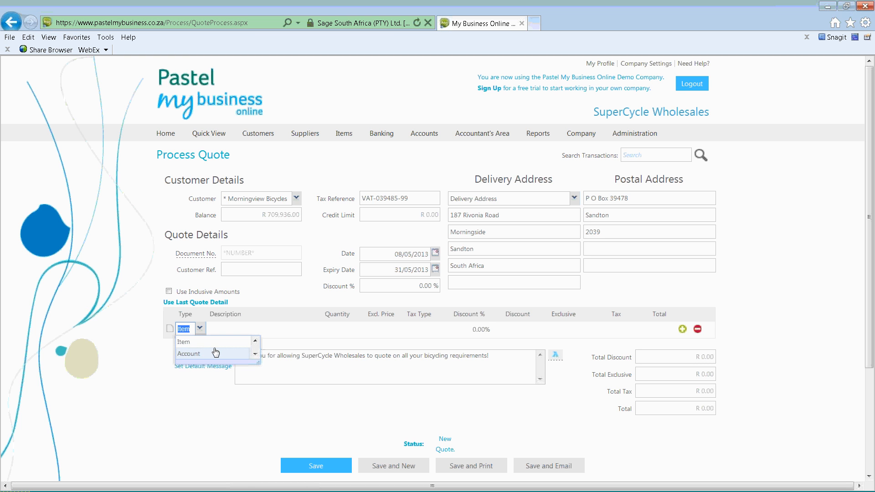
pyautogui.moveTo(421, 136)
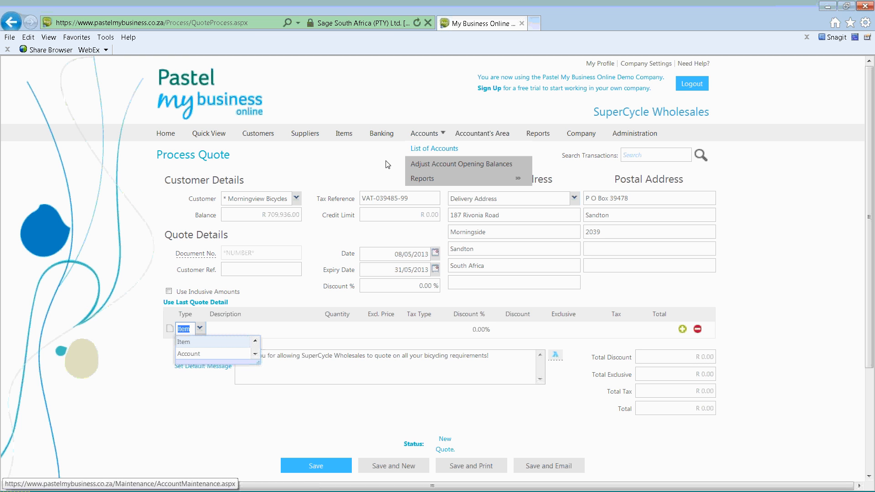
pyautogui.click(244, 332)
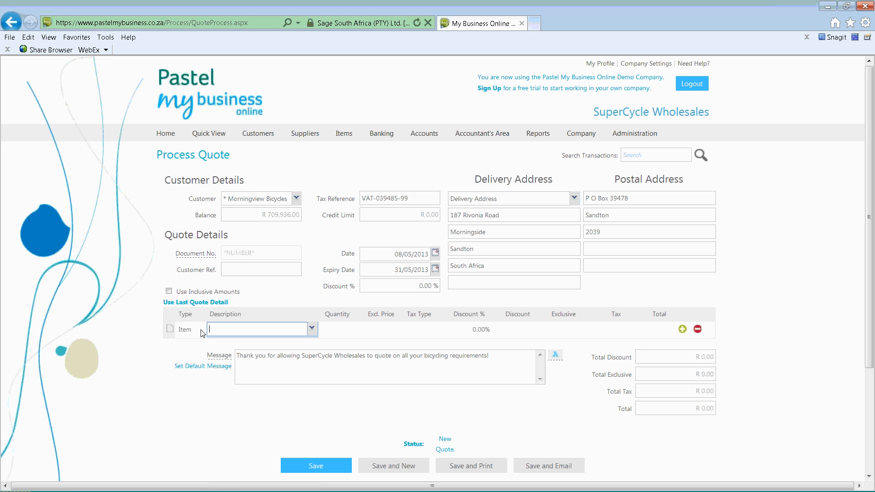
# Add the item Bicycle Building to the quote's first line with a quantity of 3, keeping its tax type and discount
pyautogui.click(312, 328)
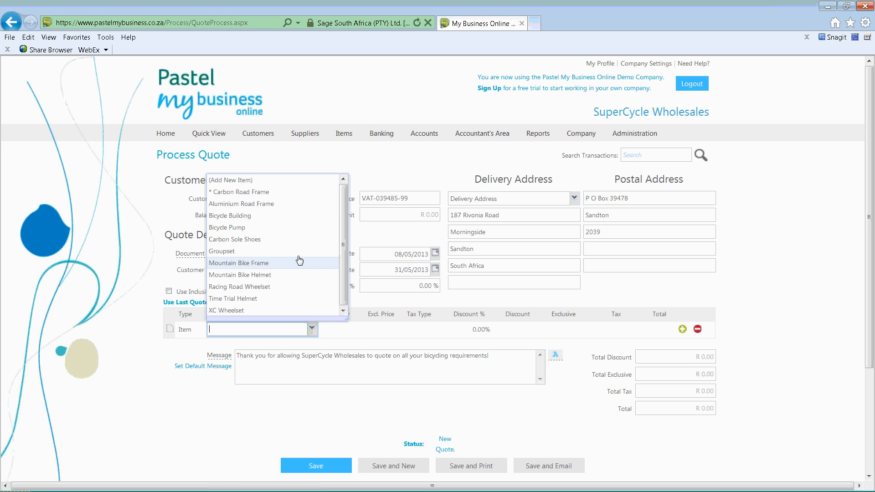
pyautogui.click(289, 216)
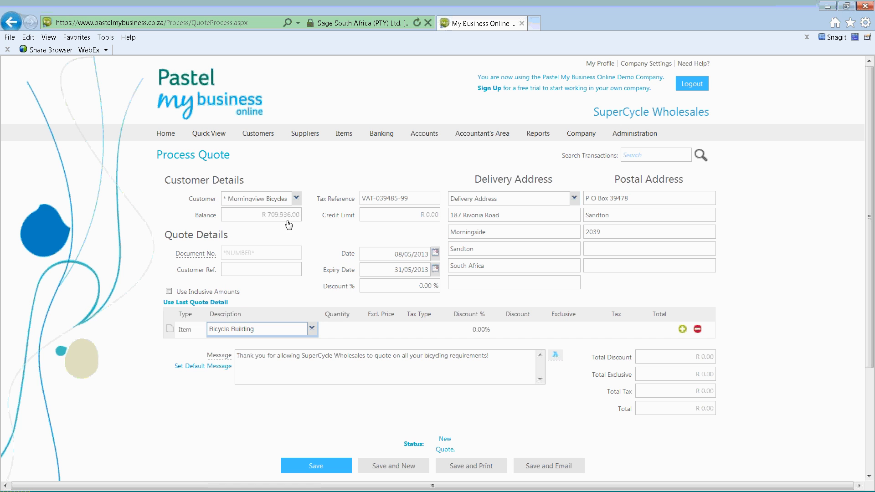
pyautogui.click(341, 330)
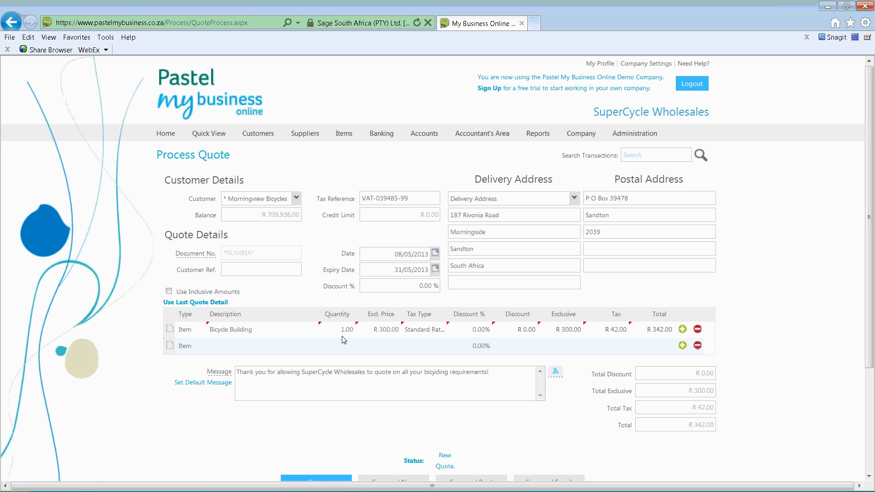
pyautogui.doubleClick(342, 332)
pyautogui.press('BackSpace')
pyautogui.write('3')
pyautogui.press('Tab')
pyautogui.press('Tab')
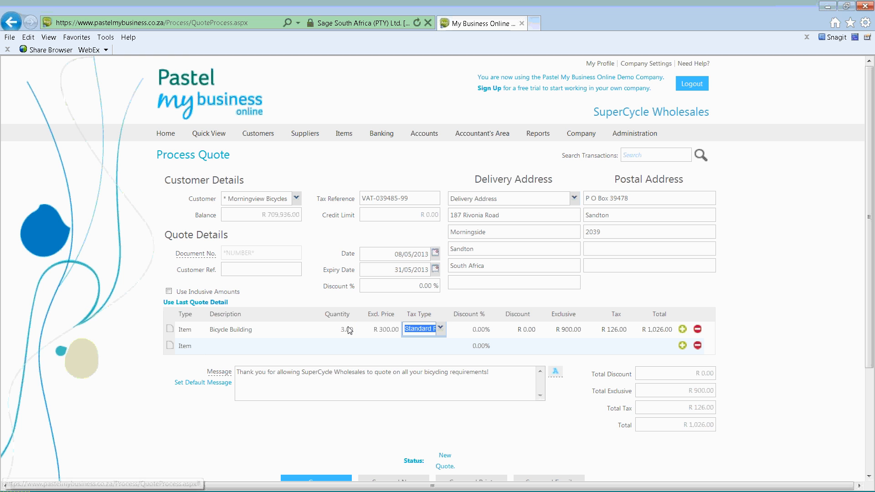
pyautogui.press('Tab')
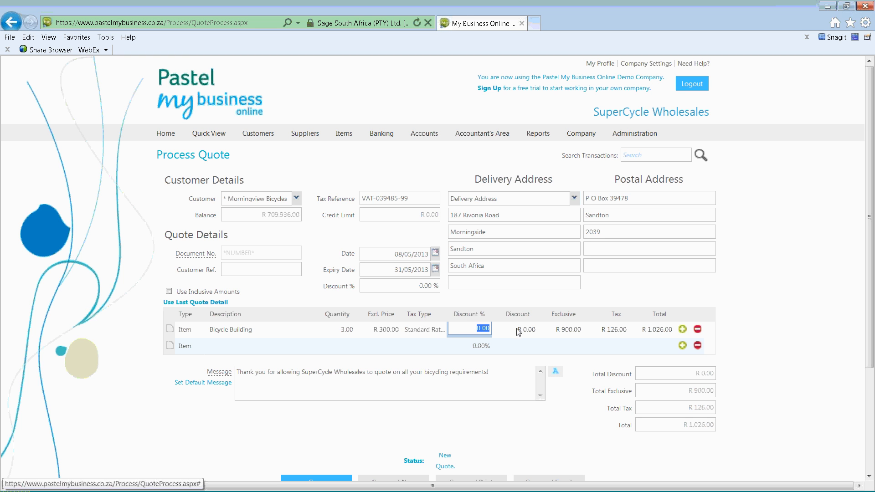
pyautogui.press('Tab')
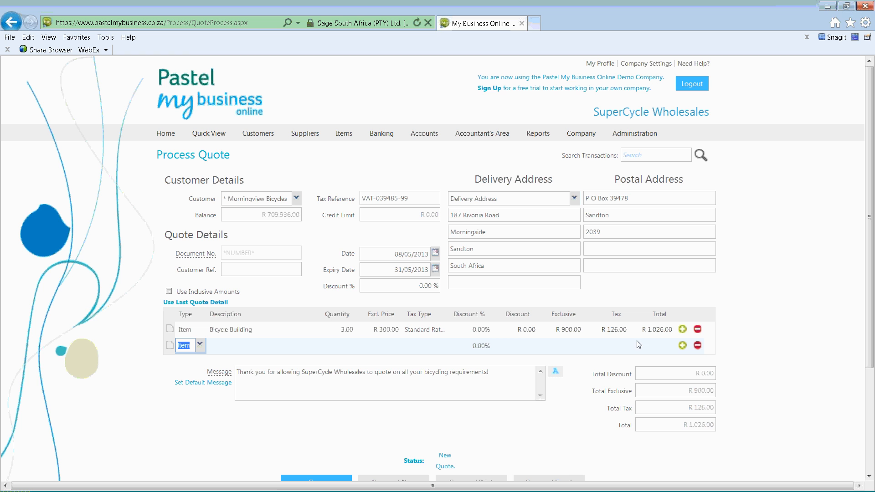
# Add a comment under the Bicycle Building line reading 1 X Blue, 1 X Pink and 1 X Green on separate lines
pyautogui.click(168, 330)
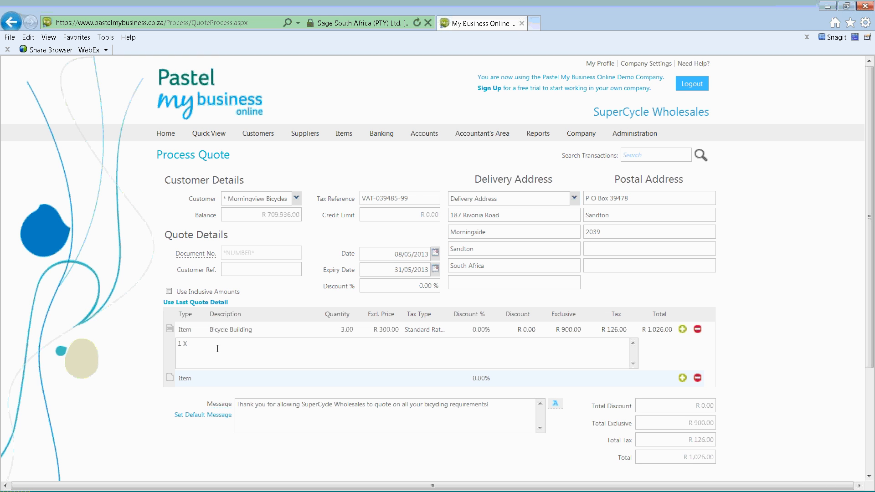
pyautogui.write('Blue')
pyautogui.press('Return')
pyautogui.write('1 X Pink')
pyautogui.press('Return')
pyautogui.write('1 X Green')
# Add the item Carbon Sole Shoes with a quantity of 1 as the quote's second line
pyautogui.click(196, 381)
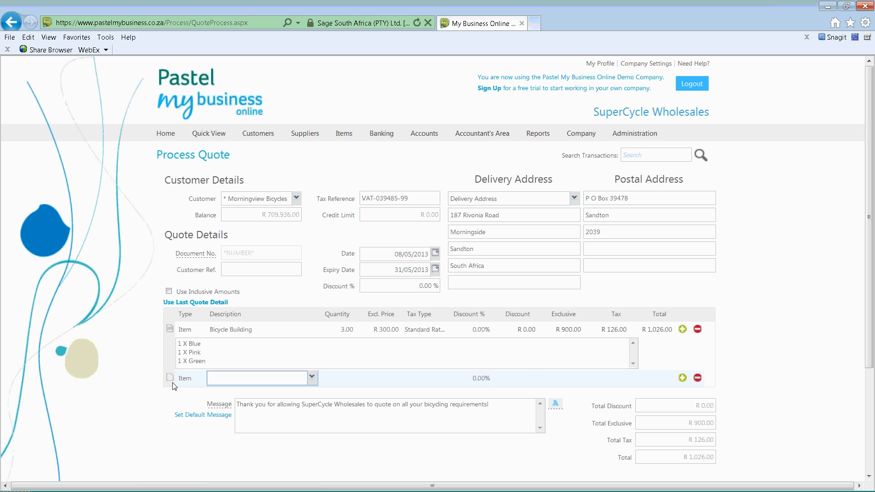
pyautogui.click(312, 378)
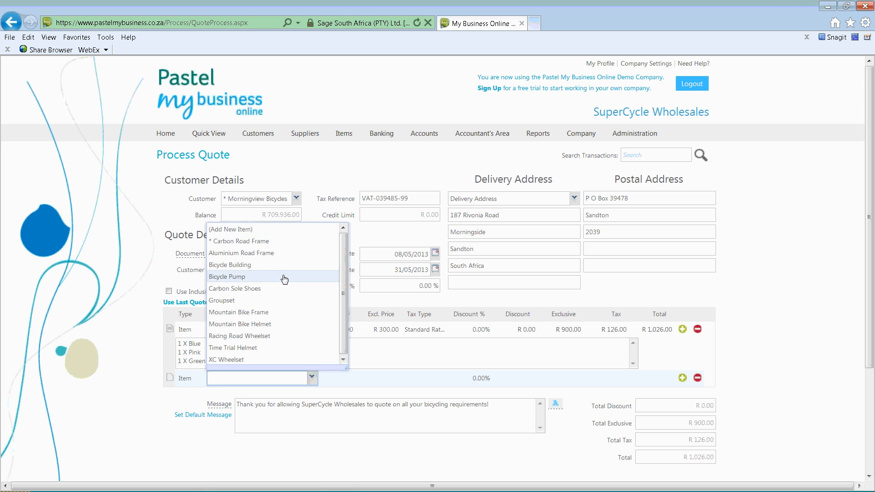
pyautogui.click(254, 290)
pyautogui.click(363, 380)
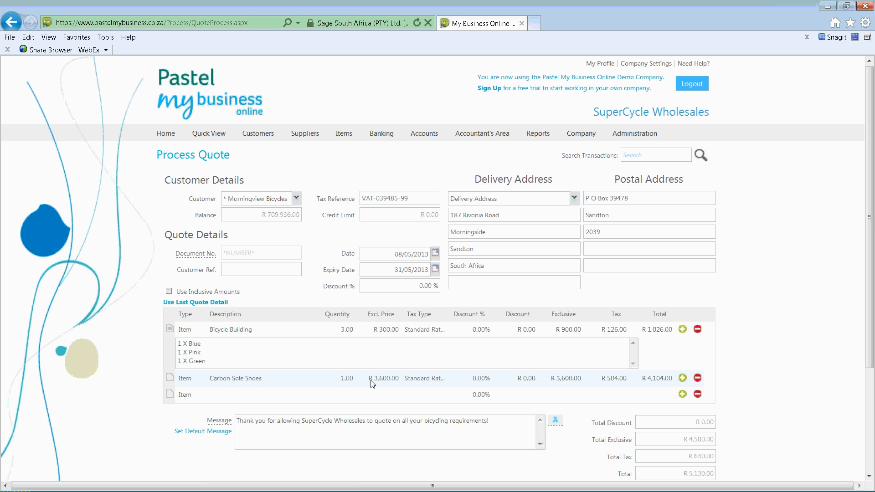
pyautogui.click(349, 382)
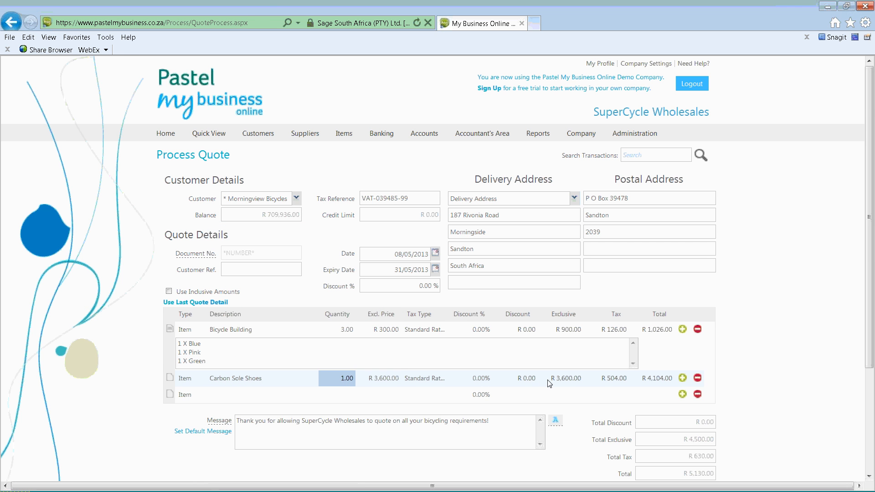
pyautogui.scroll(-2, 547, 382)
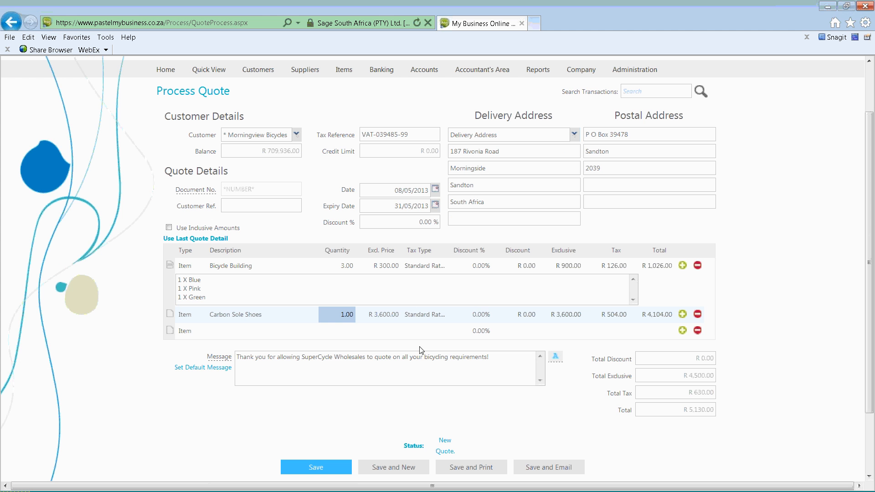
# Try inserting an extra line below Carbon Sole Shoes, and delete both empty lines from the quote
pyautogui.click(682, 314)
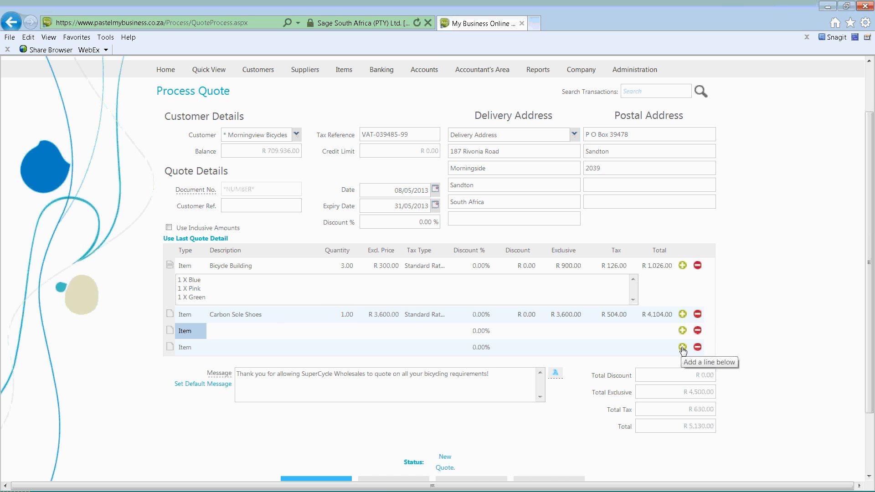
pyautogui.click(699, 348)
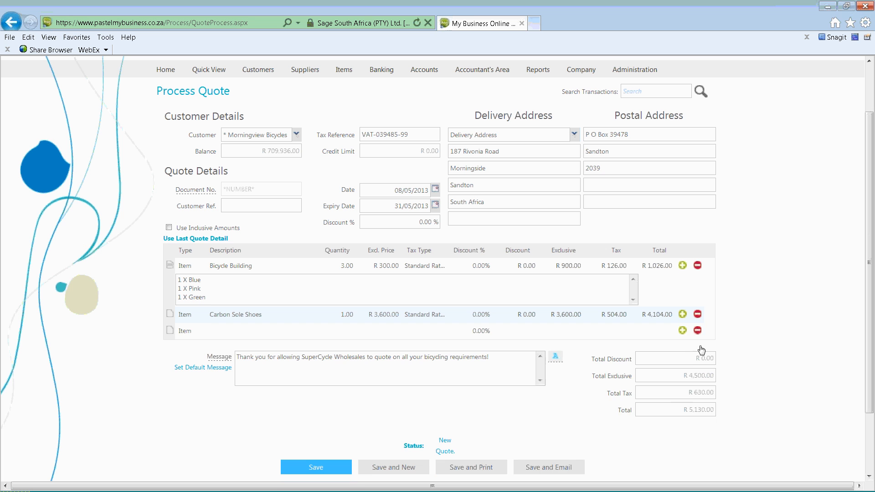
pyautogui.click(697, 331)
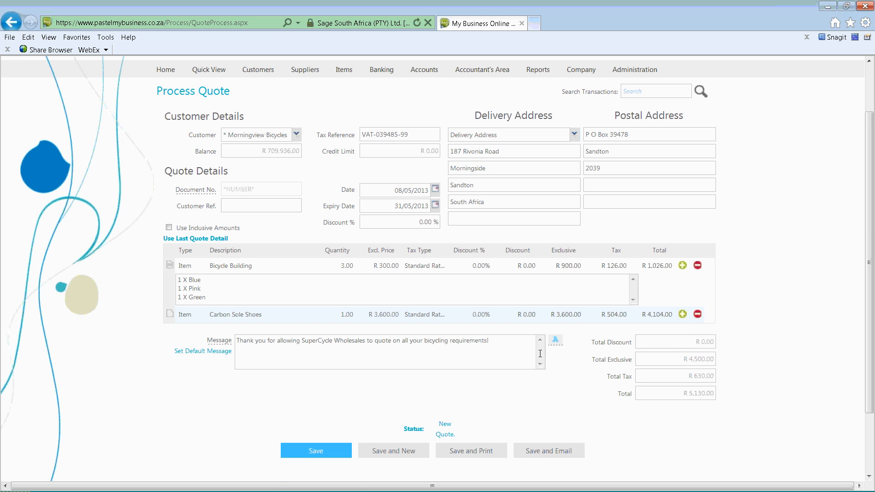
# Replace the quote's message with the saved Quantum Physiques personal group training message from page 3 of the document messages
pyautogui.click(499, 343)
pyautogui.click(500, 343)
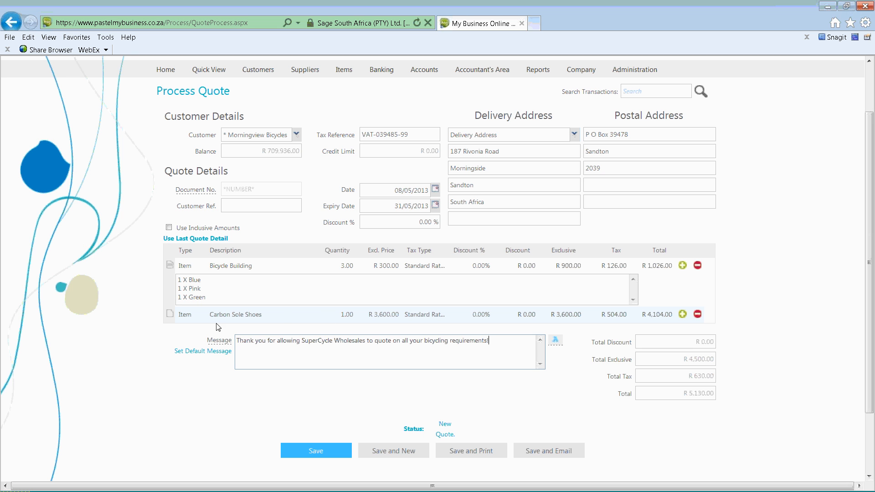
pyautogui.click(557, 343)
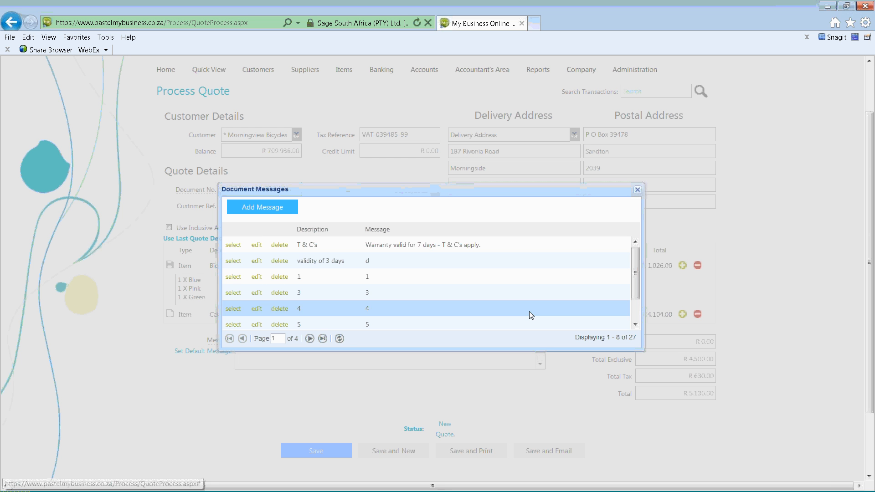
pyautogui.click(310, 339)
pyautogui.click(310, 339)
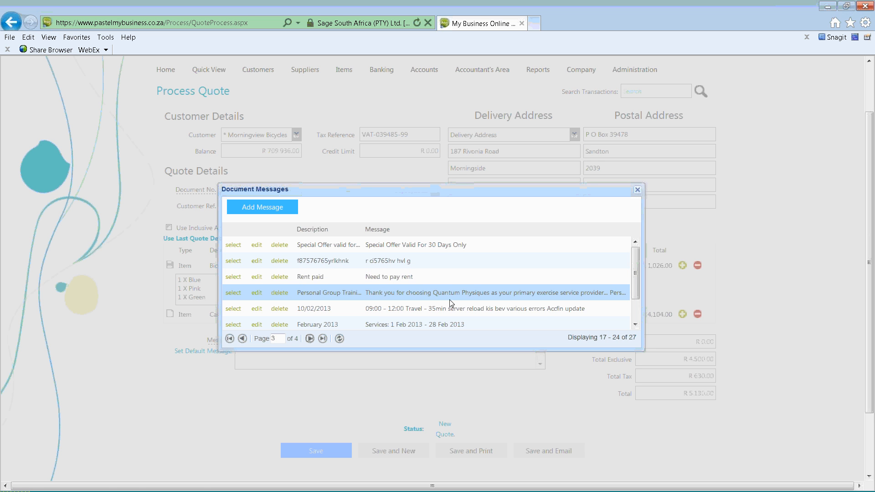
pyautogui.click(233, 293)
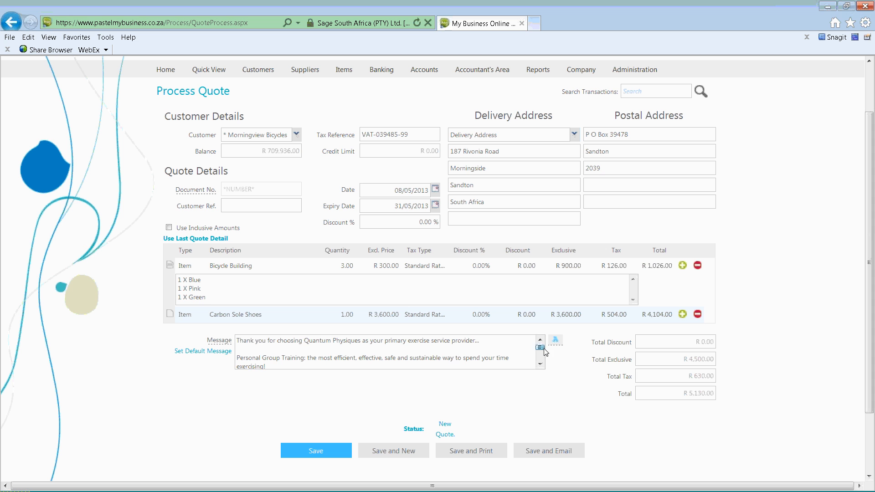
pyautogui.moveTo(544, 349)
pyautogui.mouseDown()
pyautogui.moveTo(543, 370)
pyautogui.moveTo(542, 346)
pyautogui.mouseUp()
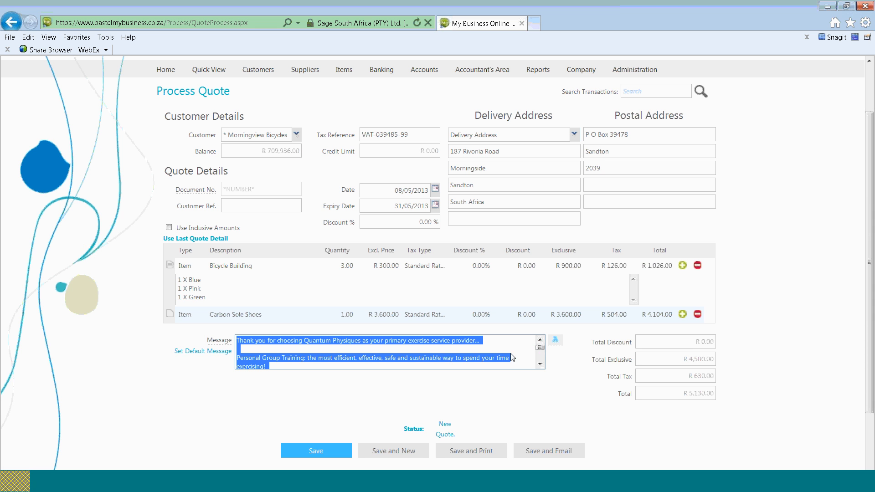
# Set the quote's message to the saved T & C's text, Warranty valid for 7 days - T & C's apply
pyautogui.click(555, 340)
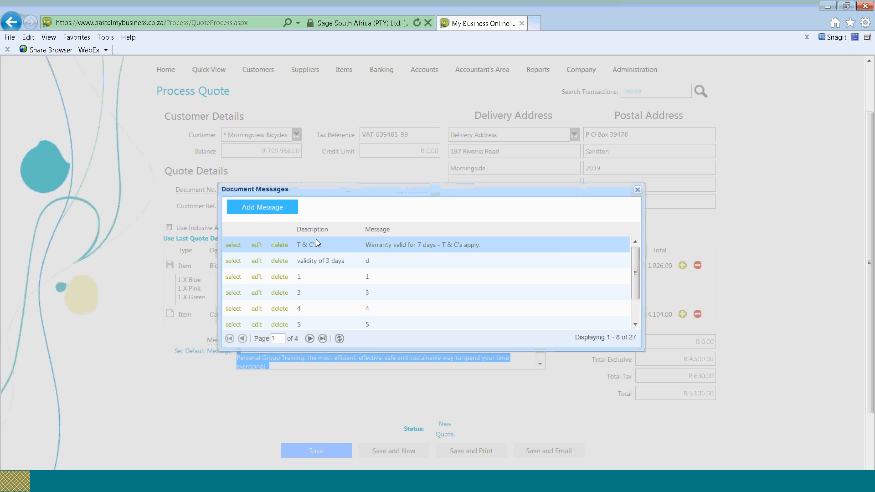
pyautogui.click(242, 246)
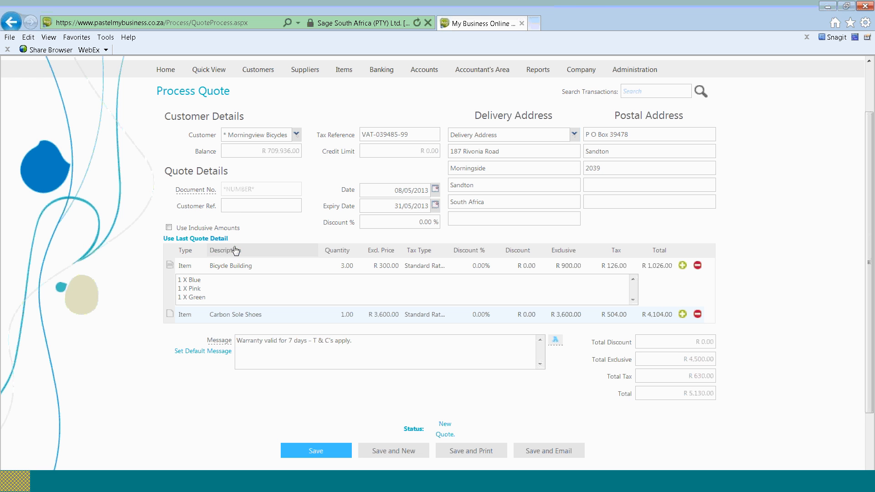
pyautogui.click(403, 348)
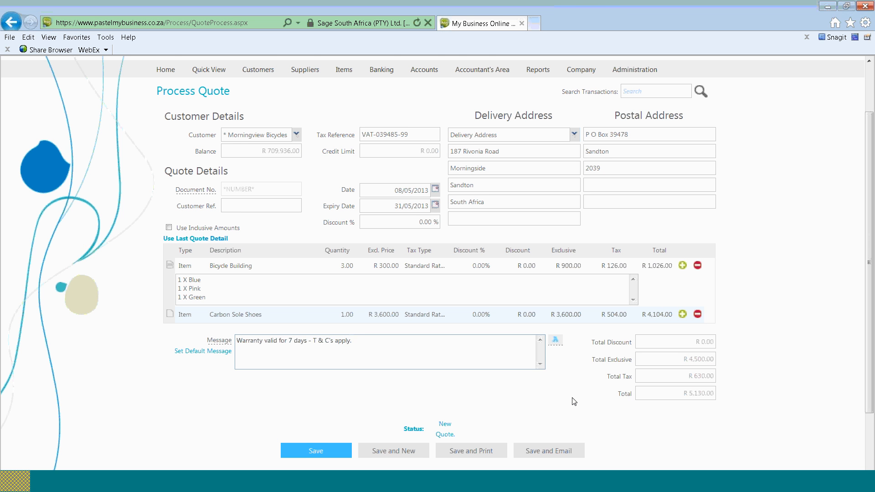
# Save and print the quote, and check the document's company and customer details, item lines and Bicycle Building comments
pyautogui.scroll(-3, 517, 400)
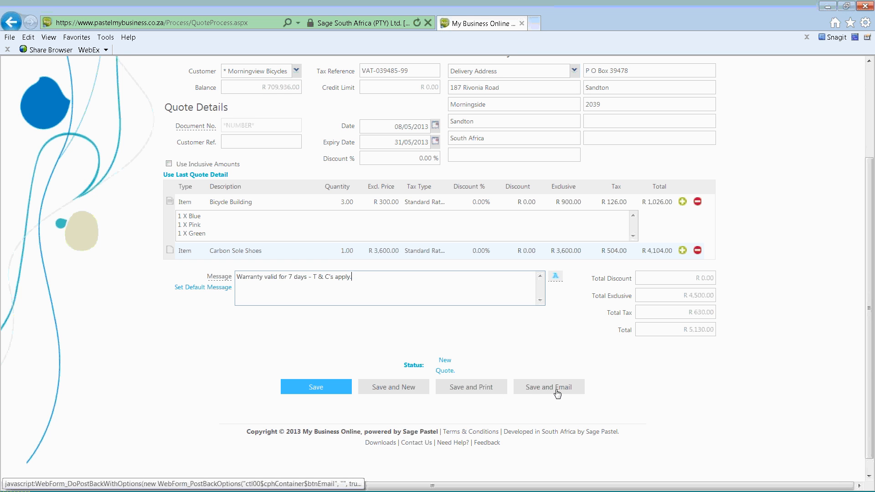
pyautogui.click(473, 395)
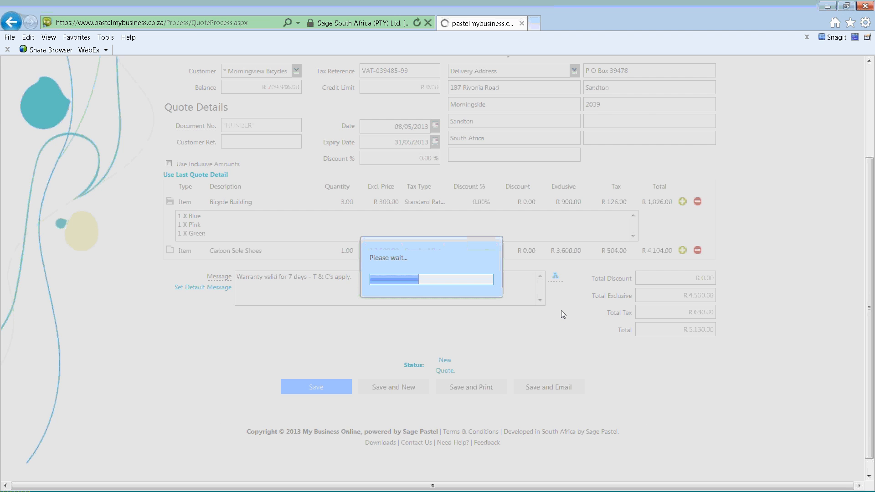
pyautogui.scroll(-1, 568, 292)
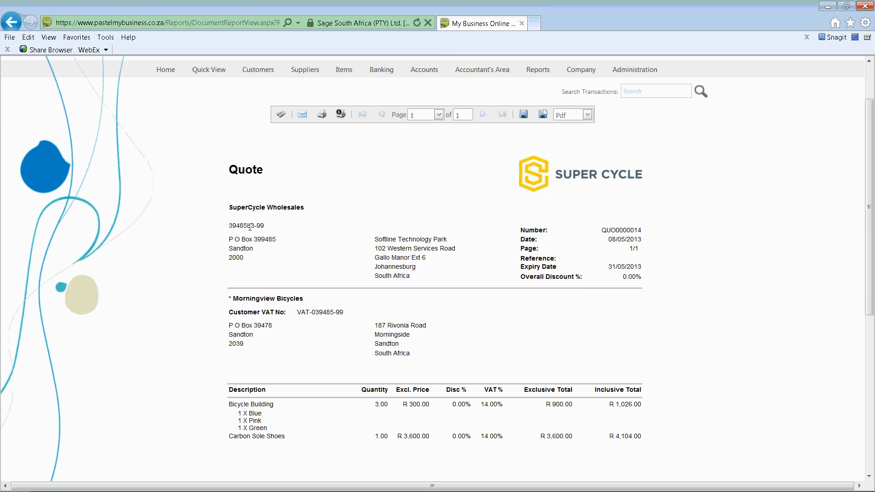
pyautogui.scroll(-1, 477, 267)
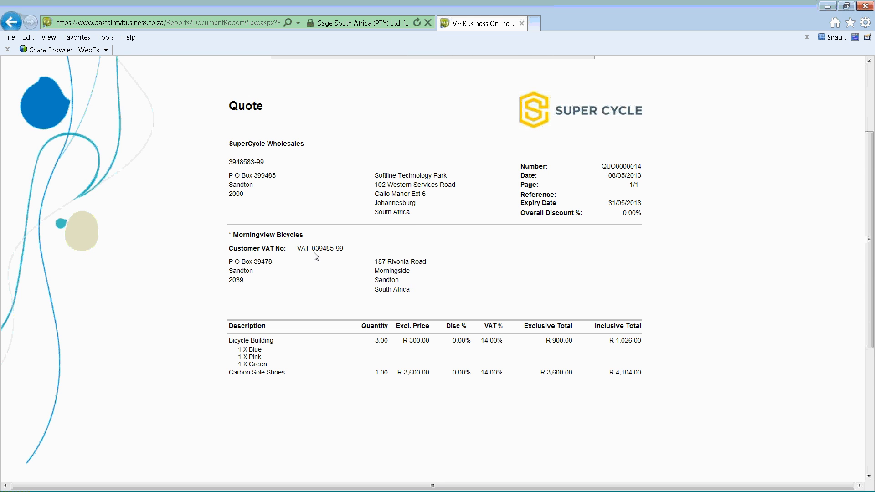
pyautogui.scroll(-1, 342, 273)
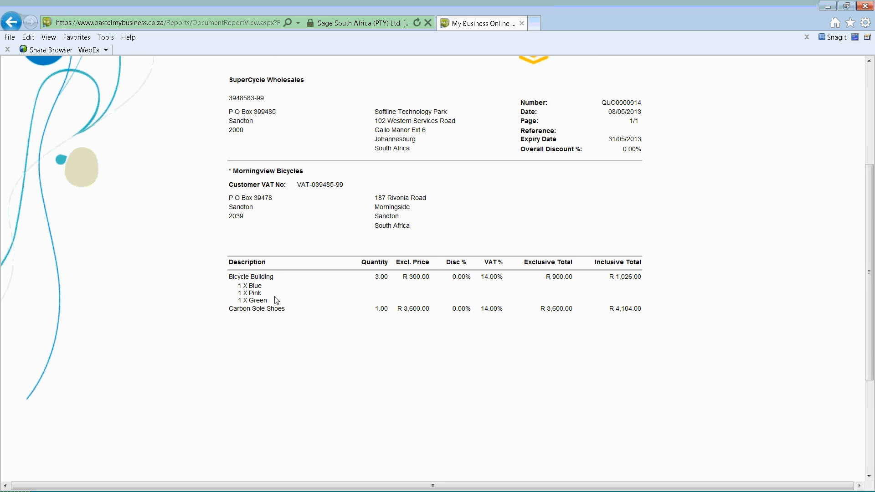
pyautogui.moveTo(271, 302); pyautogui.dragTo(240, 294)
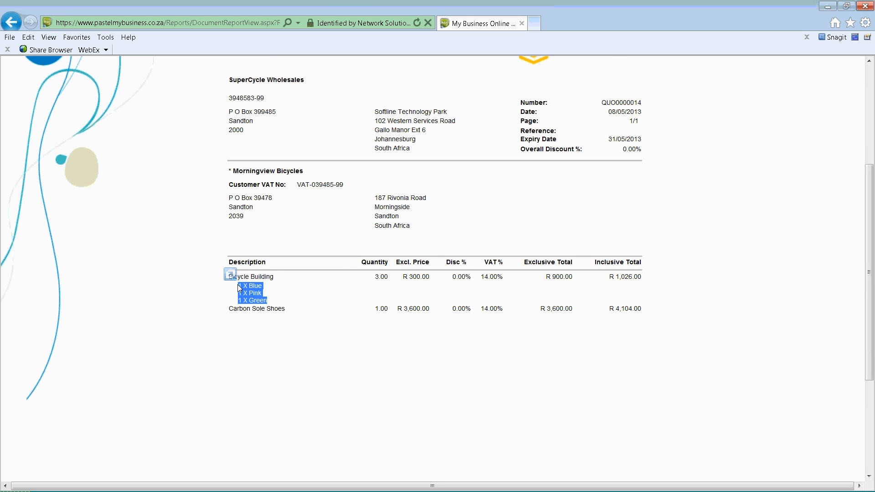
pyautogui.click(282, 292)
pyautogui.scroll(-3, 482, 290)
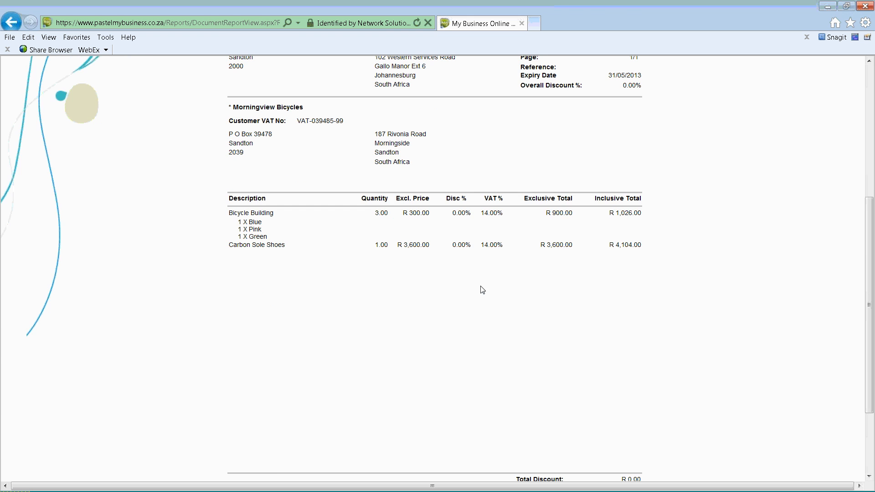
# Check the warranty message and the totals at the foot of the printed quote
pyautogui.moveTo(362, 373); pyautogui.dragTo(230, 372)
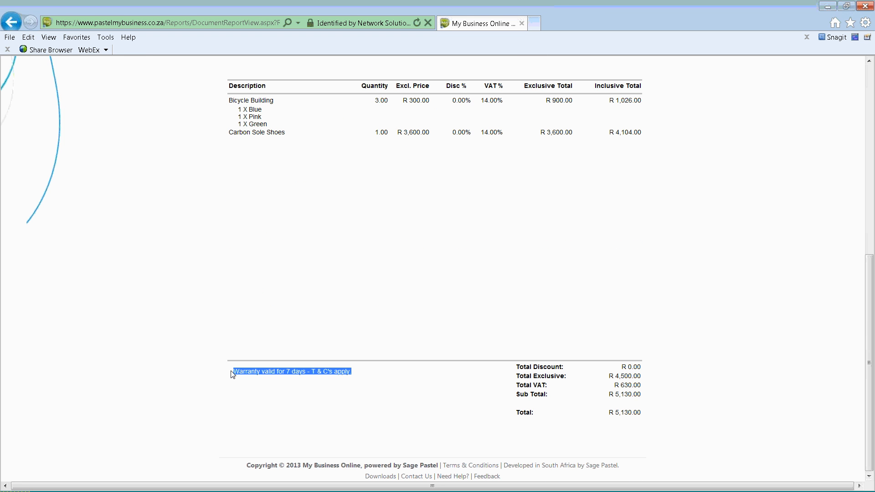
pyautogui.scroll(6, 469, 305)
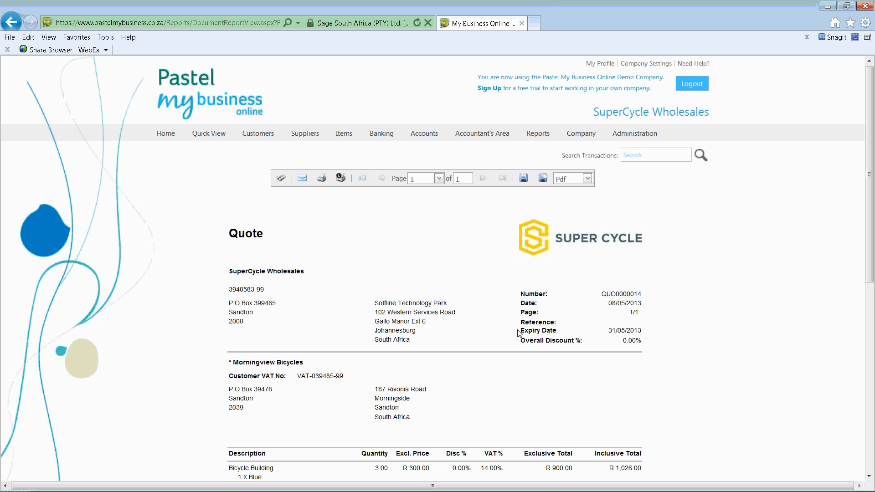
# Start a new customer tax invoice and select Morningview Bicycles as the customer
pyautogui.moveTo(261, 139)
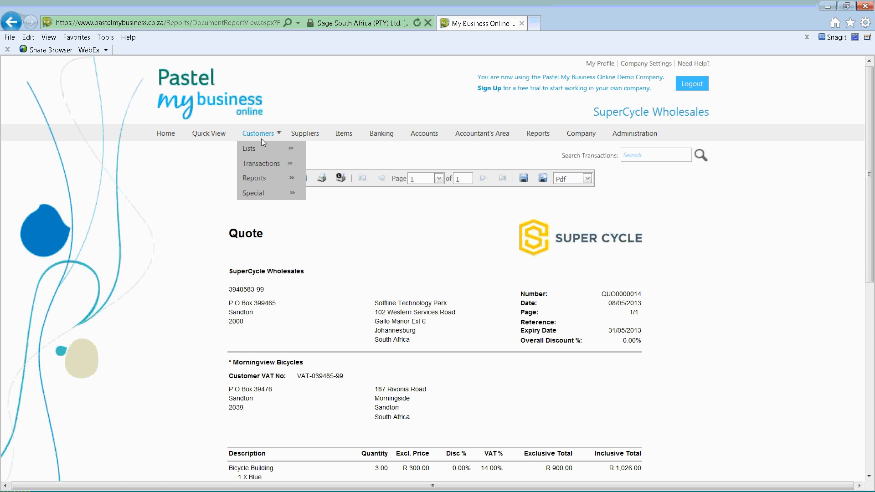
pyautogui.moveTo(264, 162)
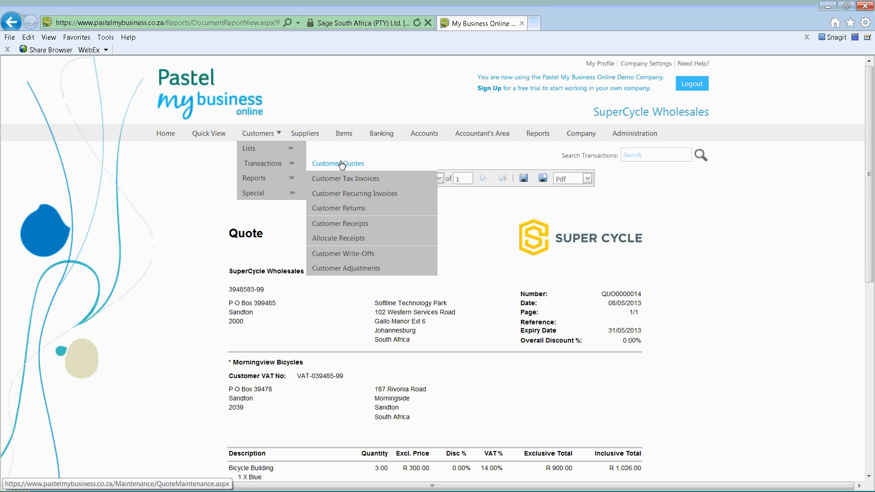
pyautogui.click(345, 184)
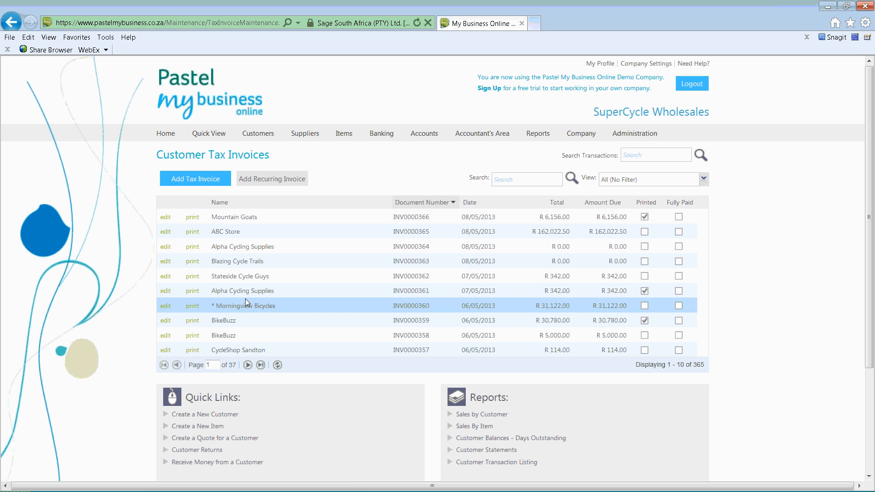
pyautogui.click(181, 183)
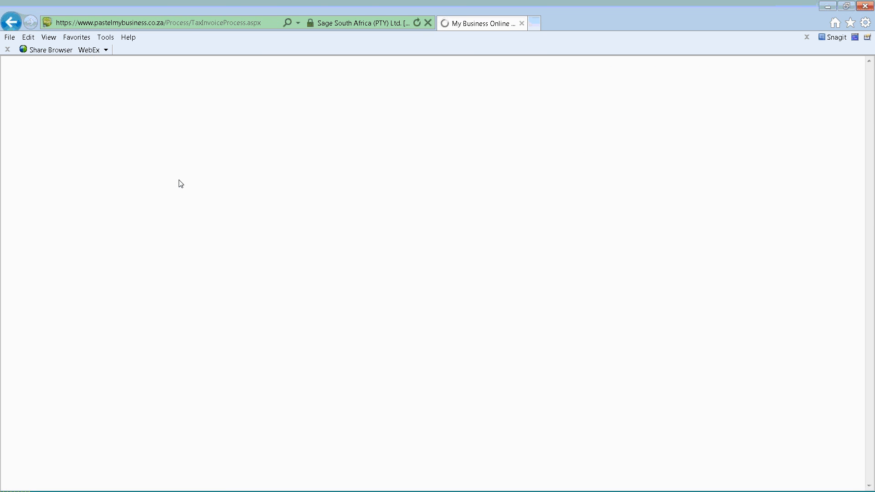
pyautogui.click(324, 197)
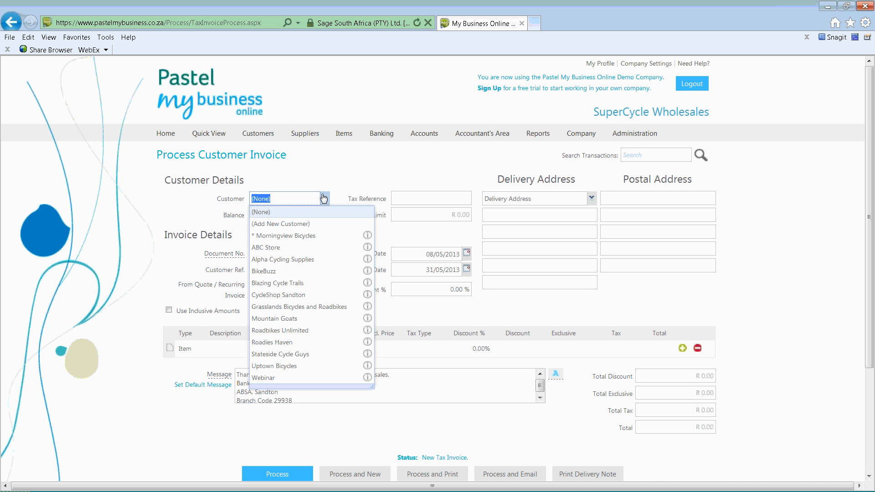
pyautogui.click(324, 198)
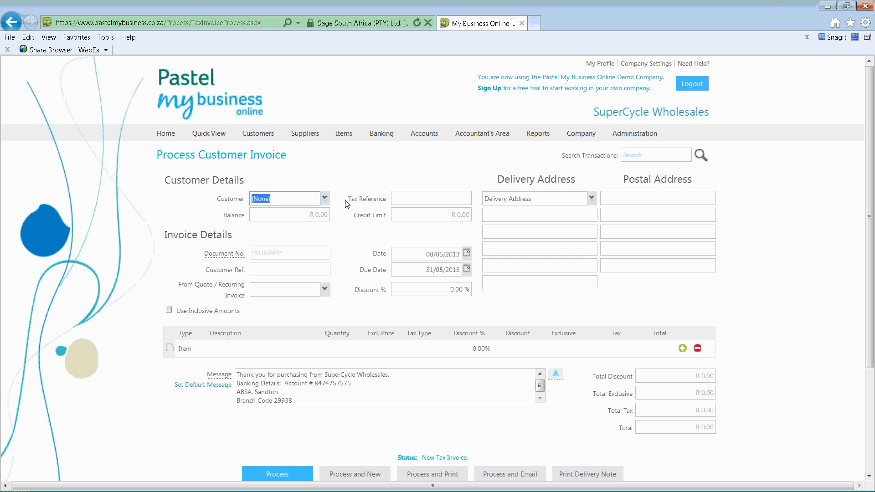
pyautogui.click(325, 201)
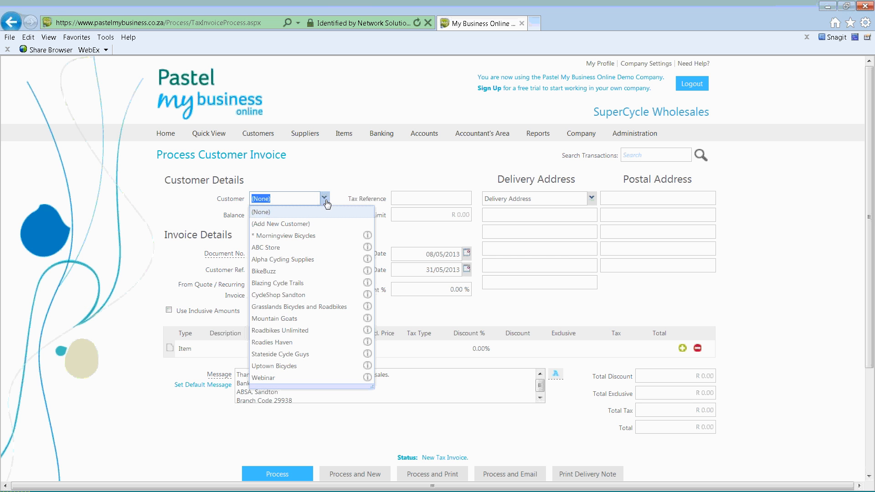
pyautogui.click(302, 237)
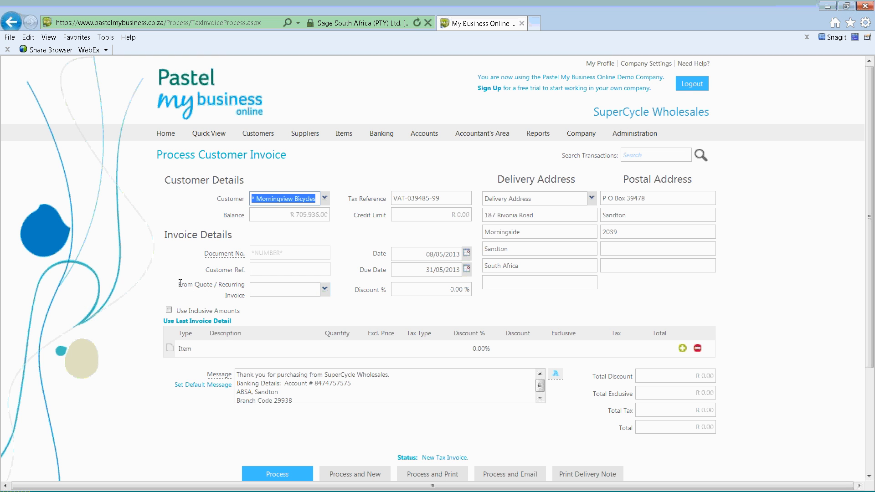
# Fill the invoice from quote QUO0000014, choosing not to remove the original quote
pyautogui.moveTo(180, 283); pyautogui.dragTo(247, 301)
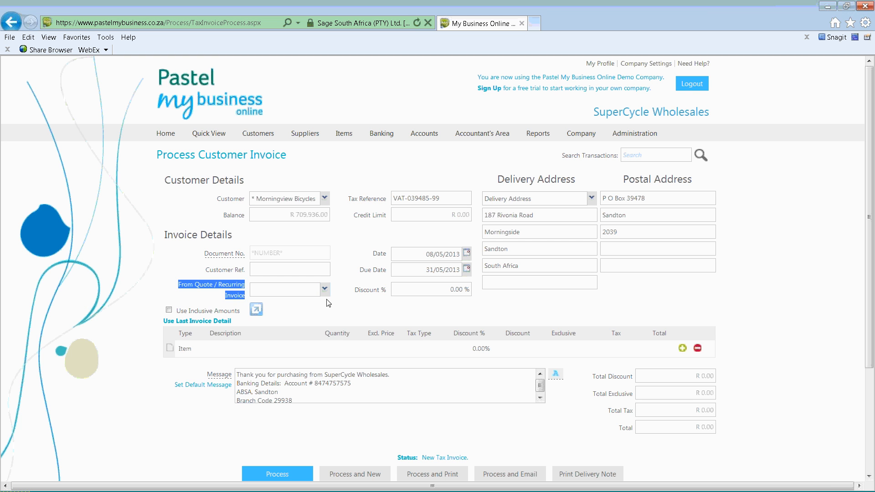
pyautogui.click(344, 301)
pyautogui.click(325, 290)
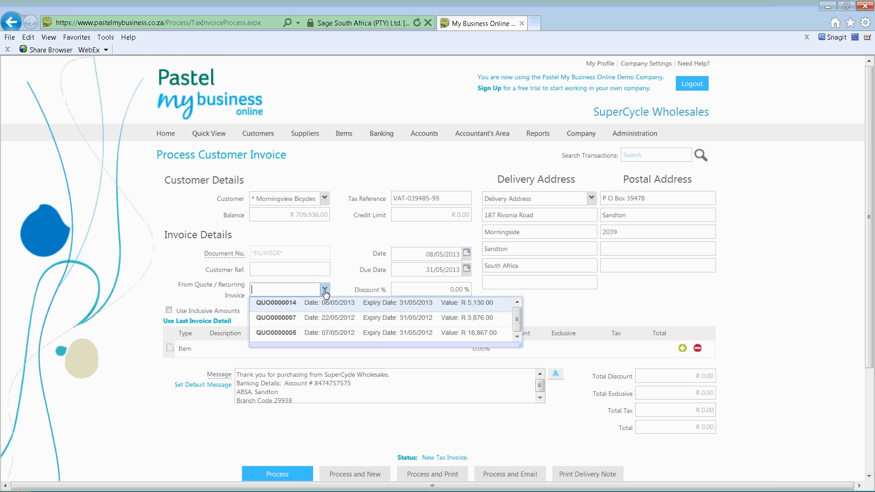
pyautogui.click(344, 310)
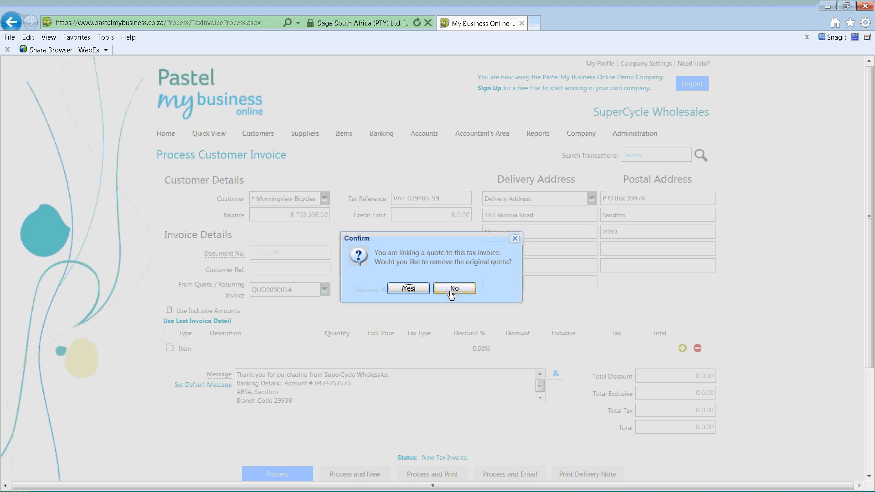
pyautogui.click(452, 292)
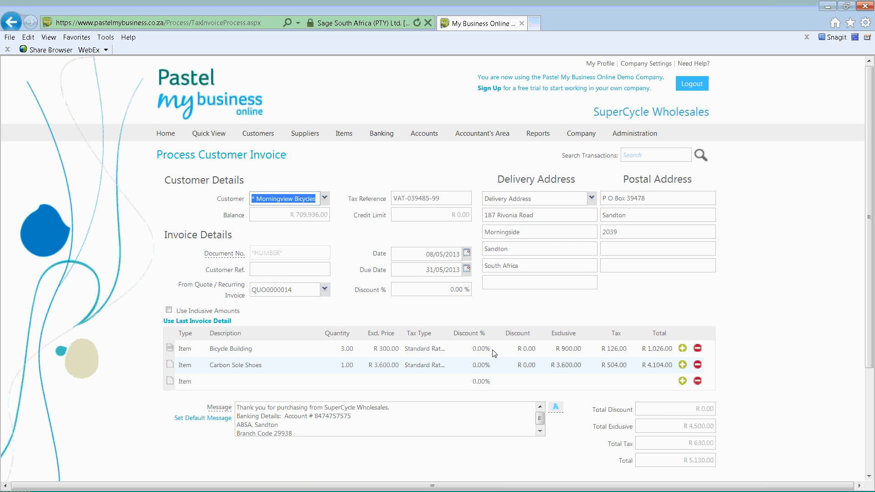
# Expand the Bicycle Building line's comments on the invoice to check them, and collapse them again
pyautogui.click(170, 350)
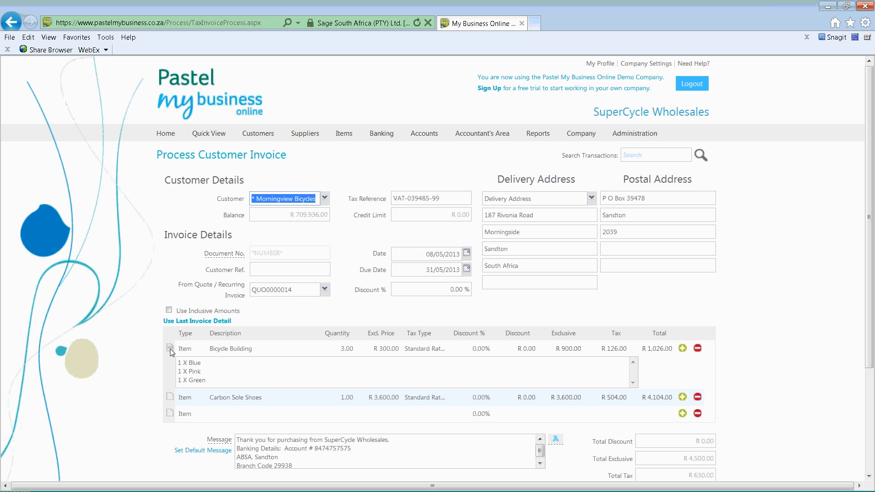
pyautogui.click(170, 349)
pyautogui.click(171, 349)
pyautogui.click(172, 348)
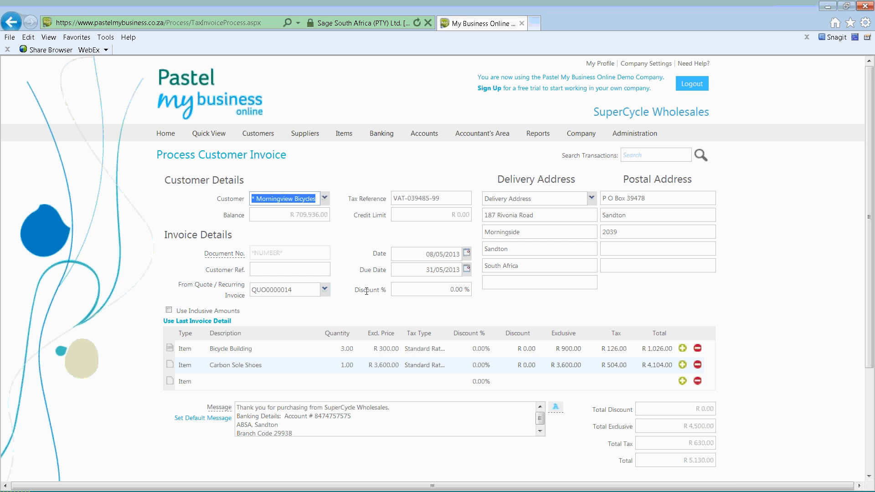
# Set the Carbon Sole Shoes quantity on the invoice to 2
pyautogui.scroll(-3, 492, 374)
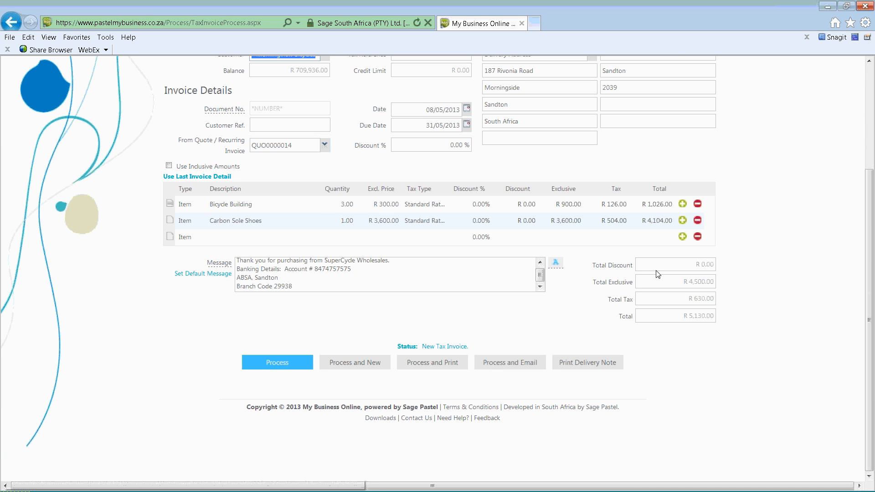
pyautogui.click(350, 228)
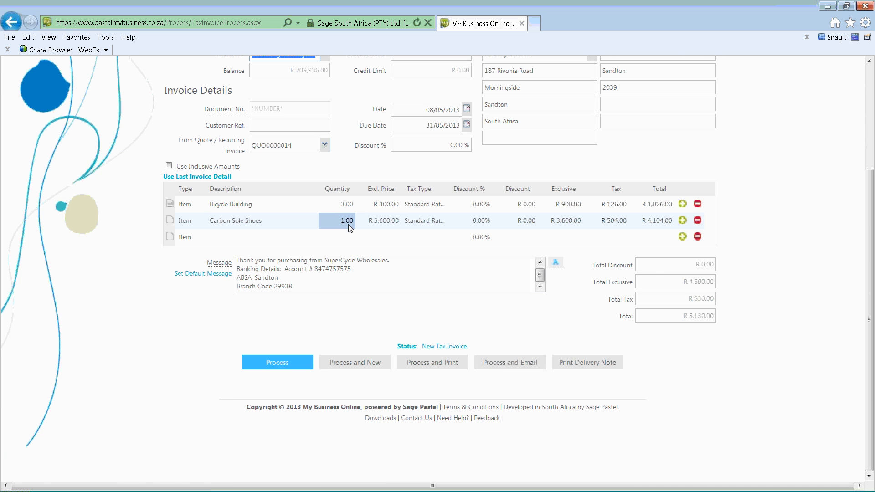
pyautogui.click(348, 224)
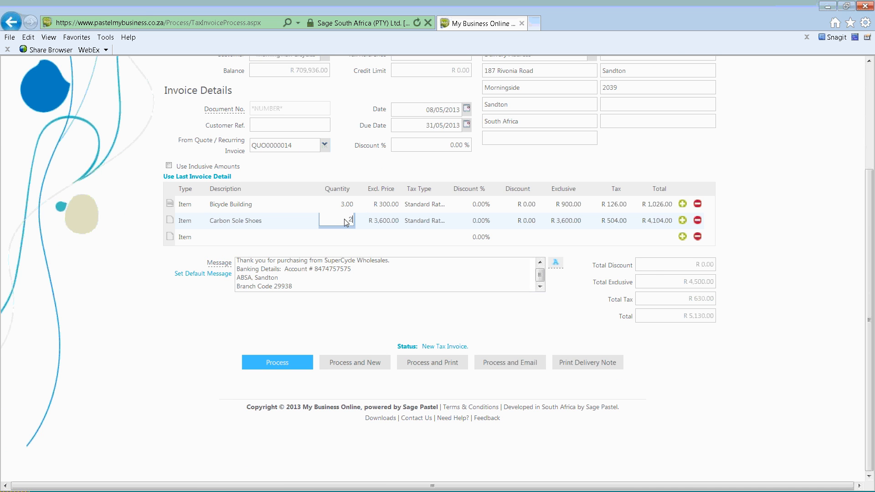
pyautogui.press('Tab')
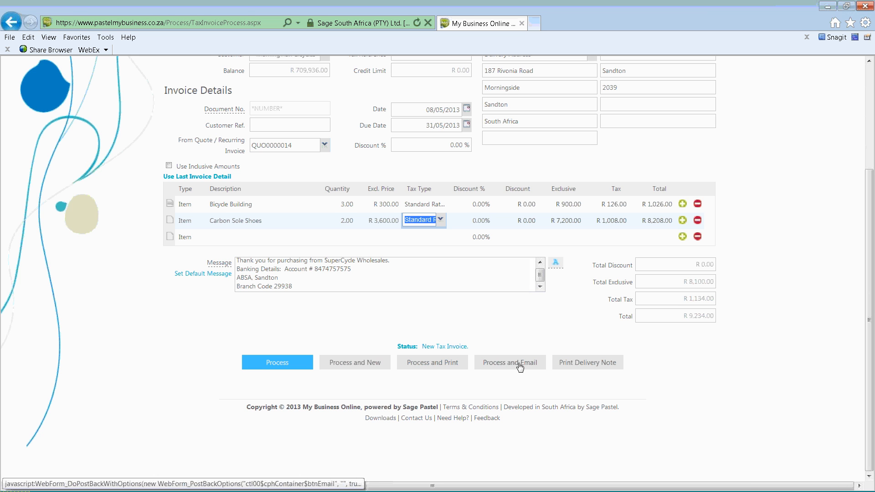
# Generate the invoice's delivery note for printing, and check its item lines, comments and sign-off section
pyautogui.click(590, 367)
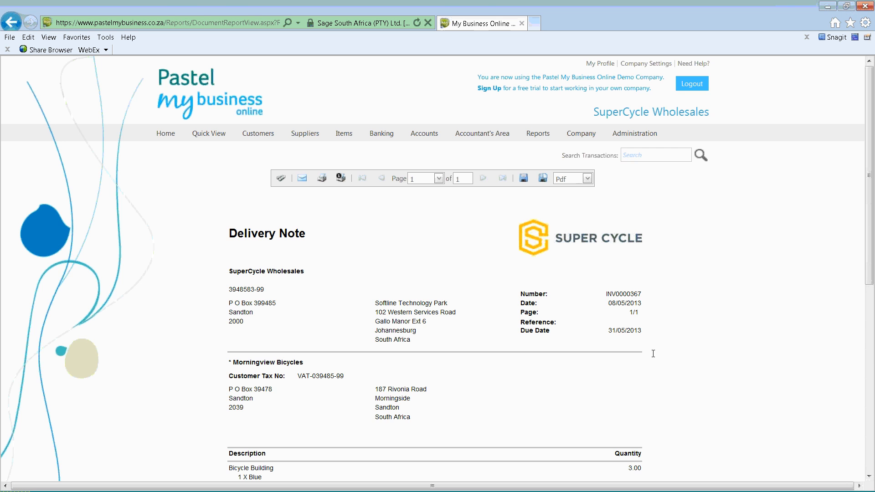
pyautogui.scroll(-3, 454, 362)
pyautogui.scroll(-1, 611, 362)
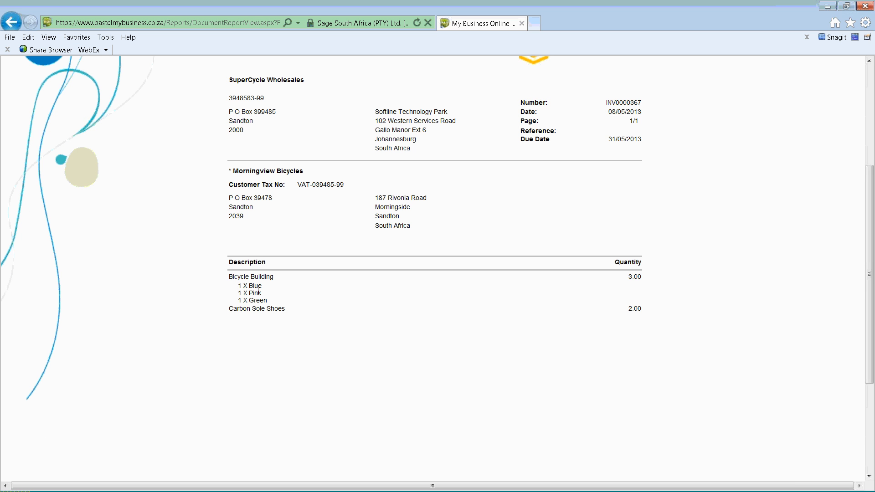
pyautogui.scroll(-3, 649, 337)
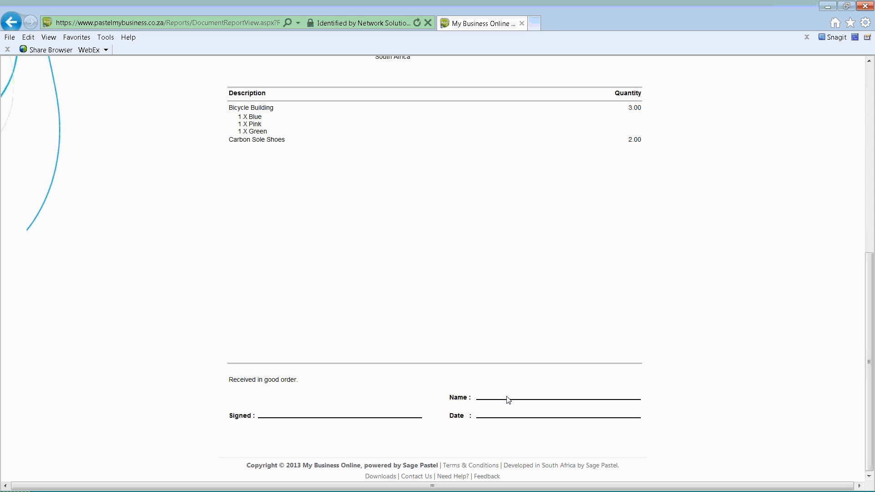
pyautogui.scroll(6, 401, 405)
pyautogui.scroll(1, 401, 405)
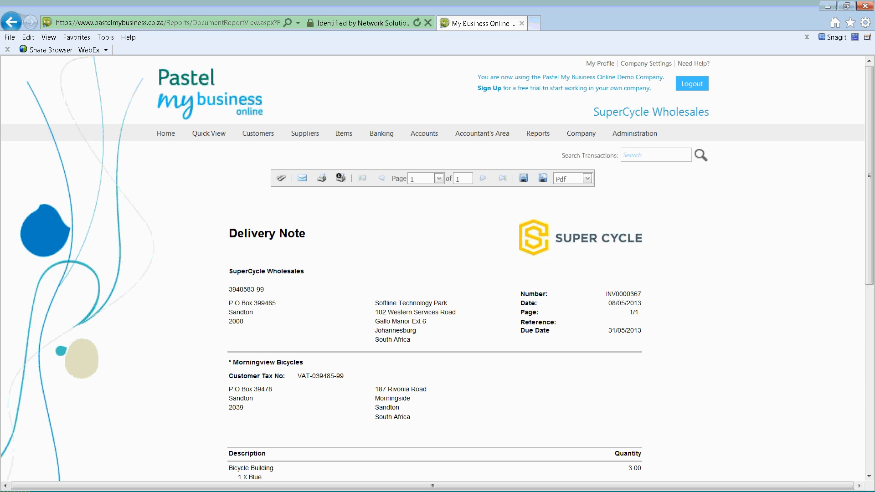
# Start another customer tax invoice from the tax invoices list and select BikeBuzz as the customer
pyautogui.moveTo(256, 136)
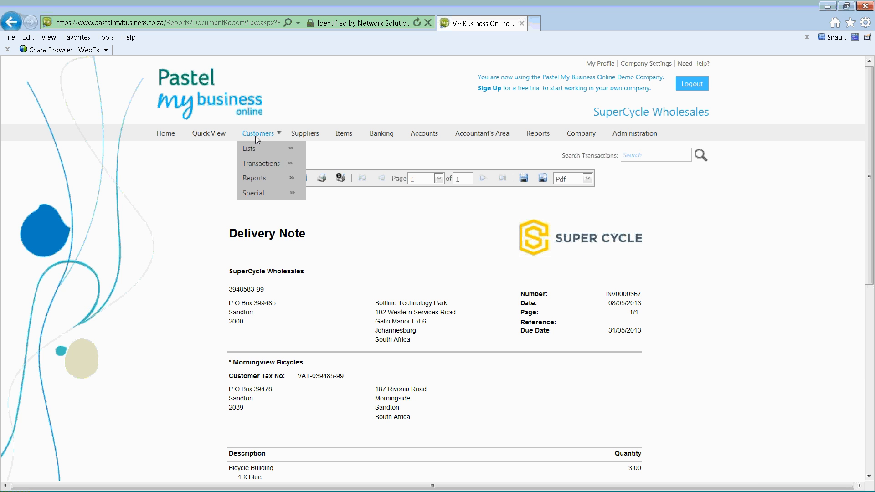
pyautogui.moveTo(261, 165)
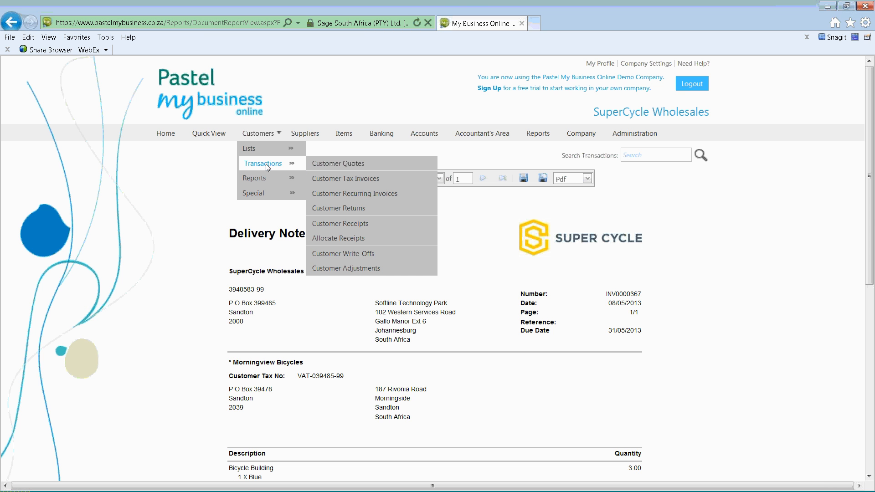
pyautogui.click(328, 178)
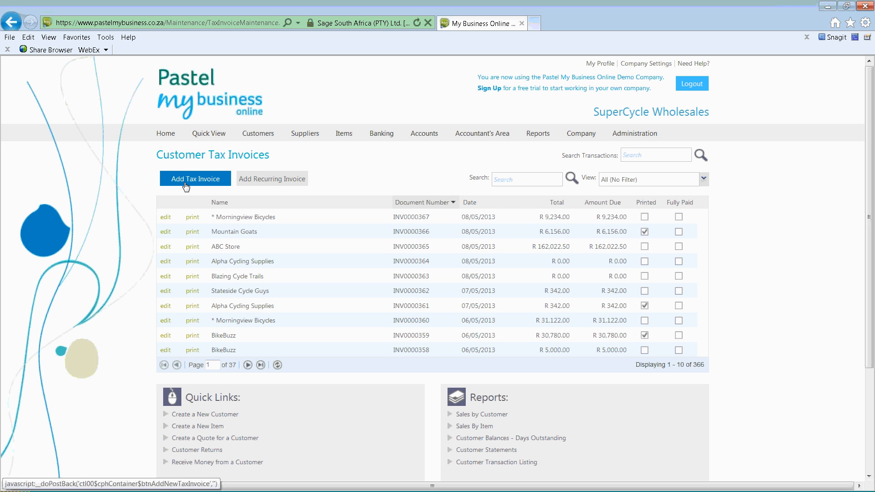
pyautogui.click(185, 183)
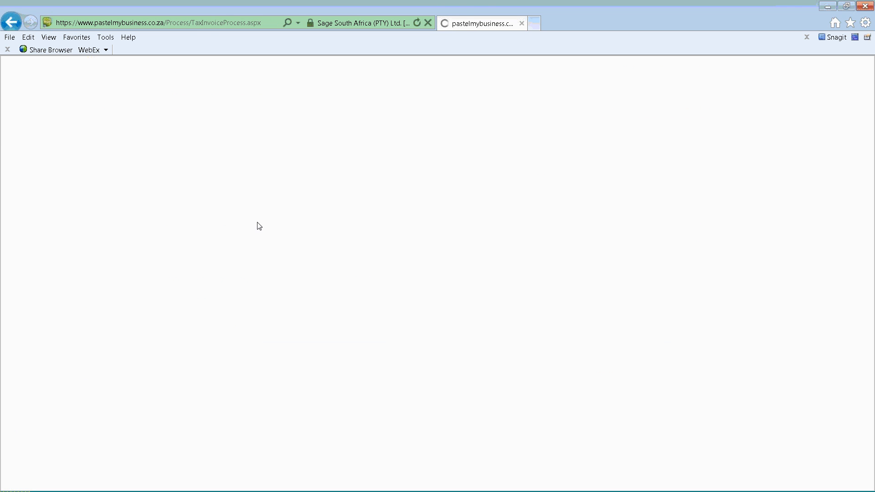
pyautogui.click(326, 295)
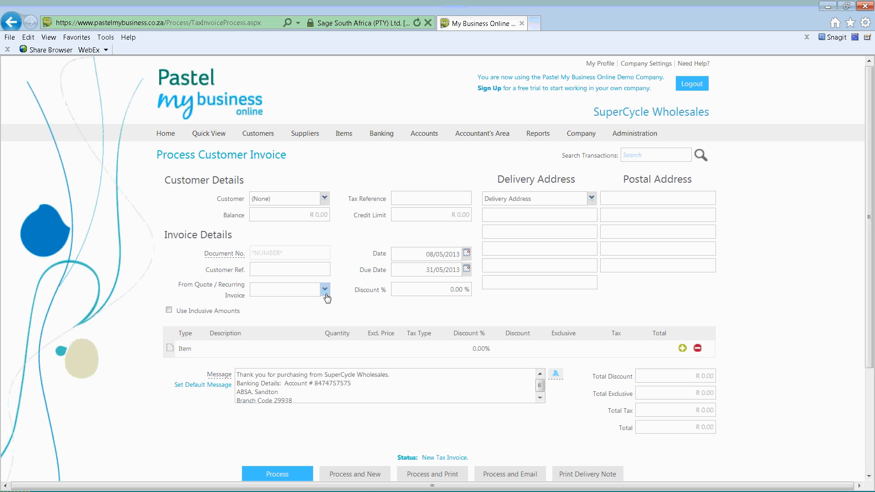
pyautogui.click(324, 199)
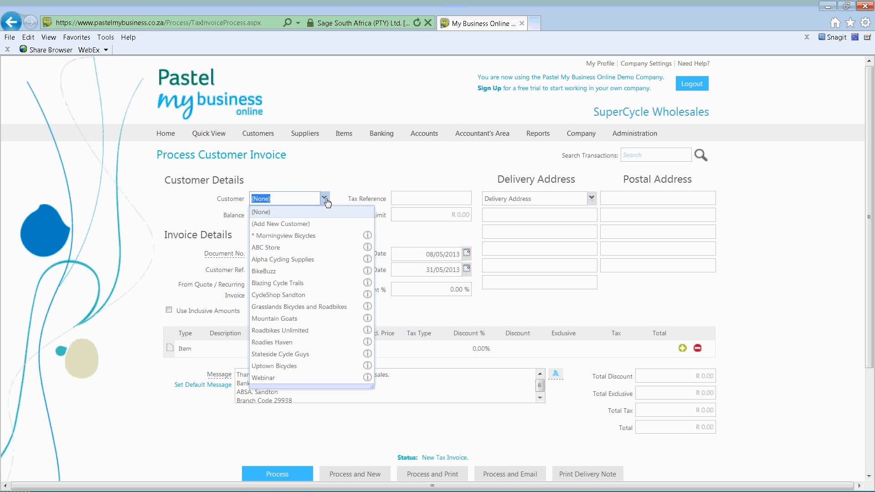
pyautogui.click(300, 272)
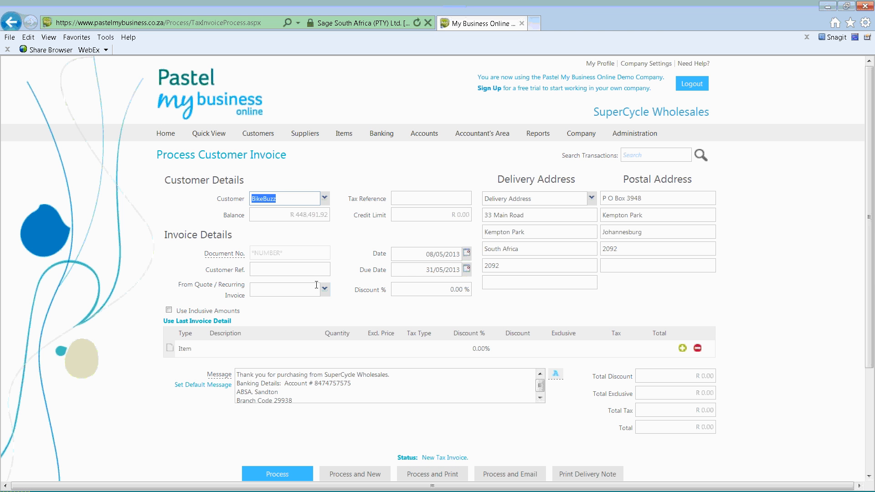
# Add Mountain Bike Frame as the first invoice line with a quantity of 2
pyautogui.click(241, 350)
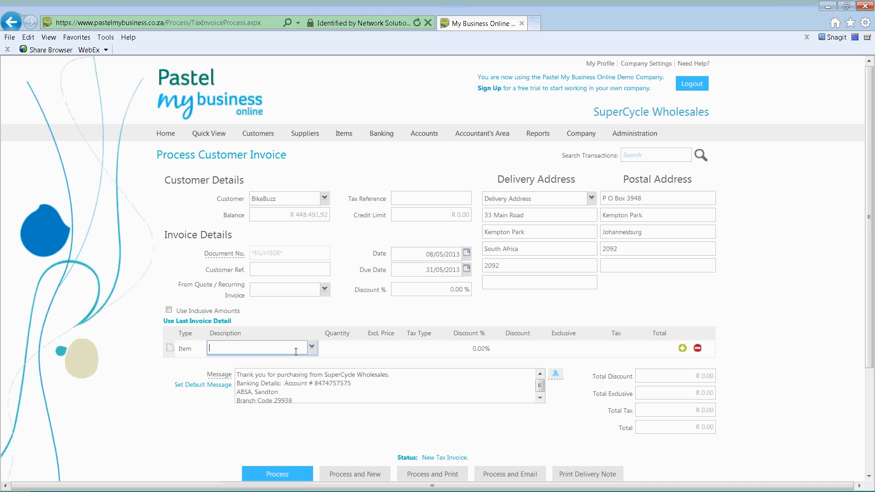
pyautogui.click(312, 347)
pyautogui.click(258, 285)
pyautogui.click(340, 350)
pyautogui.write('2')
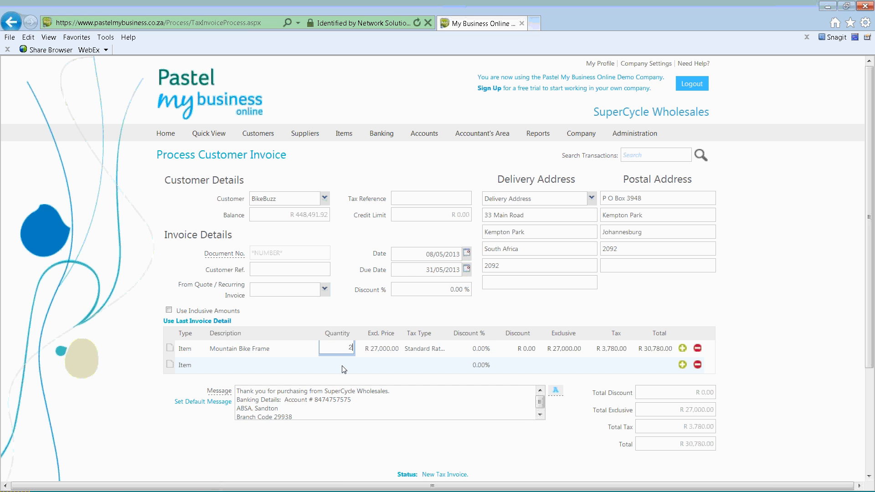
pyautogui.click(349, 370)
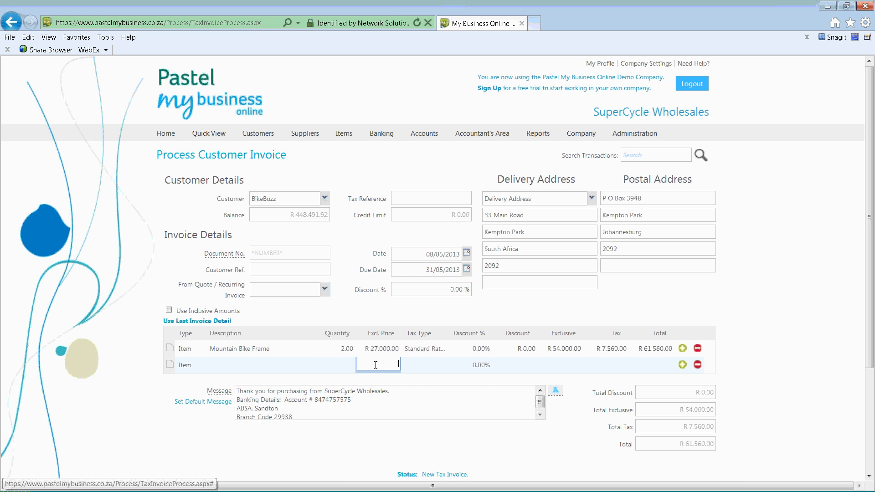
# Add Aluminium Road Frame as the second invoice line, and process the tax invoice for emailing
pyautogui.click(276, 371)
pyautogui.click(313, 365)
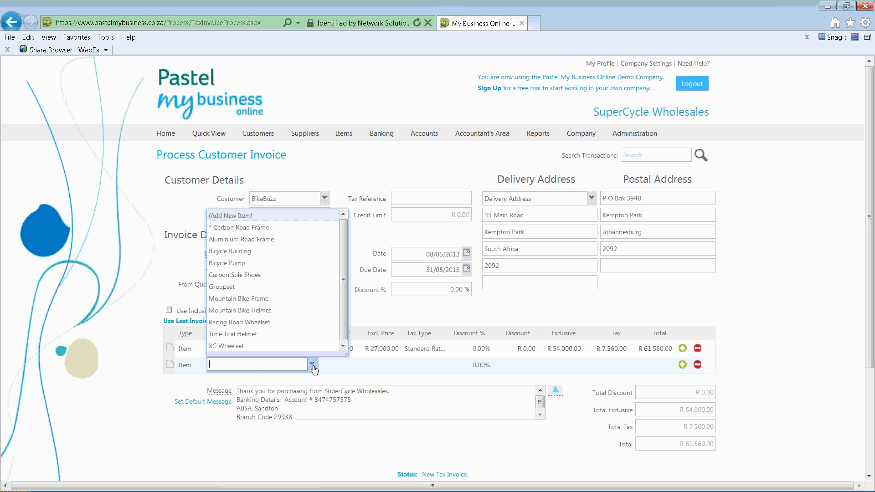
pyautogui.click(269, 239)
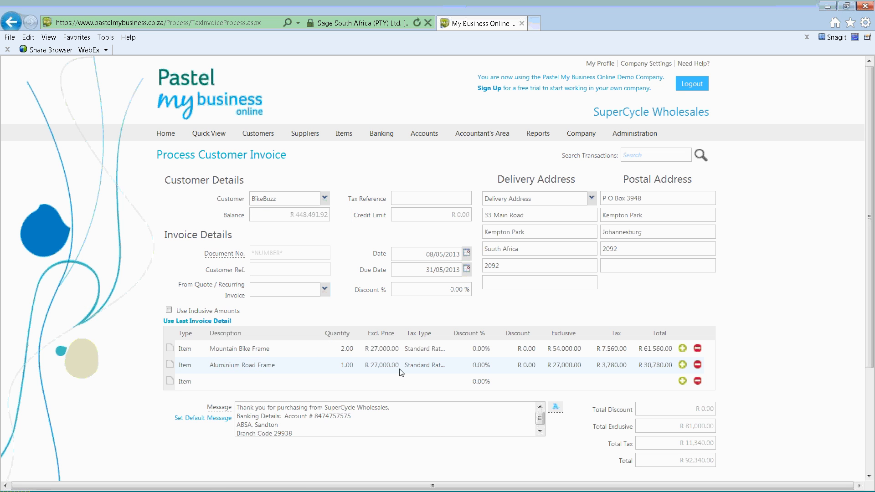
pyautogui.scroll(-3, 401, 373)
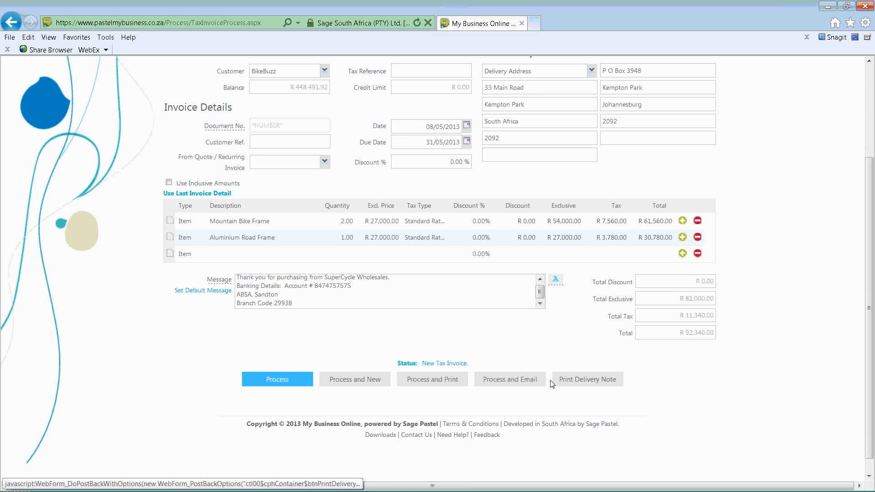
pyautogui.click(522, 383)
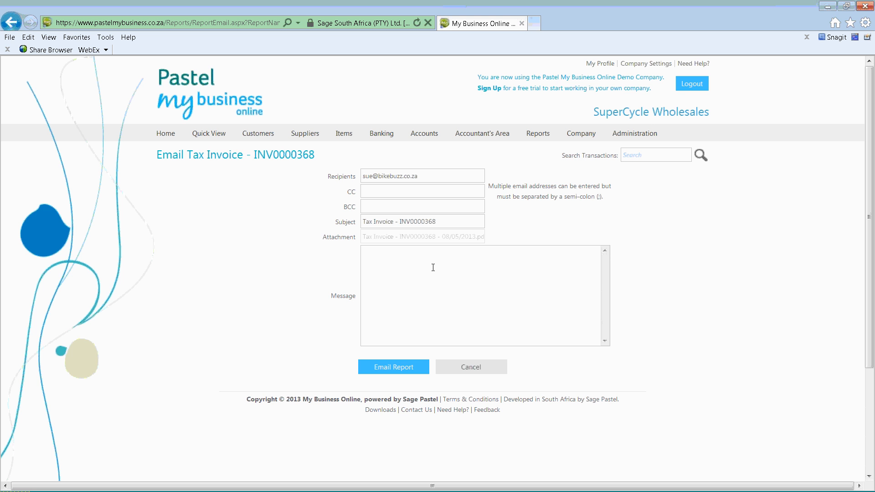
# Check the invoice email's recipient and subject, and write the message "Good day, please see invoice attached."
pyautogui.tripleClick(429, 174)
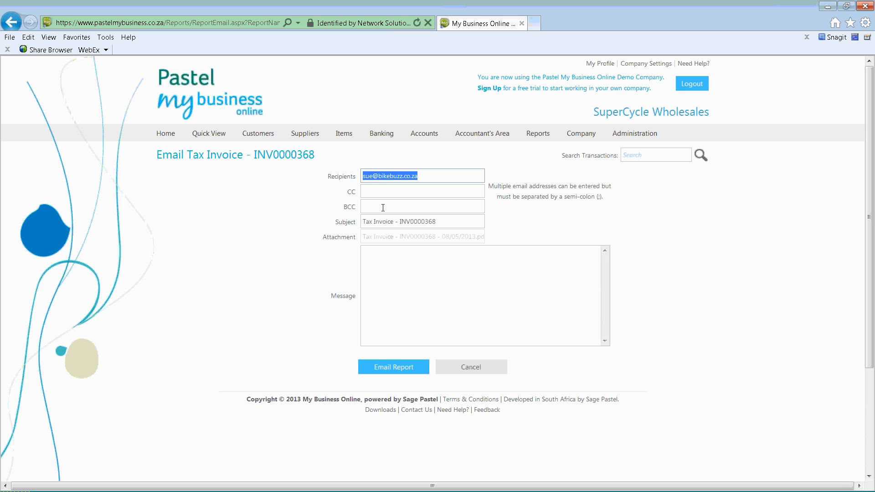
pyautogui.tripleClick(403, 218)
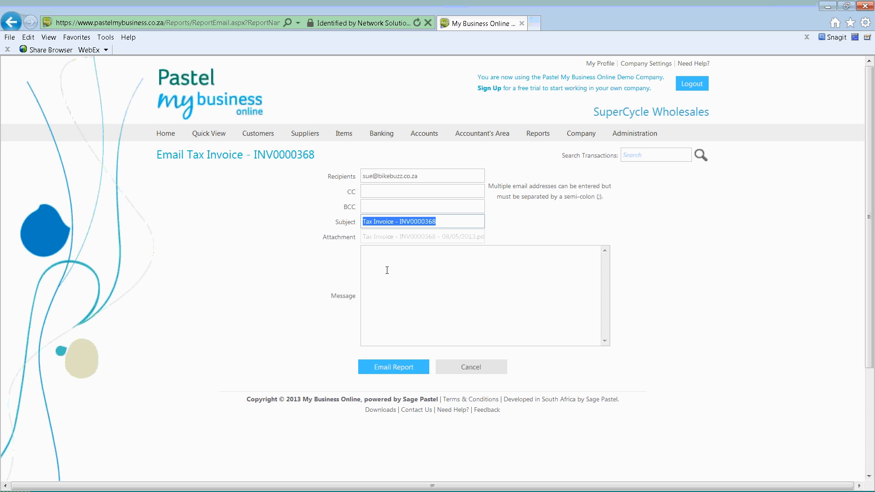
pyautogui.click(383, 251)
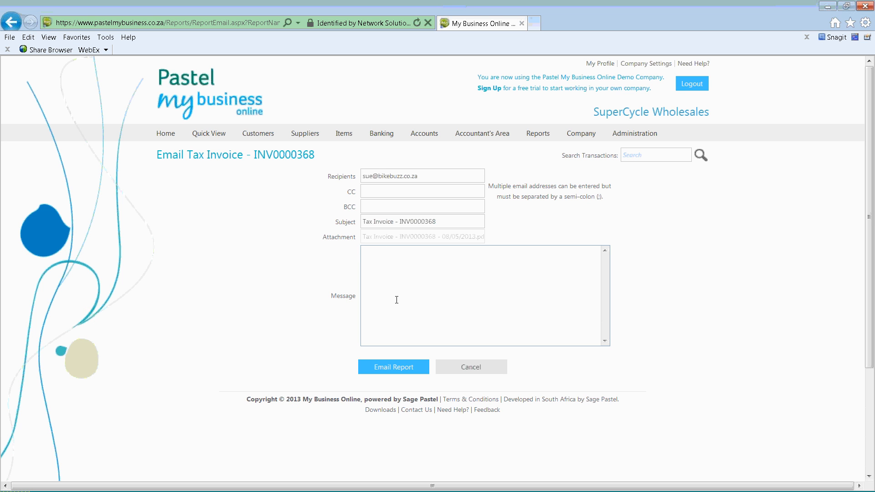
pyautogui.write('Good day,')
pyautogui.press('Return')
pyautogui.write('p')
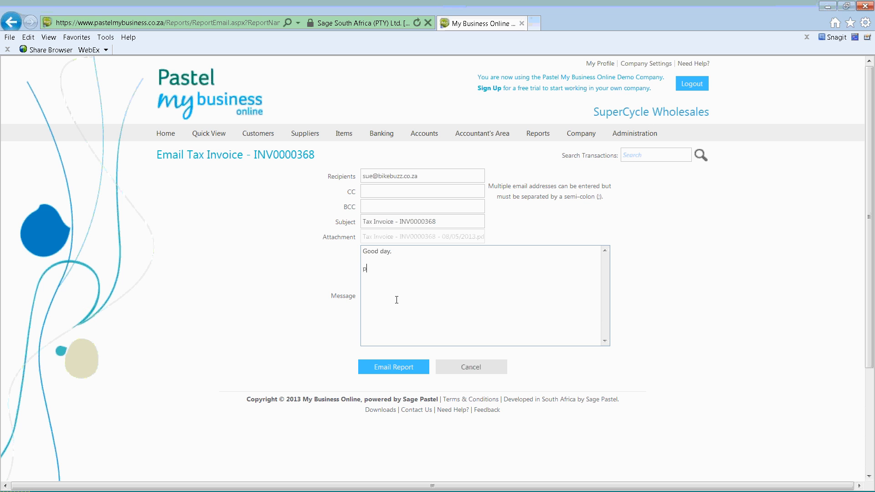
pyautogui.write('lease see invoice attached.')
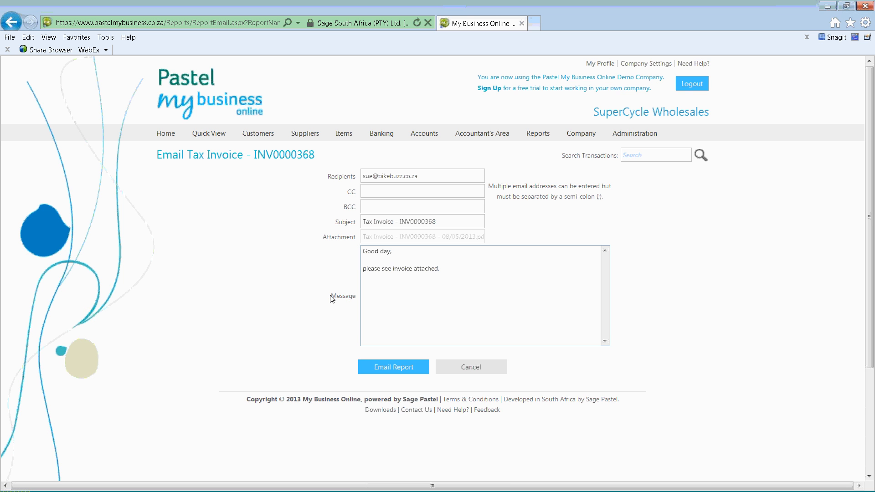
# Start a new customer recurring invoice and select Alpha Cycling Supplies as the customer
pyautogui.moveTo(264, 139)
pyautogui.moveTo(264, 164)
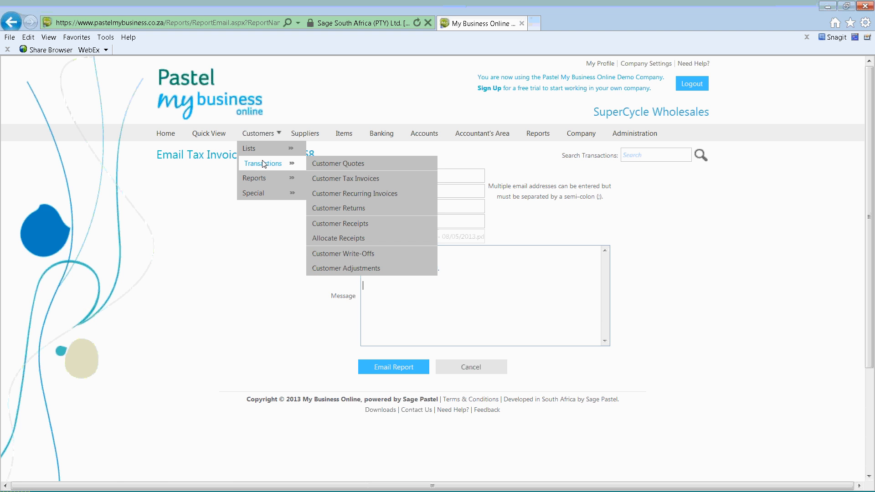
pyautogui.click(352, 195)
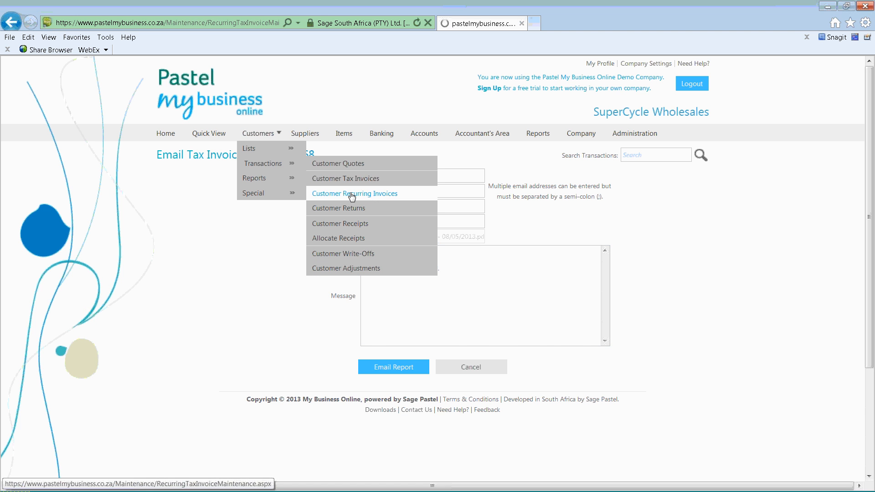
pyautogui.click(199, 184)
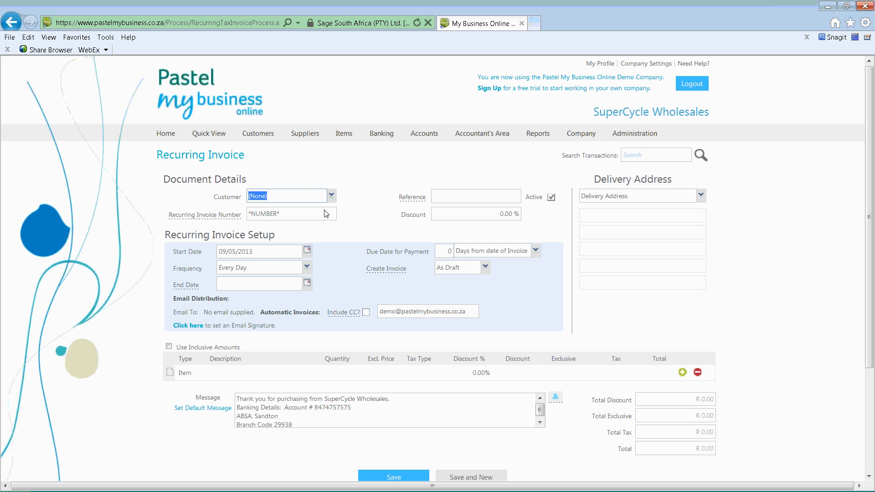
pyautogui.click(332, 200)
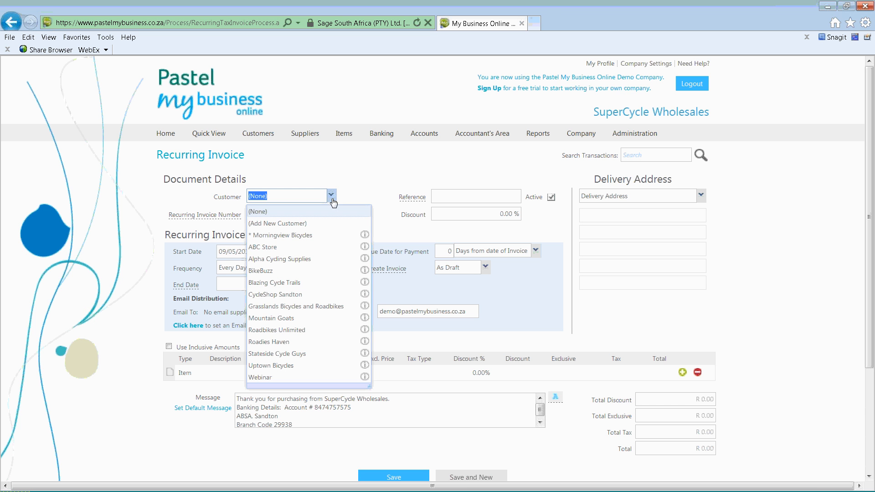
pyautogui.click(292, 259)
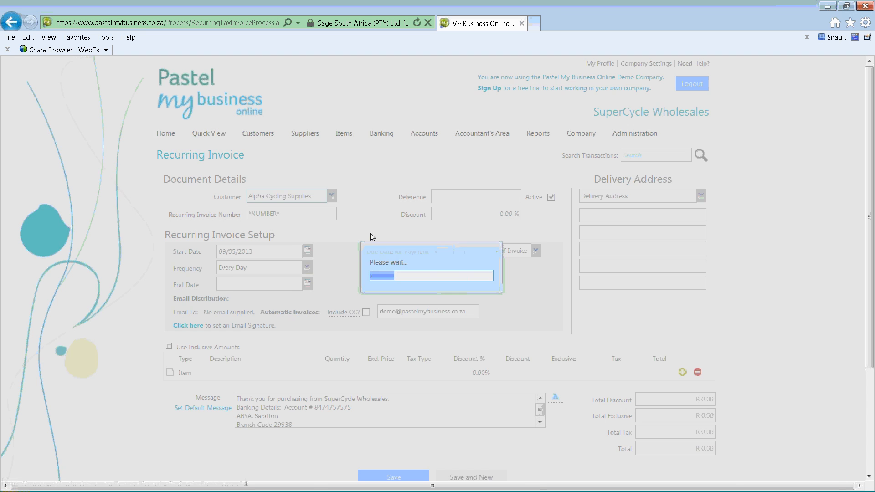
# Set the recurring invoice's start date to 31/05/2013 and its frequency to Every Month
pyautogui.click(447, 197)
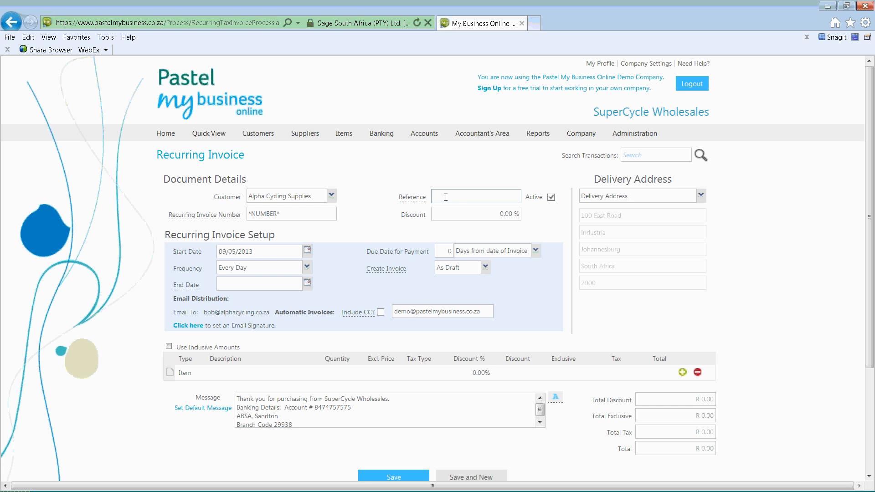
pyautogui.click(458, 211)
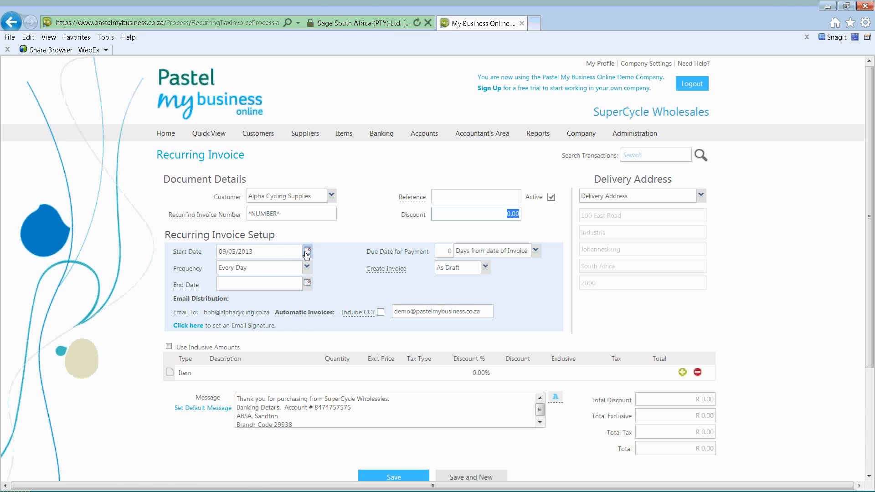
pyautogui.click(307, 251)
pyautogui.click(298, 331)
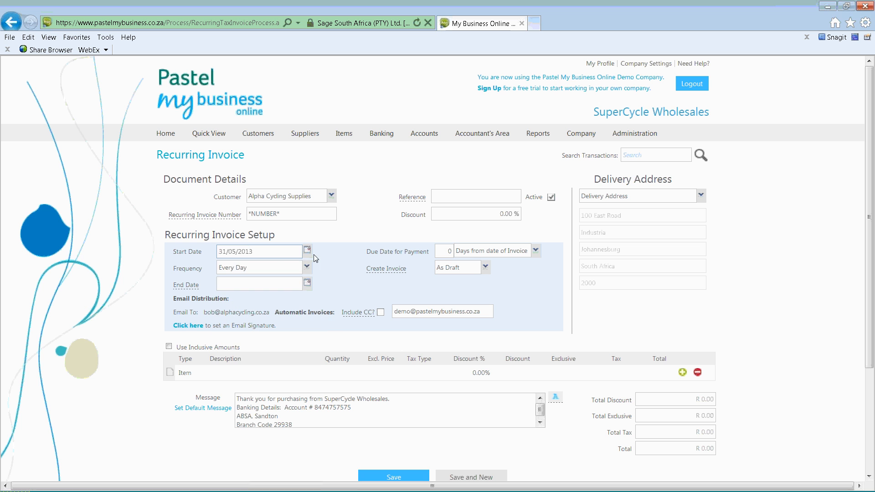
pyautogui.click(301, 265)
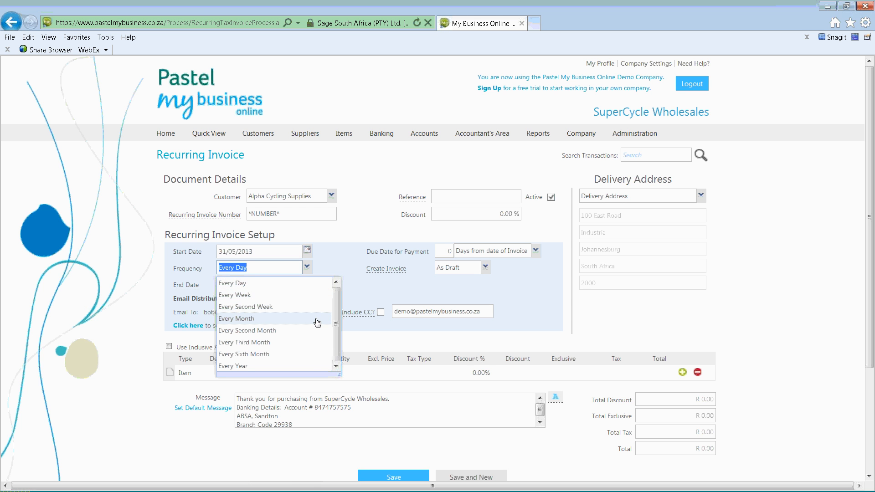
pyautogui.click(286, 318)
# Set the recurring invoice's end date to 01/06/2016
pyautogui.click(308, 283)
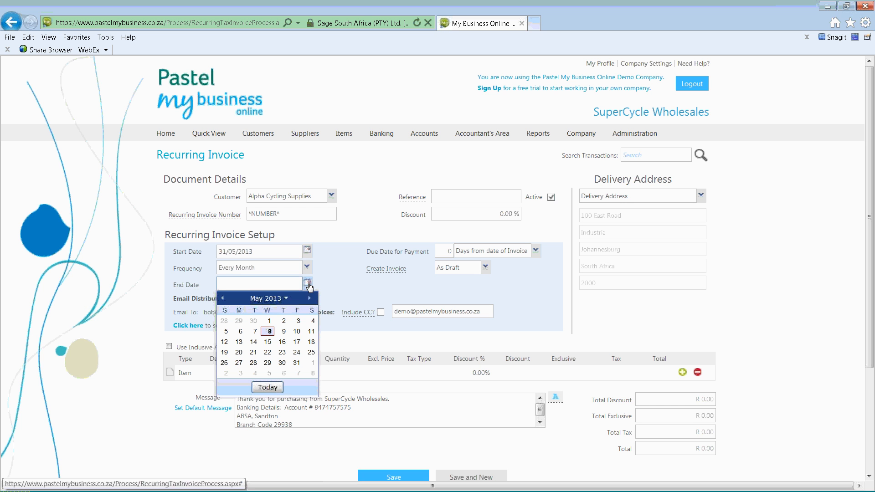
pyautogui.click(285, 298)
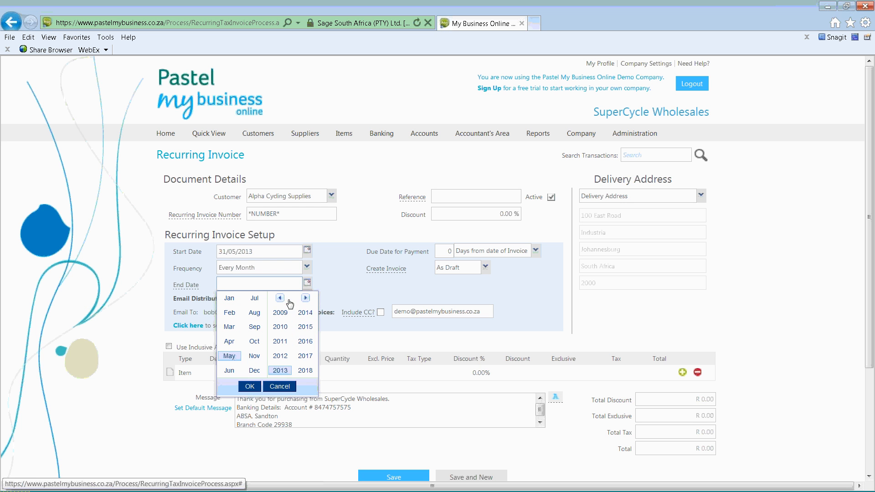
pyautogui.doubleClick(306, 342)
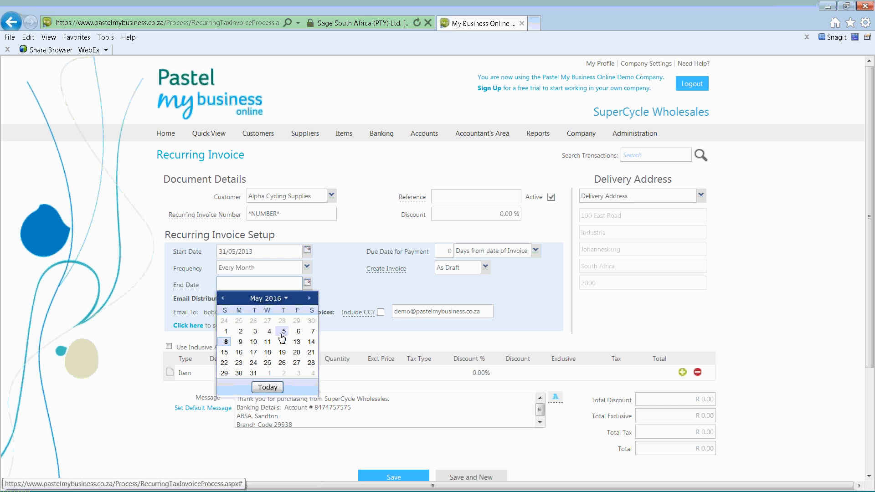
pyautogui.click(268, 374)
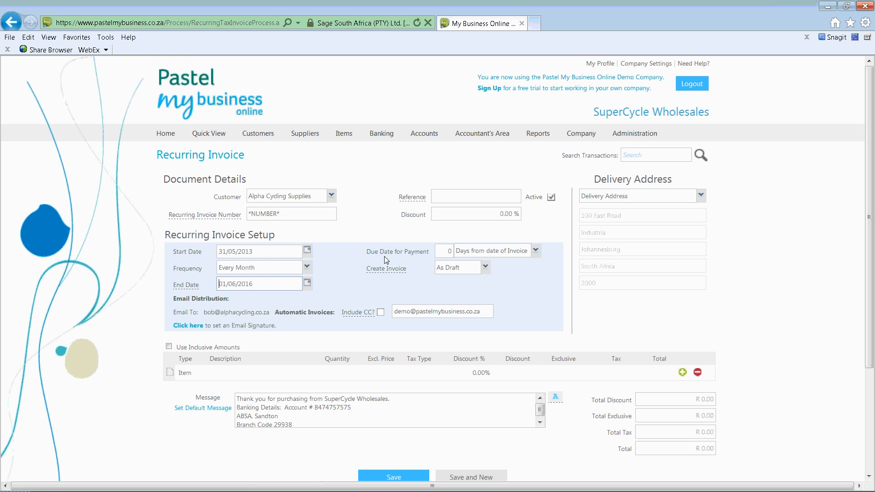
# Look through the payment due date options and set the invoice creation method to Automatically
pyautogui.click(444, 253)
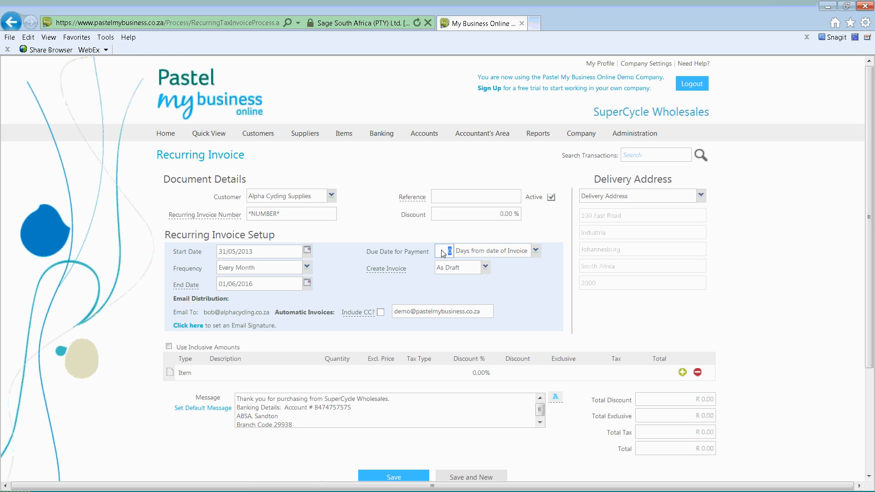
pyautogui.click(535, 251)
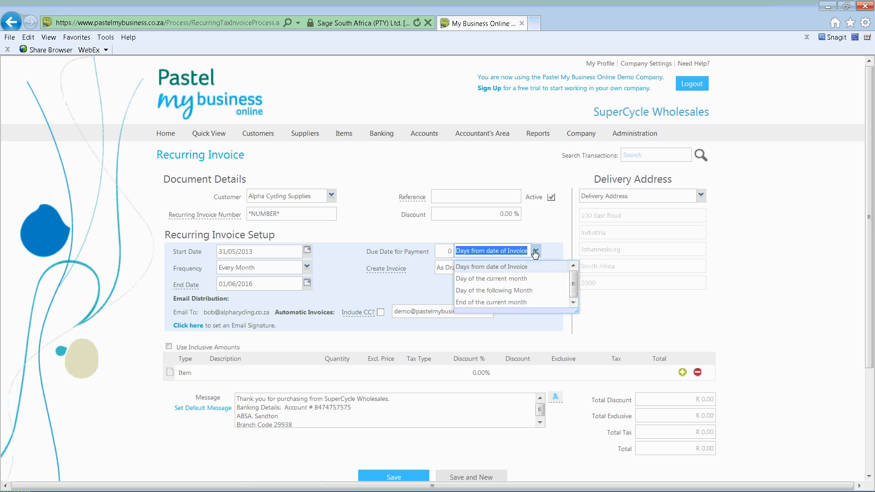
pyautogui.click(535, 252)
pyautogui.moveTo(373, 269)
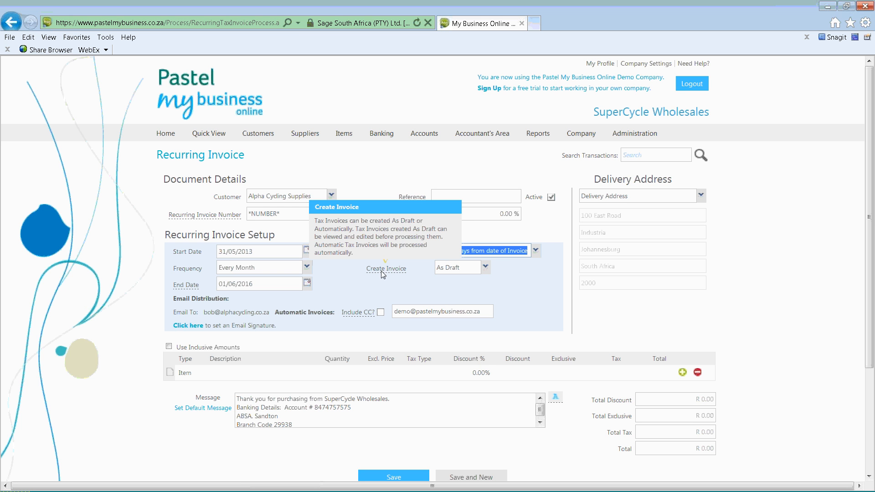
pyautogui.click(485, 268)
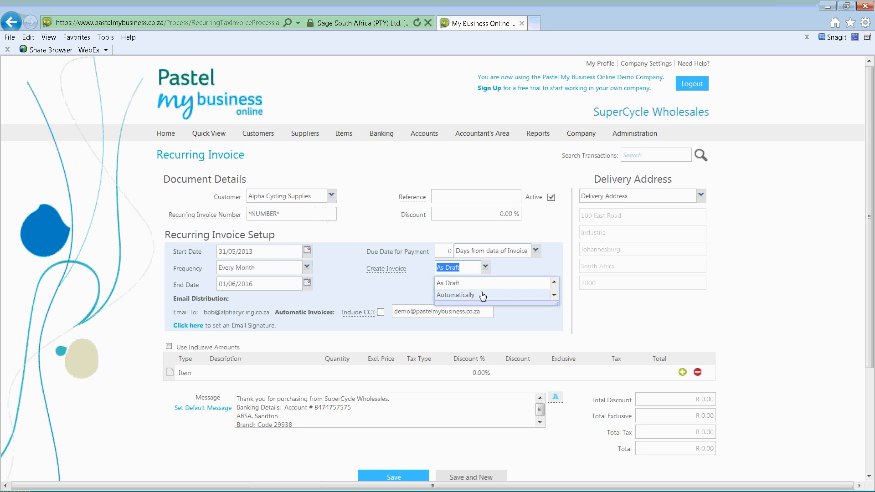
pyautogui.click(513, 294)
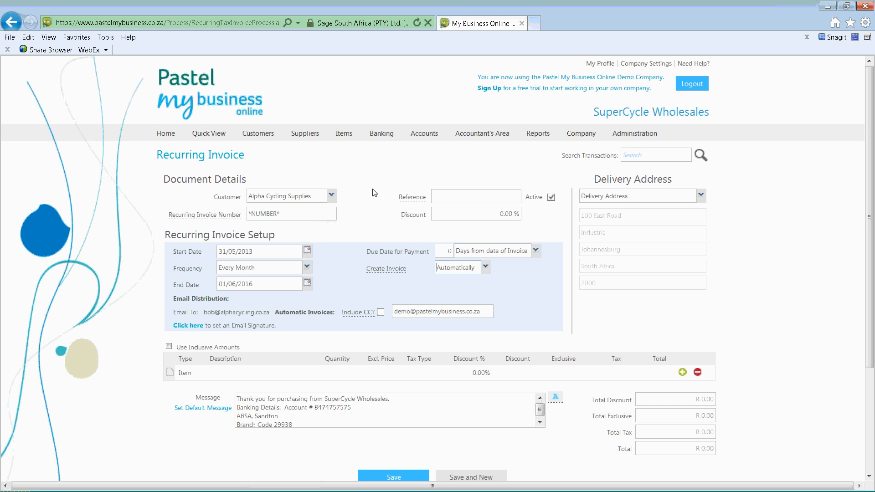
# Check the CC address and view the email signature editor, leaving the signature blank
pyautogui.doubleClick(424, 314)
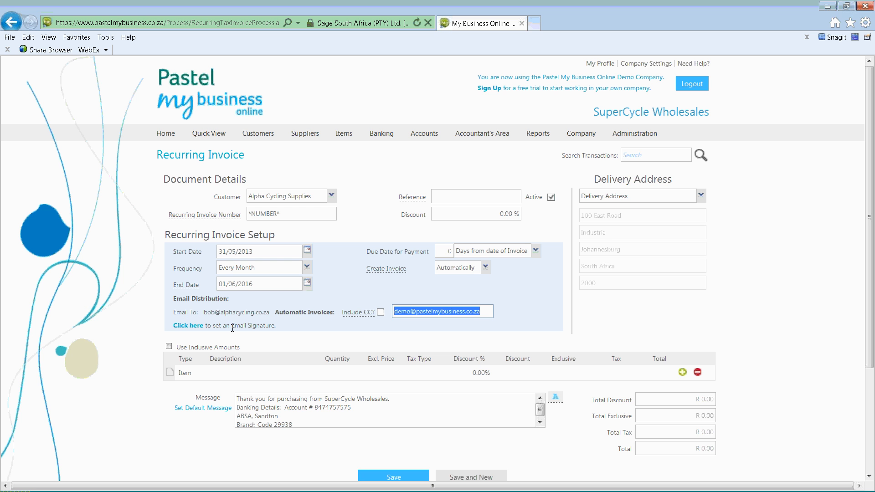
pyautogui.click(189, 326)
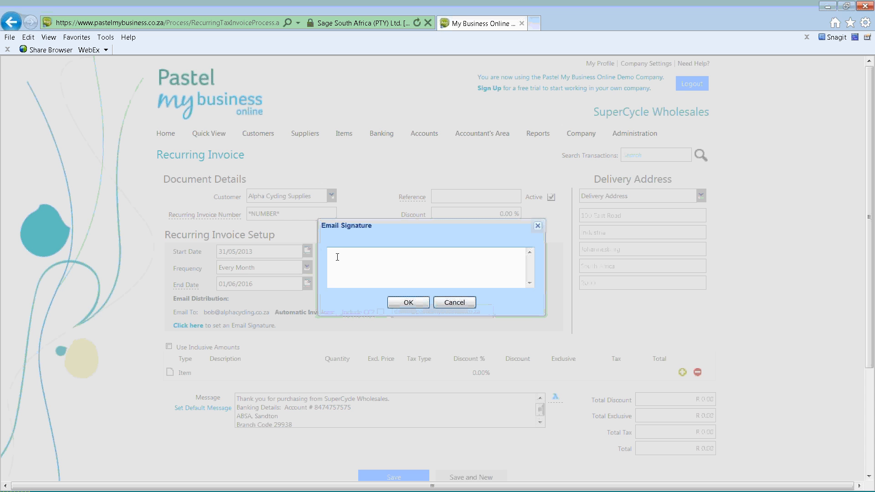
pyautogui.click(407, 303)
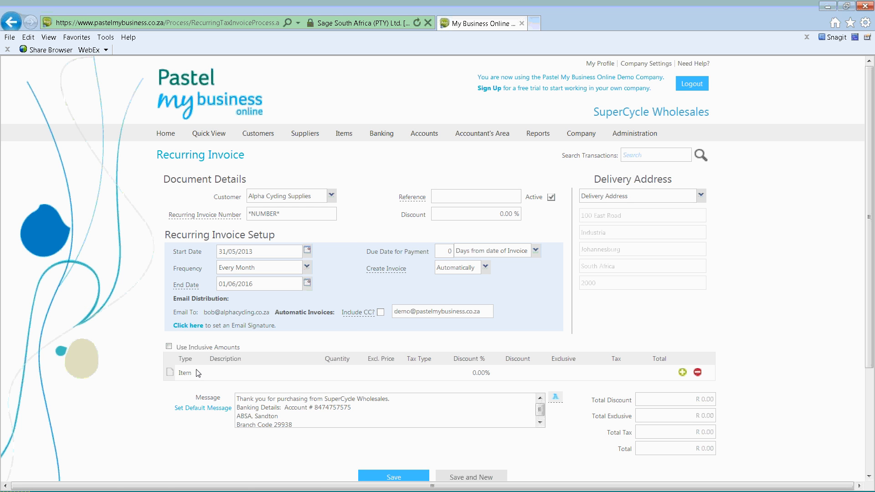
# Add Groupset as the first item line of the recurring invoice
pyautogui.click(229, 371)
pyautogui.click(311, 372)
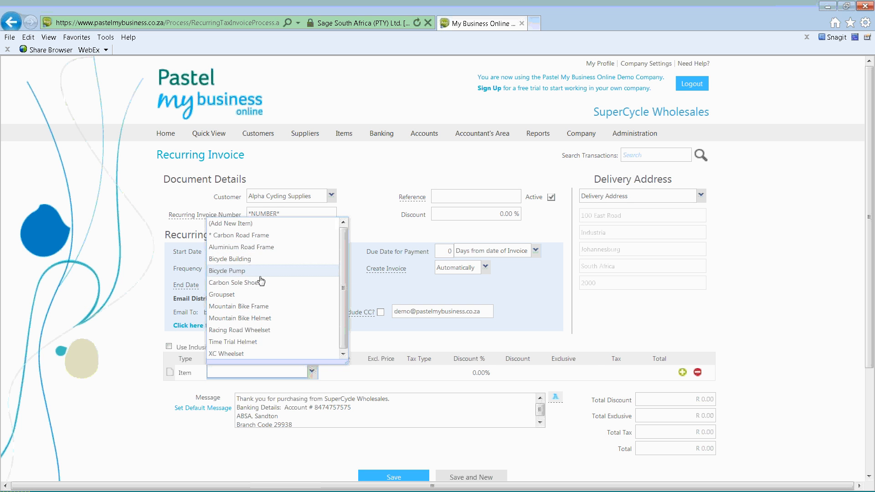
pyautogui.click(259, 295)
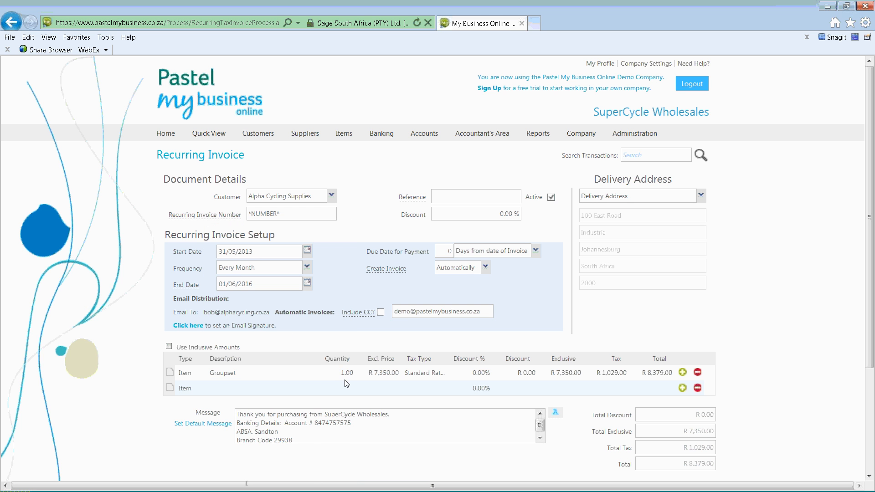
pyautogui.click(350, 376)
pyautogui.click(249, 390)
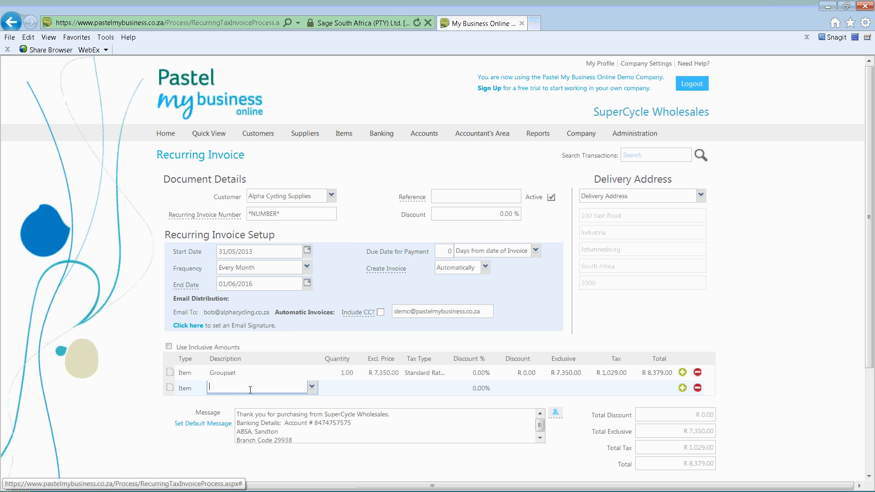
pyautogui.click(341, 391)
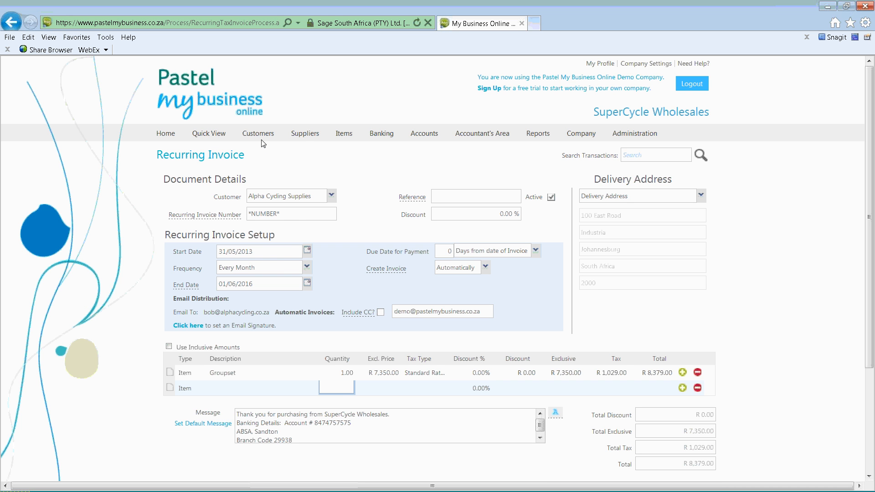
# Start a new customer return and choose Morningview Bicycles as the customer
pyautogui.moveTo(262, 140)
pyautogui.moveTo(263, 165)
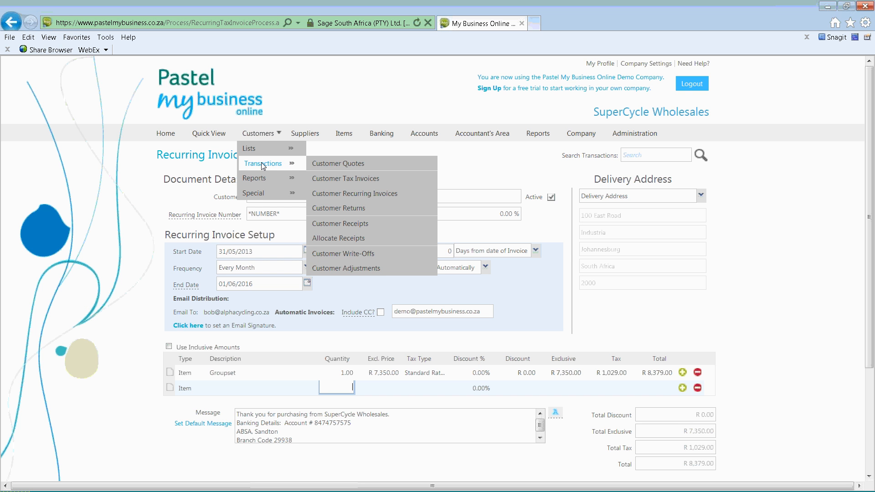
pyautogui.click(351, 209)
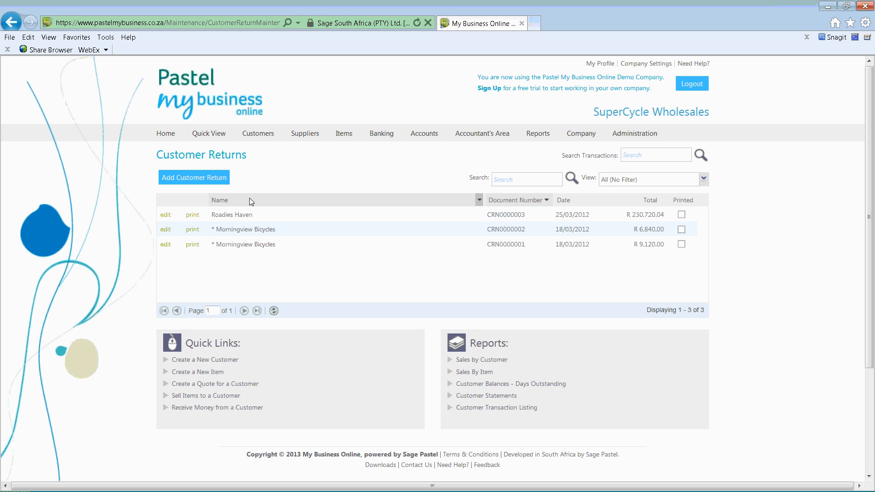
pyautogui.click(196, 181)
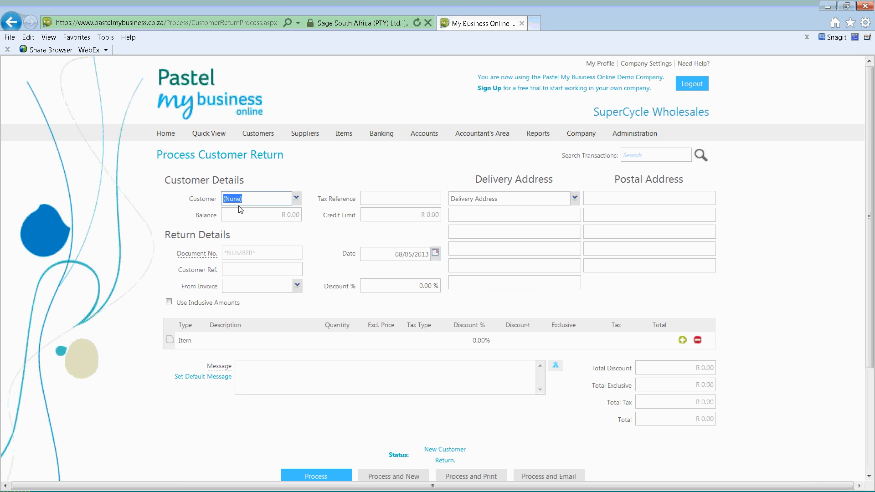
pyautogui.click(296, 198)
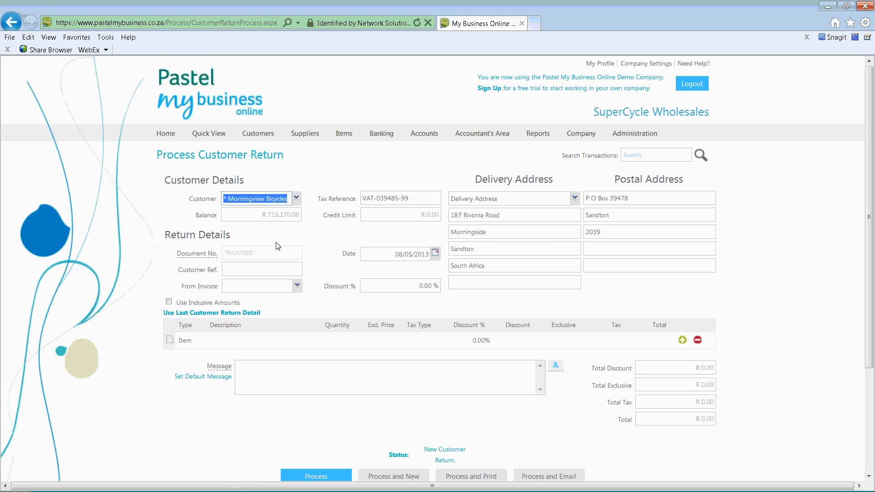
# Leave the customer reference blank and load the return lines from invoice INV0000367
pyautogui.click(264, 269)
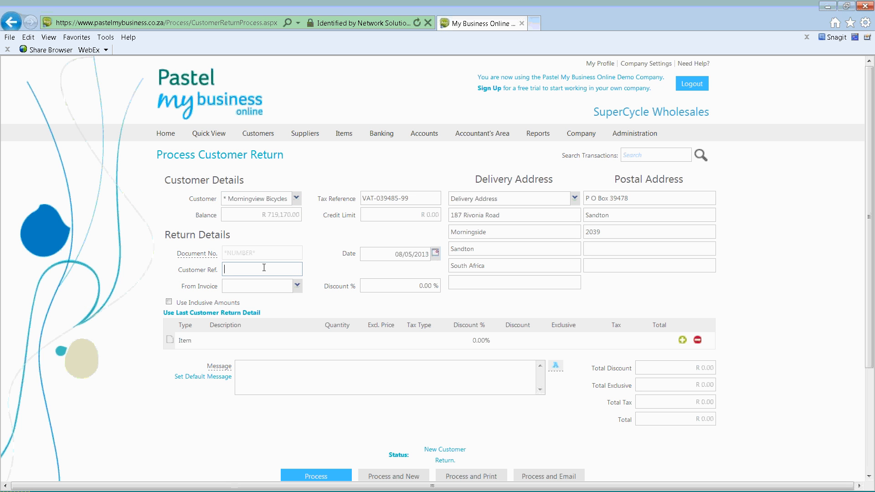
pyautogui.click(298, 286)
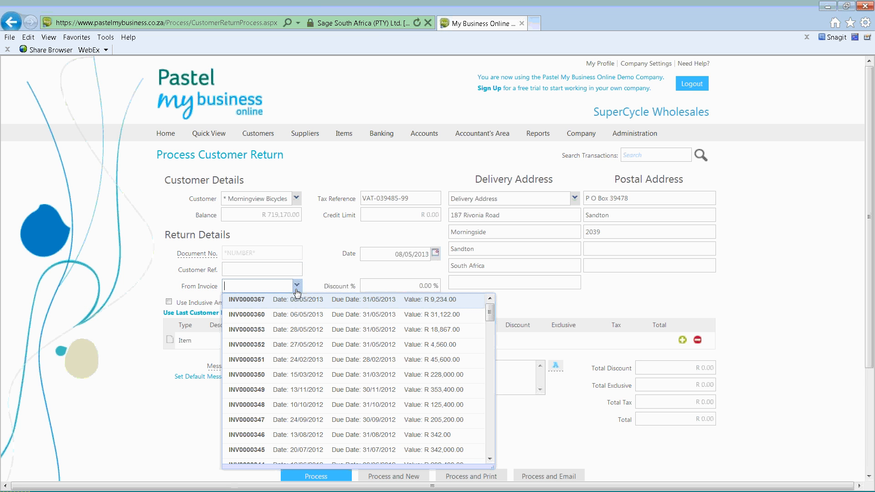
pyautogui.click(302, 305)
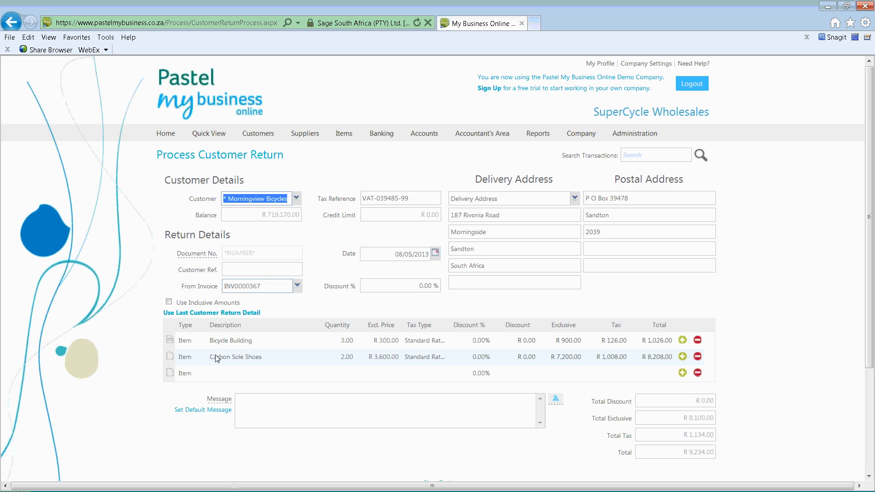
# Remove the Bicycle Building line from the return and set the Carbon Sole Shoes quantity to 1
pyautogui.click(346, 357)
pyautogui.click(698, 341)
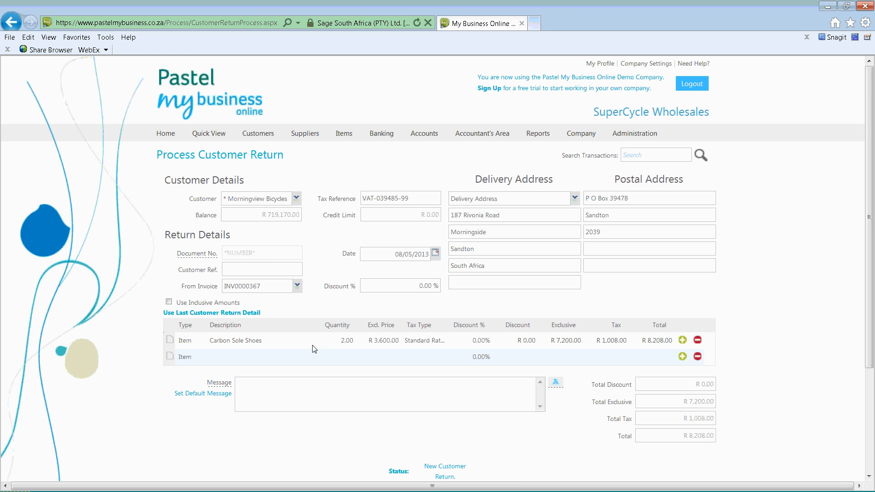
pyautogui.click(347, 346)
pyautogui.press('Tab')
pyautogui.press('Tab')
pyautogui.press('Tab')
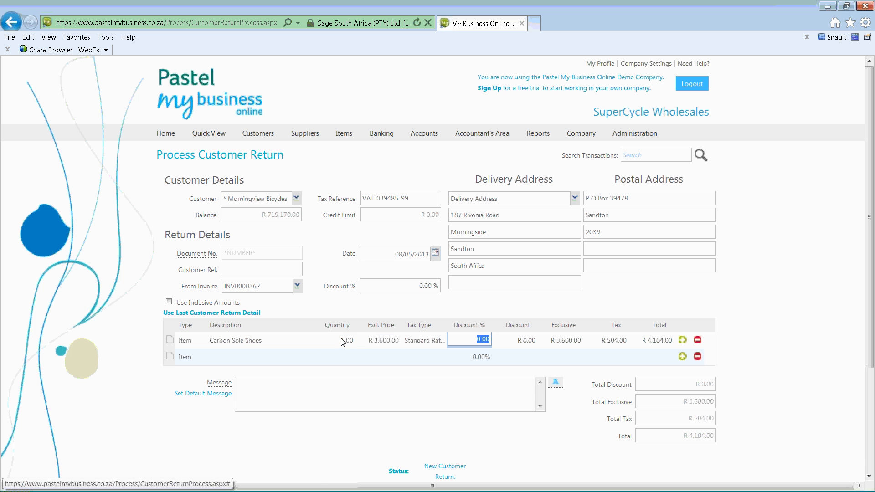
# Review the return's processing options and open the comment box under the Carbon Sole Shoes line
pyautogui.scroll(-3, 340, 392)
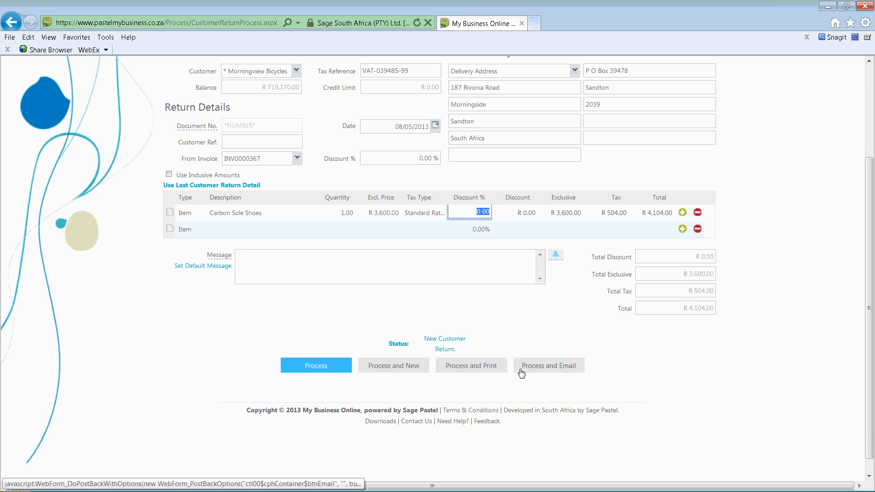
pyautogui.click(170, 213)
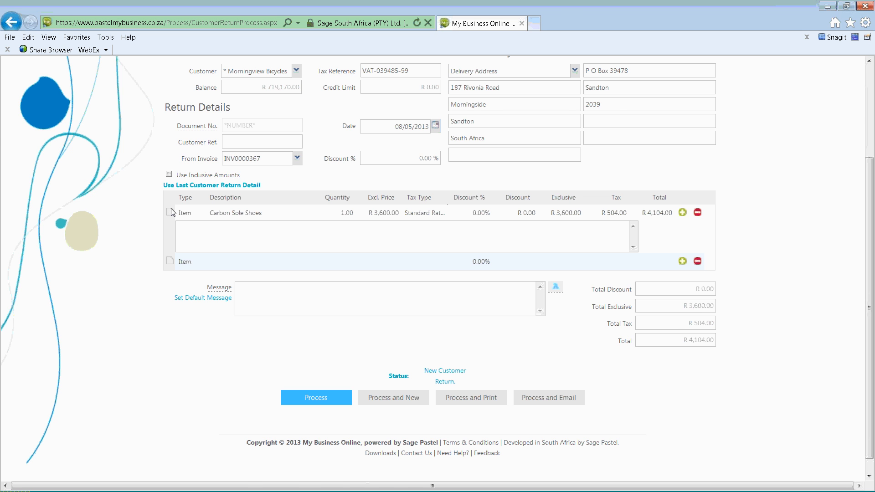
pyautogui.scroll(3, 173, 212)
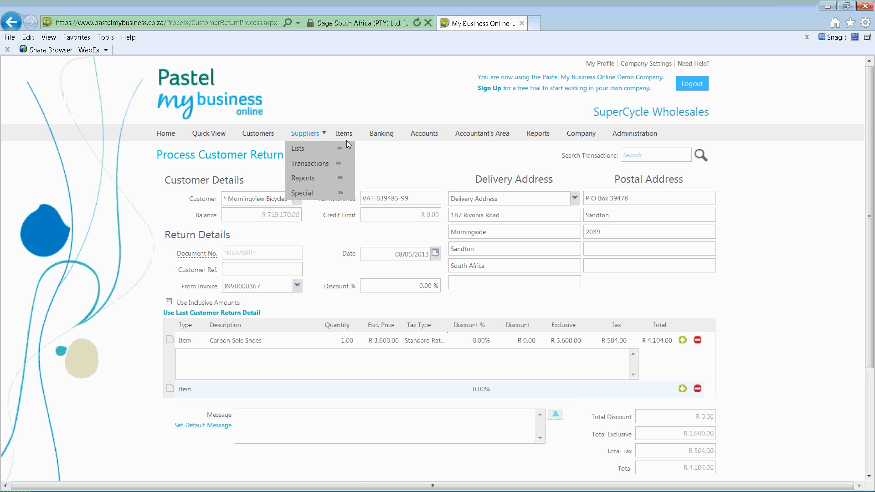
# Leave the return unprocessed, open the customer receipts list and view the available banking transaction types
pyautogui.moveTo(283, 143)
pyautogui.moveTo(259, 168)
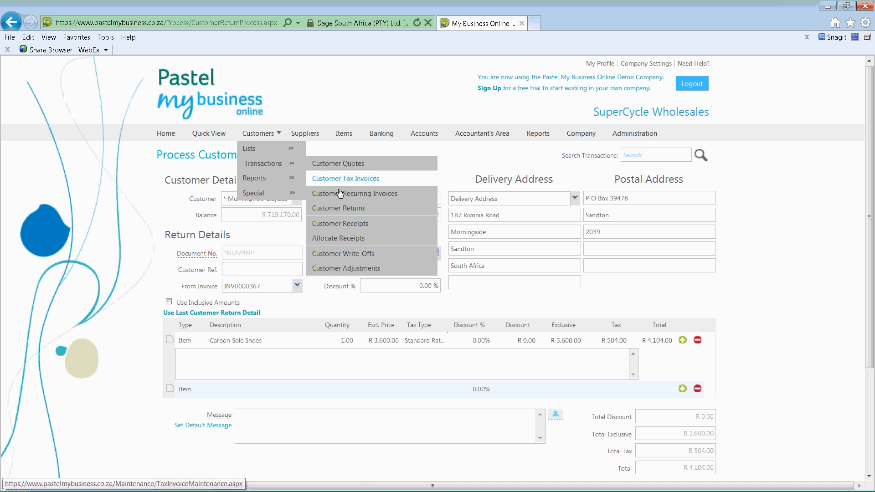
pyautogui.click(346, 224)
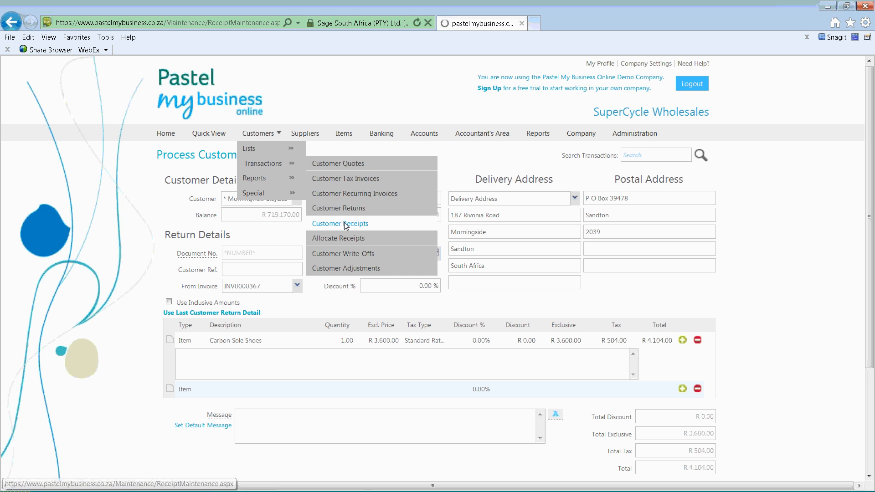
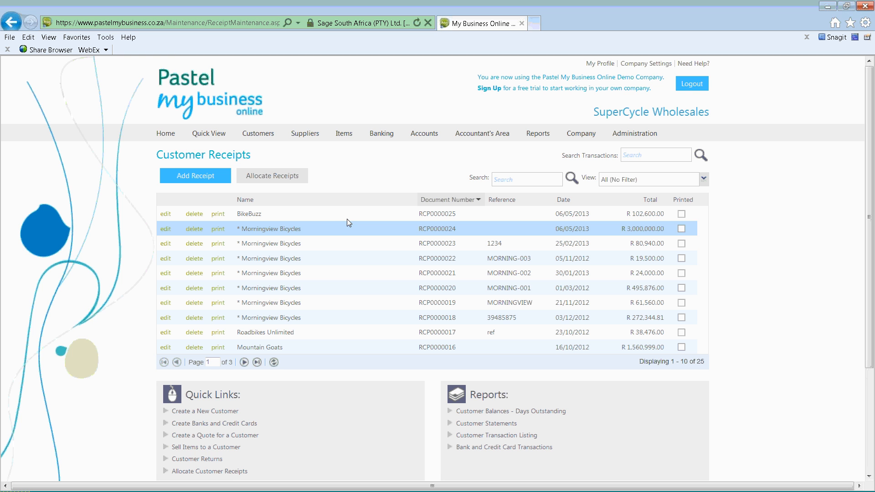
pyautogui.moveTo(381, 134)
pyautogui.moveTo(390, 164)
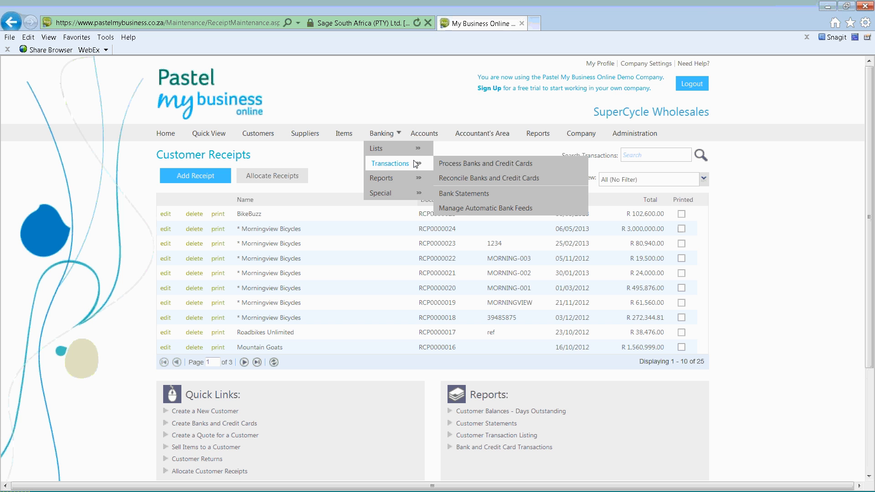
# Add a new receipt from the customer receipts list and choose ABC Store as the customer
pyautogui.moveTo(258, 133)
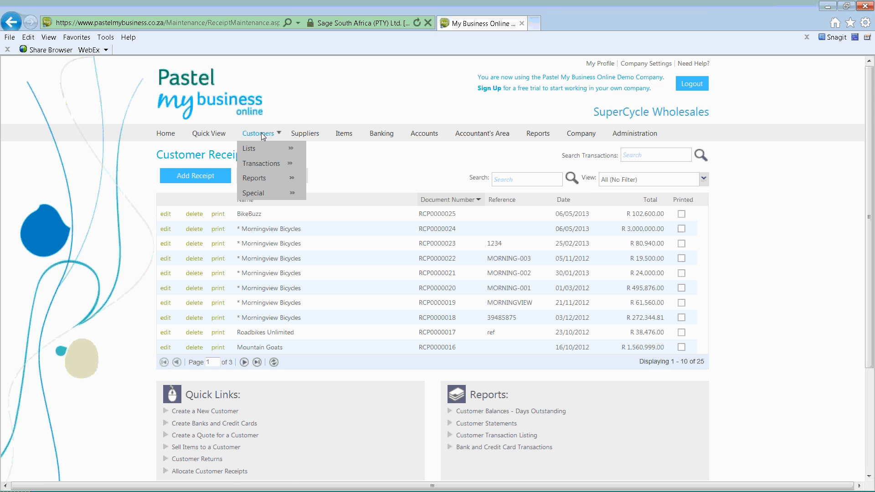
pyautogui.moveTo(264, 177)
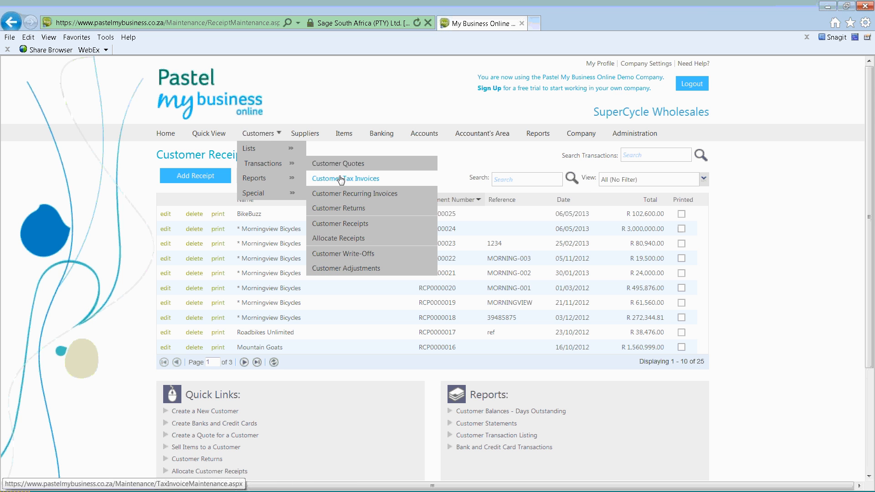
pyautogui.click(349, 224)
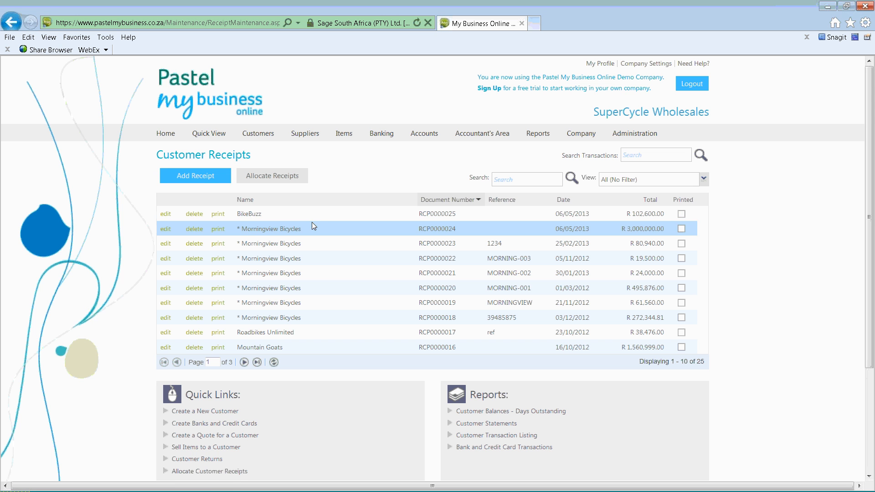
pyautogui.click(205, 177)
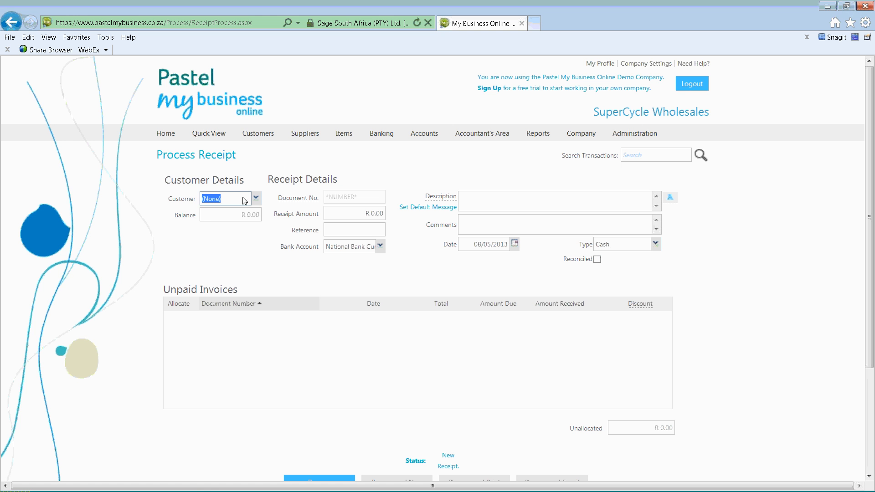
pyautogui.click(244, 200)
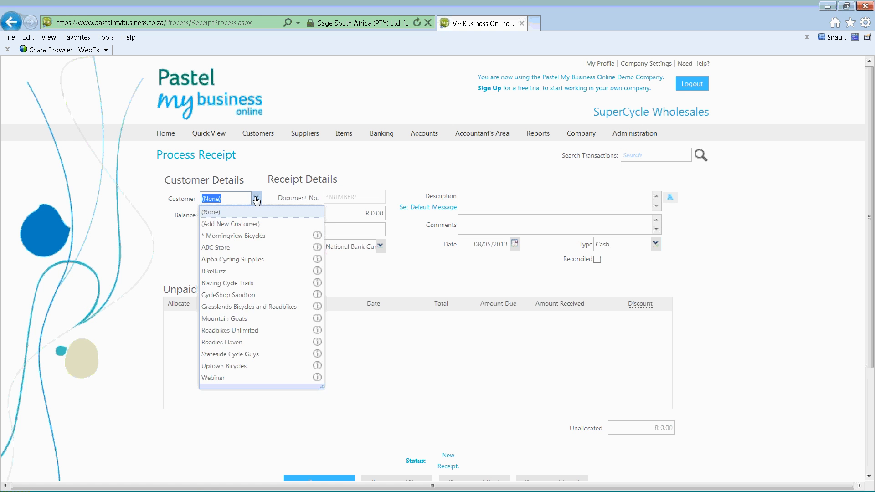
pyautogui.click(241, 247)
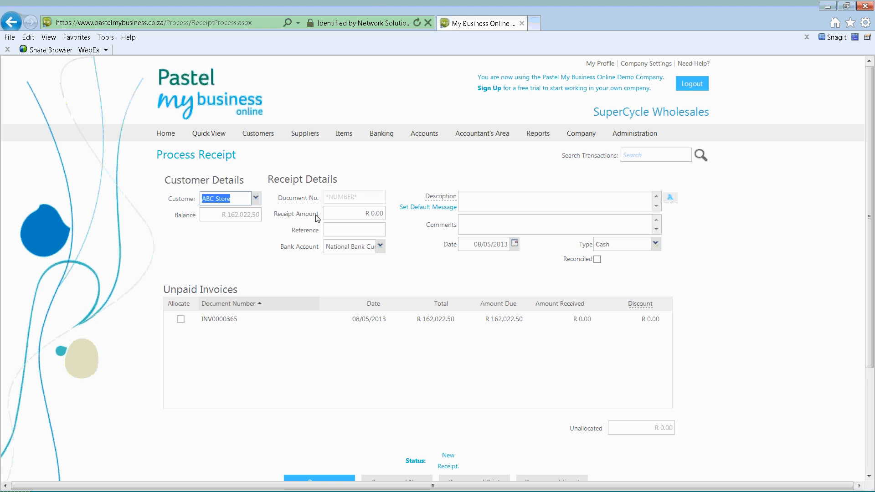
# Set the receipt amount to R 5,000.00 and move on to the receipt's reference
pyautogui.click(345, 213)
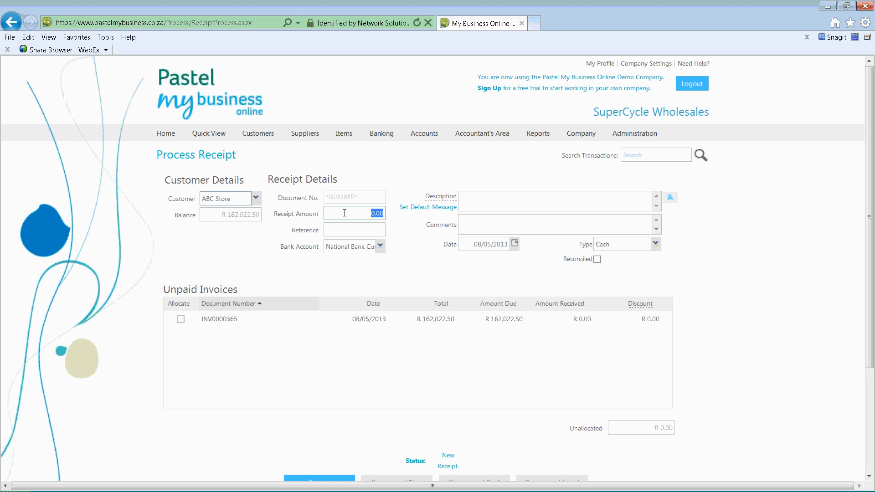
pyautogui.write('5000')
pyautogui.click(345, 228)
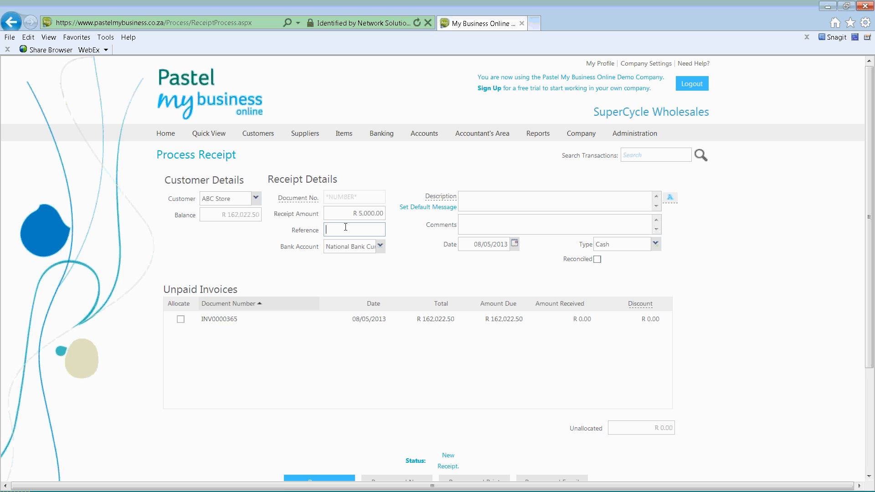
# Allocate ABC Store's R 5,000.00 receipt to invoice INV0000365, keep National Bank Current Account and the Cash type, and process the receipt
pyautogui.click(383, 248)
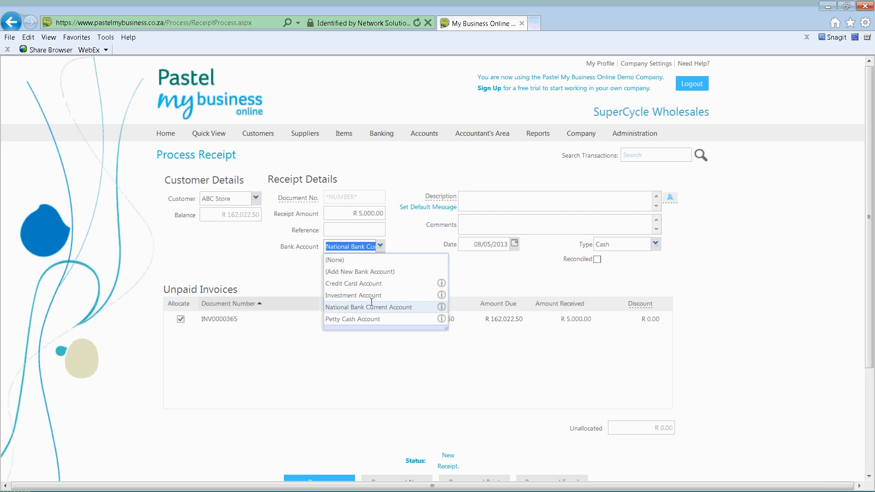
pyautogui.click(383, 249)
pyautogui.click(472, 196)
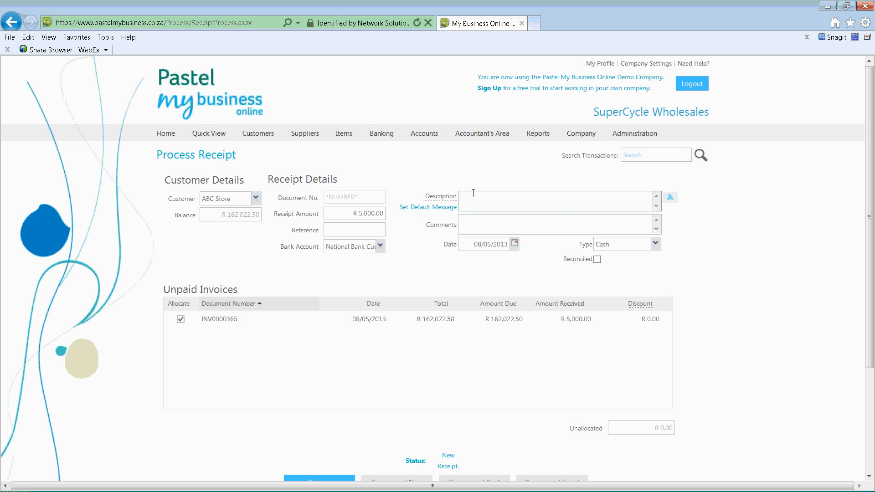
pyautogui.click(468, 219)
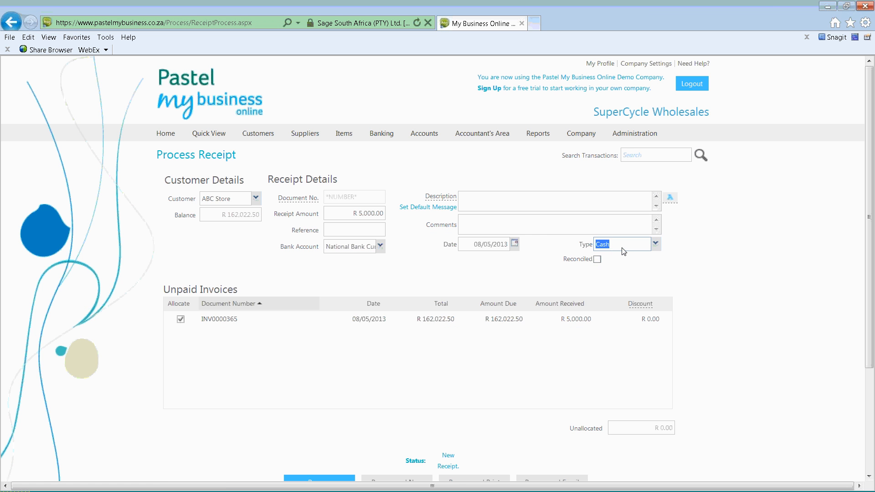
pyautogui.scroll(-3, 392, 371)
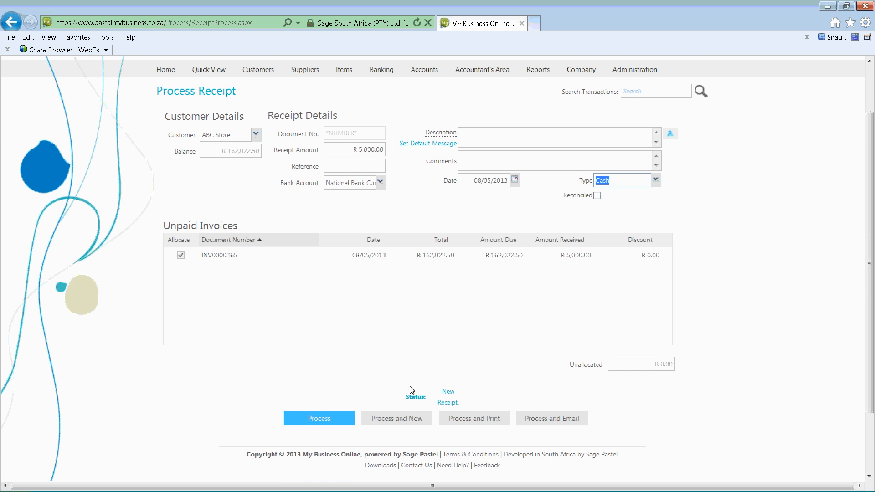
pyautogui.click(354, 420)
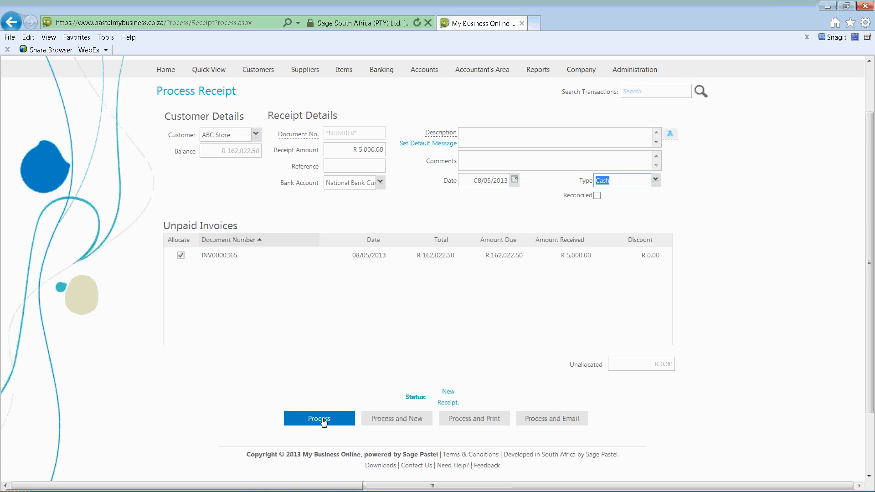
pyautogui.click(323, 420)
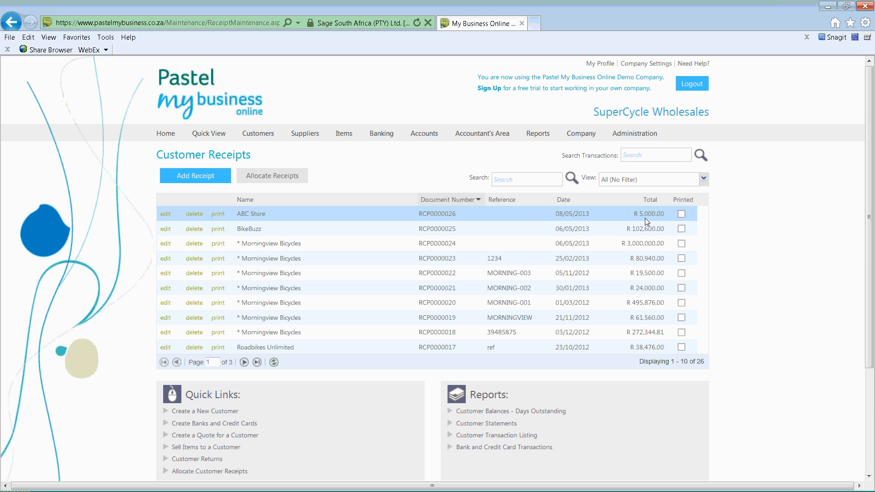
# Open Process Banks and Credit Cards and start a receipt line with the description "fgf"
pyautogui.moveTo(382, 133)
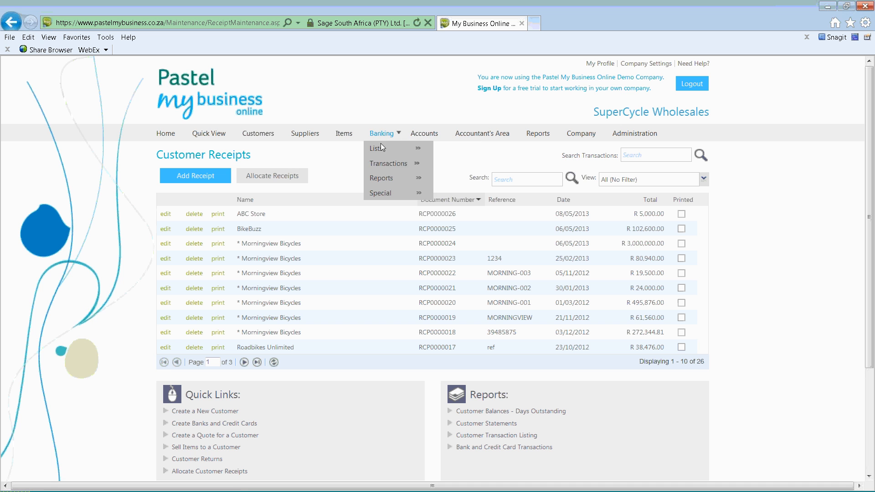
pyautogui.moveTo(387, 164)
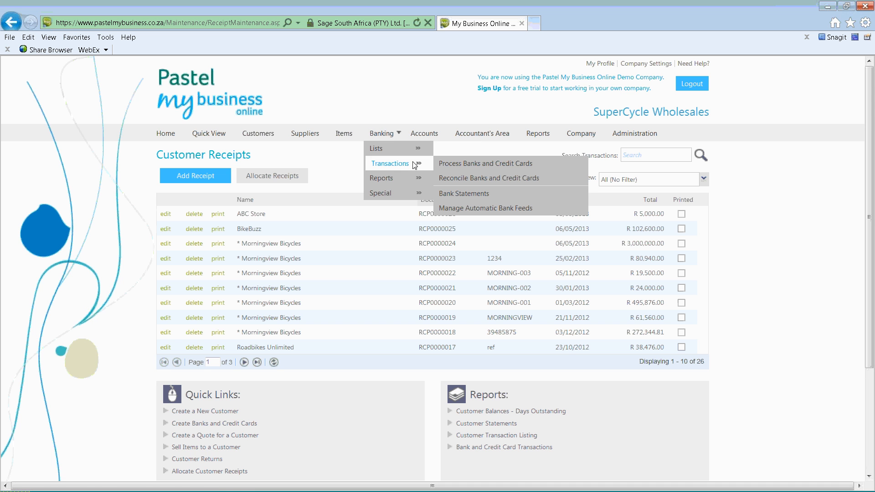
pyautogui.click(467, 164)
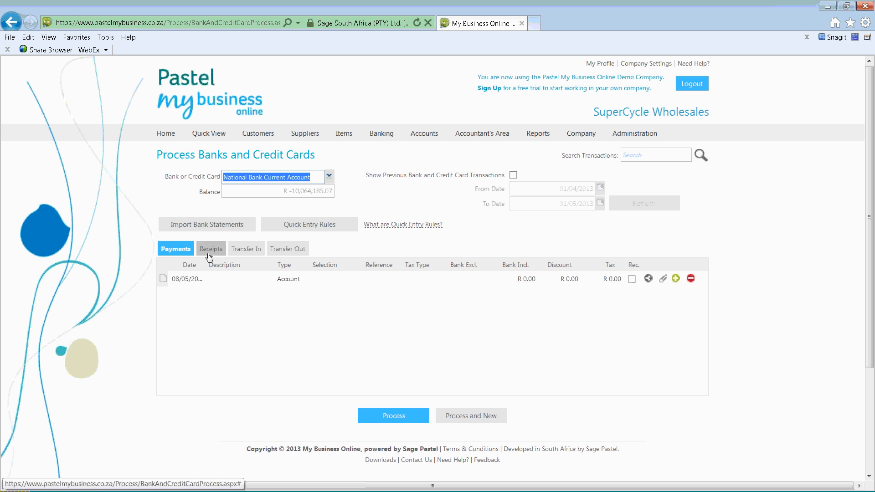
pyautogui.click(204, 249)
pyautogui.click(231, 280)
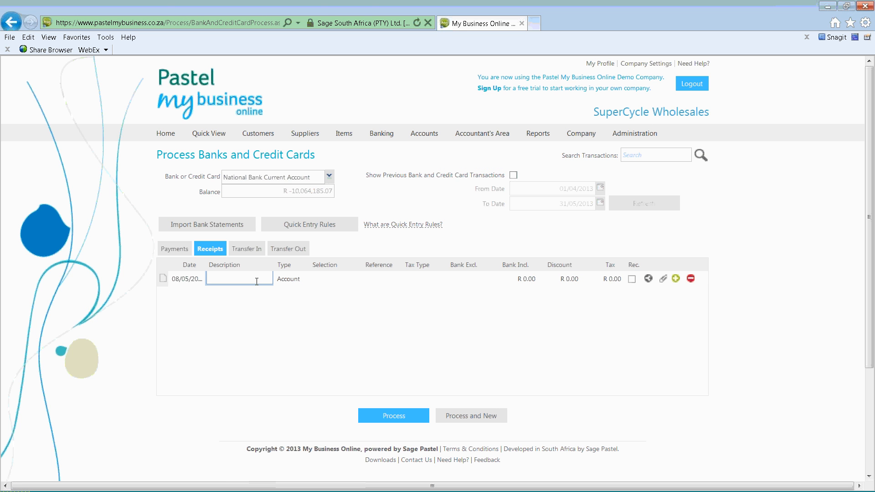
pyautogui.write('fgf')
# Set the receipt line's type to Customer and choose ABC Store as its selection
pyautogui.click(288, 279)
pyautogui.click(302, 277)
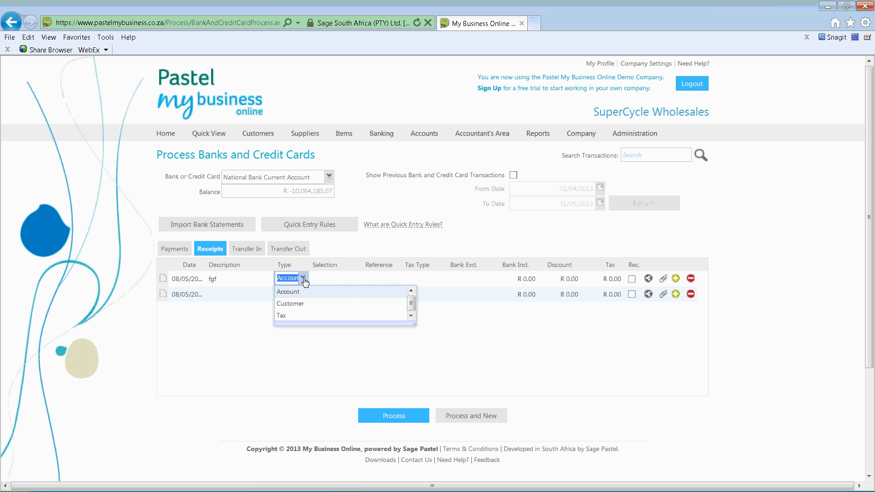
pyautogui.click(291, 303)
pyautogui.click(327, 277)
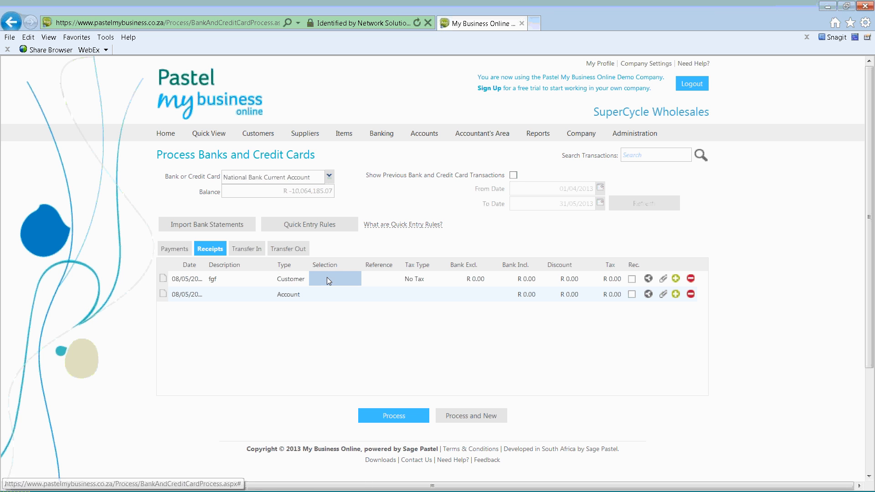
pyautogui.click(356, 279)
pyautogui.click(353, 317)
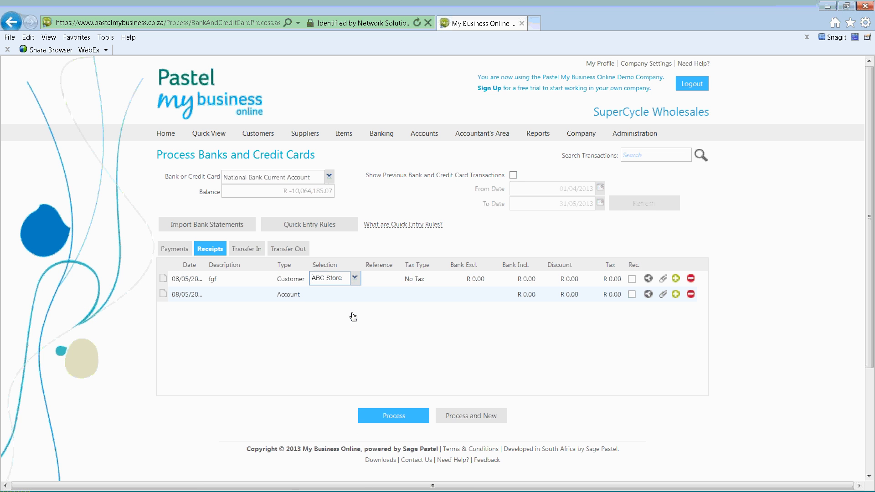
# Enter 5000 as the inclusive bank amount of the ABC Store receipt line and process it
pyautogui.click(374, 279)
pyautogui.click(472, 282)
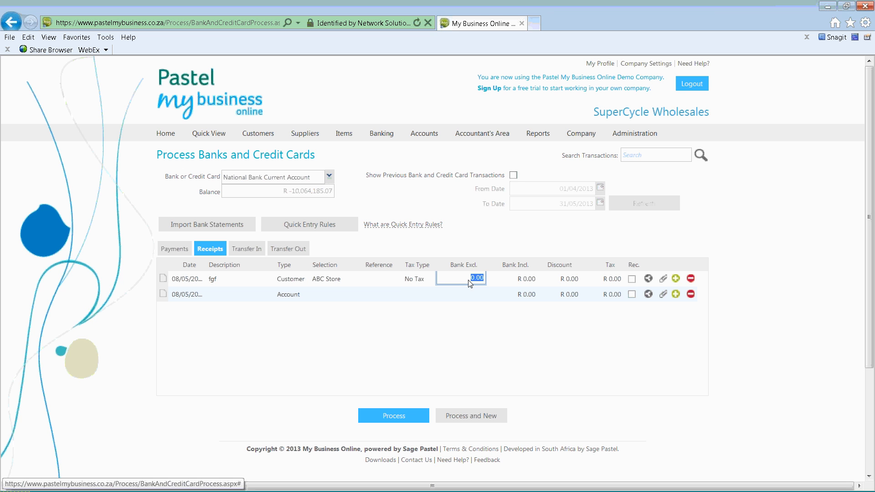
pyautogui.press('Tab')
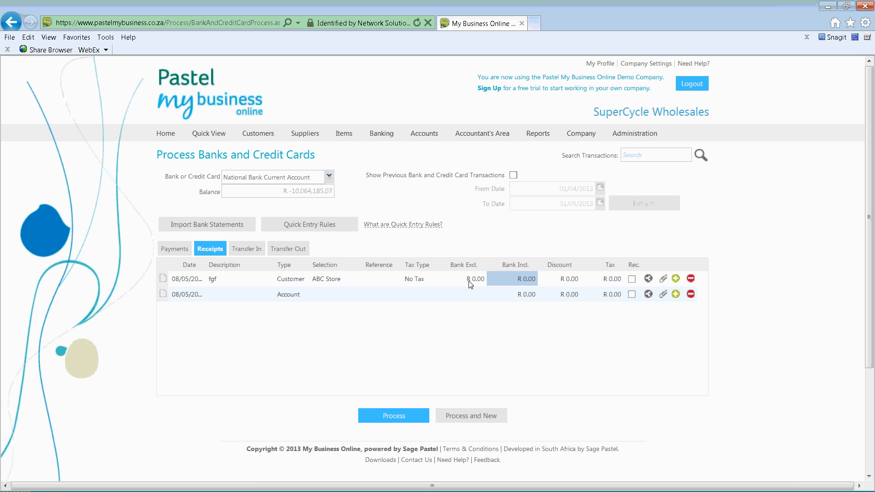
pyautogui.write('5000')
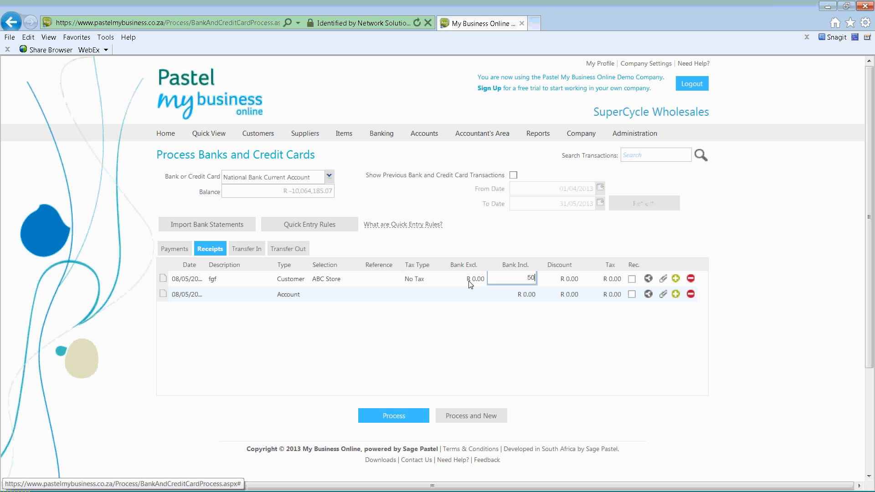
pyautogui.press('Tab')
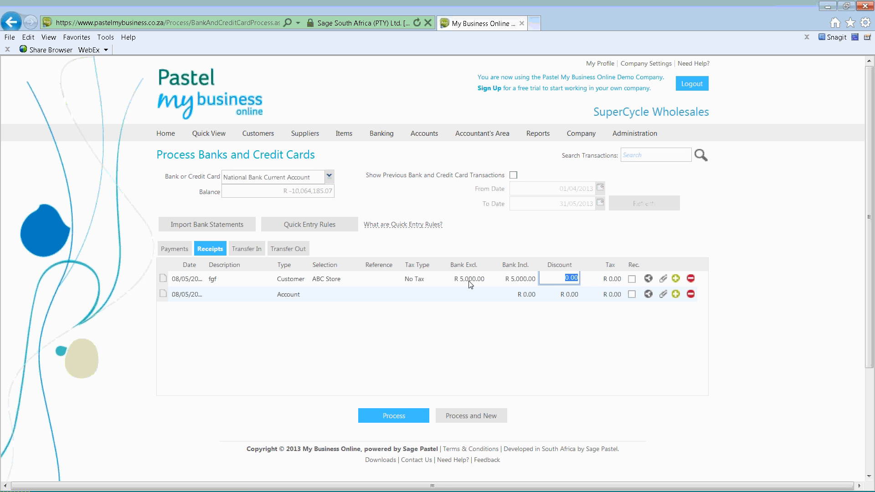
pyautogui.press('Tab')
pyautogui.click(394, 415)
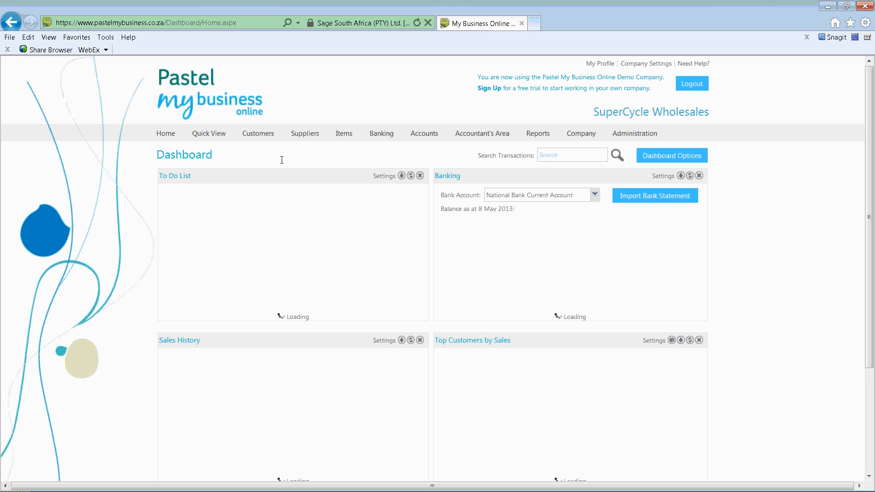
# Open the list of customer receipts
pyautogui.moveTo(264, 139)
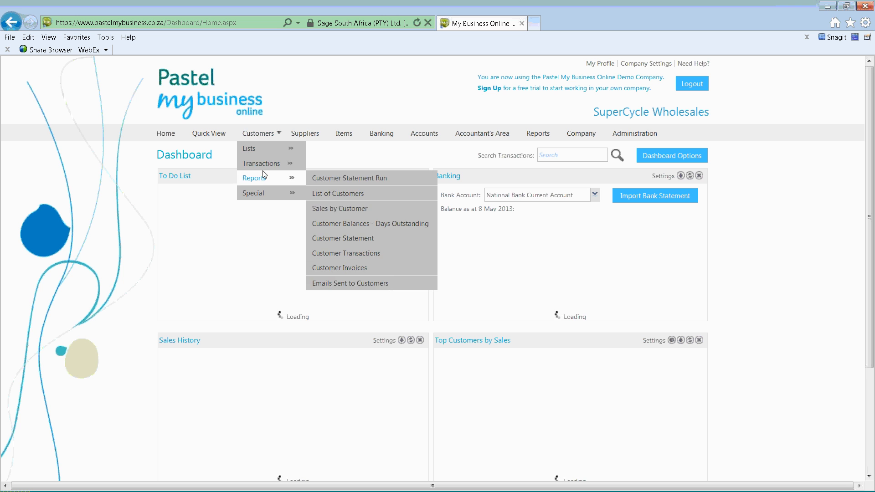
pyautogui.moveTo(265, 165)
pyautogui.click(345, 223)
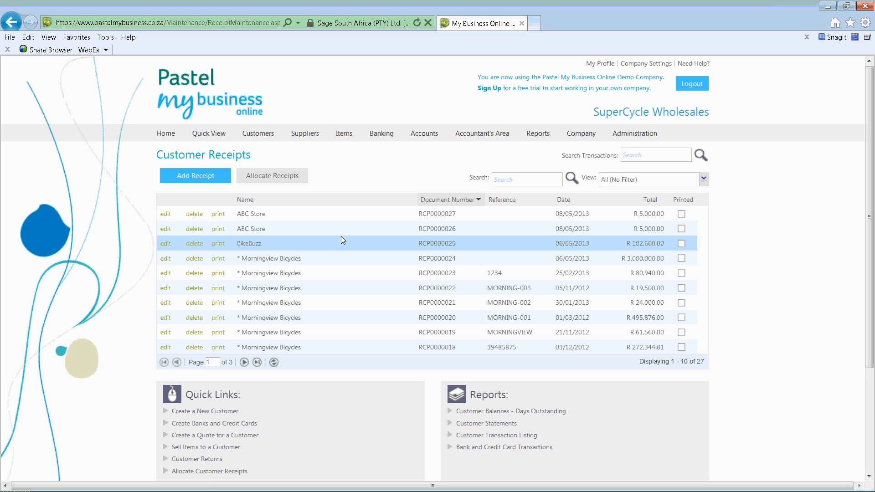
# Open the customer receipt allocation page and select the customer Morningview Bicycles
pyautogui.moveTo(256, 134)
pyautogui.moveTo(258, 161)
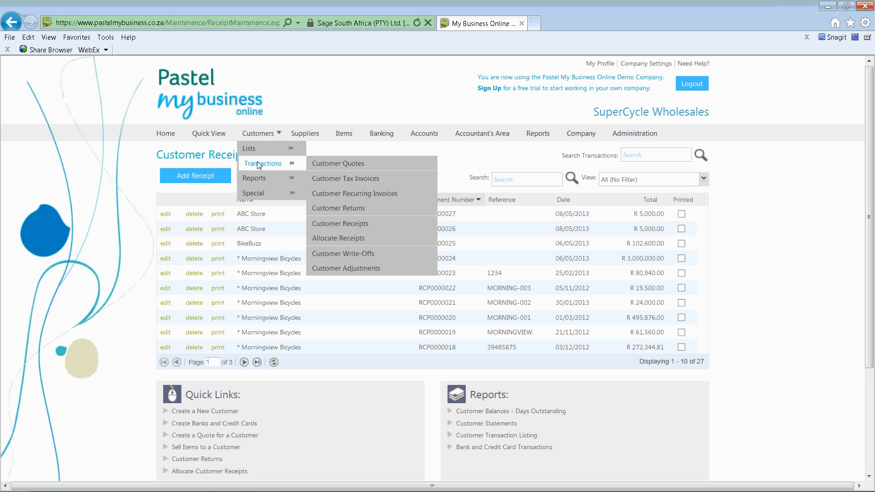
pyautogui.click(348, 239)
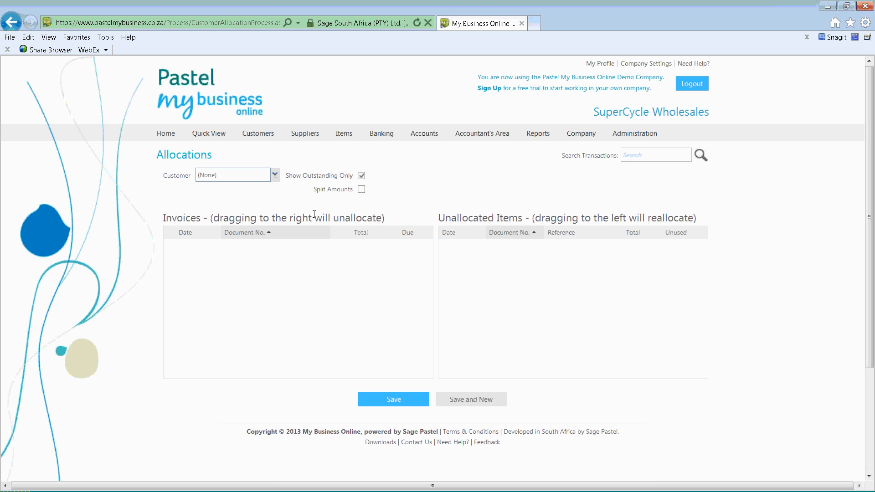
pyautogui.click(274, 175)
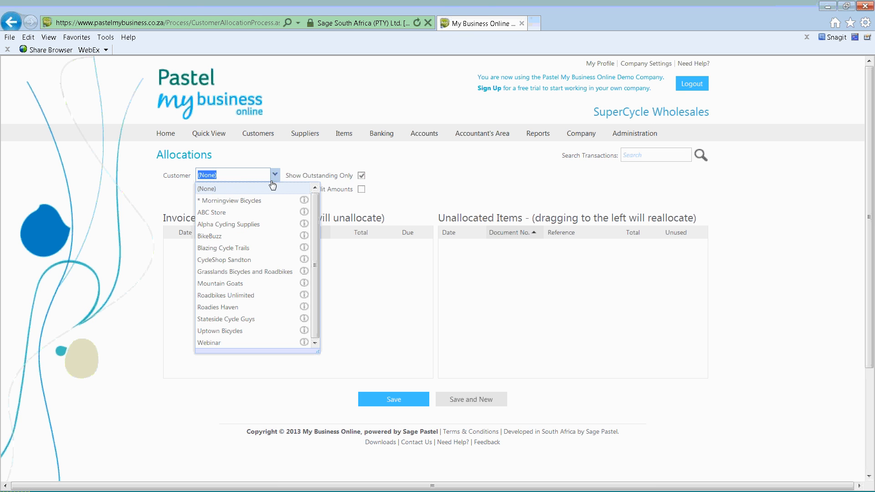
pyautogui.click(267, 200)
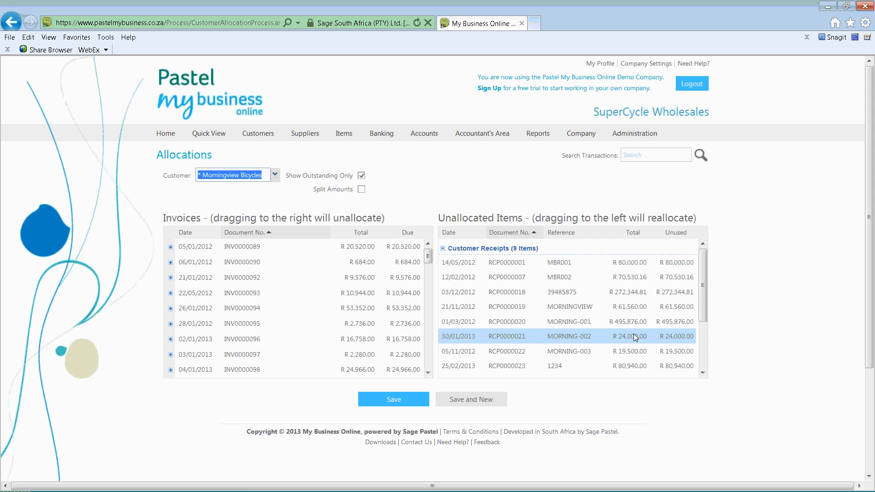
# Allocate receipt RCP0000021 to invoice INV0000094, RCP0000020 to INV0000093, and RCP0000022 to INV0000089
pyautogui.moveTo(633, 334); pyautogui.dragTo(397, 305)
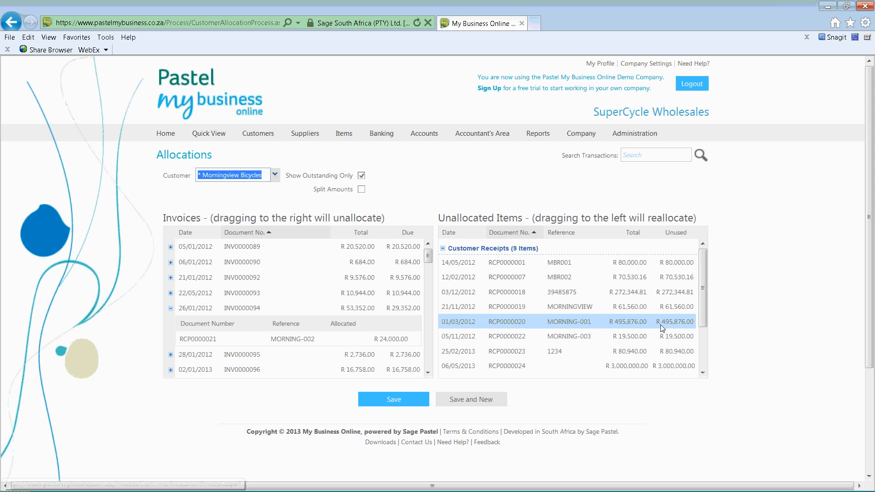
pyautogui.moveTo(661, 324); pyautogui.dragTo(398, 297)
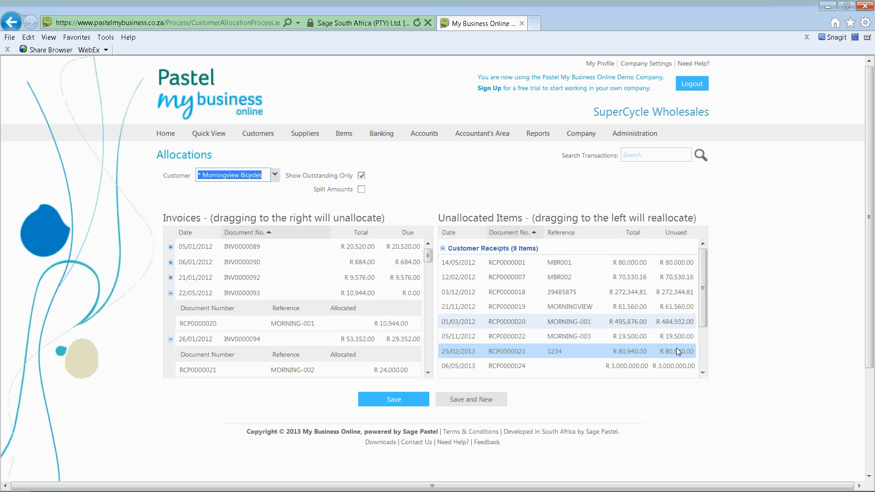
pyautogui.moveTo(454, 263); pyautogui.dragTo(401, 249)
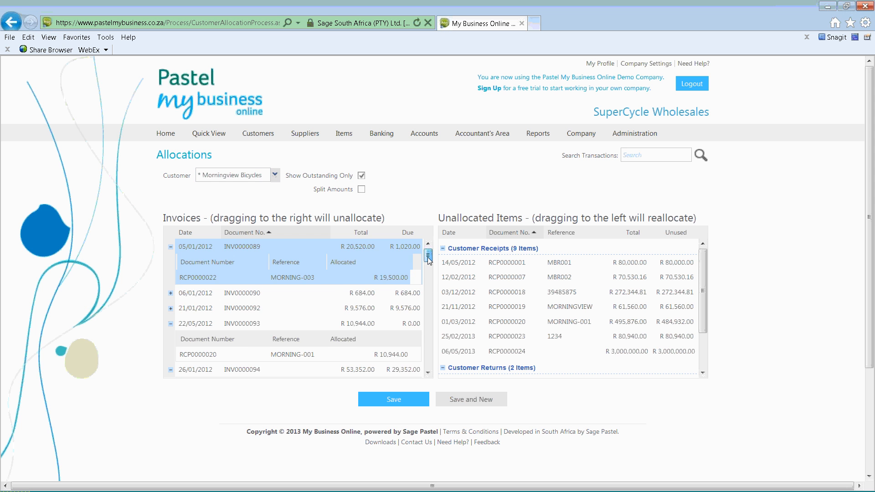
# Allocate receipt RCP0000018 to invoice INV0000345 and save the allocations
pyautogui.moveTo(428, 259); pyautogui.dragTo(429, 357)
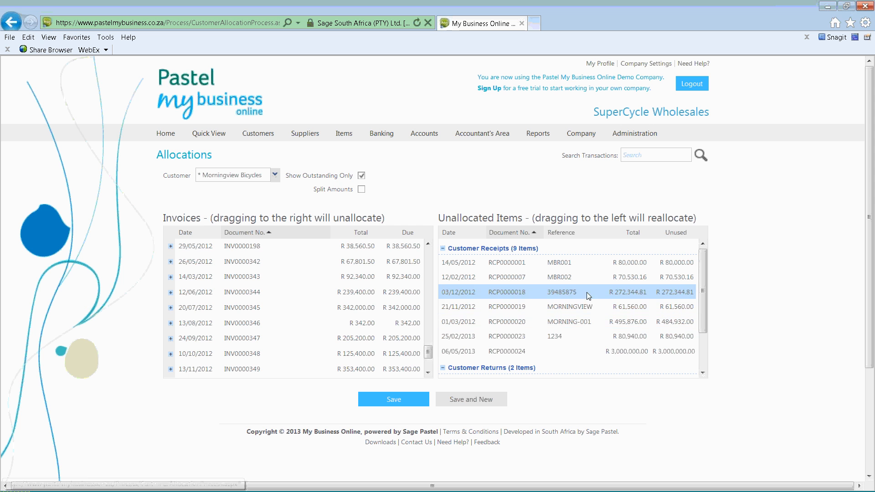
pyautogui.moveTo(587, 291); pyautogui.dragTo(410, 308)
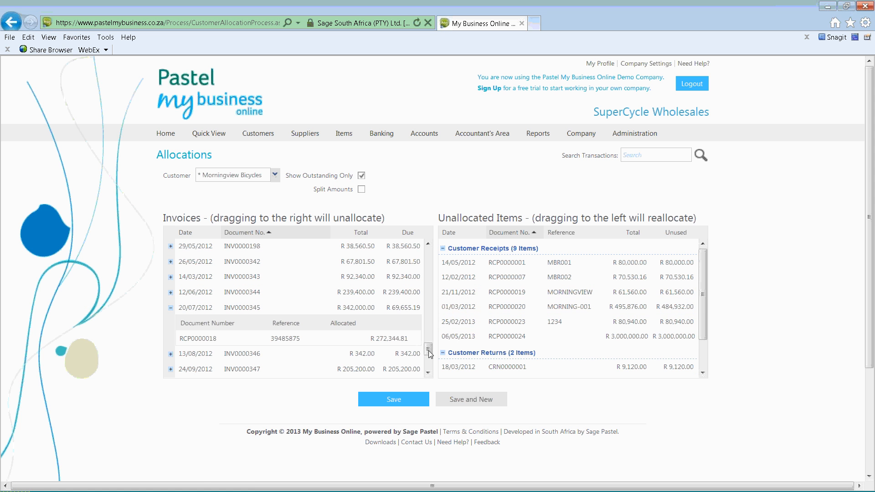
pyautogui.click(391, 404)
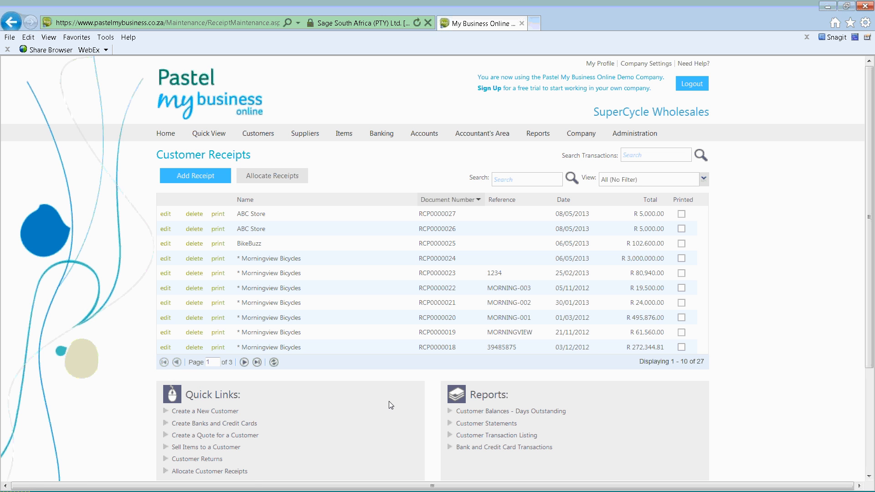
# Delete ABC Store's receipt RCP0000027 from the customer receipts list and confirm the deletion
pyautogui.click(195, 215)
pyautogui.click(408, 284)
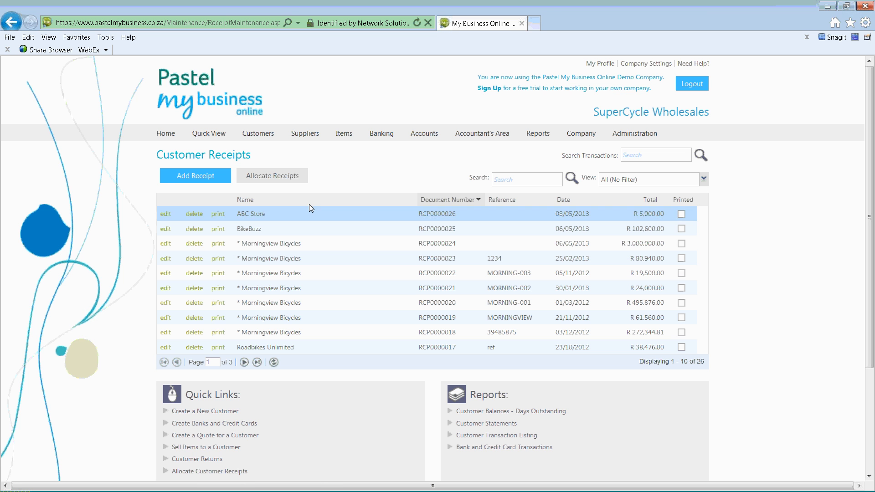
# Return to receipt allocation and load the outstanding invoices and unallocated items of Morningview Bicycles
pyautogui.moveTo(261, 133)
pyautogui.moveTo(261, 153)
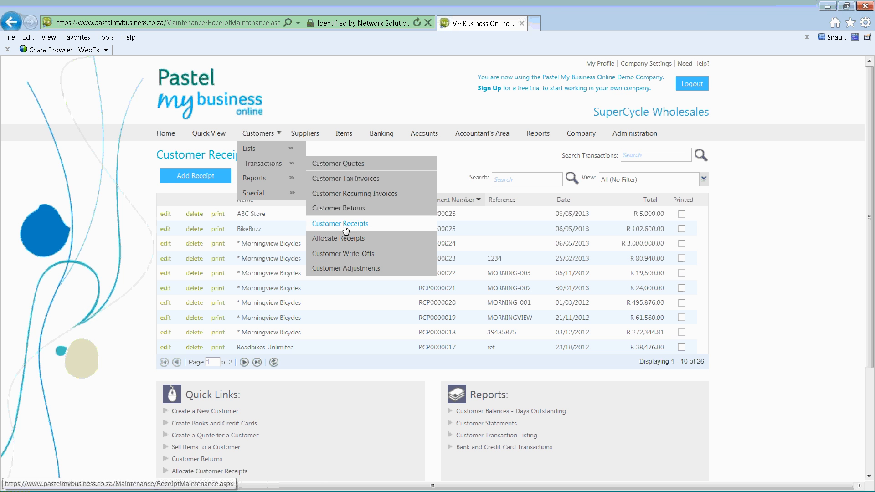
pyautogui.click(347, 238)
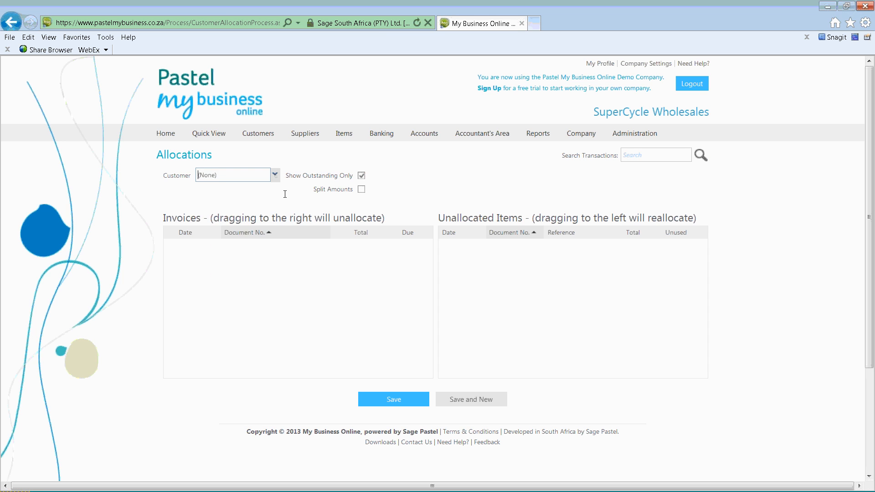
pyautogui.click(275, 175)
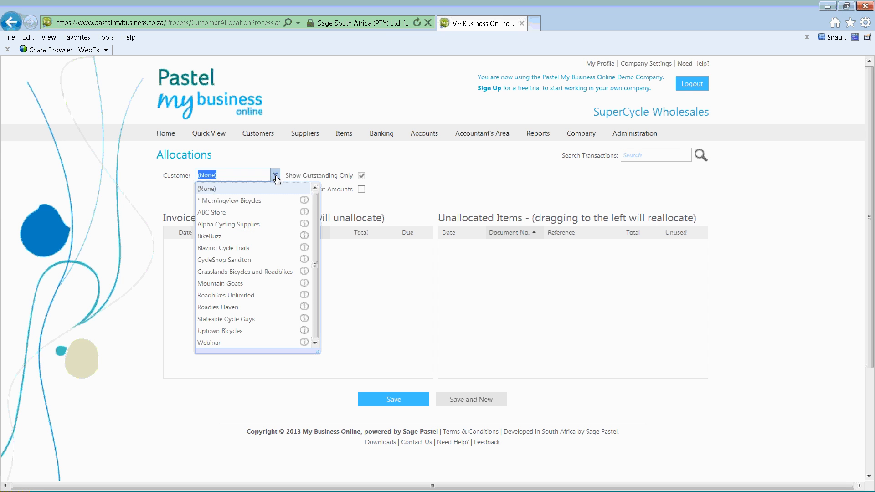
pyautogui.click(248, 201)
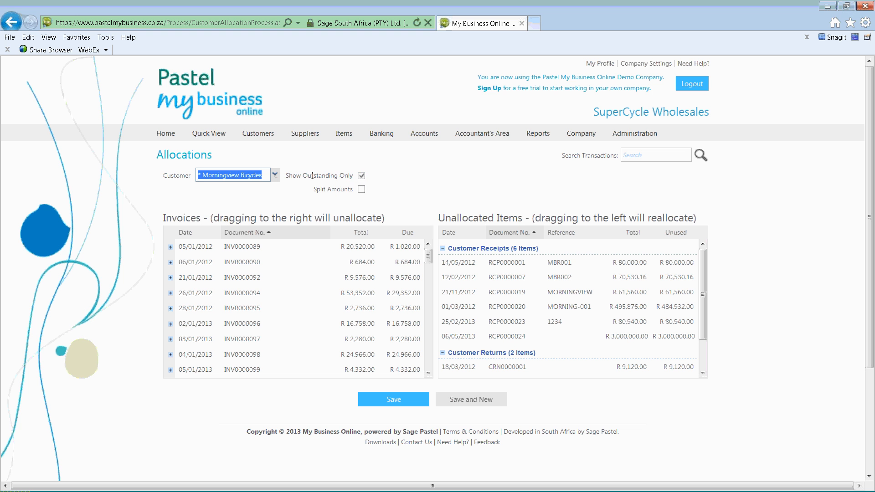
# Include fully paid invoices for Morningview Bicycles and unallocate receipt RCP0000022 from invoice INV0000089
pyautogui.click(362, 175)
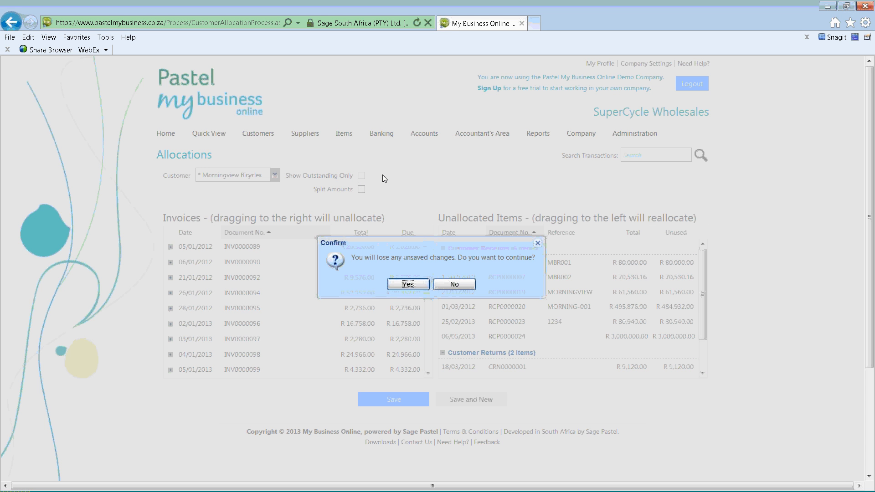
pyautogui.click(408, 284)
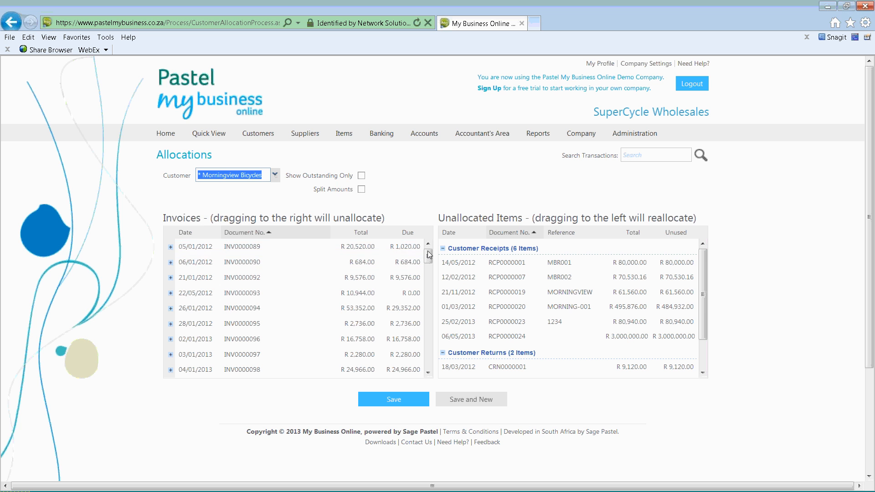
pyautogui.click(428, 247)
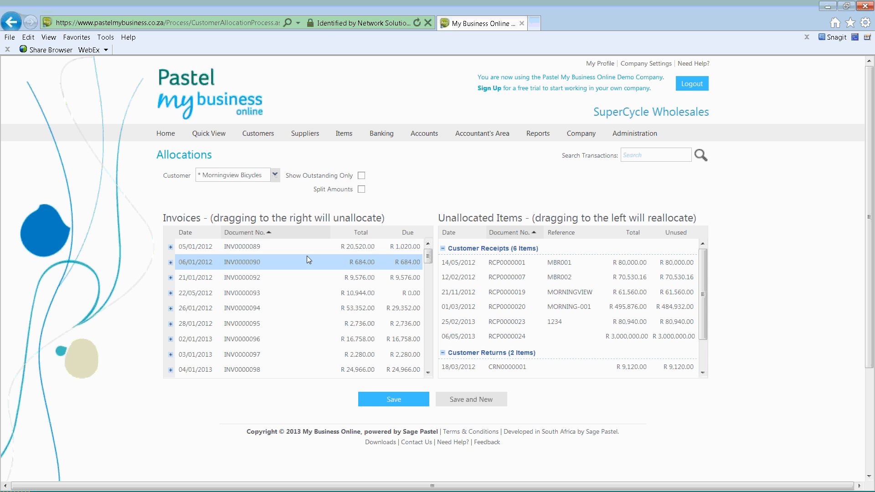
pyautogui.click(170, 247)
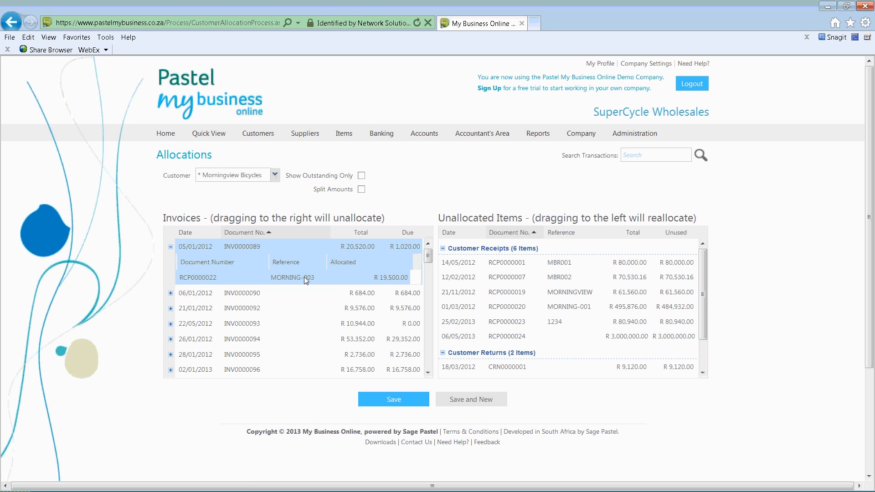
pyautogui.moveTo(304, 277); pyautogui.dragTo(562, 296)
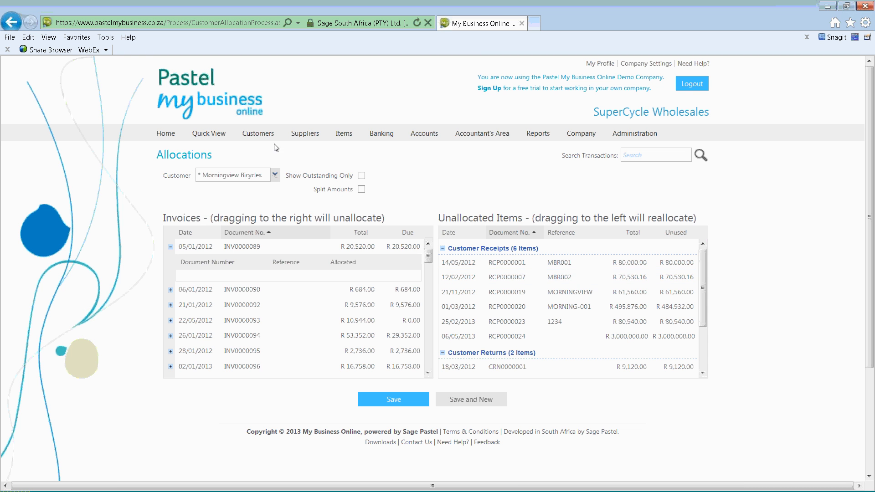
# Start a new customer write-off for ABC Store from the customer write-offs list
pyautogui.moveTo(266, 139)
pyautogui.moveTo(271, 162)
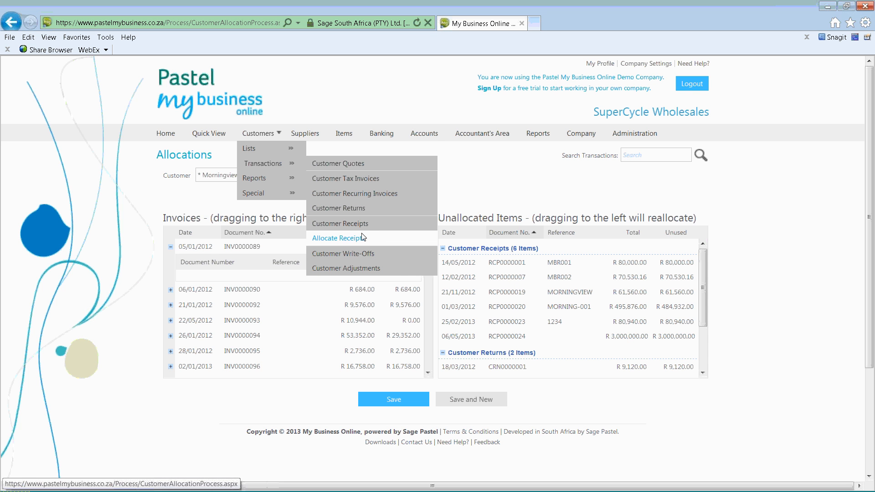
pyautogui.click(364, 254)
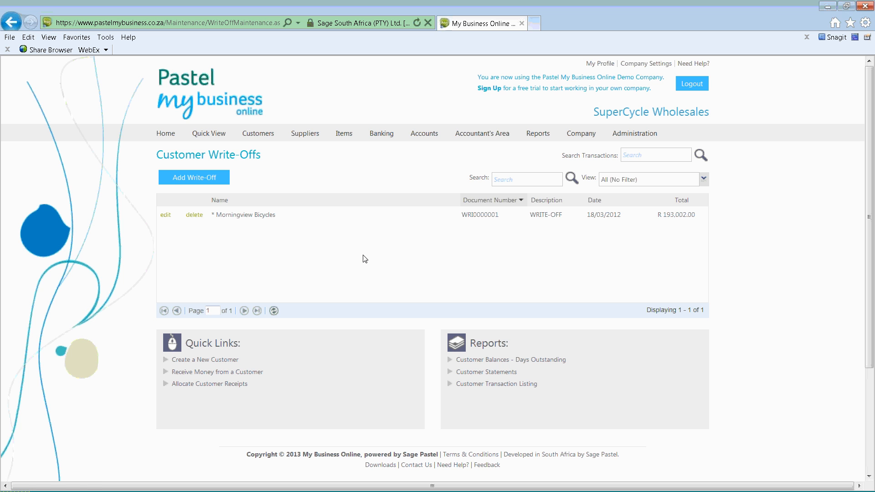
pyautogui.click(176, 183)
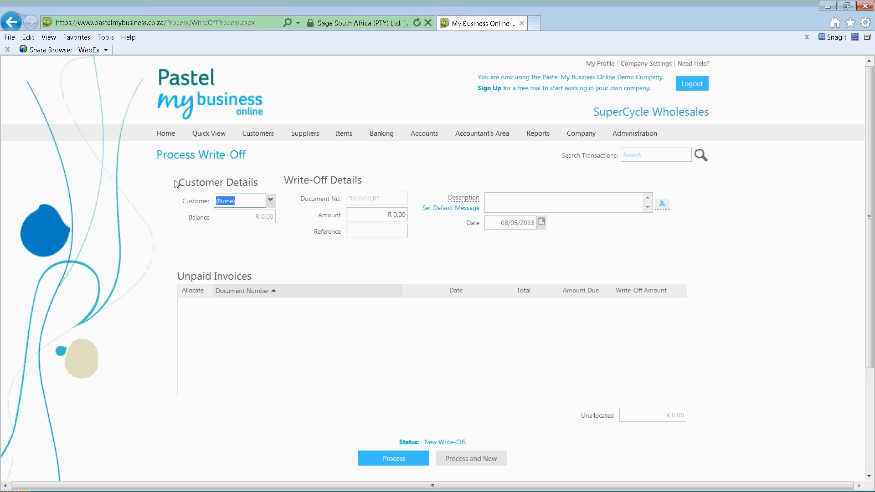
pyautogui.click(270, 200)
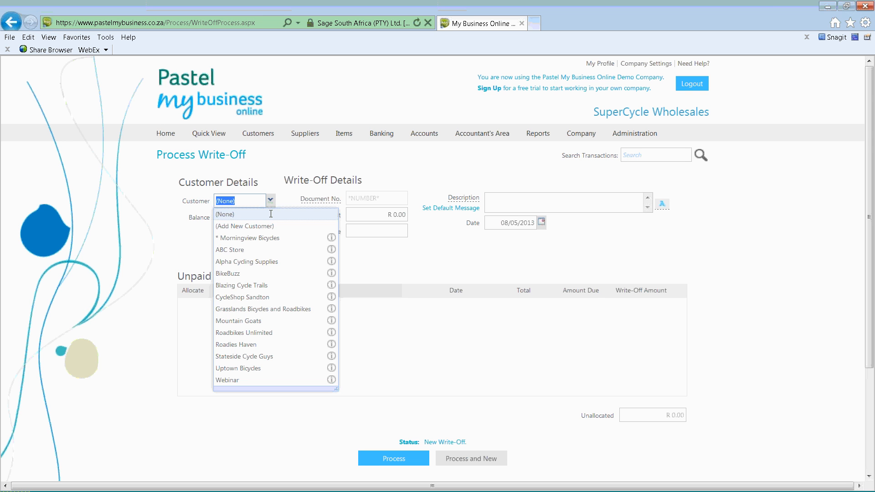
pyautogui.click(266, 250)
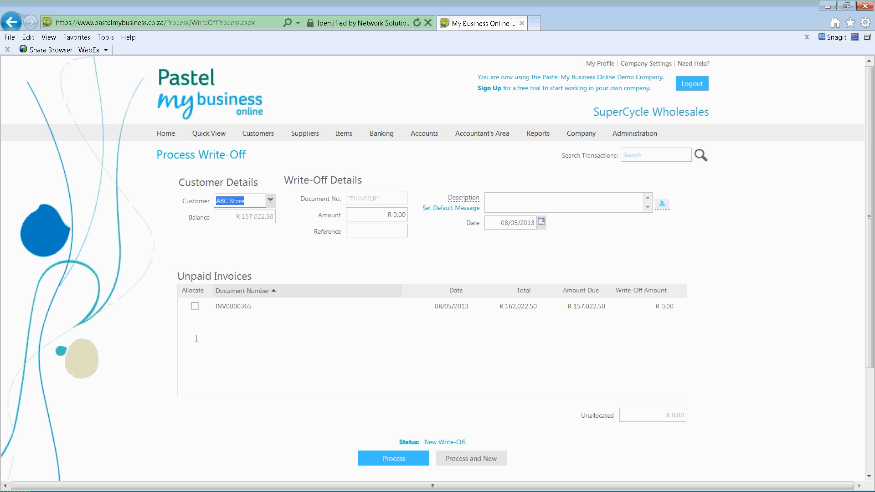
# Allocate the write-off to the full amount due on invoice INV0000365 and process it
pyautogui.click(195, 306)
pyautogui.click(512, 203)
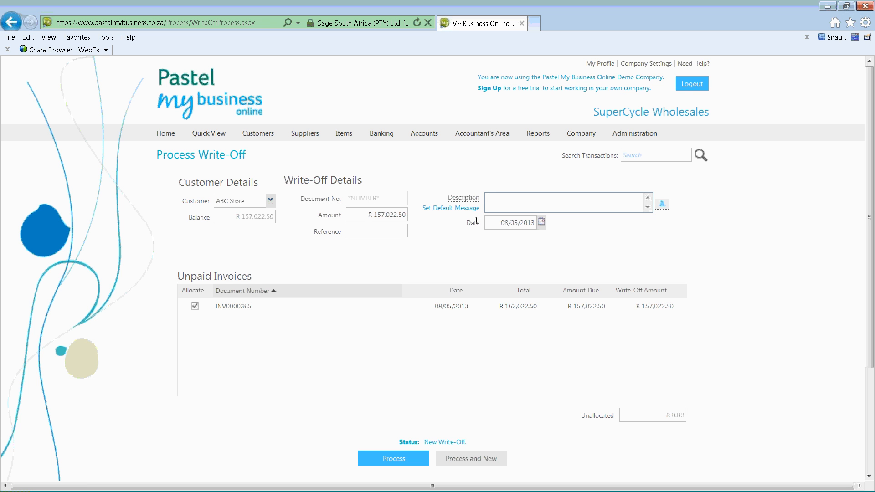
pyautogui.click(365, 218)
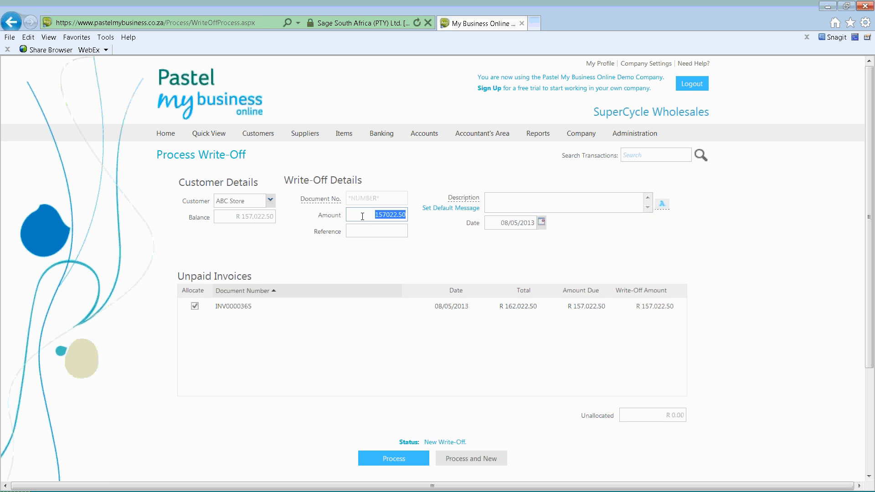
pyautogui.click(514, 207)
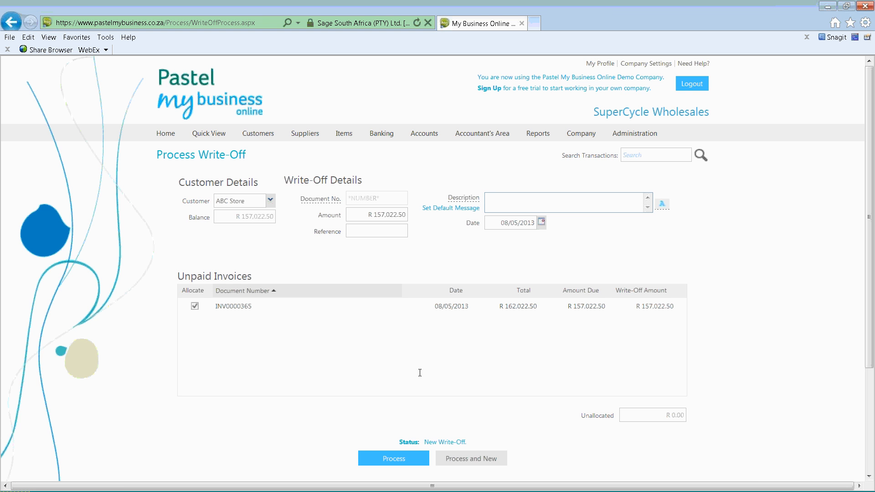
pyautogui.scroll(-1, 422, 358)
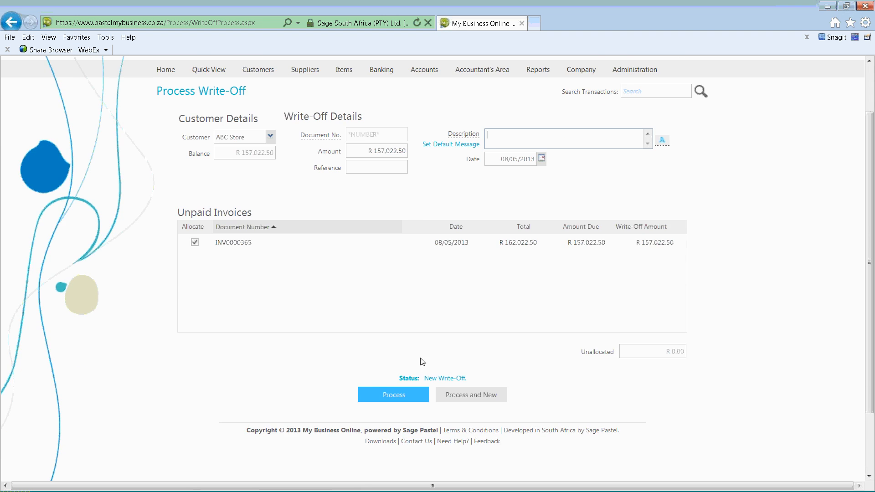
pyautogui.scroll(1, 381, 351)
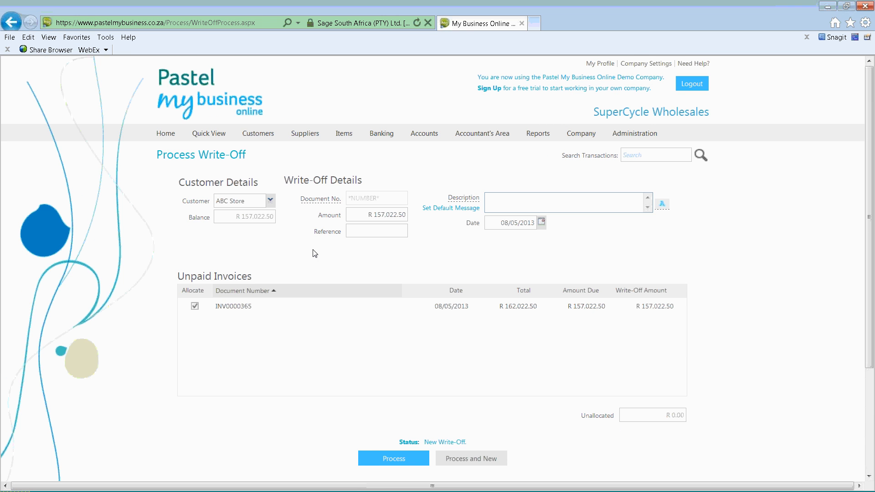
pyautogui.click(367, 457)
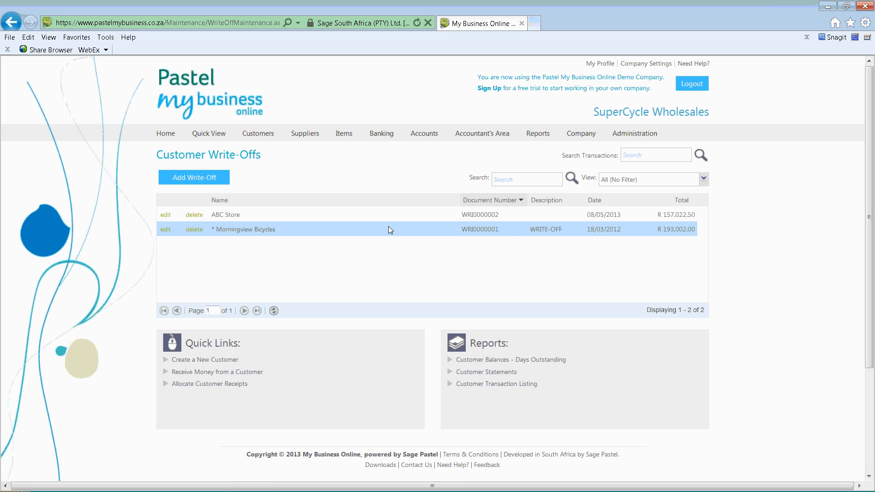
# Start a new customer adjustment for Morningview Bicycles from the customer adjustments list
pyautogui.moveTo(256, 137)
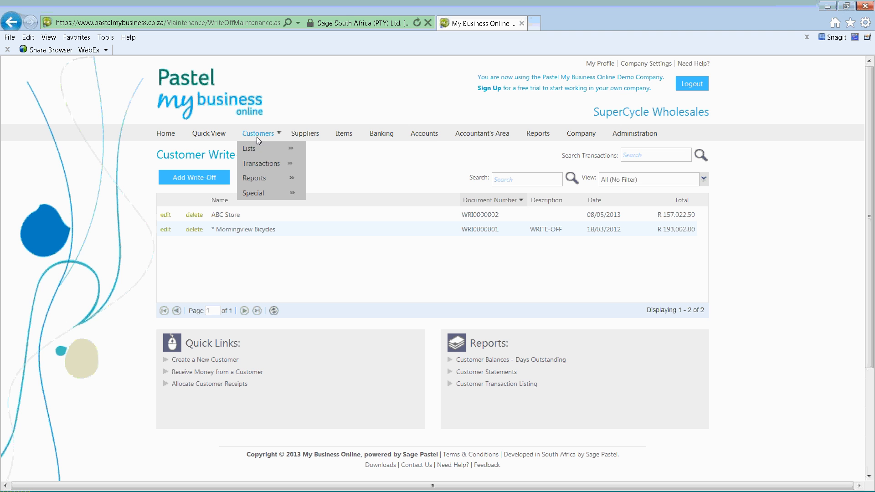
pyautogui.moveTo(261, 162)
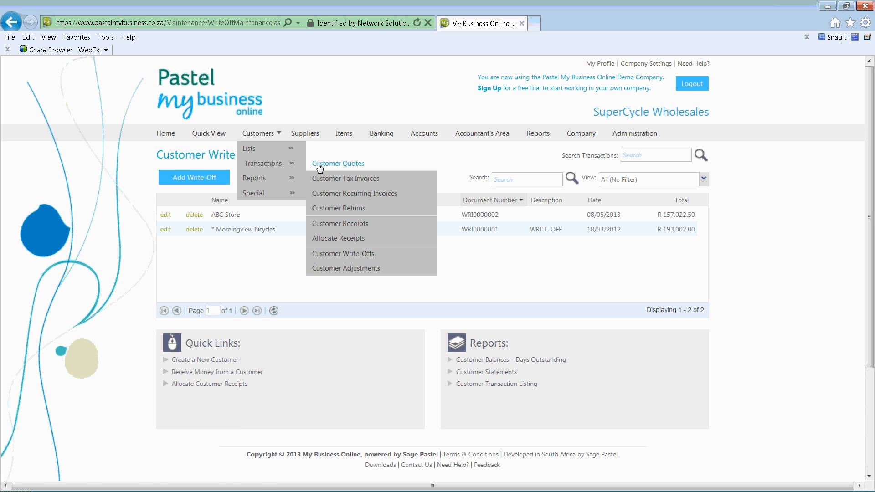
pyautogui.click(363, 268)
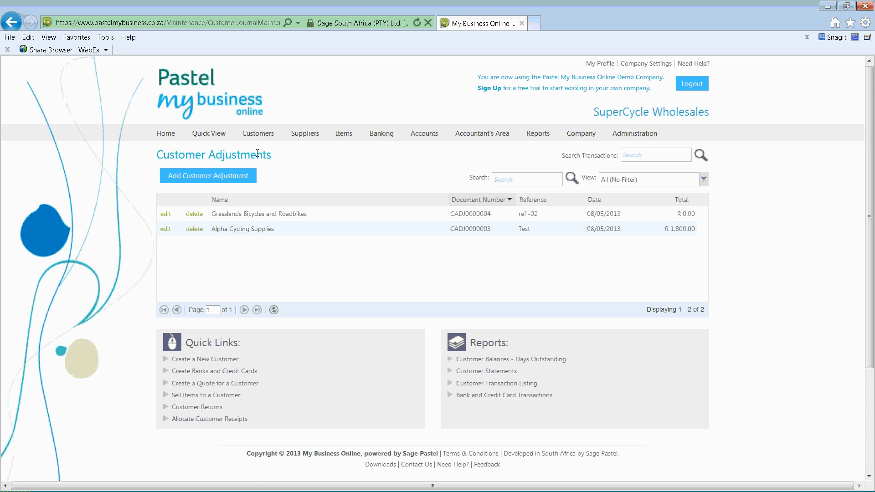
pyautogui.click(223, 177)
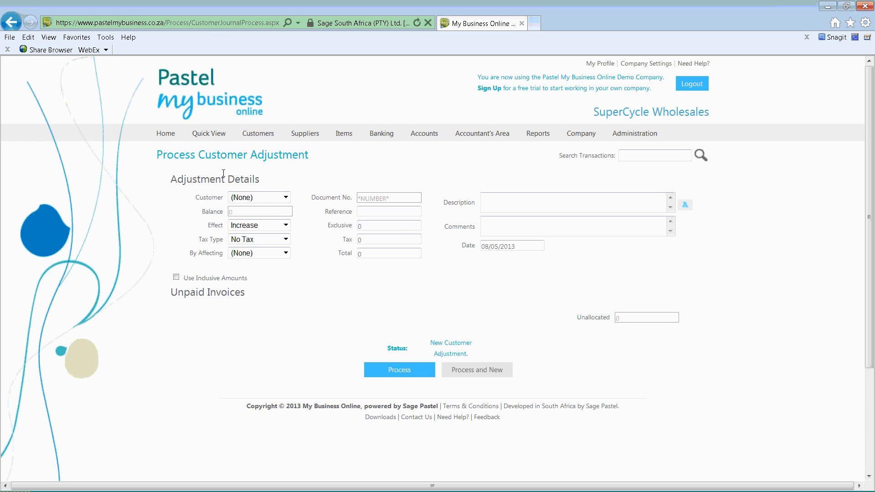
pyautogui.click(292, 197)
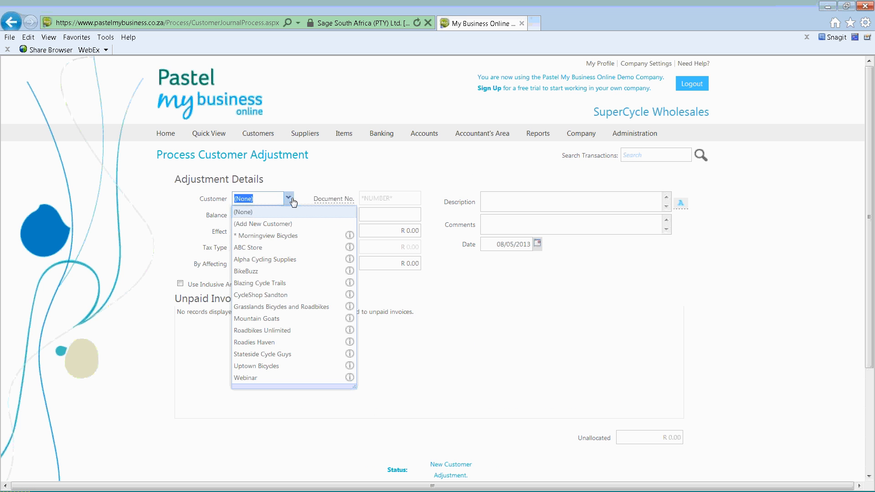
pyautogui.click(276, 234)
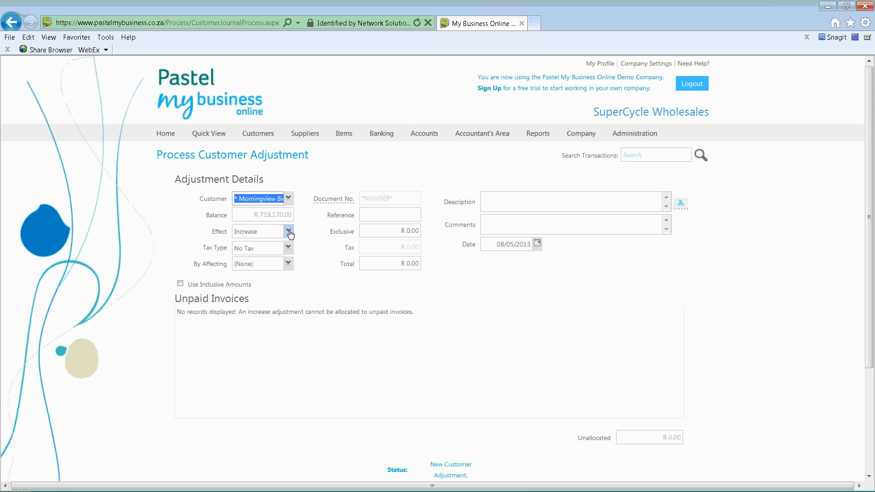
# Set the adjustment's effect to Increase and make it affect the Interest Received account
pyautogui.click(289, 232)
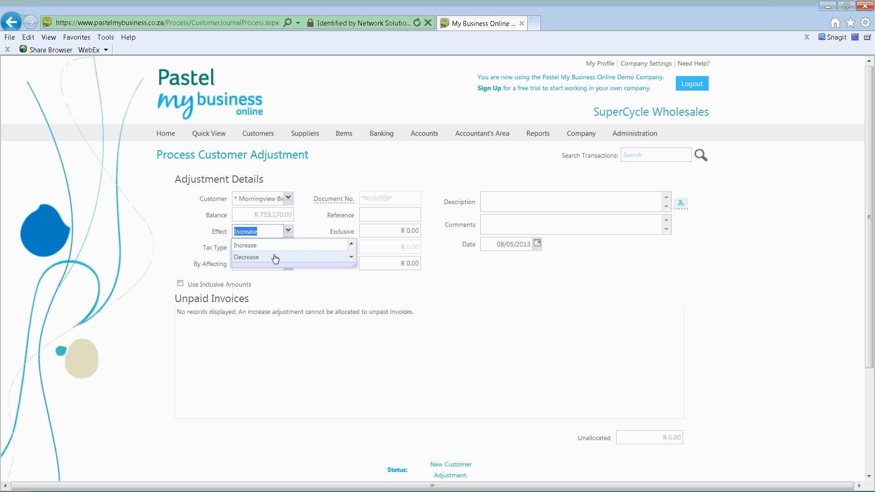
pyautogui.click(274, 246)
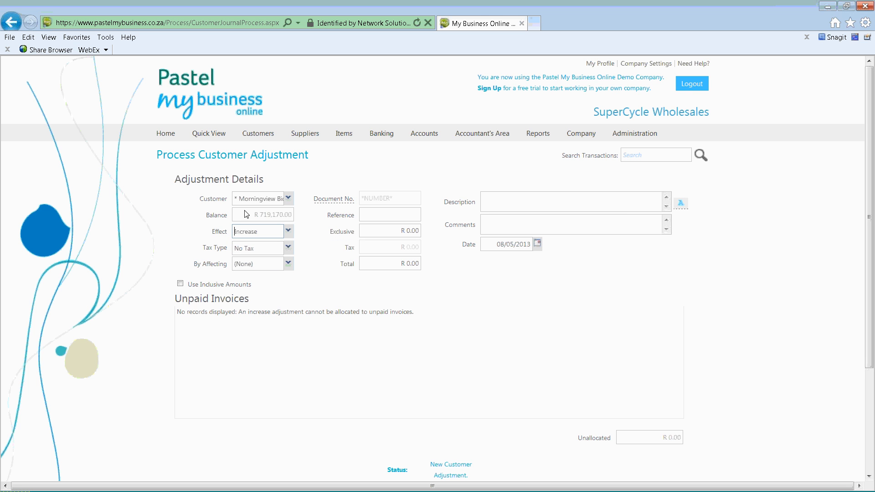
pyautogui.click(288, 264)
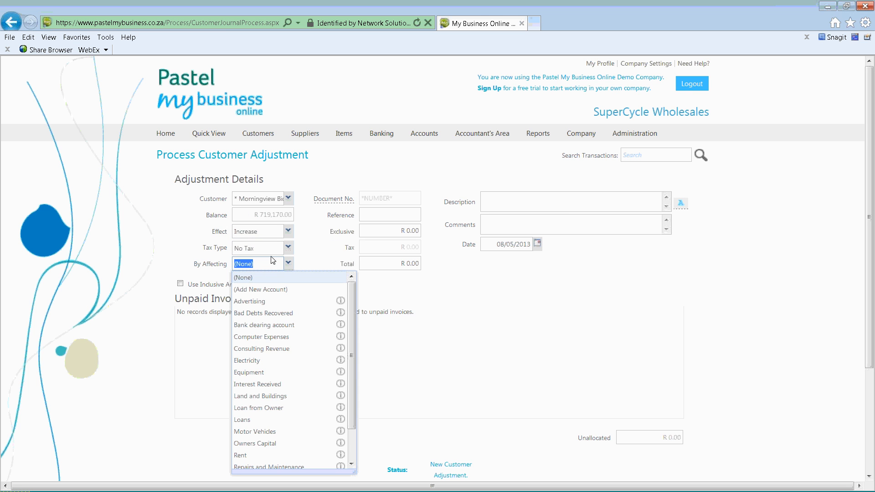
pyautogui.click(276, 387)
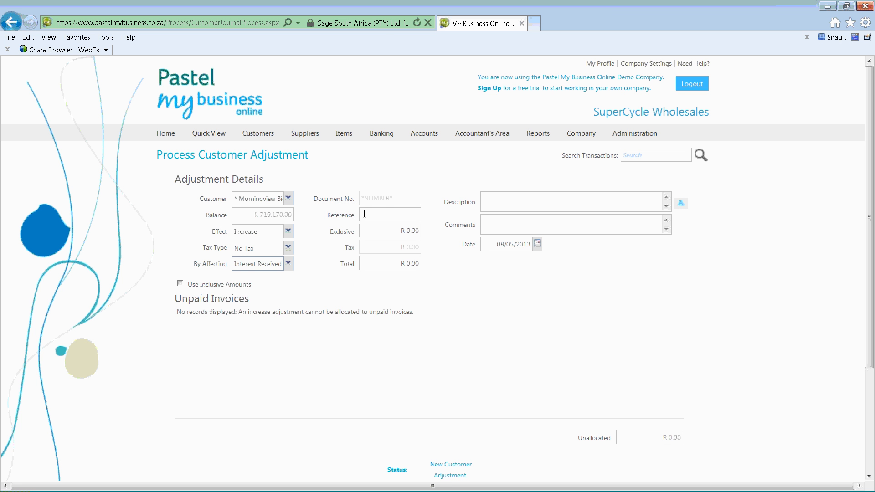
# Enter R 500 as the adjustment's total and process the adjustment
pyautogui.click(381, 215)
pyautogui.click(387, 233)
pyautogui.press('Tab')
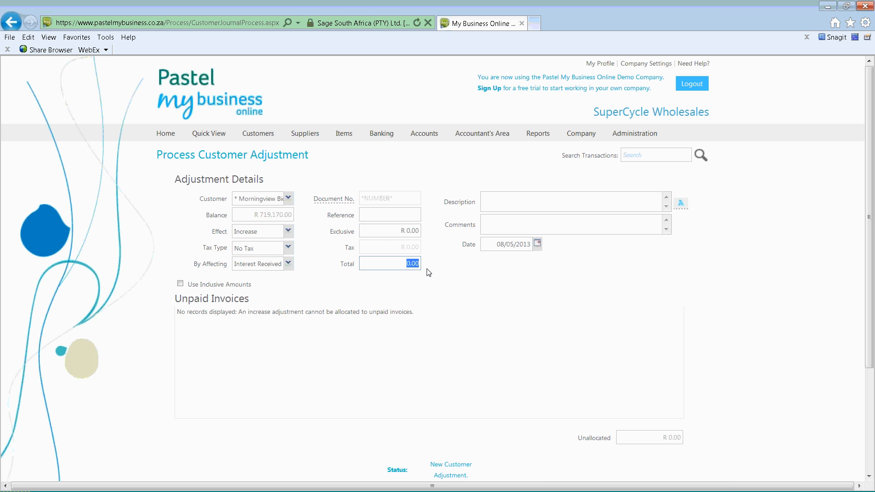
pyautogui.write('500')
pyautogui.press('Tab')
pyautogui.press('Tab')
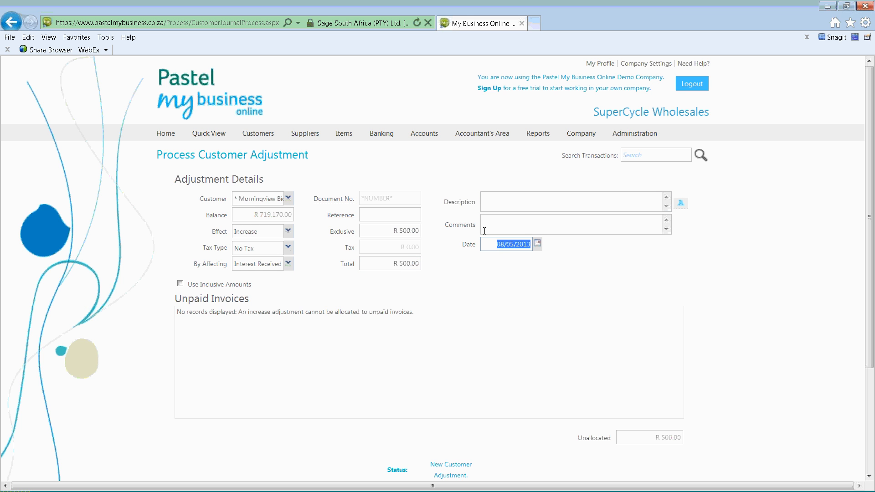
pyautogui.scroll(-3, 457, 307)
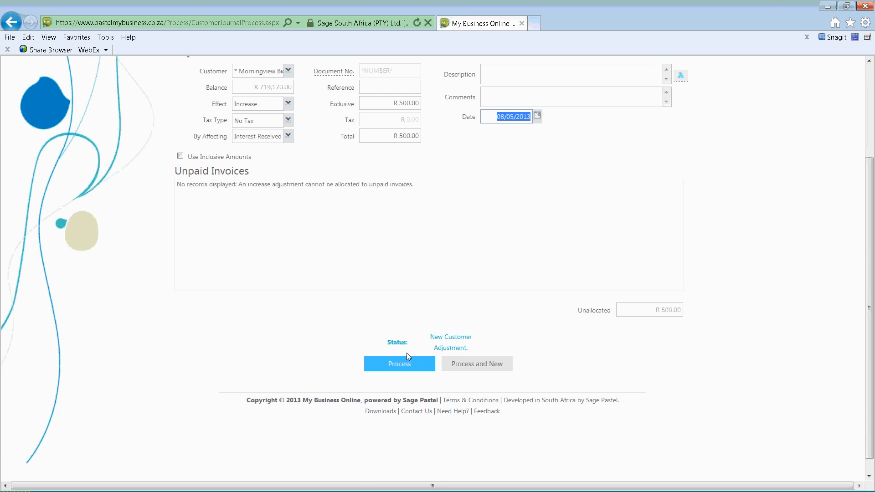
pyautogui.scroll(1, 477, 306)
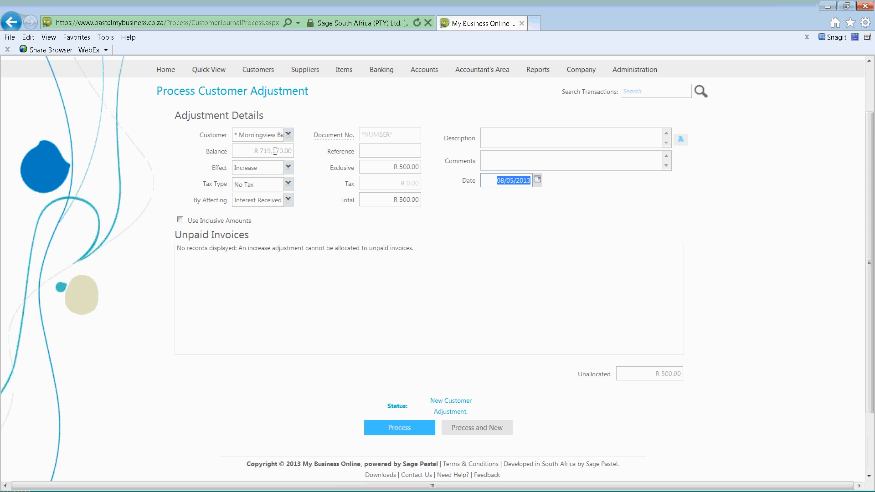
pyautogui.click(400, 425)
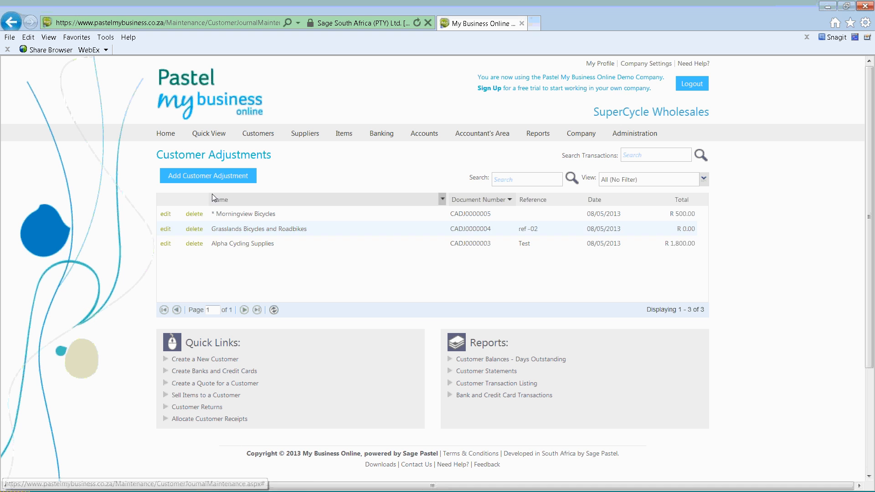
# Open a new customer adjustment and examine the categories offered when adding a new affected account, leaving the account form unsaved
pyautogui.click(203, 178)
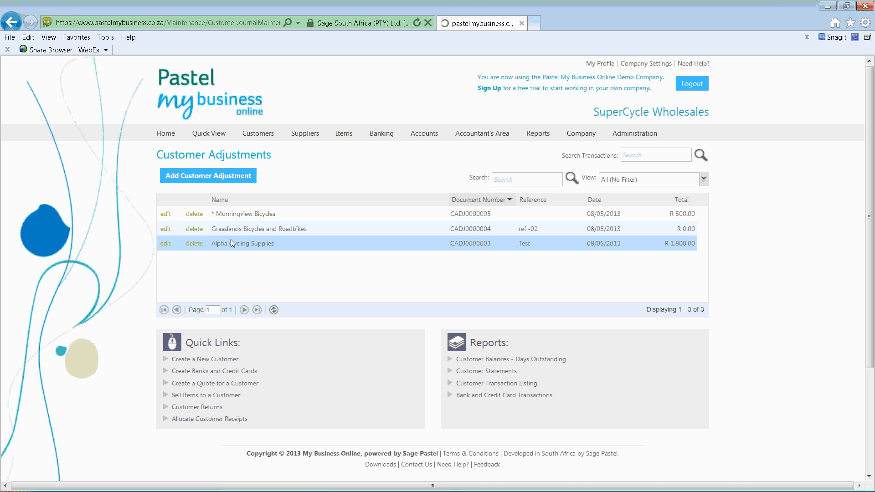
pyautogui.click(287, 264)
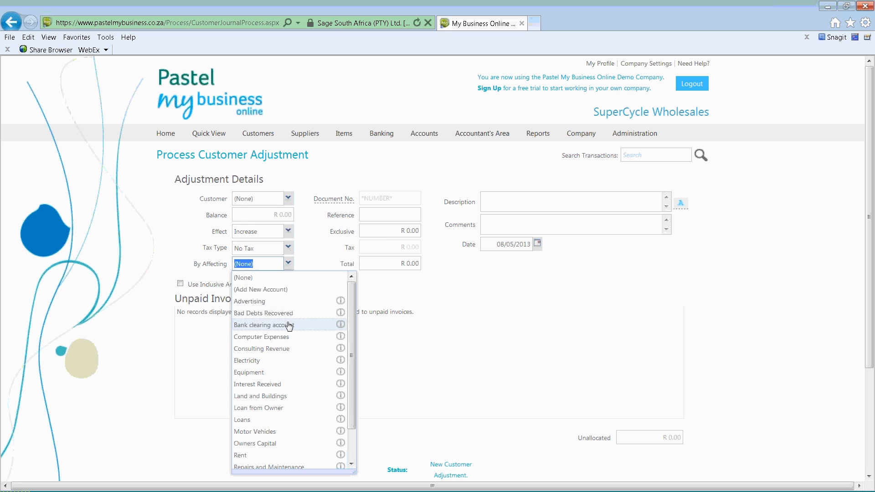
pyautogui.click(257, 290)
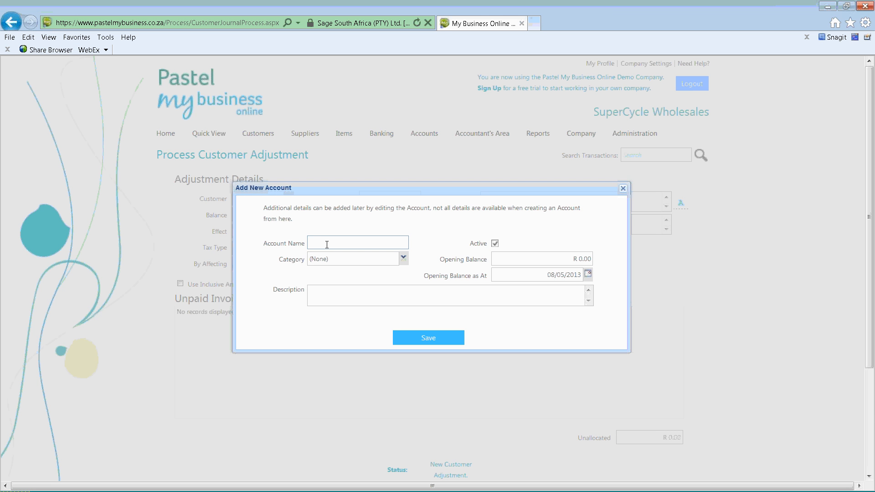
pyautogui.click(391, 258)
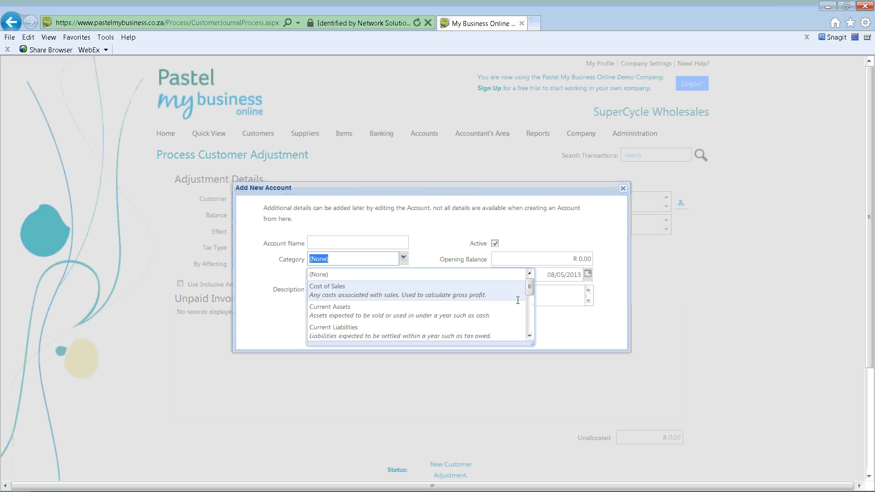
pyautogui.moveTo(530, 293); pyautogui.dragTo(530, 330)
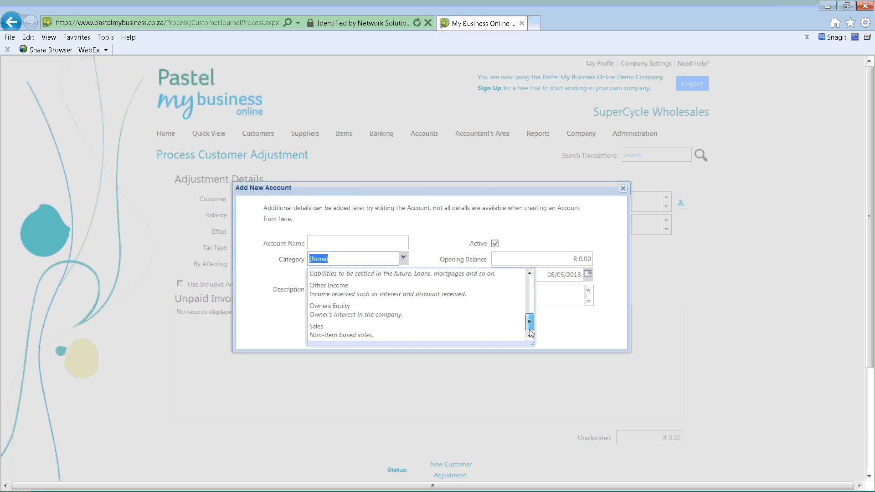
pyautogui.scroll(5, 439, 314)
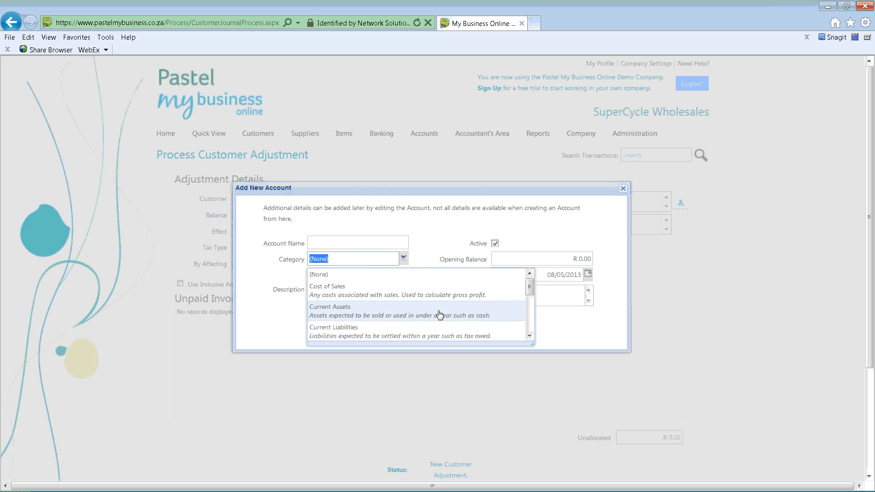
pyautogui.click(549, 333)
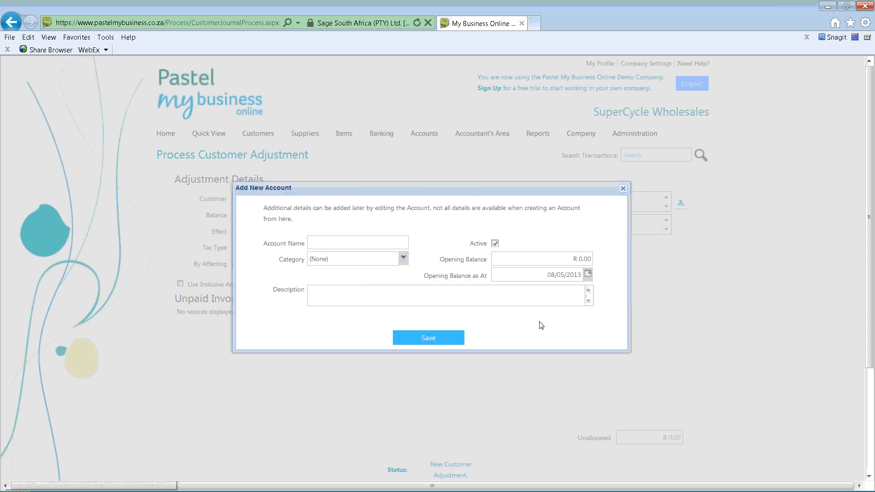
pyautogui.click(624, 188)
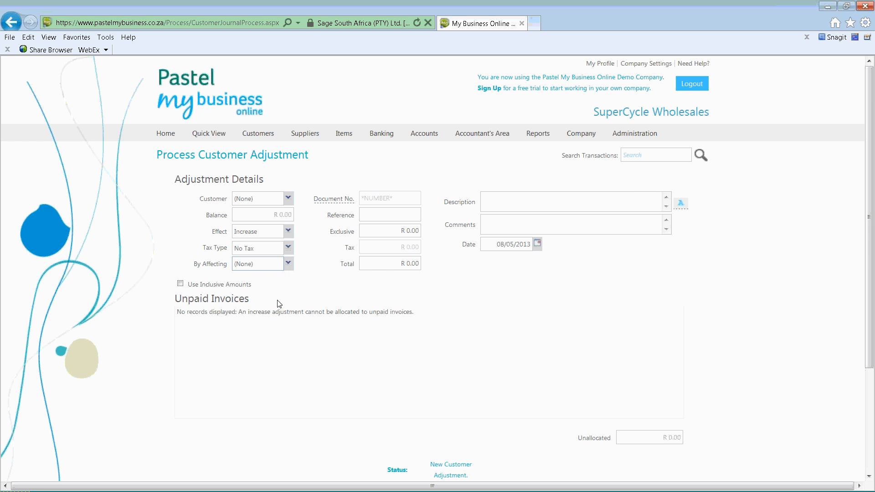
# Open the Customer Statement Run from the customer reports
pyautogui.scroll(-3, 356, 301)
pyautogui.moveTo(256, 80)
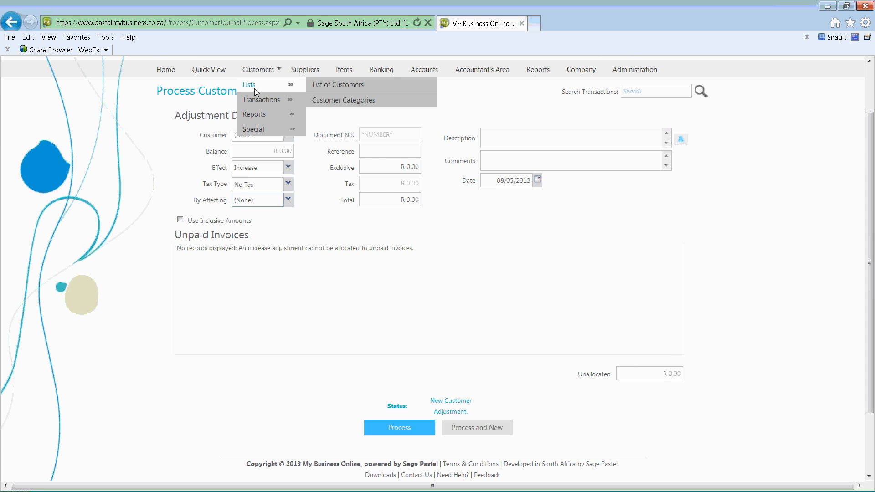
pyautogui.moveTo(257, 99)
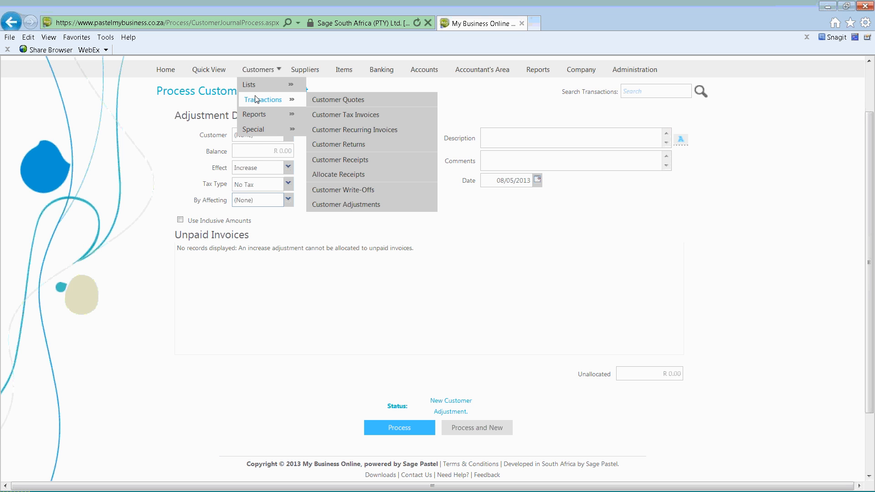
pyautogui.moveTo(258, 114)
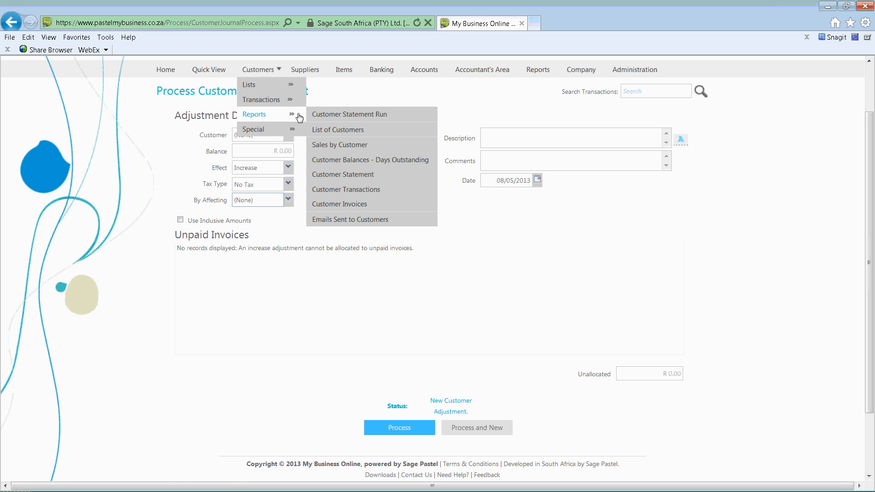
pyautogui.click(347, 117)
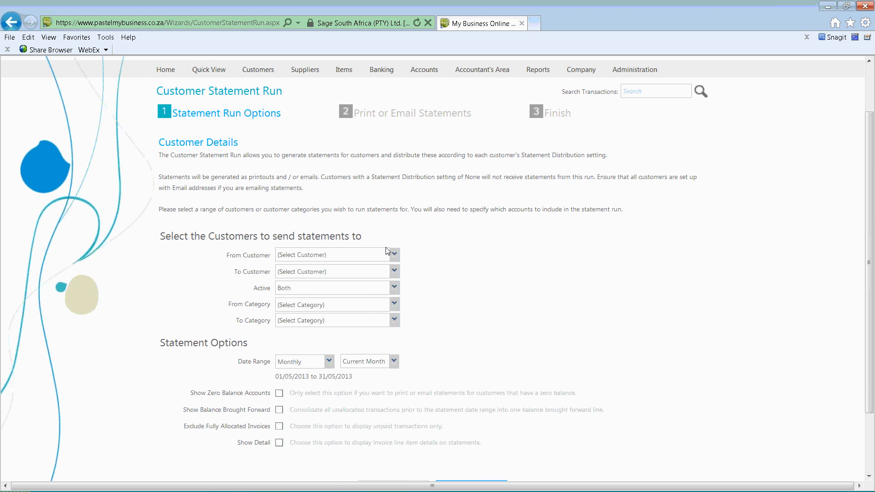
# Examine the customer and category ranges and the statement options offered for the statement run
pyautogui.scroll(2, 387, 251)
pyautogui.scroll(-2, 387, 251)
pyautogui.scroll(-2, 385, 251)
pyautogui.scroll(2, 386, 250)
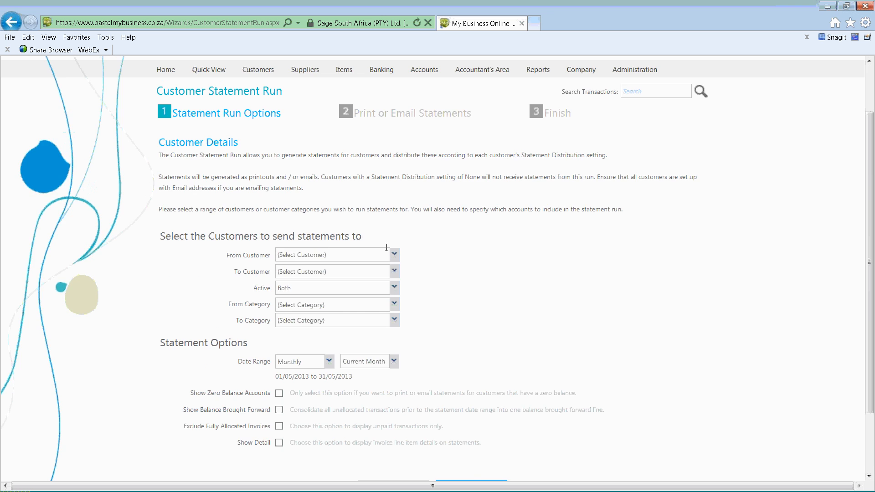
pyautogui.scroll(2, 386, 249)
pyautogui.scroll(-2, 386, 249)
pyautogui.scroll(-2, 415, 248)
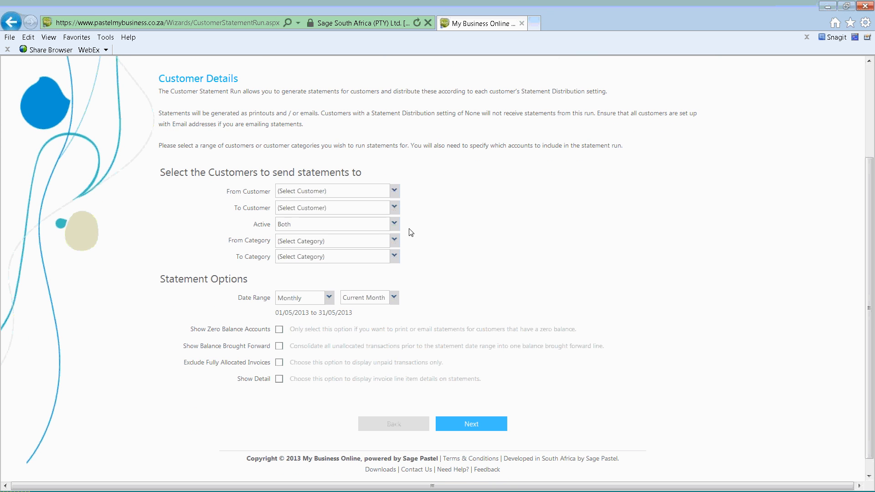
pyautogui.click(394, 191)
pyautogui.click(390, 193)
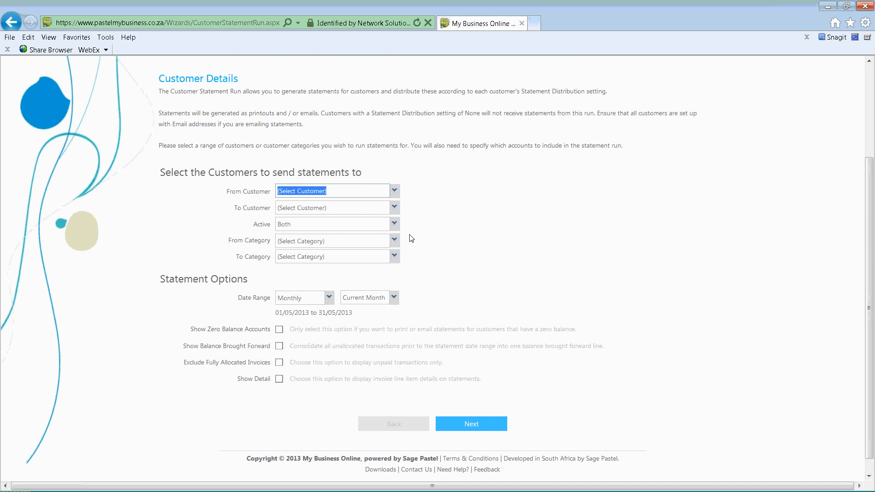
pyautogui.click(518, 254)
# Set the statement date range to Custom Dates from 01/03/2012 to 28/02/2013 and continue to the distribution options
pyautogui.click(322, 297)
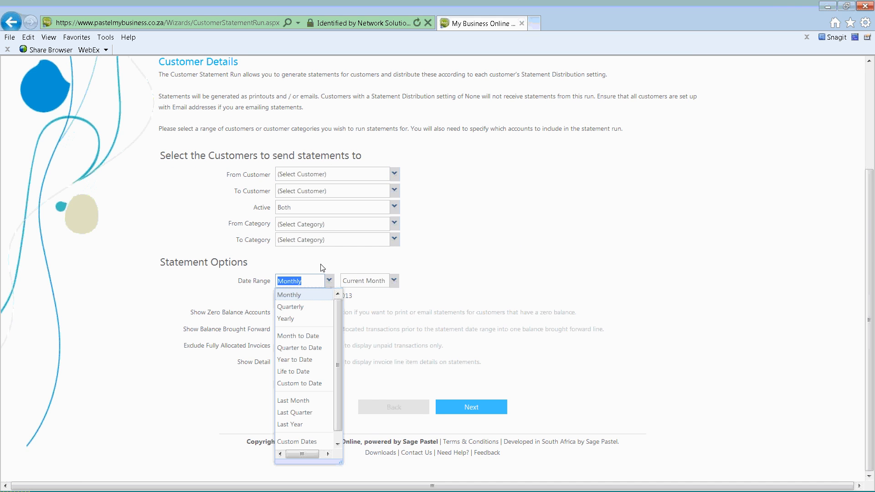
pyautogui.click(302, 319)
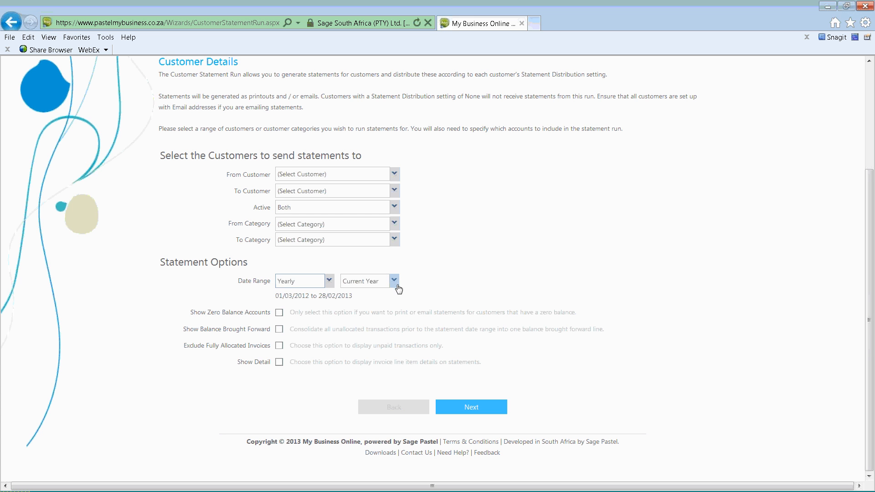
pyautogui.click(328, 281)
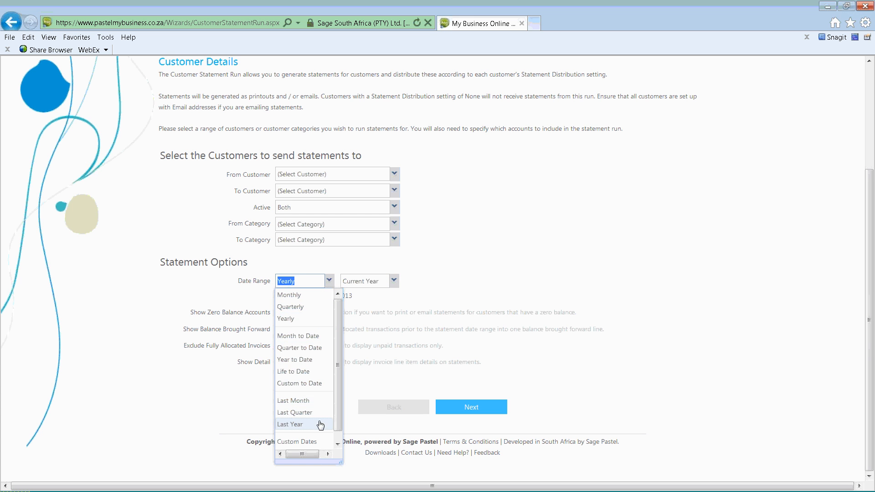
pyautogui.click(297, 441)
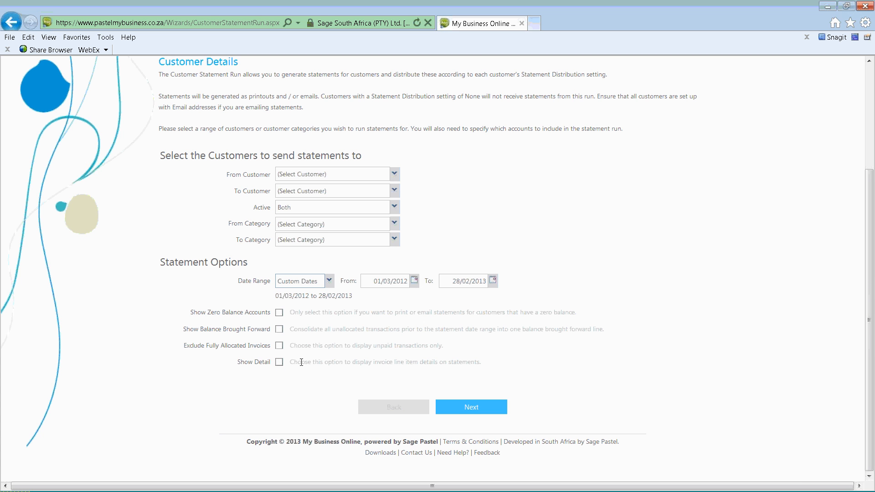
pyautogui.click(279, 363)
pyautogui.click(279, 363)
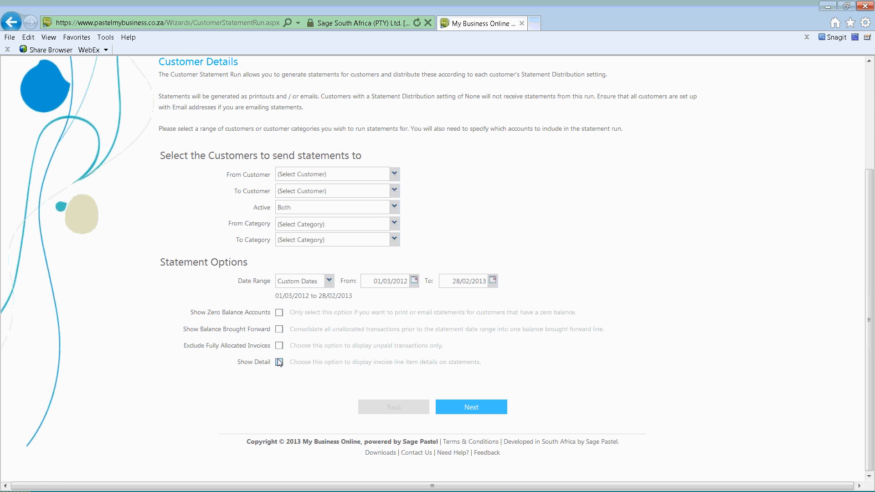
pyautogui.click(466, 415)
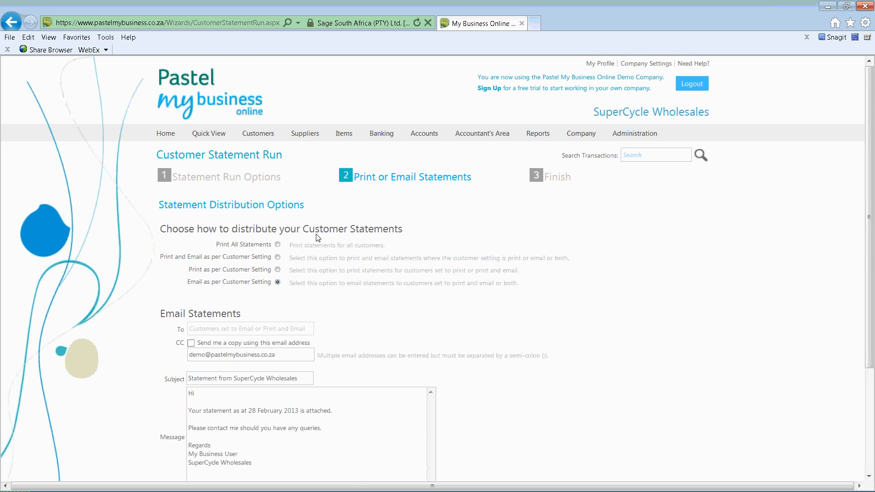
# Review the print and email distribution options for the statements and try out the option to send a copy to yourself
pyautogui.scroll(-2, 316, 235)
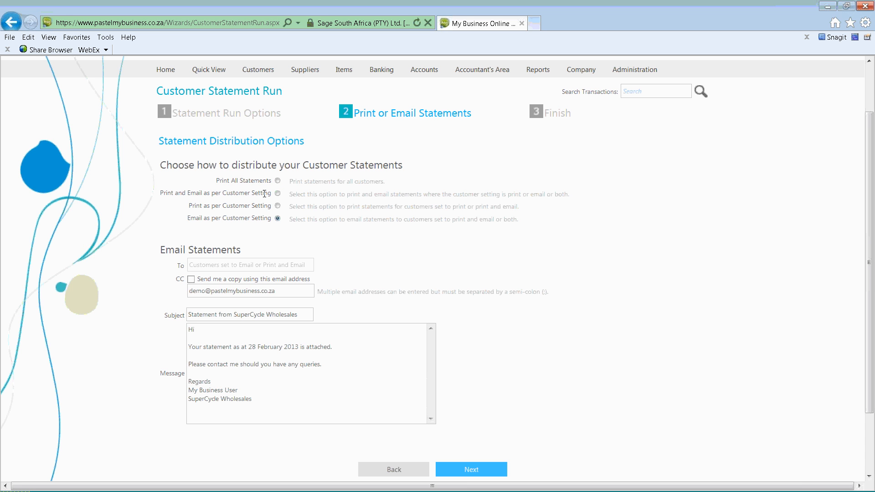
pyautogui.moveTo(269, 194); pyautogui.dragTo(237, 196)
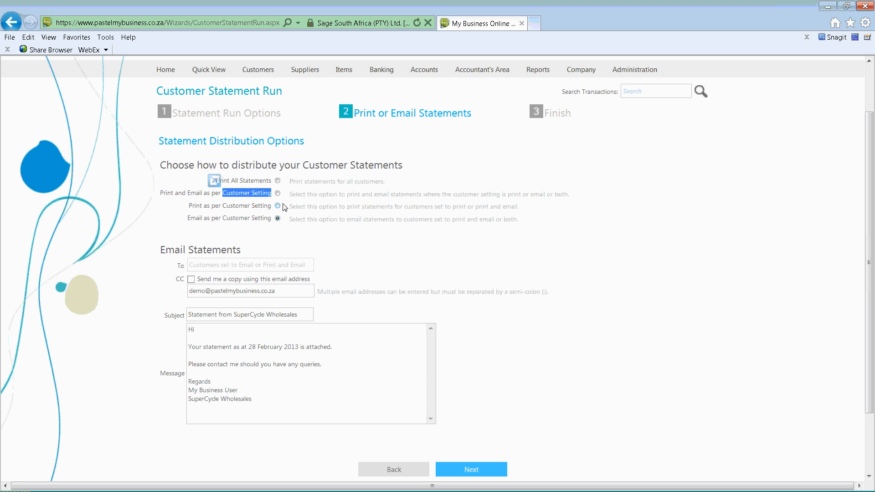
pyautogui.moveTo(231, 178); pyautogui.dragTo(272, 180)
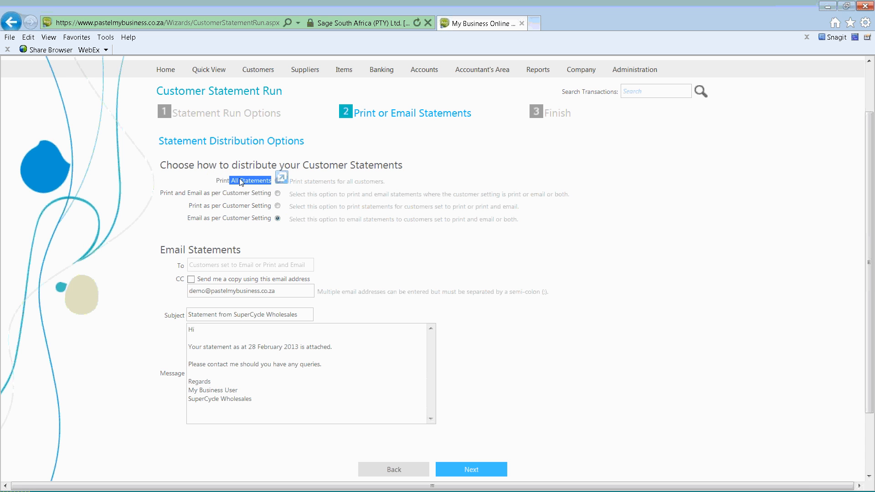
pyautogui.click(217, 180)
pyautogui.moveTo(216, 181); pyautogui.dragTo(243, 181)
pyautogui.scroll(-2, 209, 266)
pyautogui.click(191, 215)
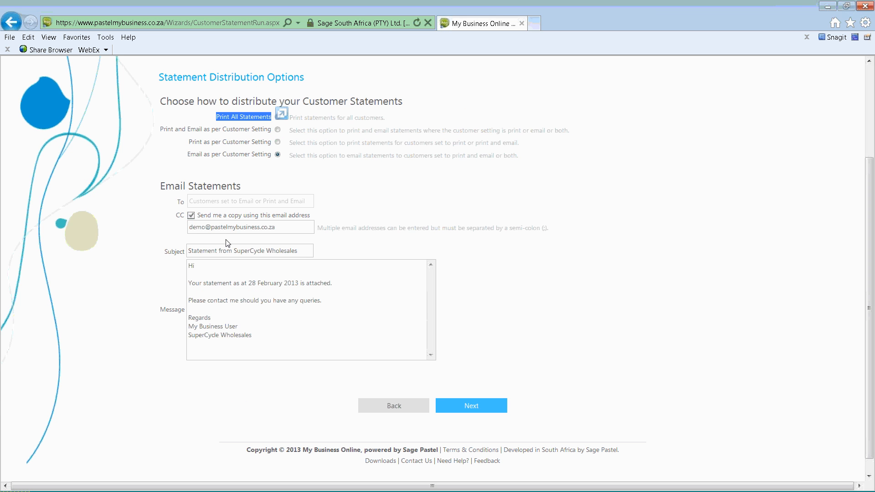
pyautogui.click(191, 215)
# Change the email subject to "Statement for June 2013 from SuperCycle Wholesales" and run the emailed statements
pyautogui.tripleClick(300, 251)
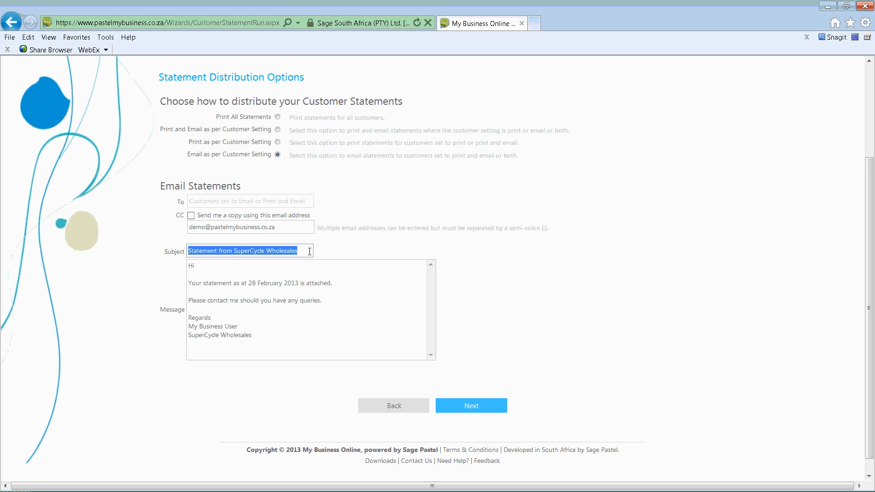
pyautogui.click(216, 250)
pyautogui.write('for J')
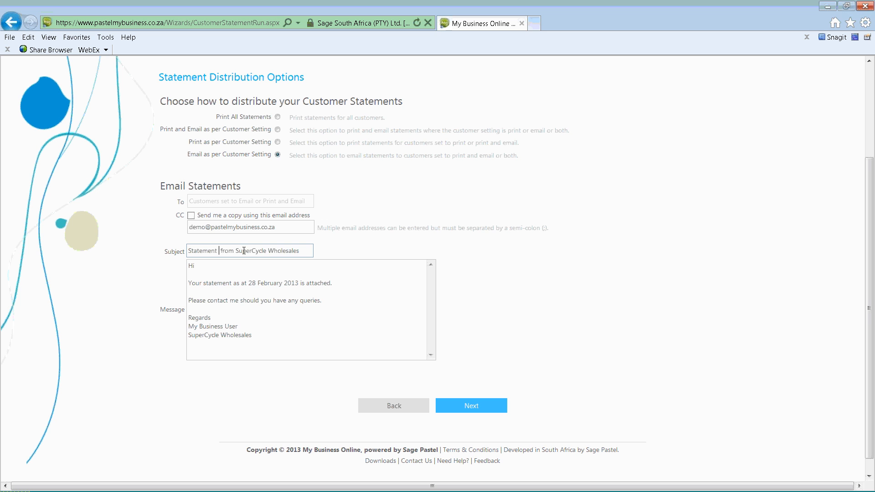
pyautogui.write('une 2013')
pyautogui.tripleClick(216, 283)
pyautogui.click(405, 352)
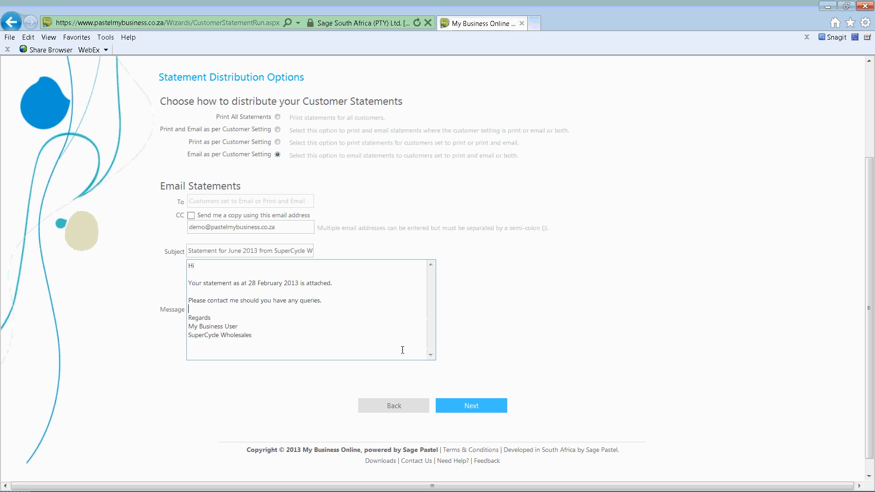
pyautogui.click(484, 407)
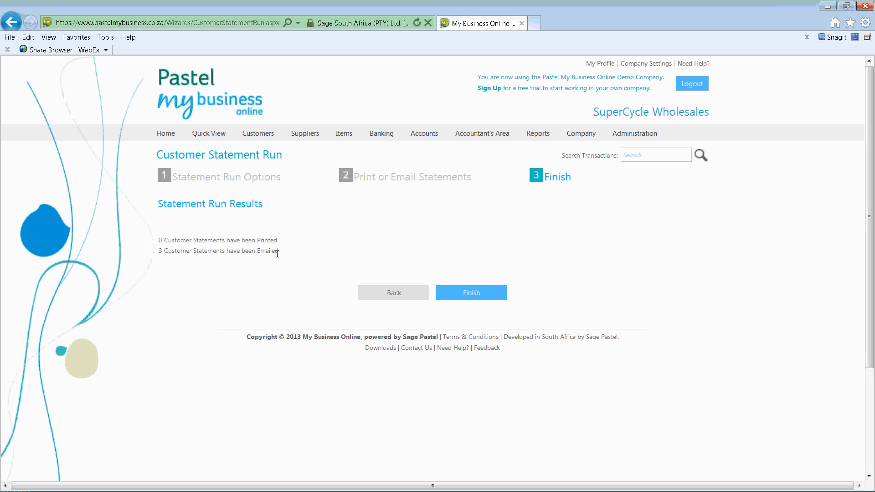
# Open Morningview Bicycles from the list of customers and examine the choices for its Statement Distribution setting
pyautogui.moveTo(258, 137)
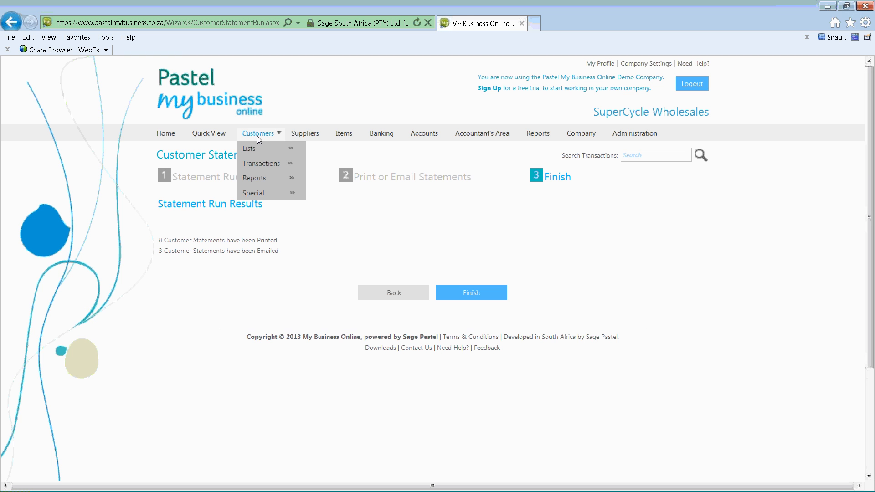
pyautogui.click(334, 148)
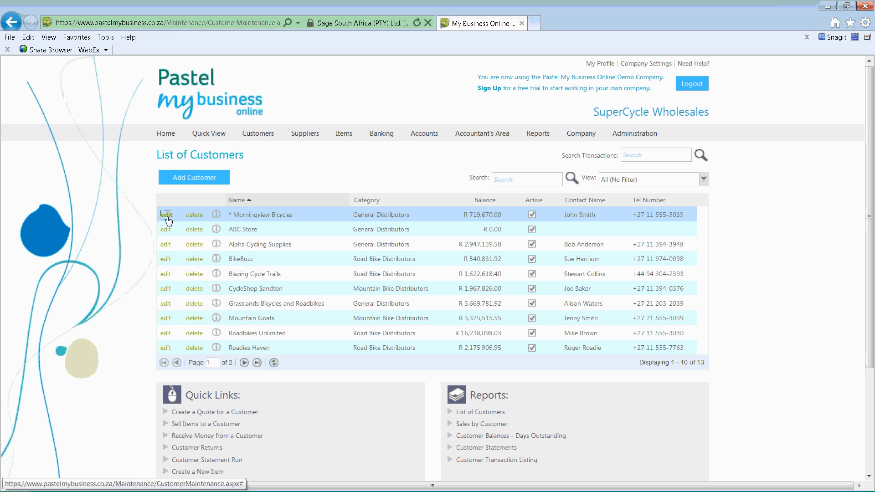
pyautogui.click(167, 216)
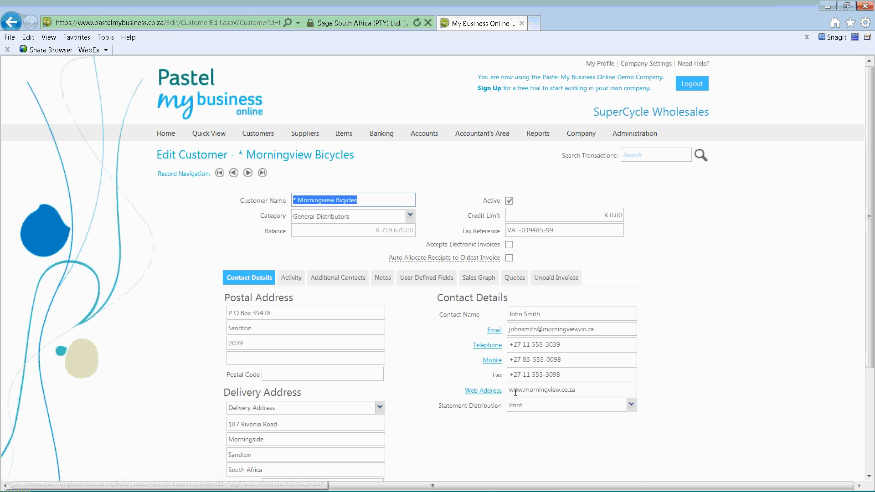
pyautogui.moveTo(438, 410); pyautogui.dragTo(486, 412)
pyautogui.click(474, 418)
pyautogui.click(632, 406)
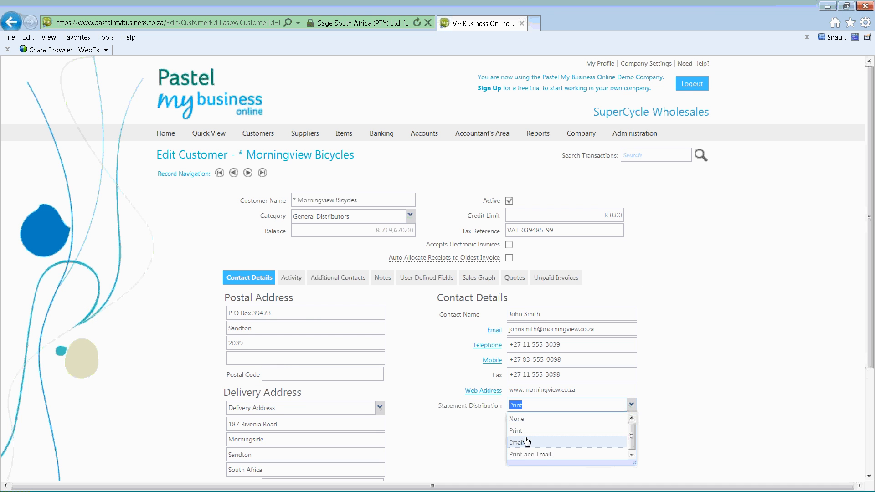
pyautogui.click(475, 445)
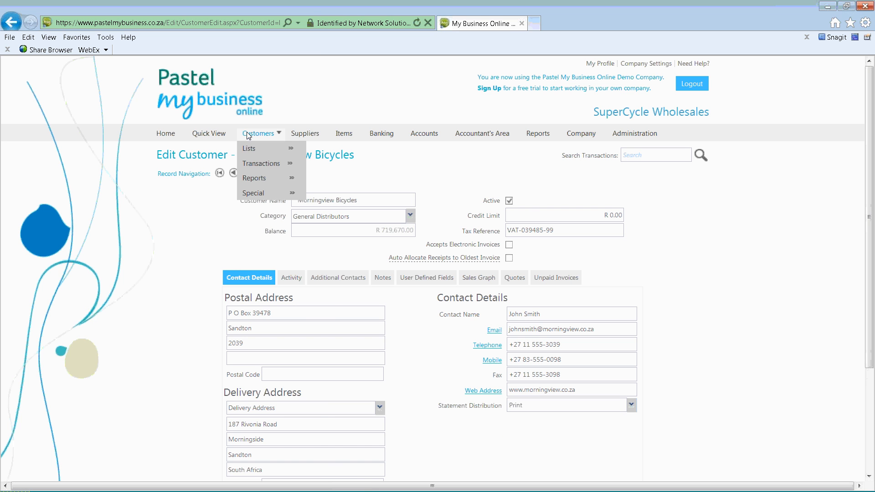
# Open the List of Customers report options and examine the choices for its customer and category filters
pyautogui.moveTo(257, 180)
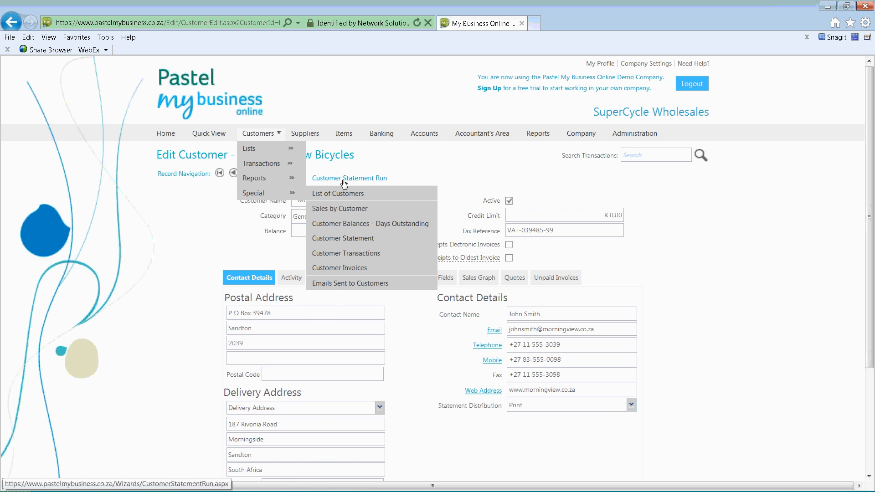
pyautogui.click(355, 194)
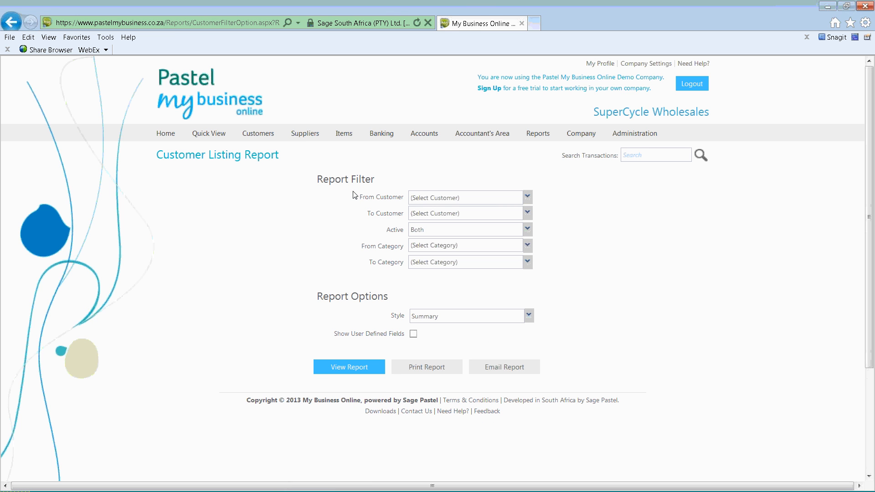
pyautogui.click(528, 199)
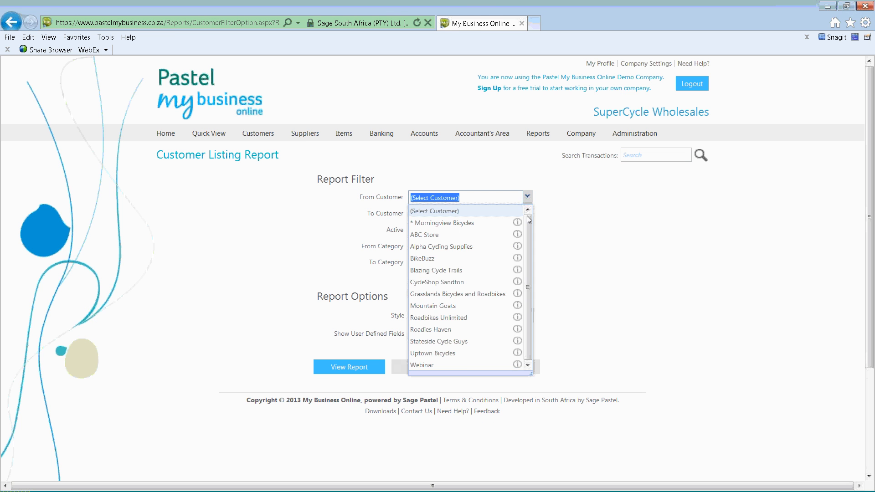
pyautogui.click(528, 199)
pyautogui.click(527, 246)
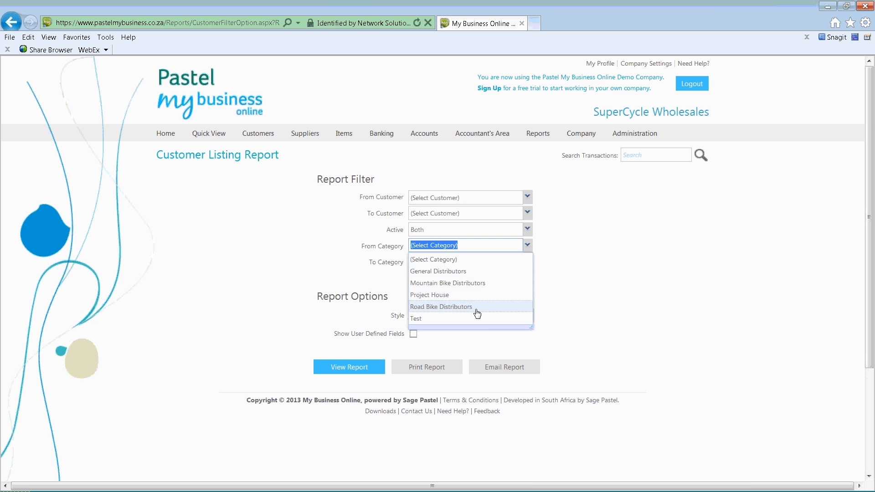
pyautogui.click(571, 275)
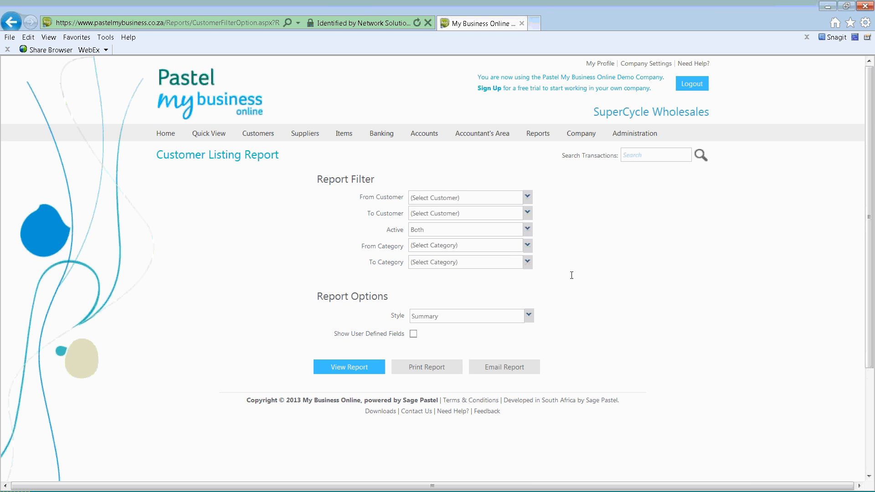
# Set the customer listing's style to Detailed, include user defined fields and view the report
pyautogui.click(529, 314)
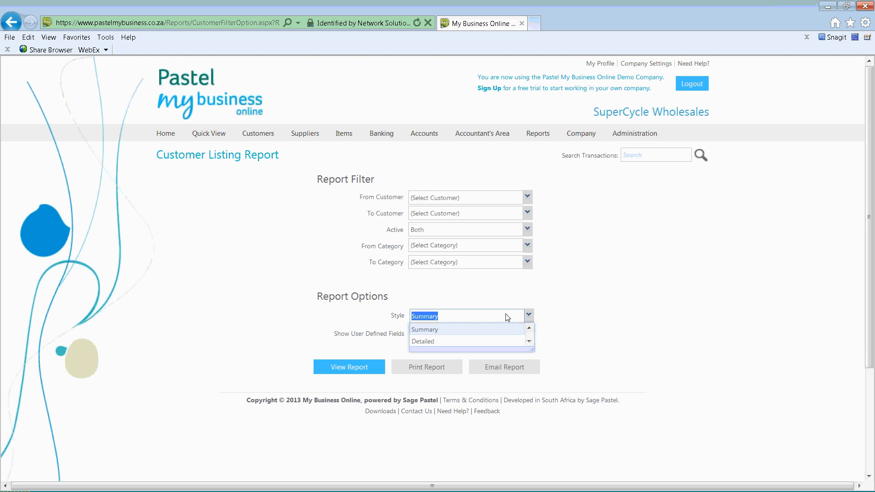
pyautogui.click(433, 342)
pyautogui.click(414, 334)
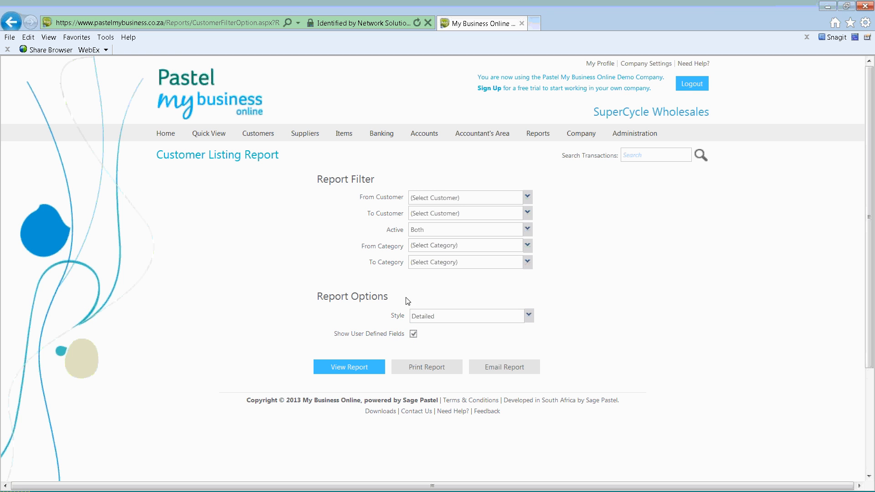
pyautogui.click(348, 366)
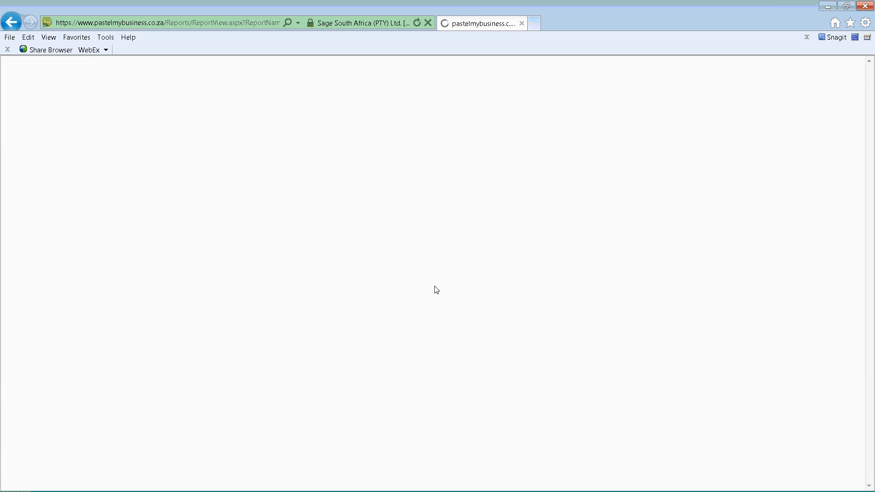
# Look over the customer listing report and examine its report controls and export format choices
pyautogui.scroll(-3, 436, 290)
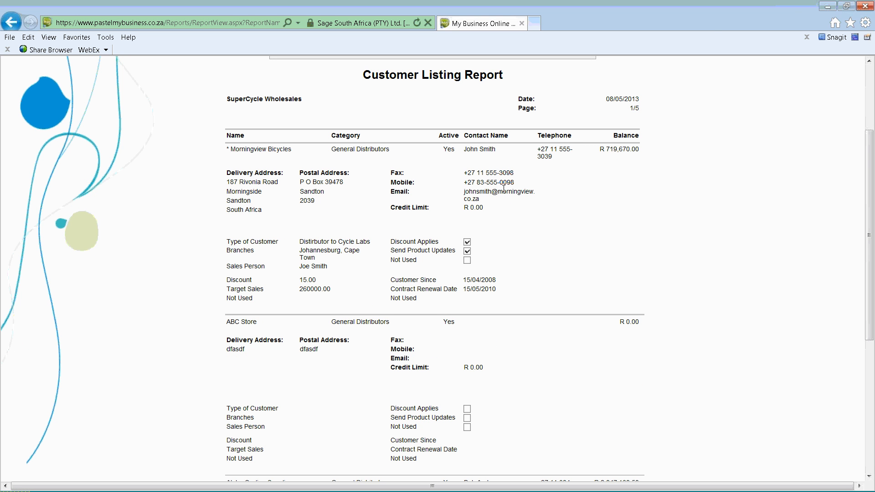
pyautogui.scroll(3, 367, 279)
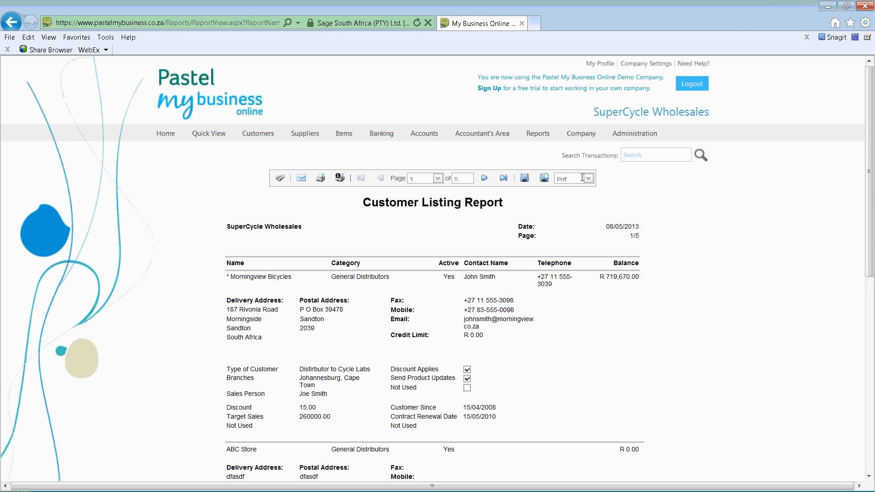
pyautogui.moveTo(582, 178); pyautogui.dragTo(267, 173)
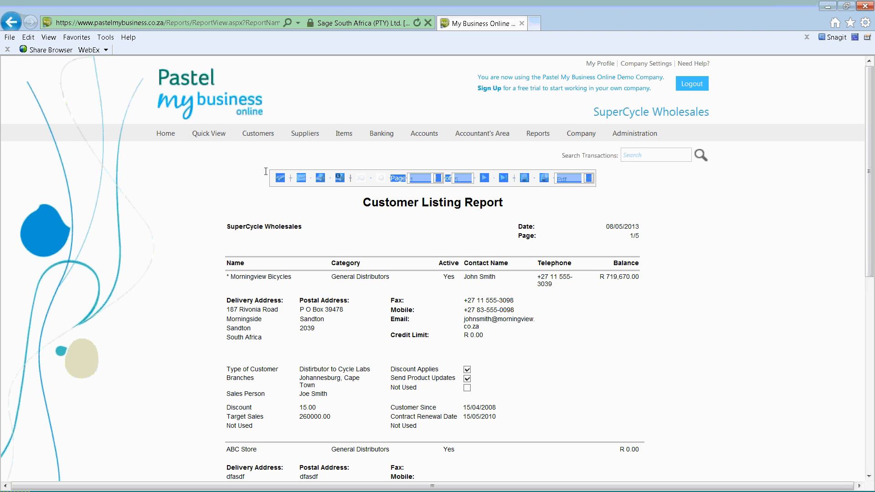
pyautogui.click(217, 203)
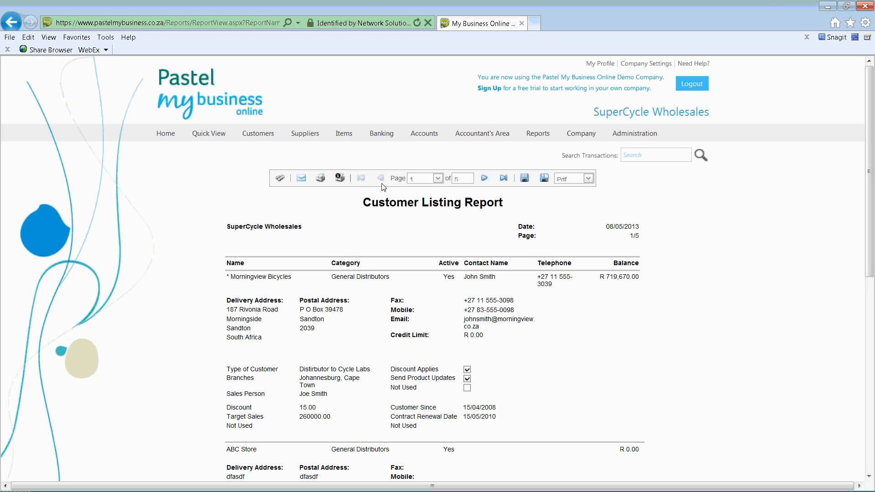
pyautogui.click(589, 179)
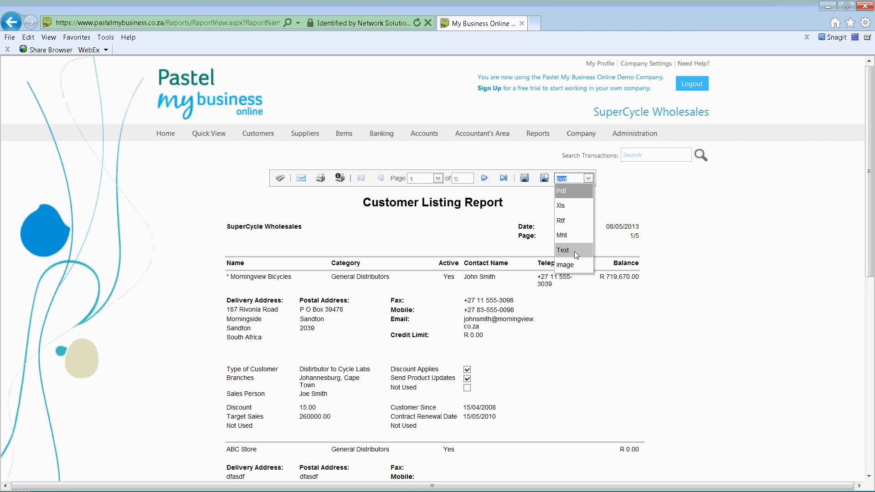
# Open the Sales by Customer report options and set the date range to Quarterly
pyautogui.moveTo(258, 134)
pyautogui.moveTo(260, 178)
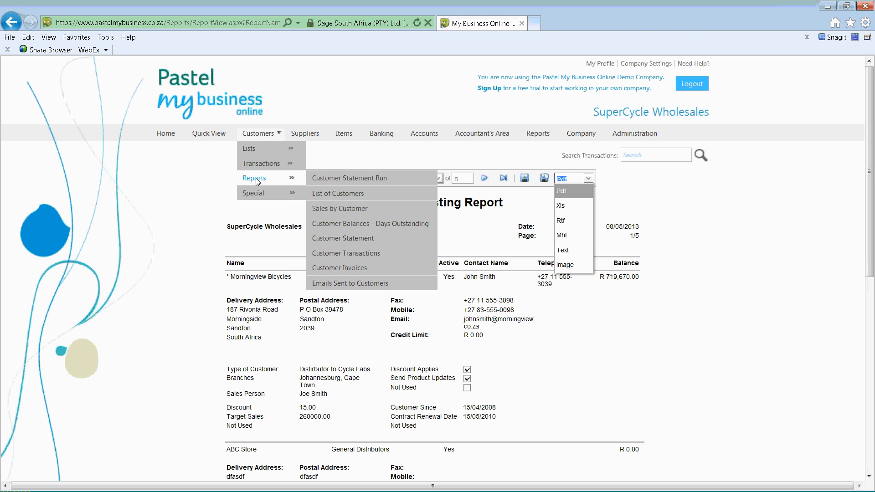
pyautogui.click(342, 208)
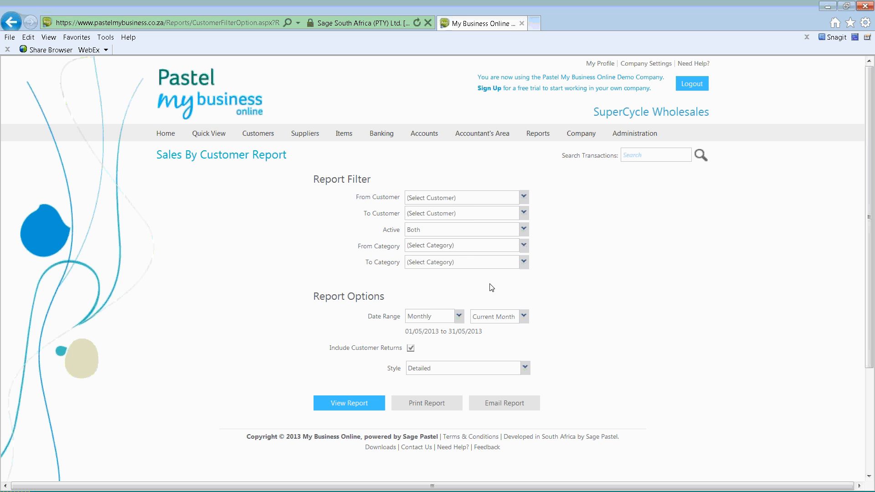
pyautogui.click(459, 315)
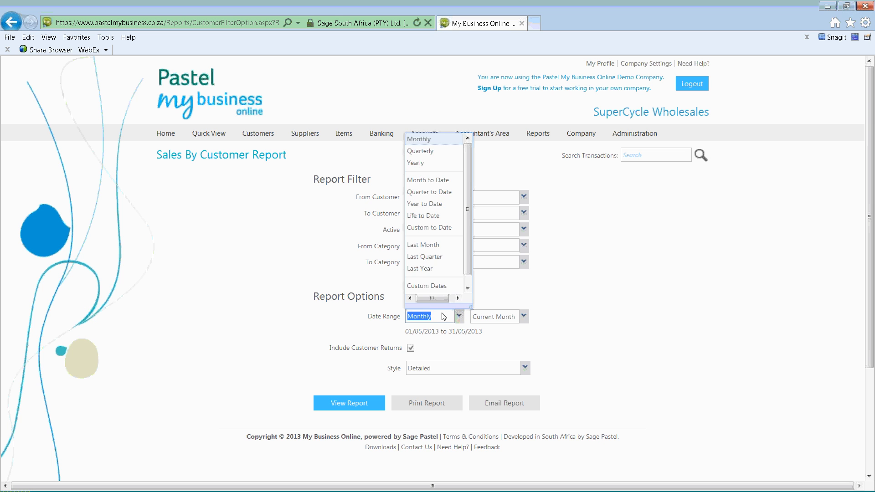
pyautogui.click(426, 150)
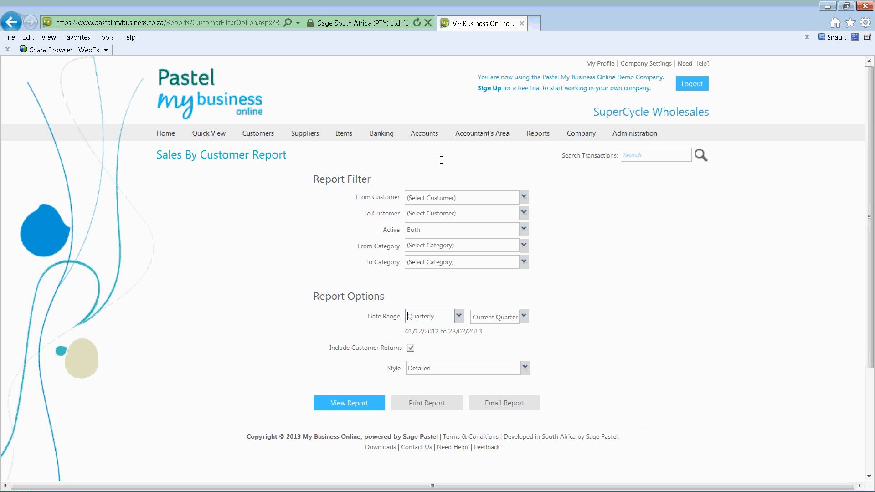
# Review the available quarters and styles, keep Current Quarter and Detailed, and view the Sales by Customer report
pyautogui.click(525, 316)
pyautogui.click(524, 316)
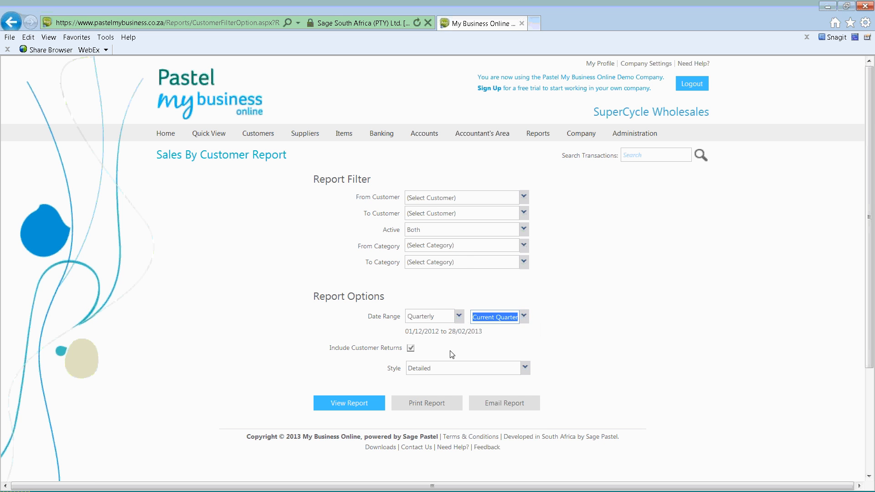
pyautogui.click(524, 316)
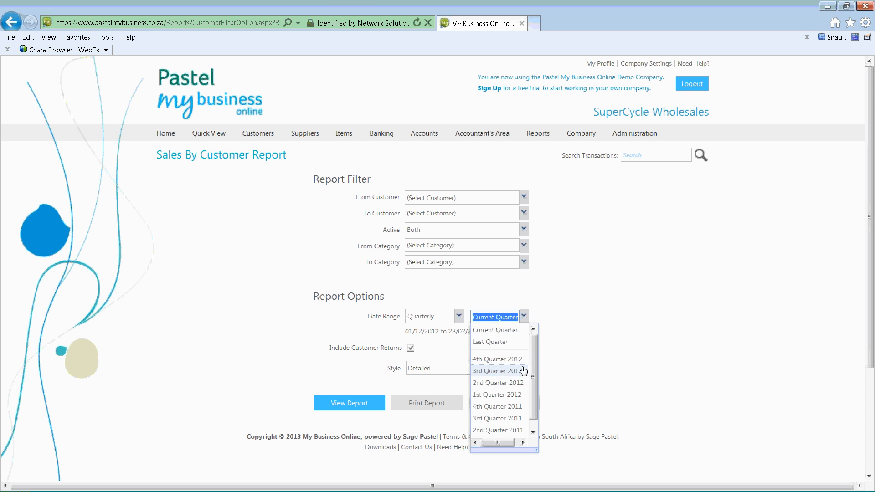
pyautogui.moveTo(531, 352); pyautogui.dragTo(533, 374)
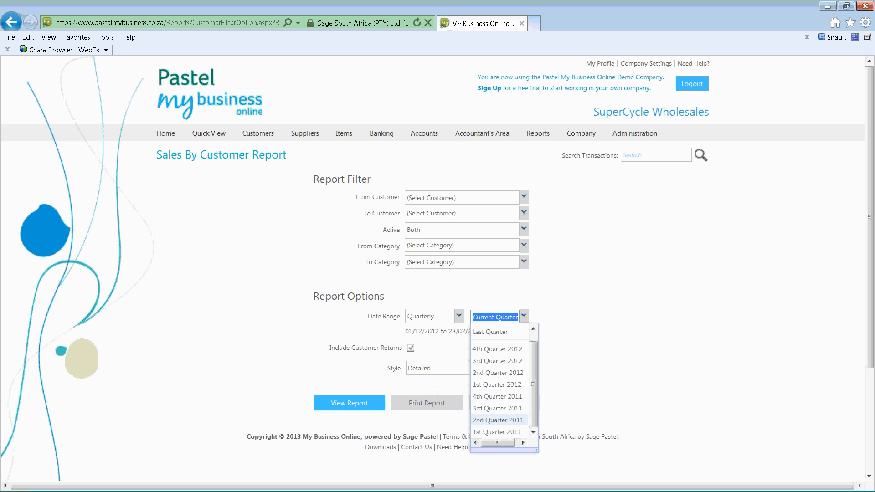
pyautogui.click(336, 355)
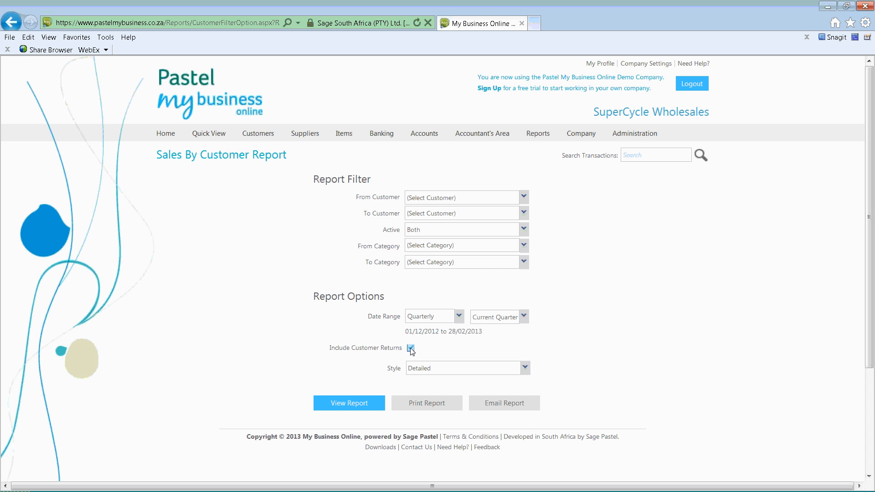
pyautogui.click(525, 369)
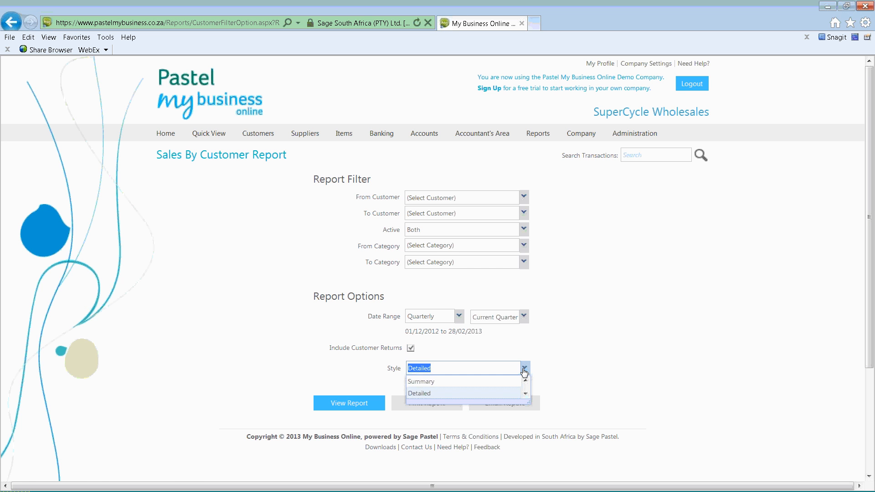
pyautogui.click(525, 371)
pyautogui.click(350, 405)
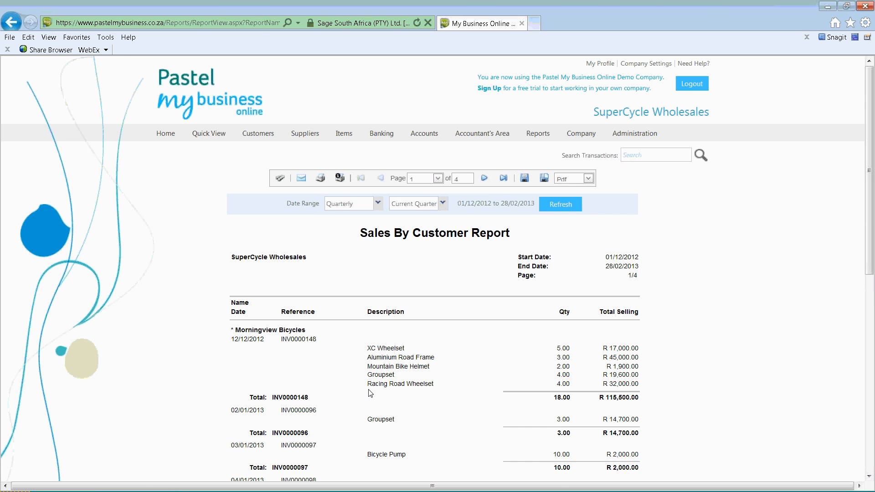
# Examine the invoice lines, quantities and selling totals per customer on the first page of the sales report
pyautogui.scroll(-2, 467, 357)
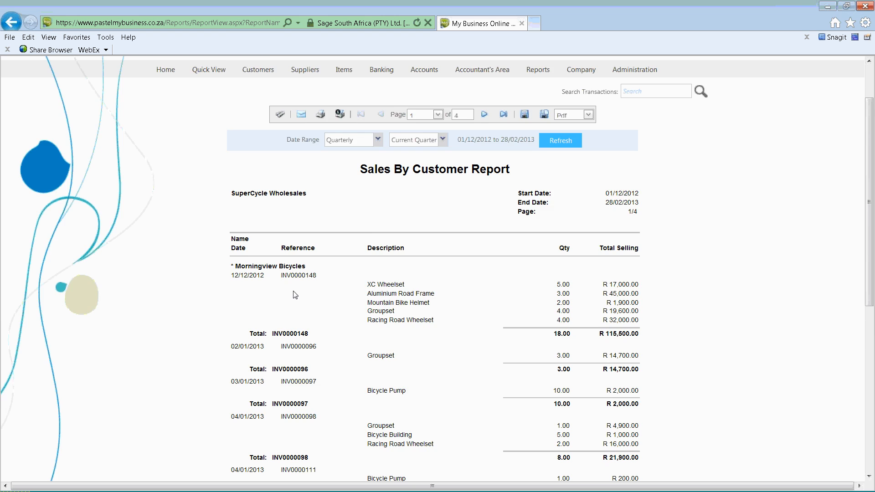
pyautogui.scroll(-2, 292, 292)
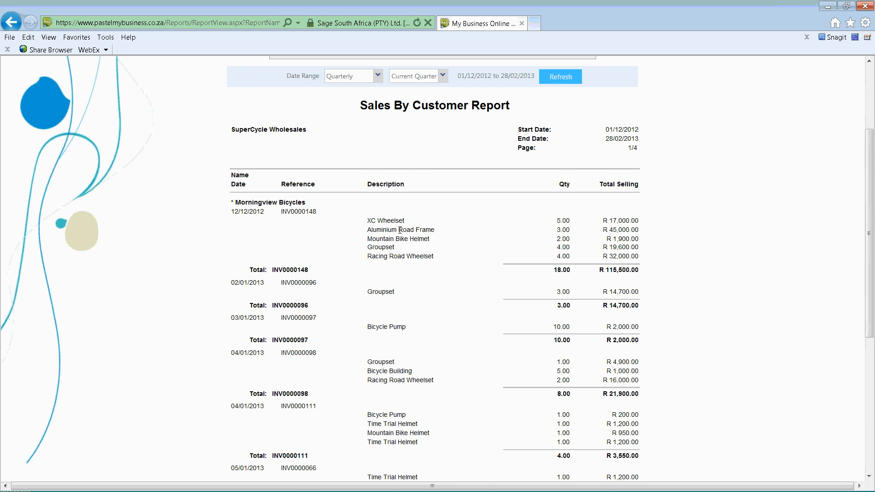
pyautogui.scroll(-8, 400, 223)
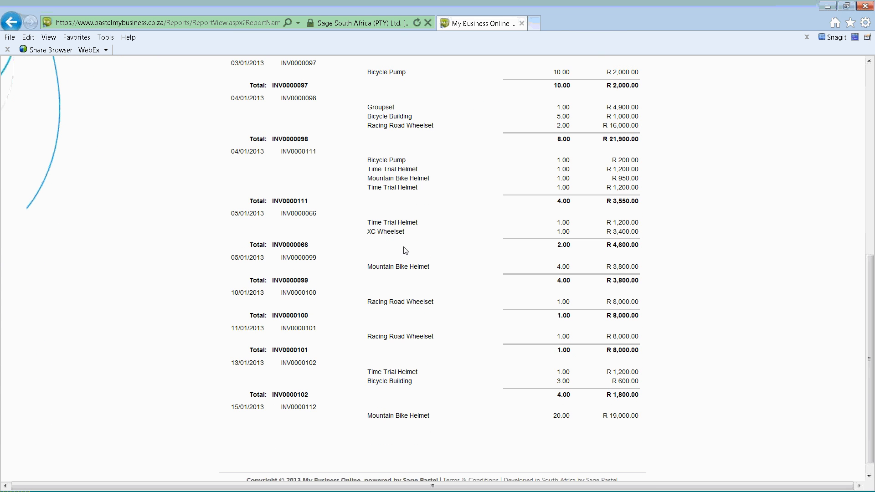
pyautogui.scroll(10, 378, 240)
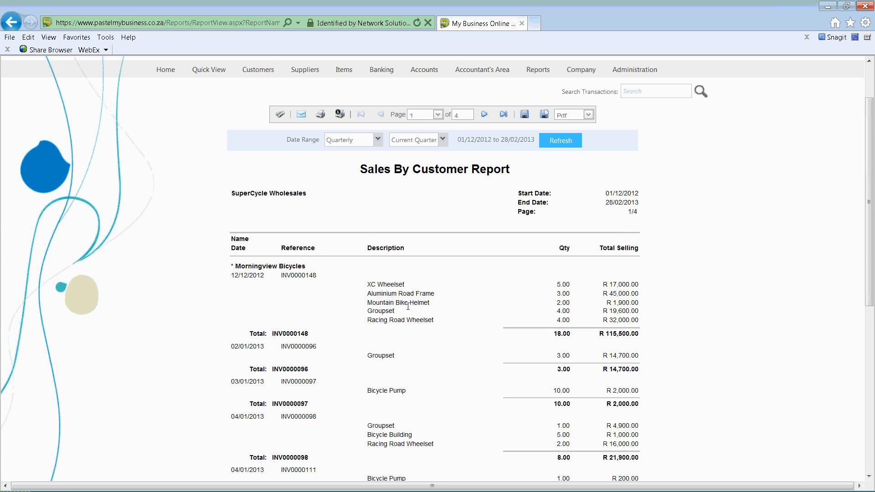
pyautogui.scroll(-10, 408, 306)
pyautogui.scroll(12, 400, 317)
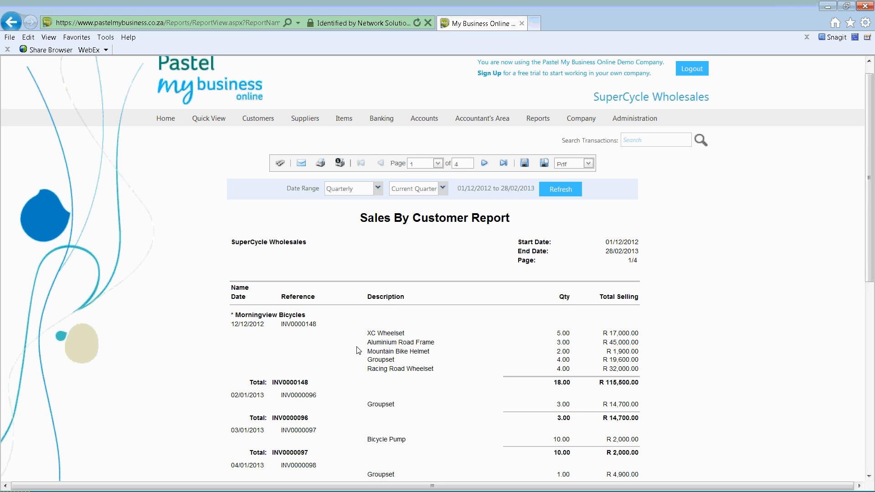
pyautogui.scroll(-12, 594, 362)
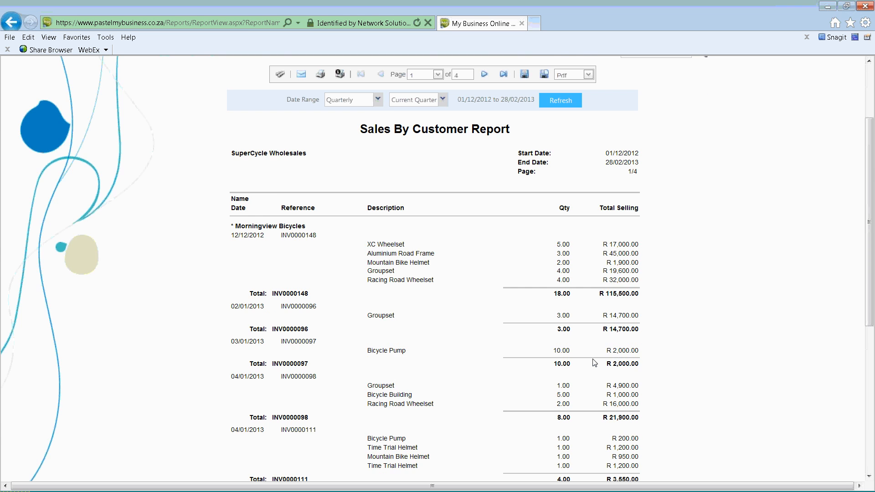
pyautogui.scroll(12, 595, 363)
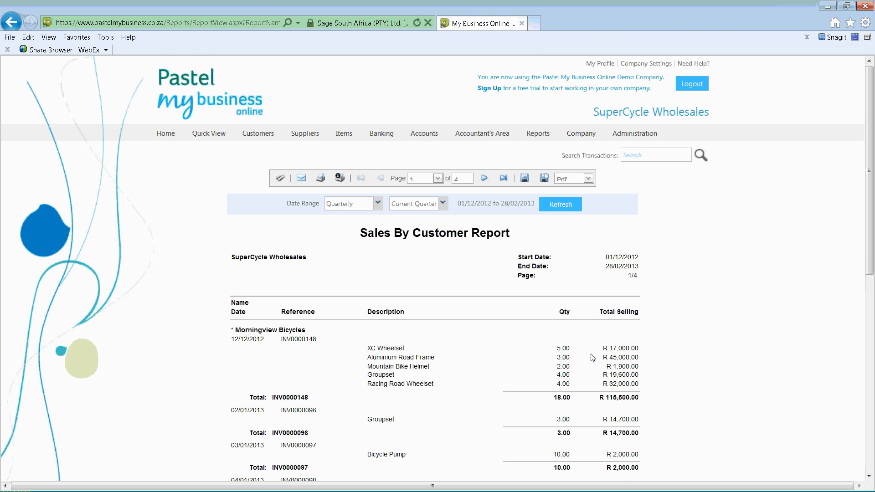
# View the Customer Balances - Days Outstanding report in Summary style, run at 08/05/2013
pyautogui.moveTo(259, 178)
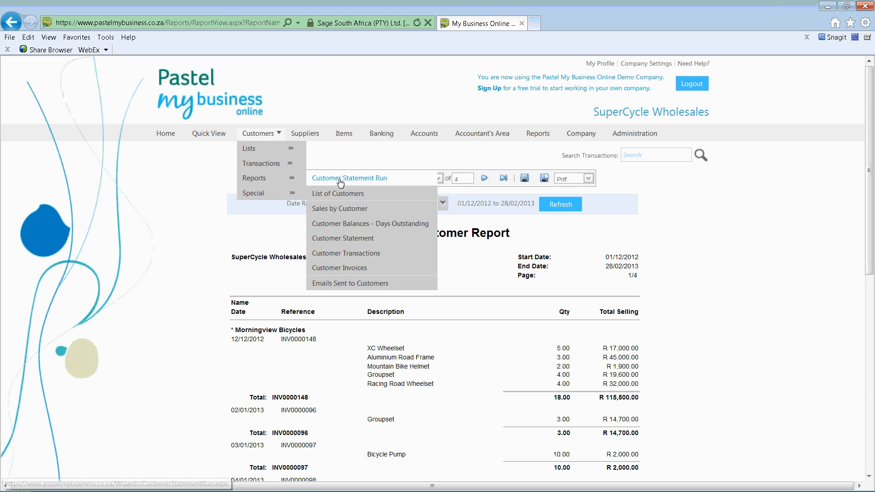
pyautogui.click(363, 232)
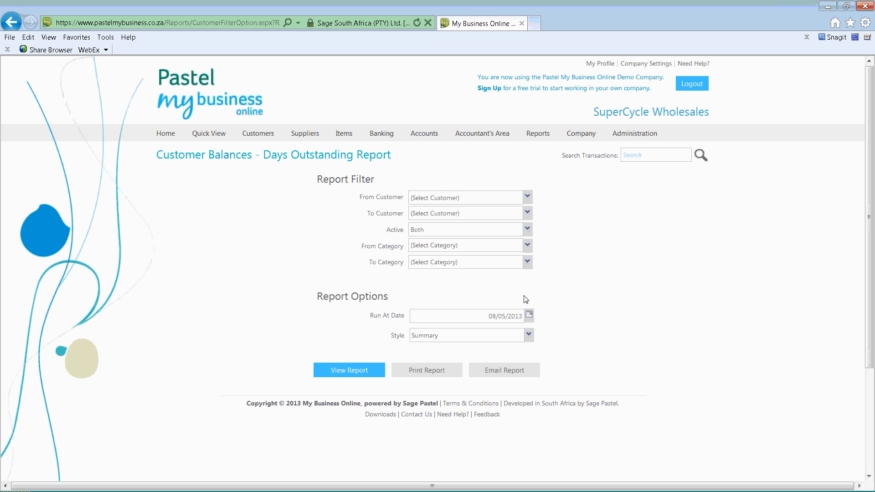
pyautogui.click(337, 369)
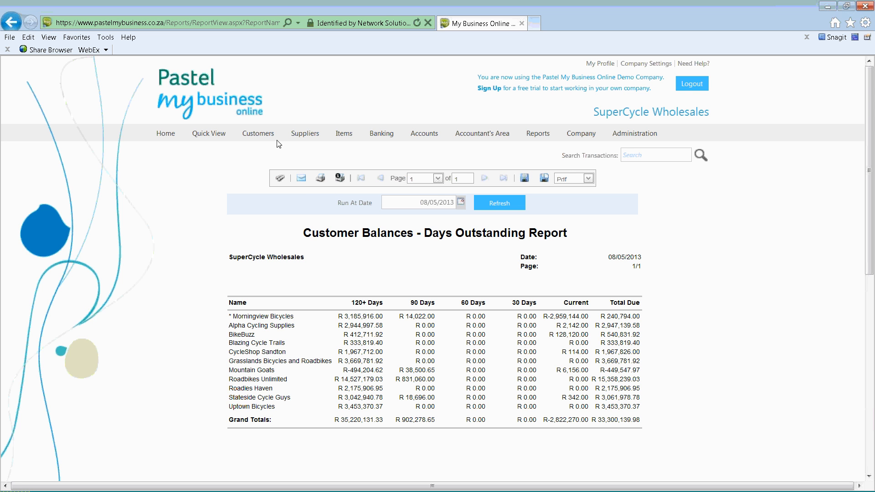
# Open the filter and report options of the Customer Statement report
pyautogui.moveTo(268, 138)
pyautogui.moveTo(285, 178)
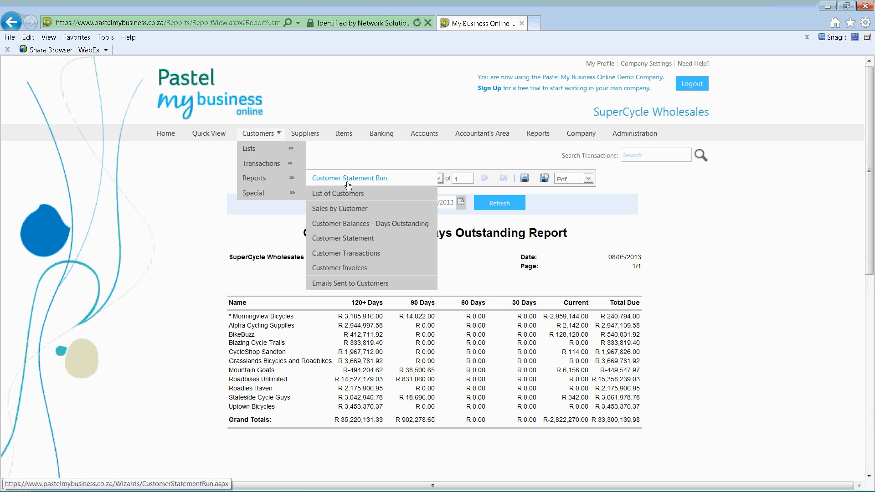
pyautogui.click(359, 239)
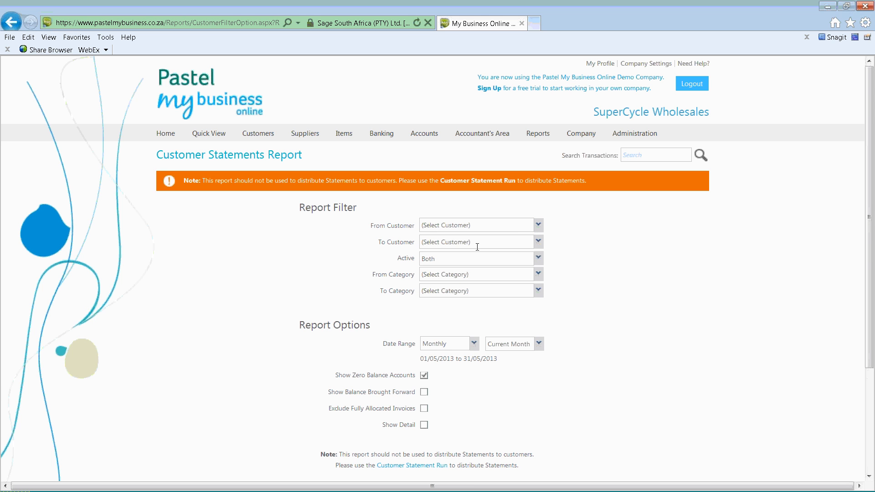
# Set the Customer Statements Report to the Yearly, Current Year date range, enable Show Detail, and view the report
pyautogui.scroll(-2, 485, 419)
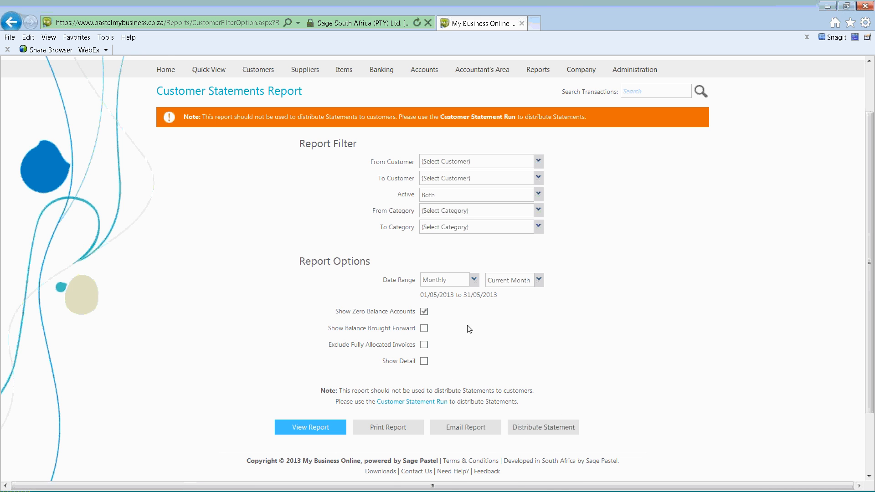
pyautogui.scroll(3, 472, 326)
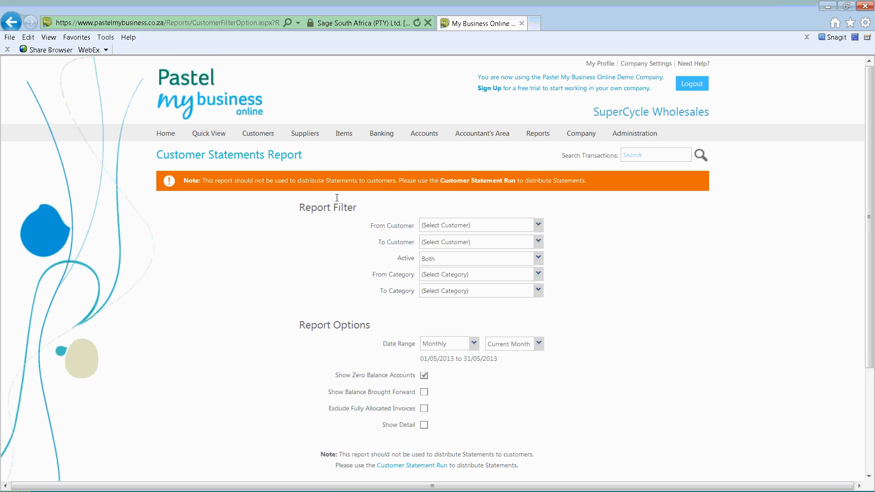
pyautogui.scroll(-3, 539, 438)
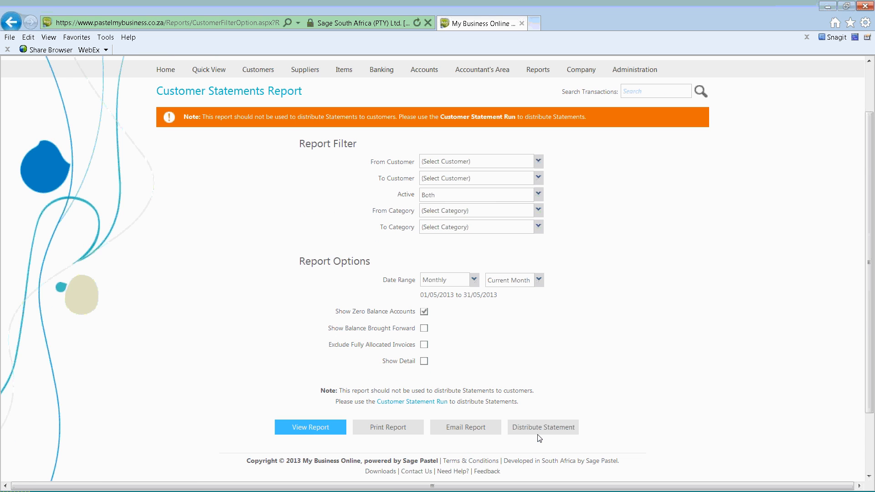
pyautogui.scroll(-3, 539, 438)
pyautogui.click(474, 200)
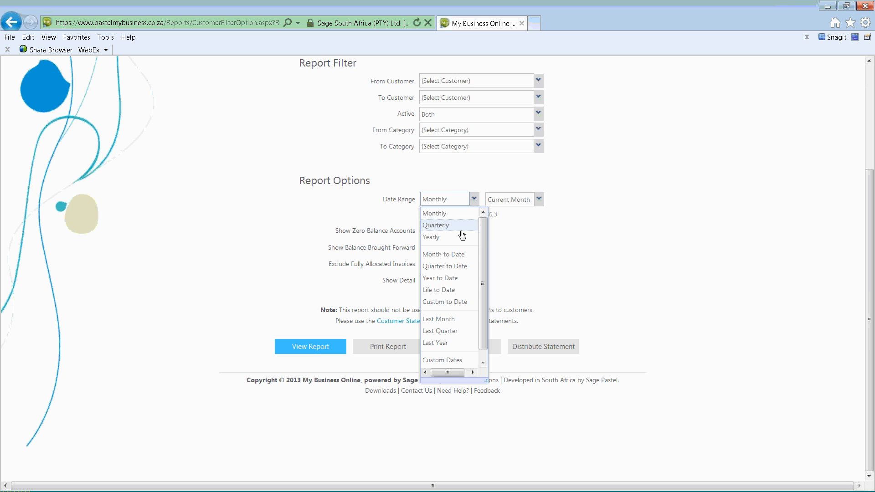
pyautogui.click(461, 230)
pyautogui.click(473, 201)
pyautogui.click(456, 237)
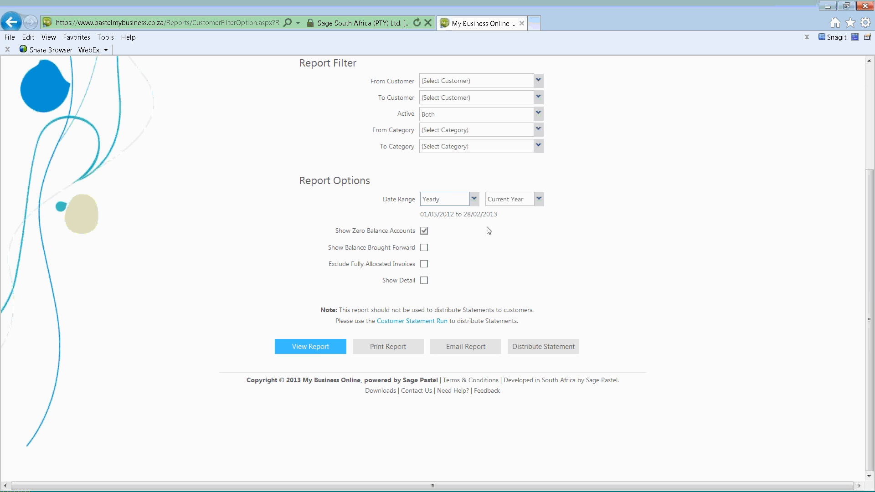
pyautogui.click(424, 280)
pyautogui.click(322, 347)
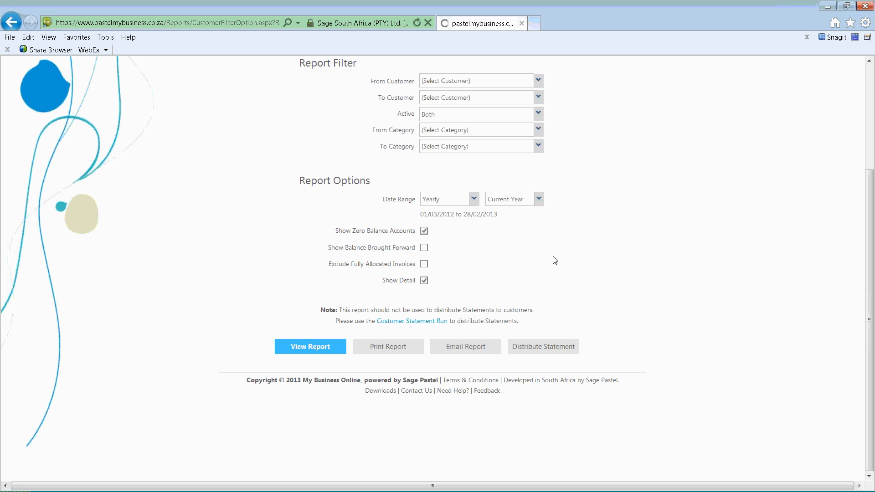
# Examine the first statement page for Morningview Bicycles, including the transaction lines, ageing balances and amount due
pyautogui.scroll(-2, 556, 264)
pyautogui.scroll(-1, 557, 268)
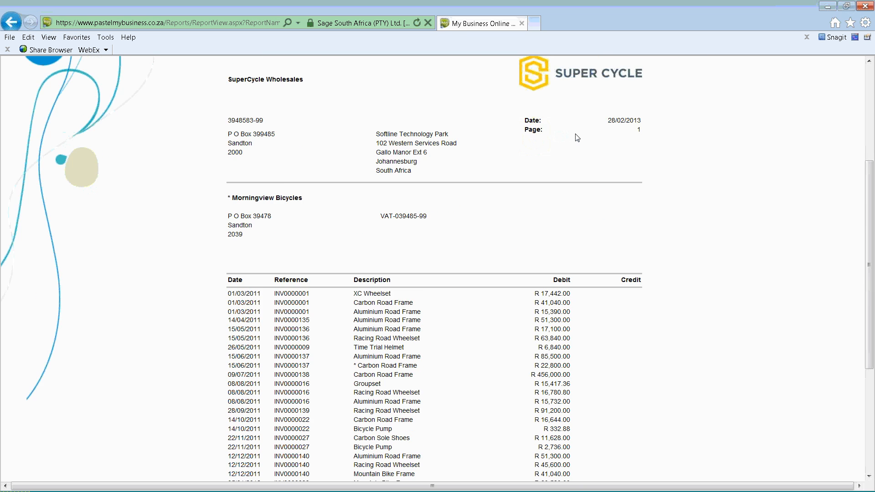
pyautogui.scroll(2, 572, 141)
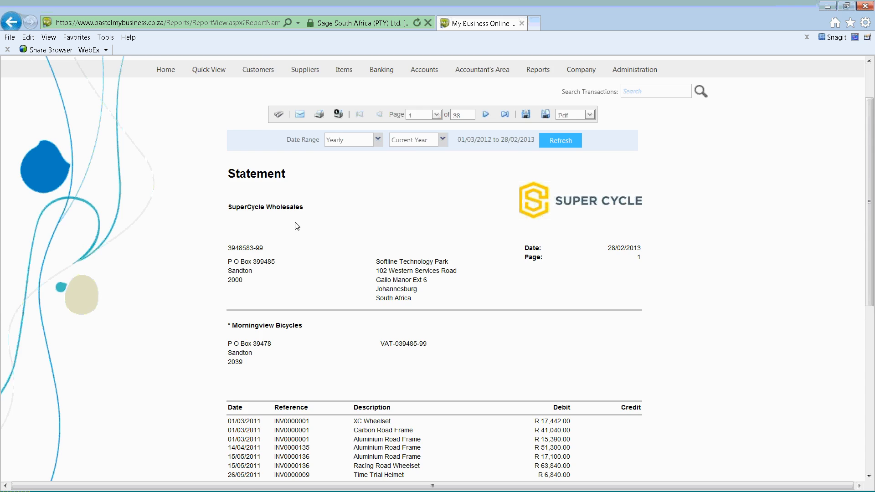
pyautogui.scroll(-4, 298, 225)
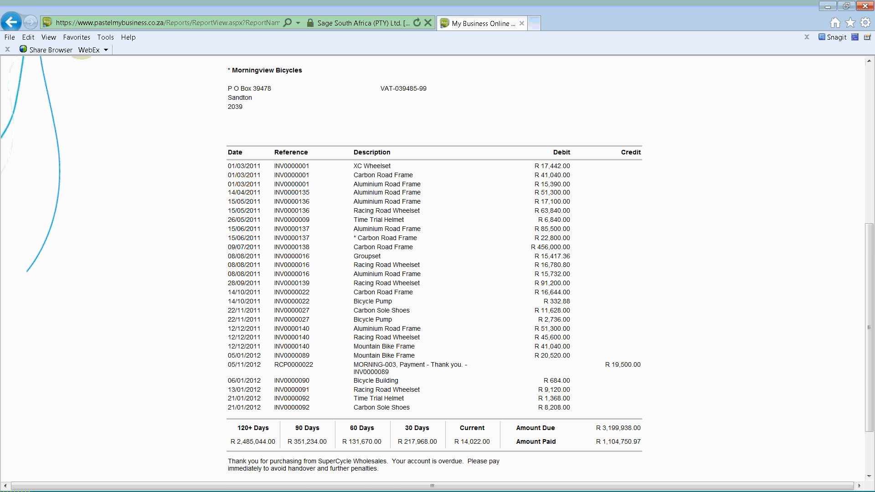
pyautogui.scroll(-1, 606, 333)
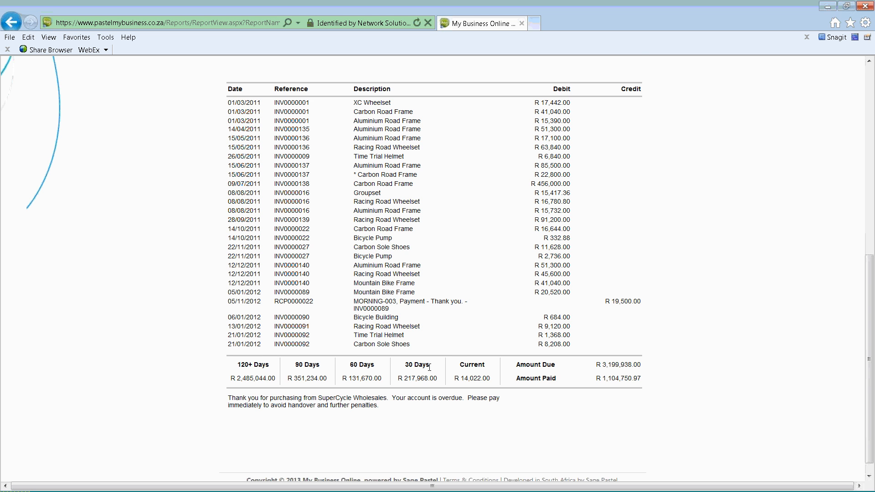
pyautogui.scroll(1, 436, 360)
pyautogui.scroll(3, 436, 361)
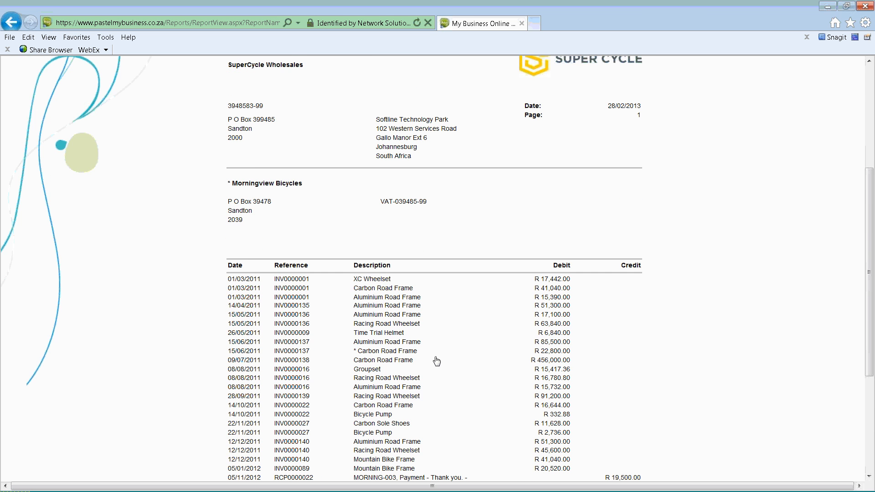
pyautogui.scroll(5, 435, 359)
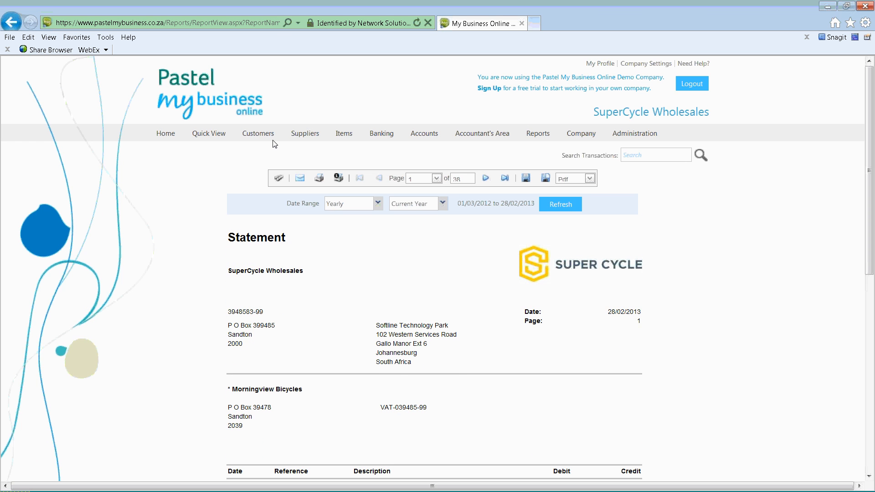
# View the Customer Transactions report for the Quarterly, Current Quarter date range and look through the transactions listed per customer
pyautogui.moveTo(257, 134)
pyautogui.moveTo(259, 177)
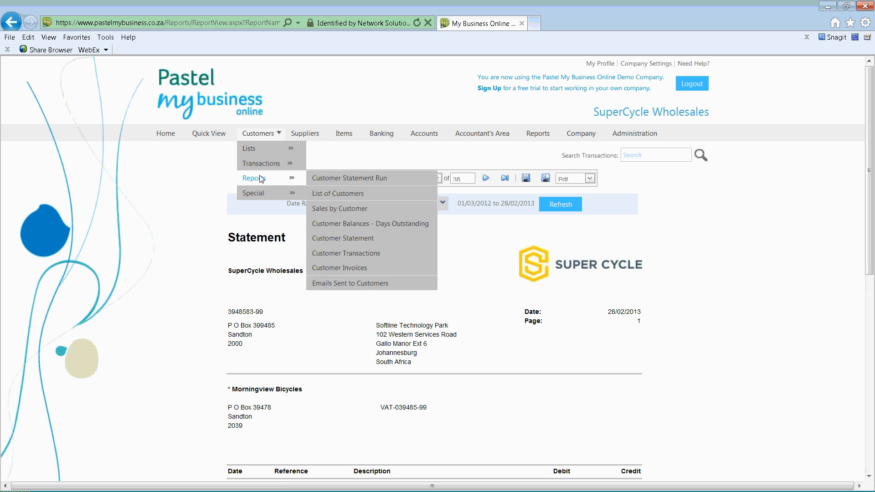
pyautogui.click(361, 258)
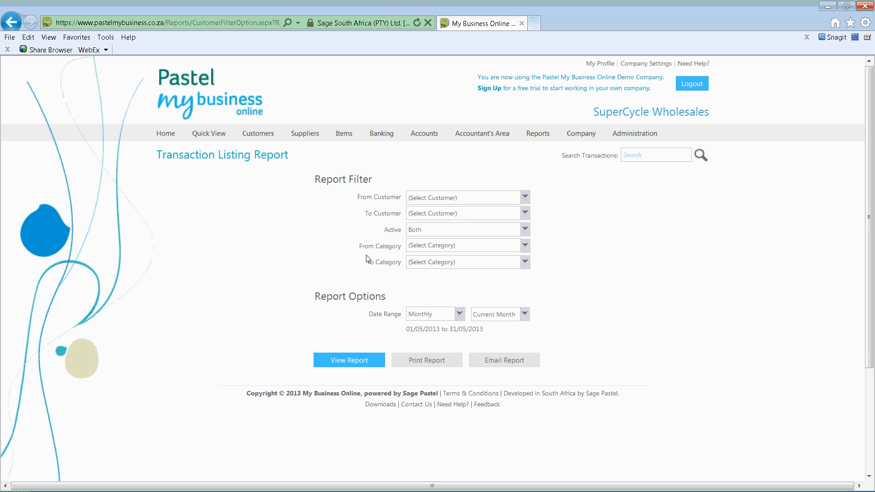
pyautogui.click(460, 314)
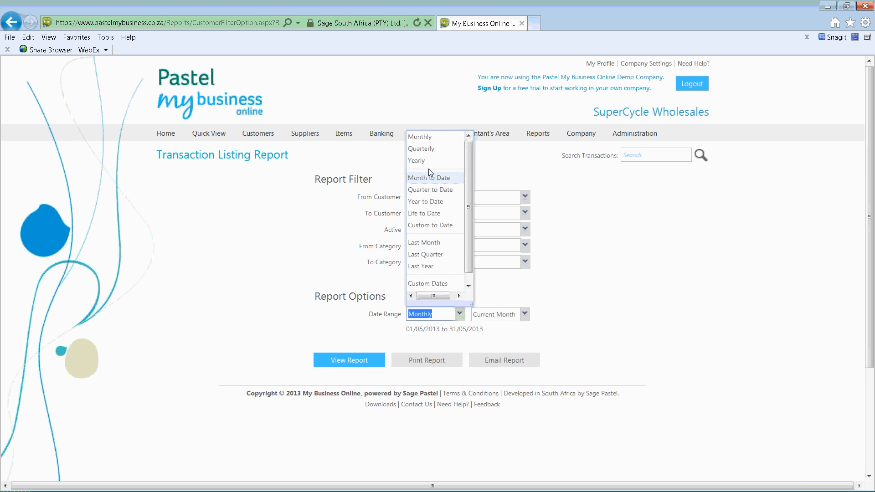
pyautogui.click(430, 150)
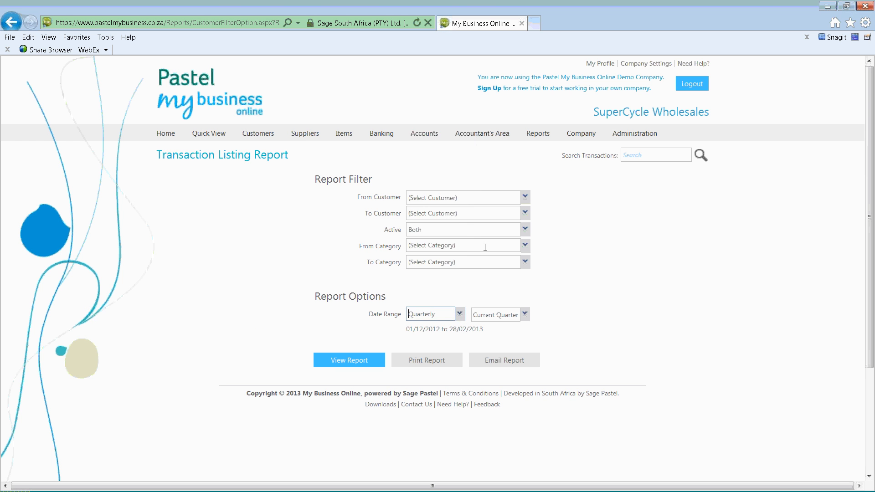
pyautogui.click(359, 368)
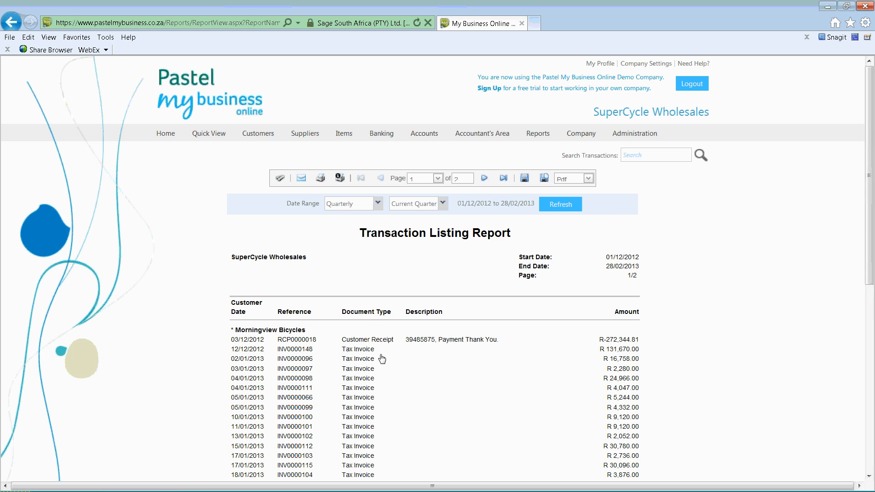
pyautogui.scroll(-3, 418, 356)
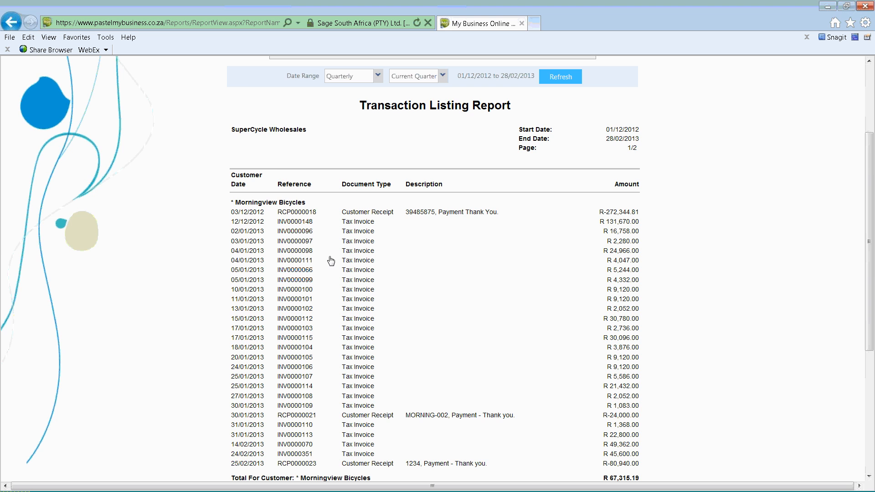
pyautogui.scroll(-2, 358, 256)
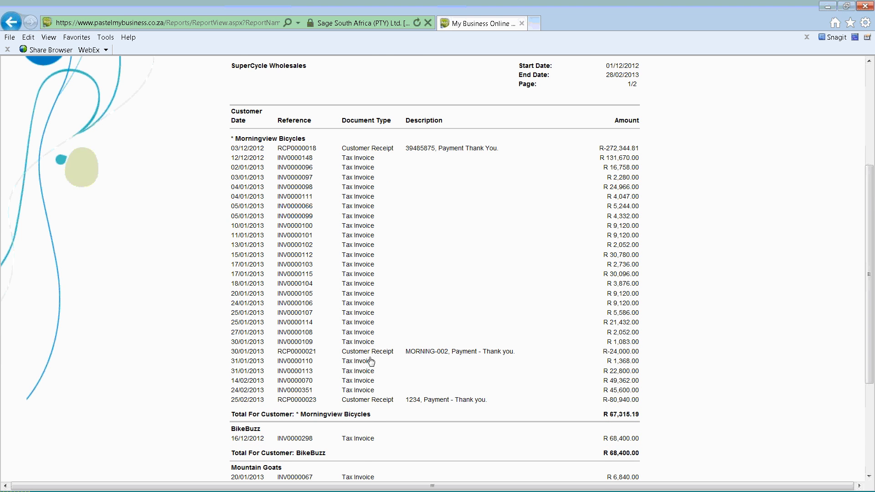
pyautogui.scroll(-2, 370, 354)
pyautogui.scroll(8, 370, 352)
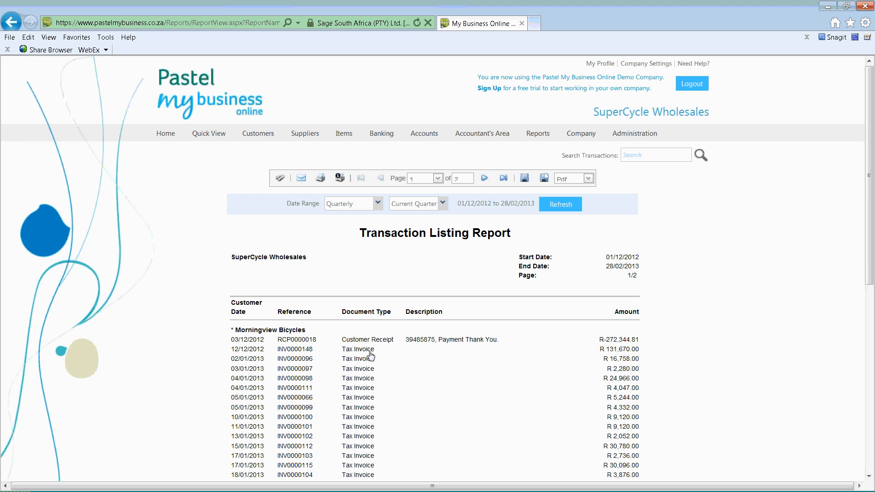
# Open the Customer Invoices report options and set the date range to Yearly, Current Year
pyautogui.moveTo(264, 134)
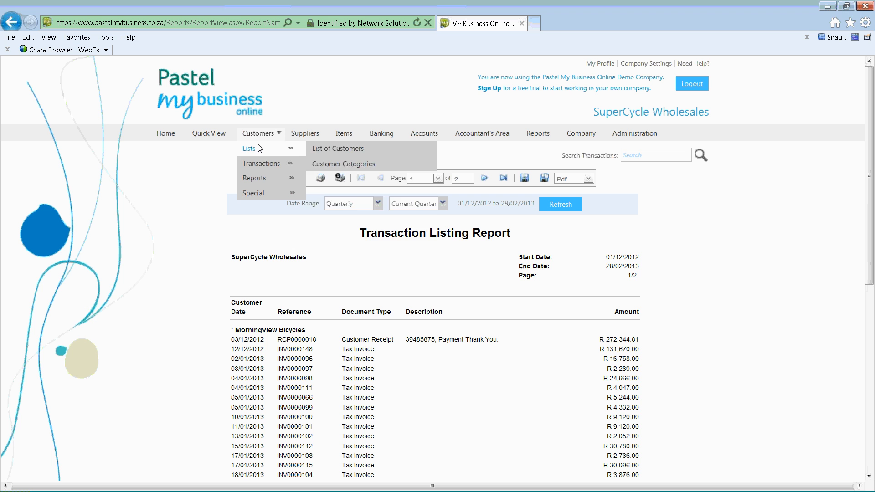
pyautogui.moveTo(261, 168)
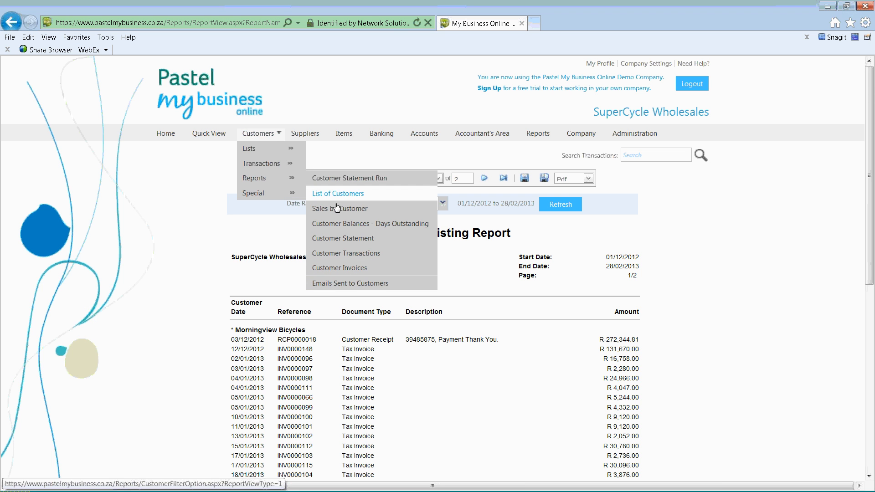
pyautogui.click(367, 270)
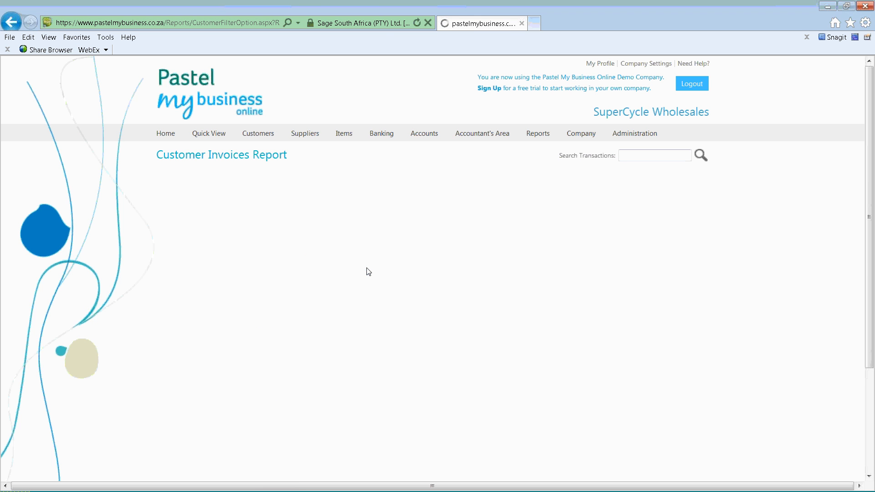
pyautogui.click(458, 315)
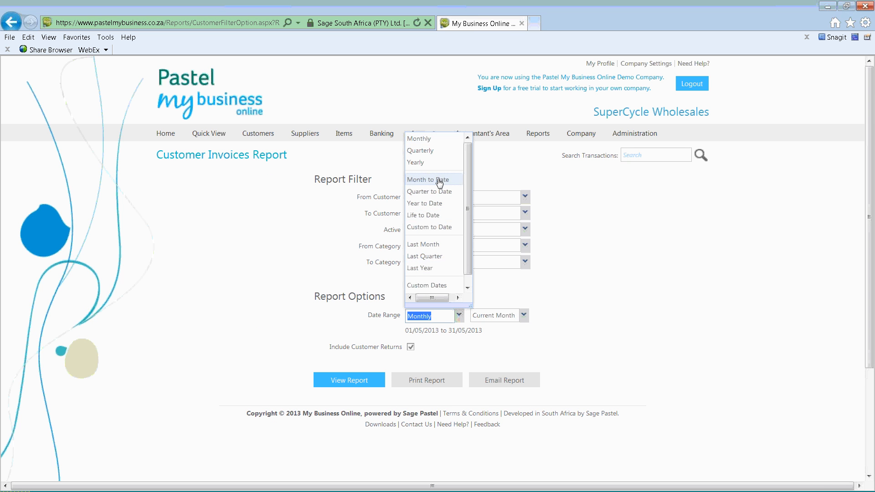
pyautogui.click(433, 150)
pyautogui.click(459, 315)
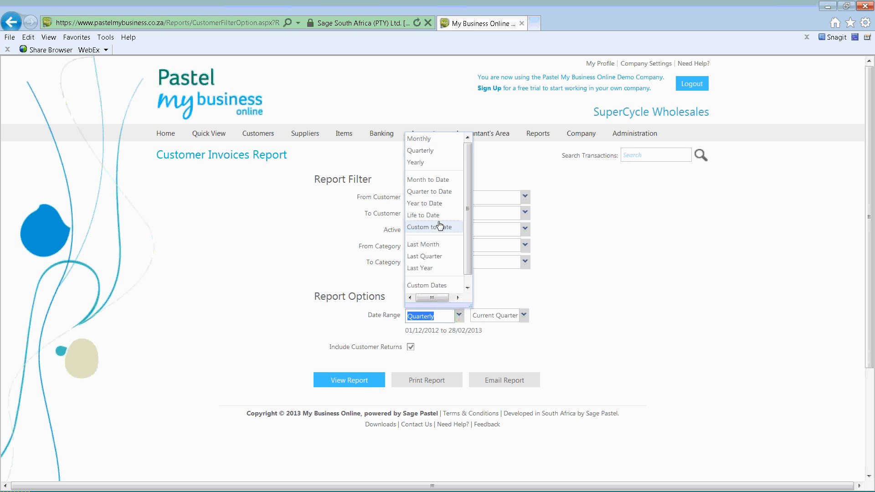
pyautogui.click(436, 163)
pyautogui.click(524, 315)
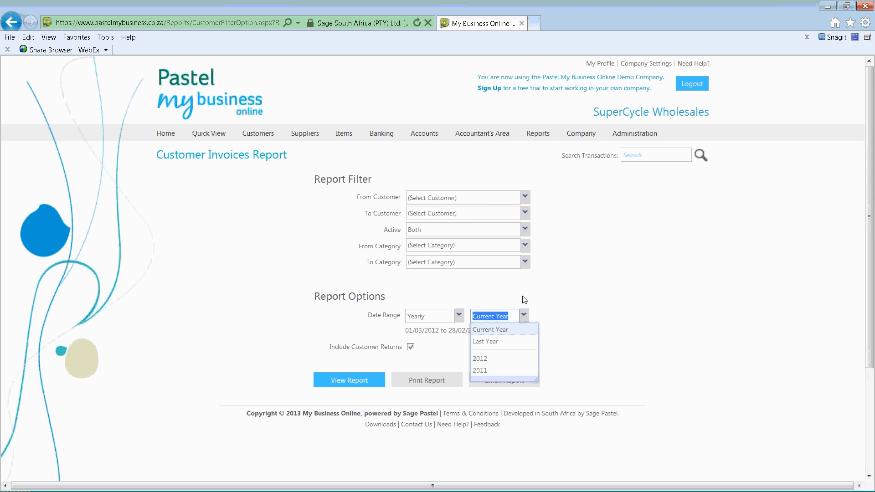
pyautogui.click(513, 330)
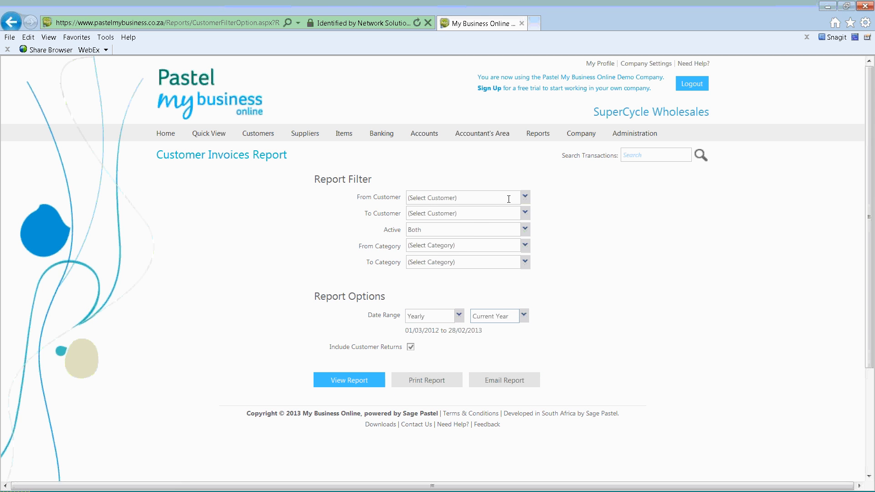
# Limit the Customer Invoices report to Morningview Bicycles as both the from and to customer, and view it
pyautogui.click(524, 197)
pyautogui.click(451, 223)
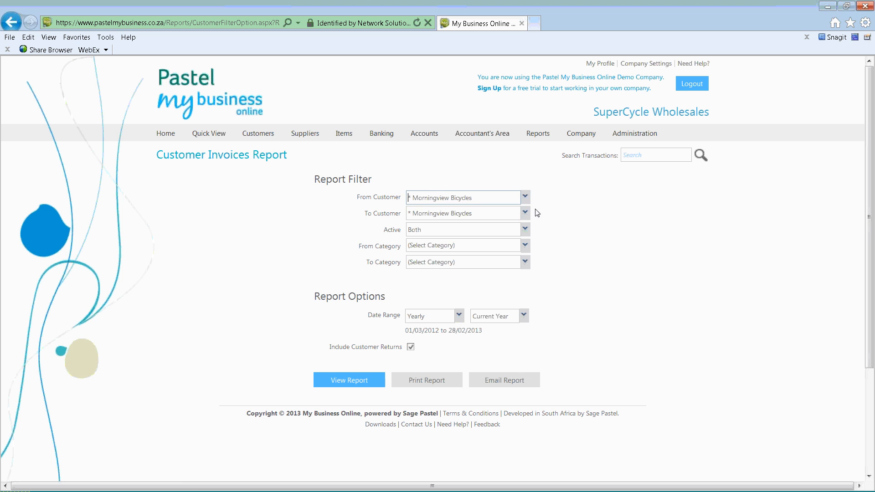
pyautogui.click(379, 383)
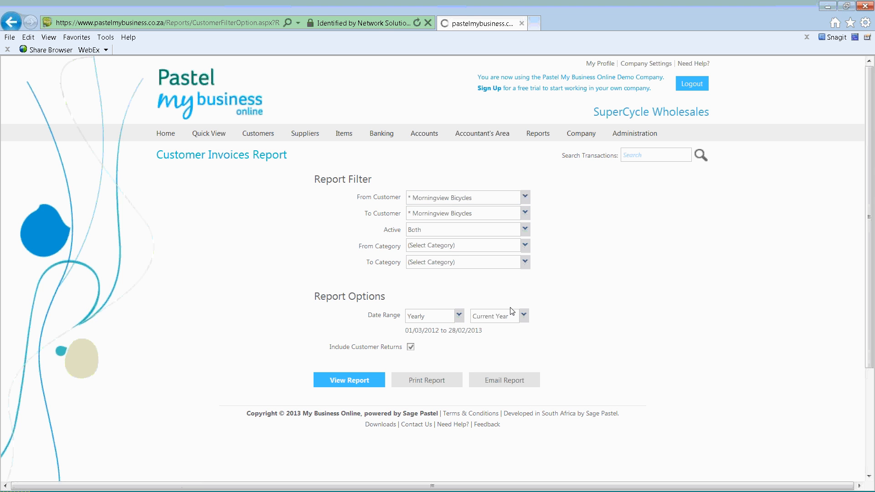
# Look through the Morningview Bicycles invoices and credit notes, and open the first invoice, dated 14/03/2012
pyautogui.scroll(-3, 586, 307)
pyautogui.scroll(-2, 586, 306)
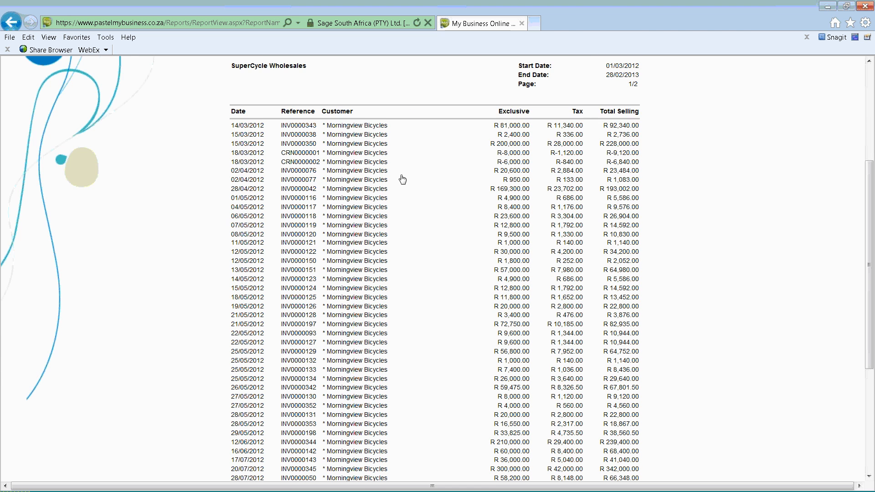
pyautogui.scroll(2, 310, 157)
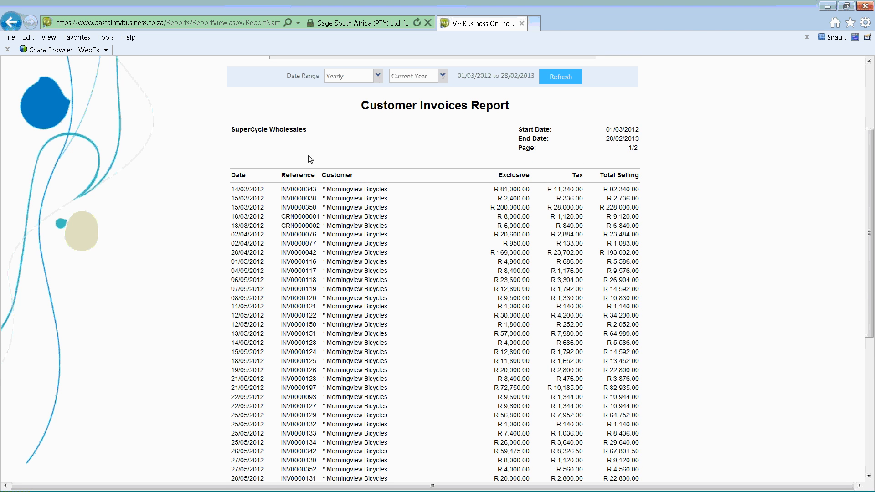
pyautogui.scroll(-2, 351, 255)
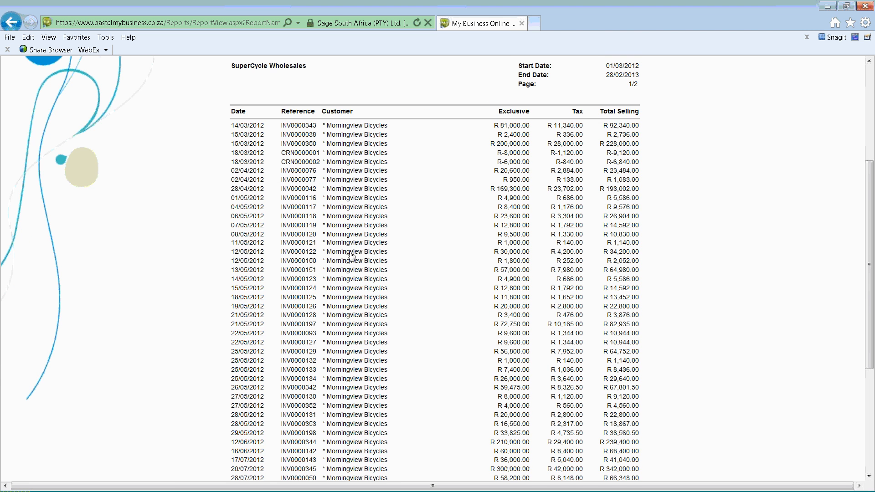
pyautogui.scroll(-6, 351, 256)
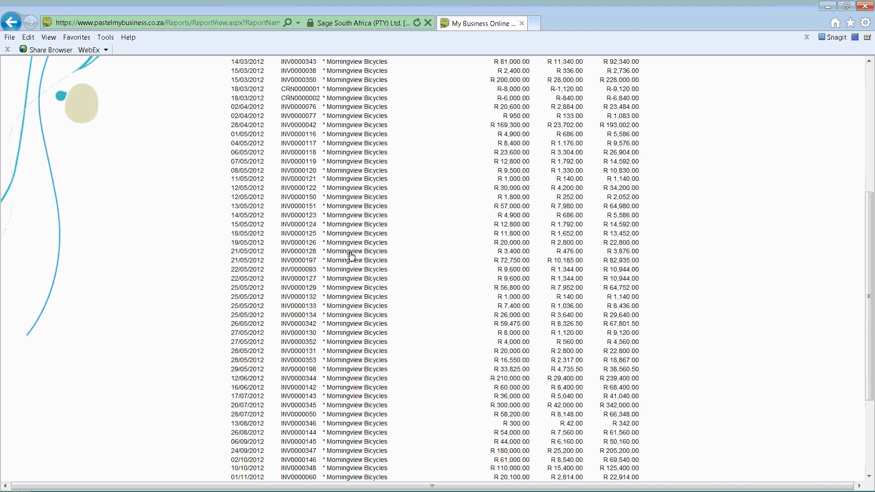
pyautogui.scroll(3, 351, 256)
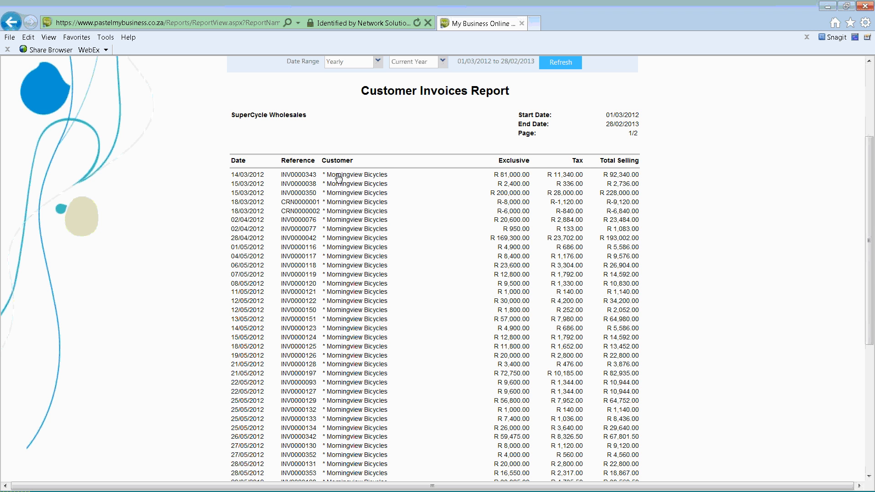
pyautogui.click(299, 177)
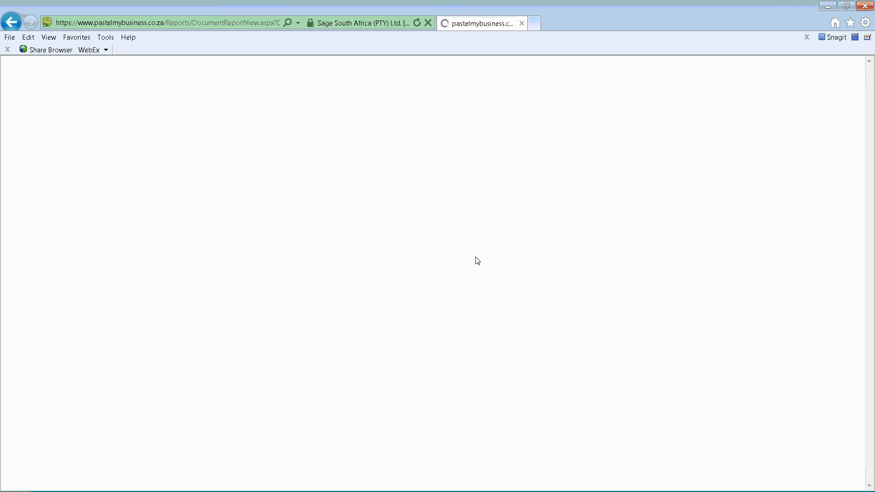
# Look through the Morningview Bicycles tax invoice dated 14/03/2012, and return to the Customer Invoices report
pyautogui.scroll(-5, 502, 254)
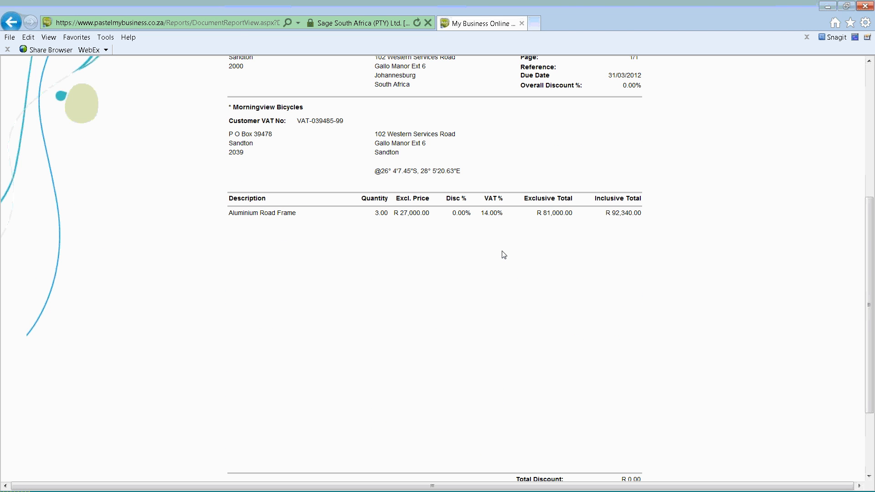
pyautogui.scroll(1, 504, 254)
pyautogui.scroll(3, 503, 253)
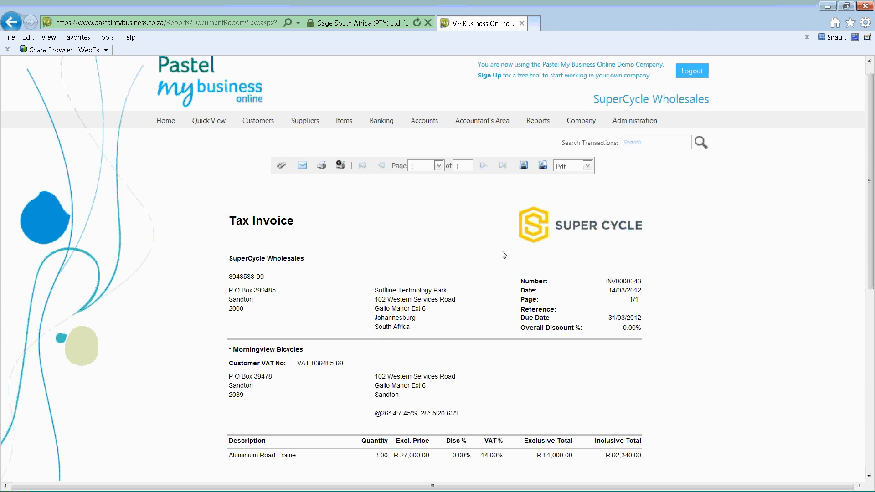
pyautogui.click(10, 22)
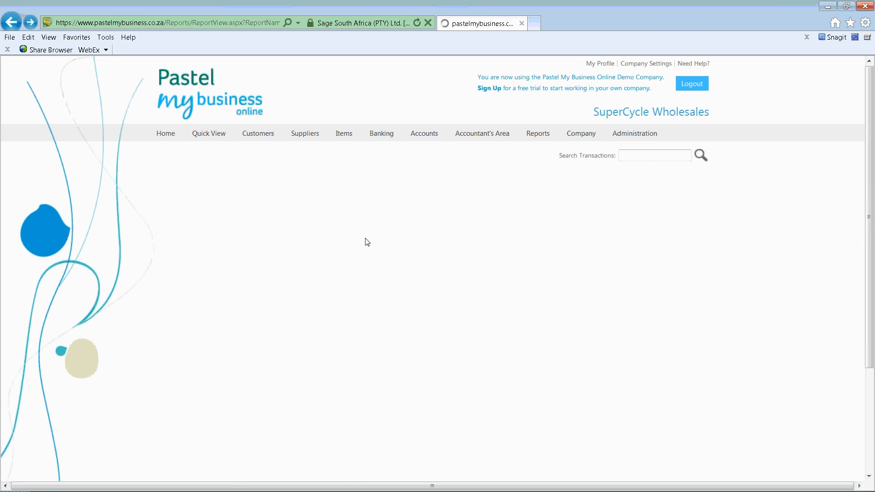
pyautogui.scroll(1, 364, 301)
pyautogui.scroll(1, 363, 301)
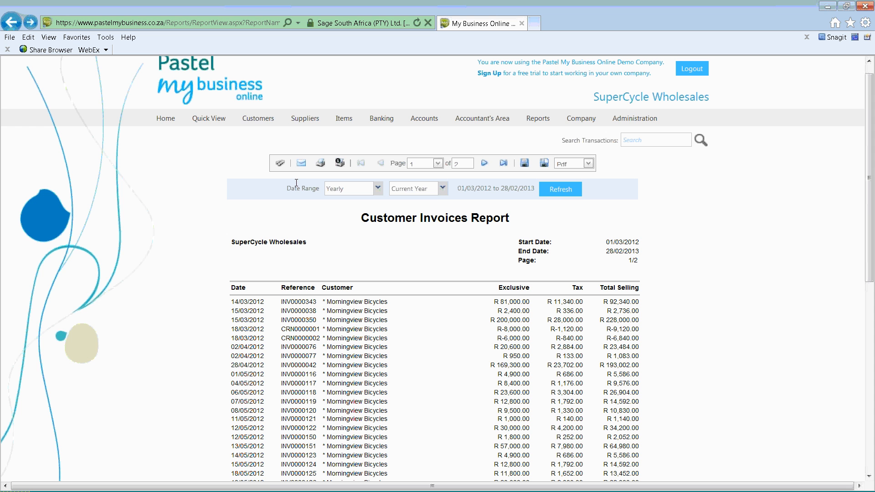
# View the Emails Sent to Customers report for the Yearly, Current Year date range
pyautogui.moveTo(262, 124)
pyautogui.moveTo(266, 164)
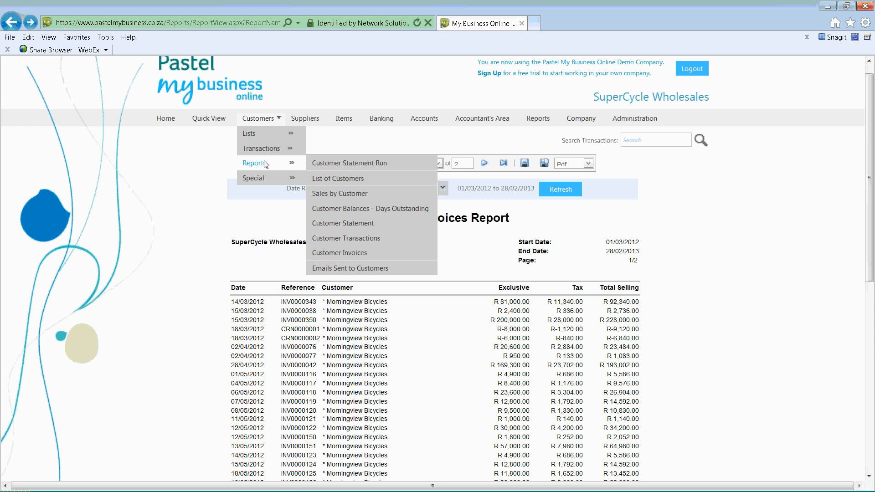
pyautogui.click(357, 270)
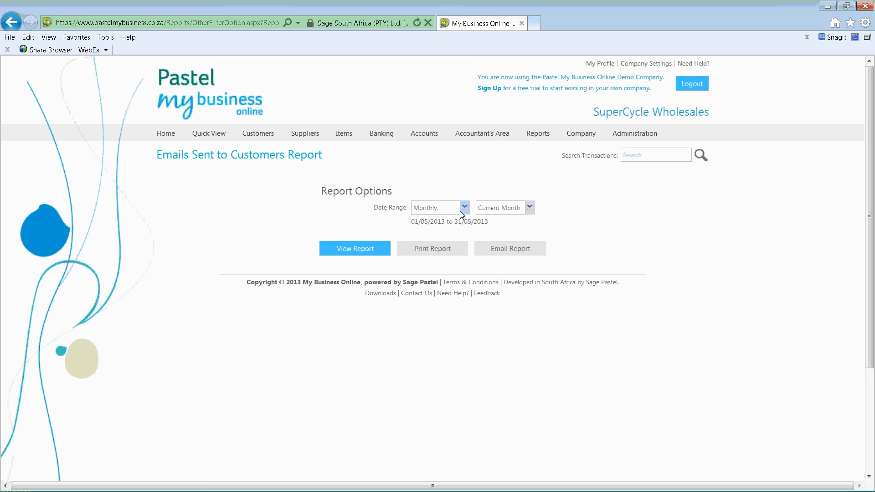
pyautogui.click(464, 207)
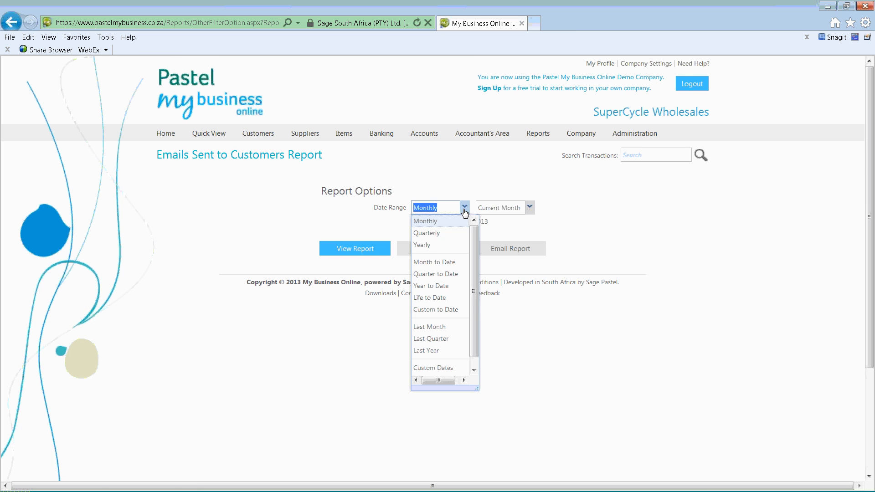
pyautogui.click(440, 244)
pyautogui.click(379, 251)
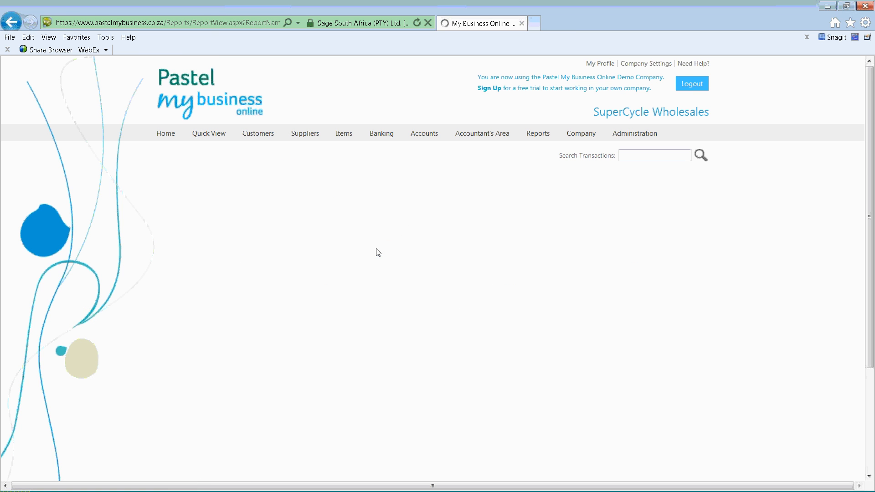
# Look through the emails listed on the first page of the Emails Sent to Customers report
pyautogui.scroll(-1, 372, 273)
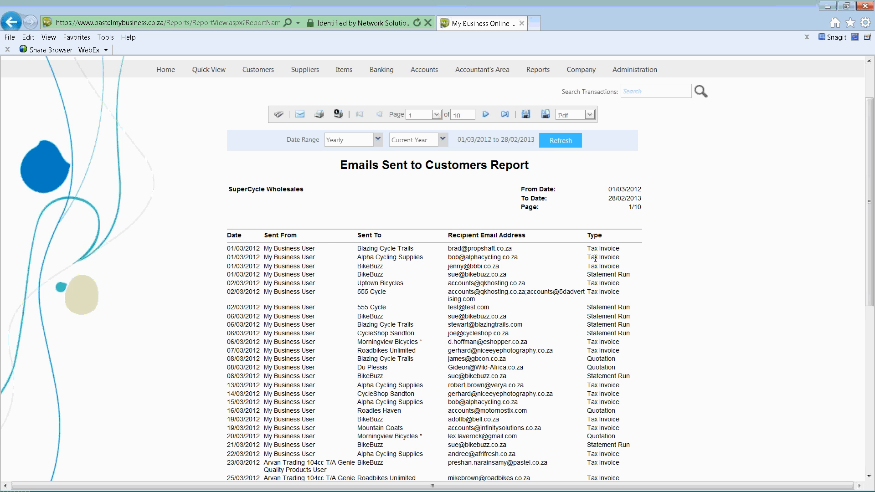
pyautogui.scroll(-2, 567, 290)
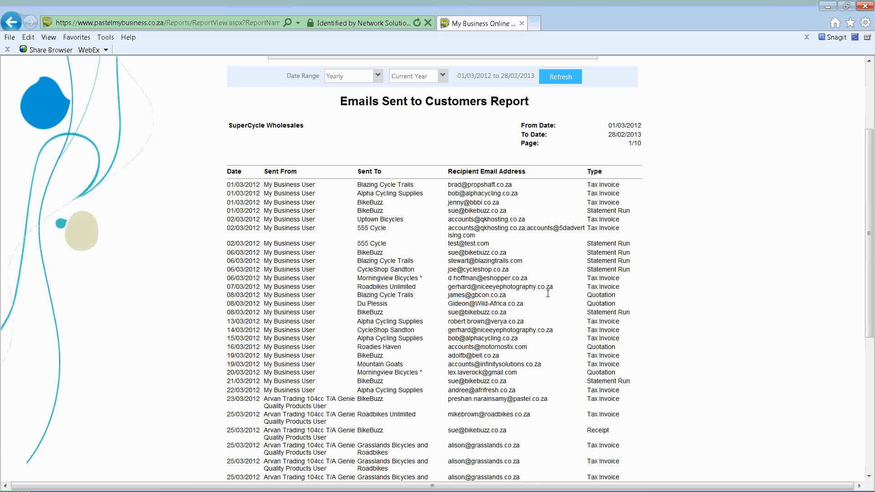
pyautogui.scroll(-2, 531, 289)
pyautogui.scroll(-2, 531, 289)
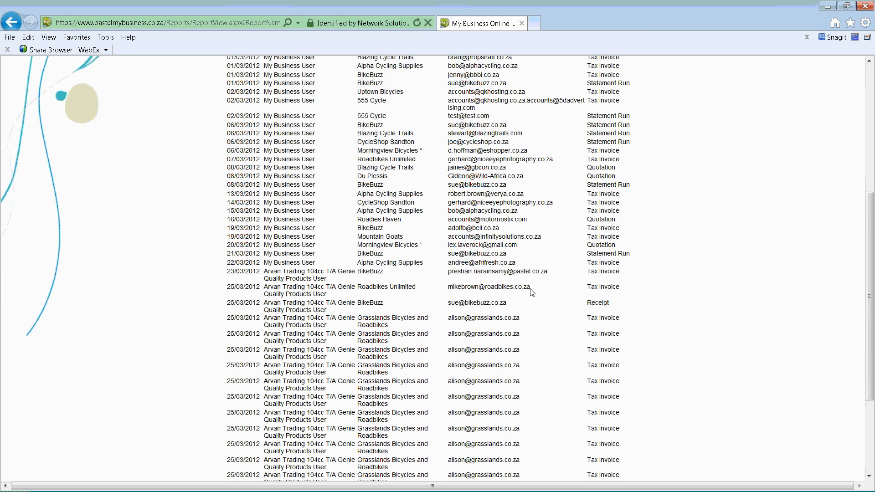
pyautogui.scroll(8, 531, 292)
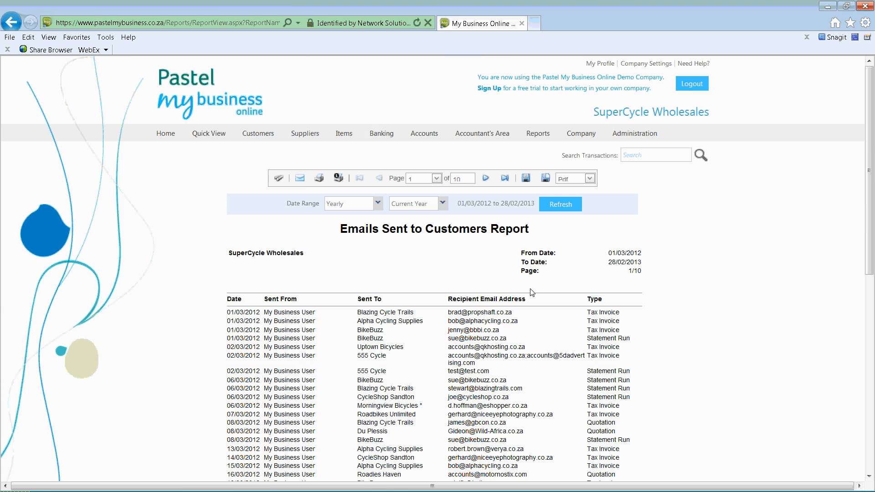
# Start a customer opening balance adjustment and select Morningview Bicycles as the customer
pyautogui.moveTo(252, 139)
pyautogui.moveTo(258, 179)
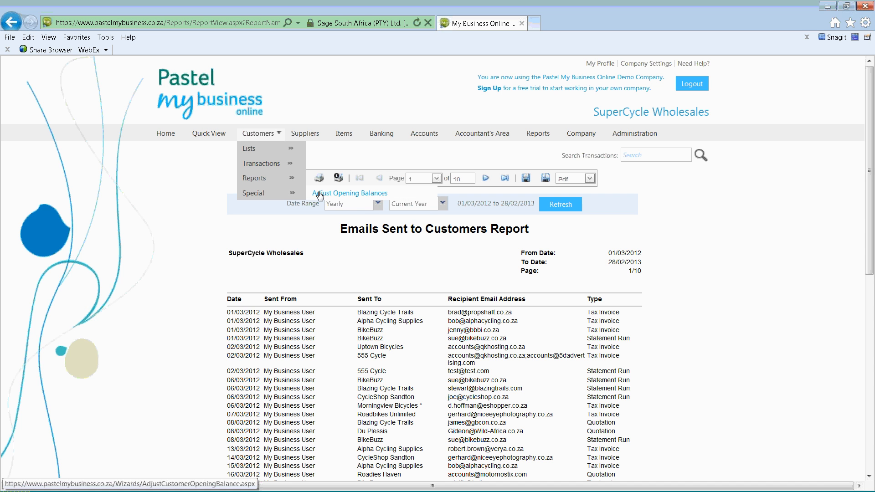
pyautogui.click(320, 195)
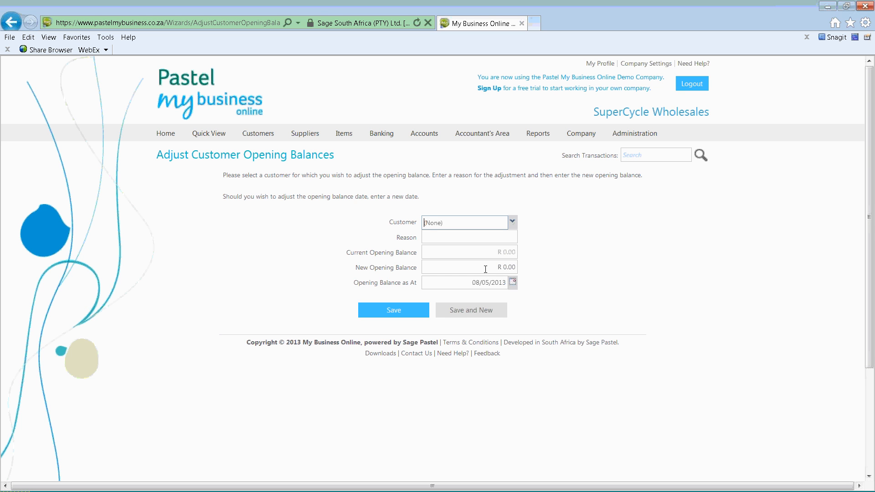
pyautogui.click(512, 221)
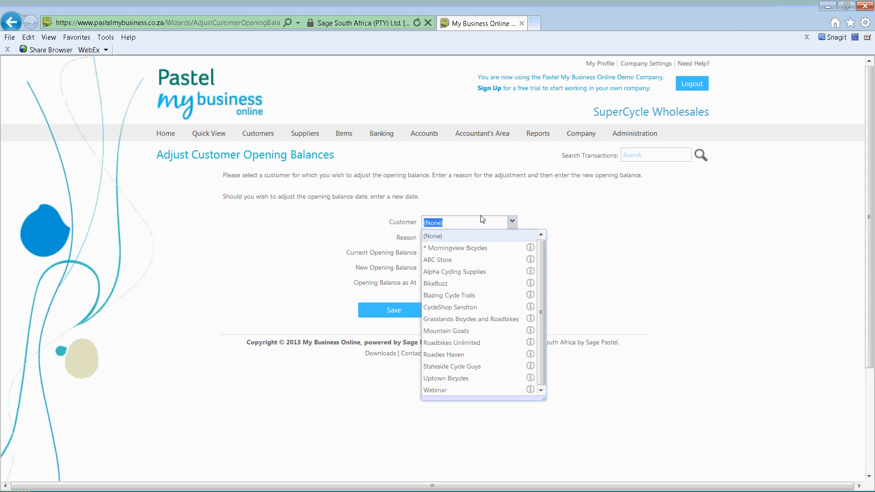
pyautogui.click(454, 248)
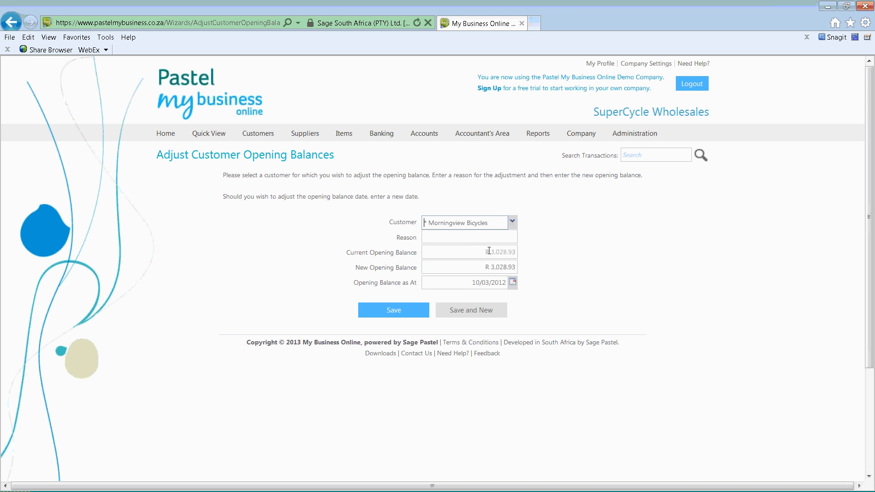
# Set the new opening balance to 2028.93, enter "dfjgldfgohrhthk" as the reason, and save the adjustment
pyautogui.click(476, 268)
pyautogui.click(543, 267)
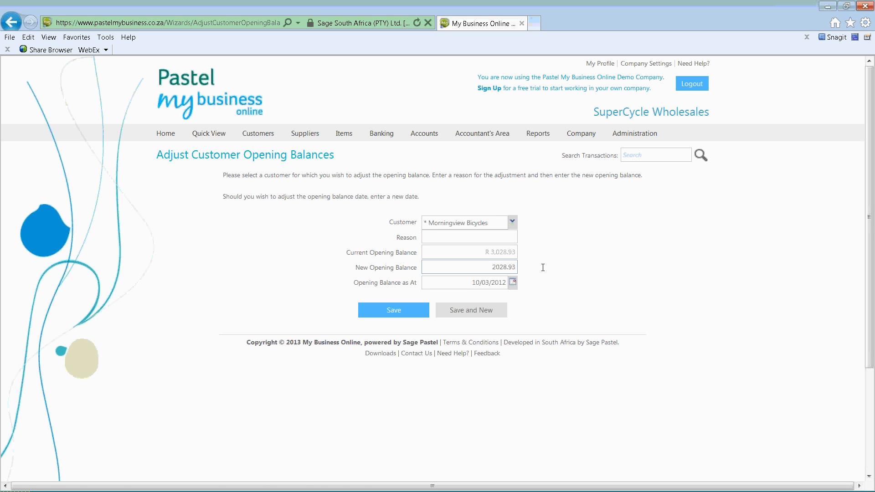
pyautogui.click(395, 314)
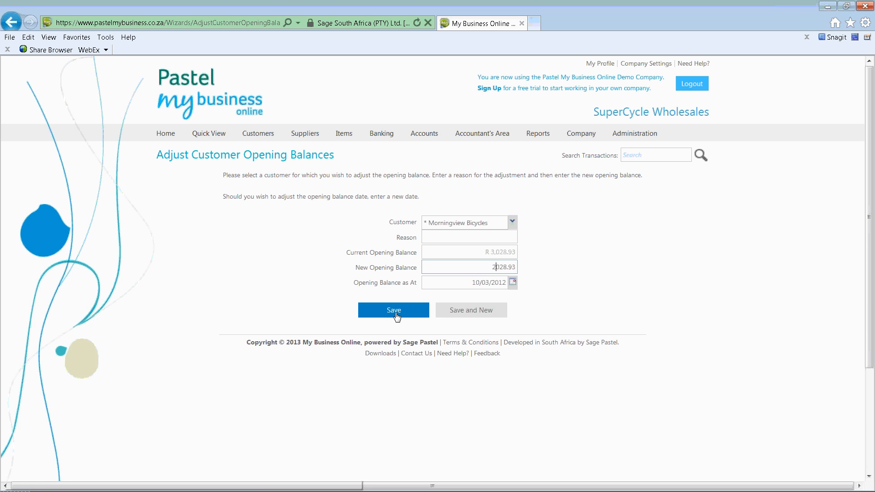
pyautogui.click(415, 293)
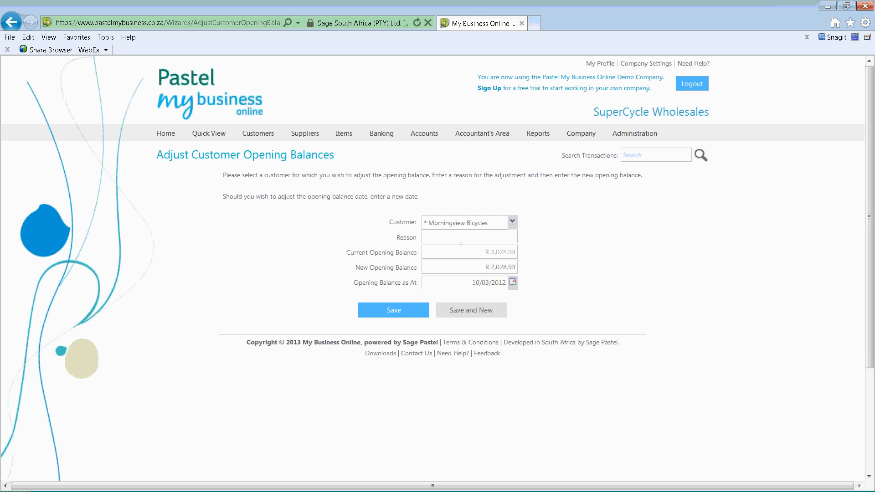
pyautogui.click(440, 237)
pyautogui.write('dfjgldfgohrhthk')
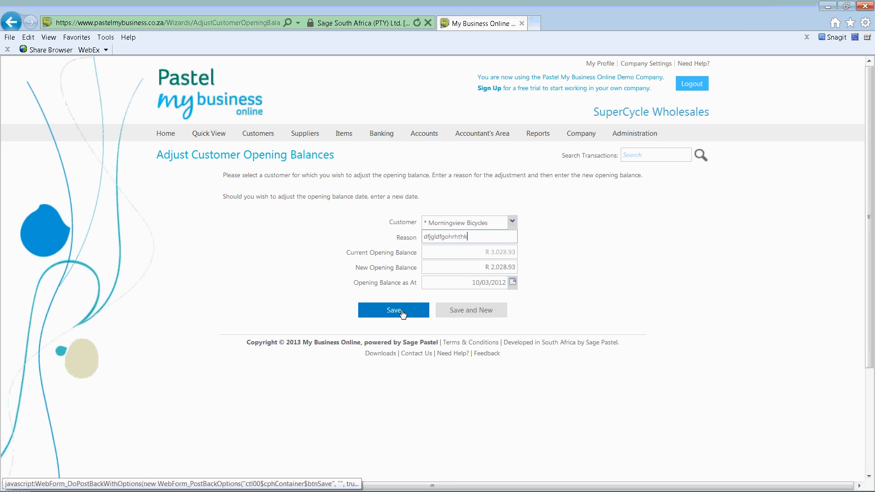
pyautogui.moveTo(250, 135)
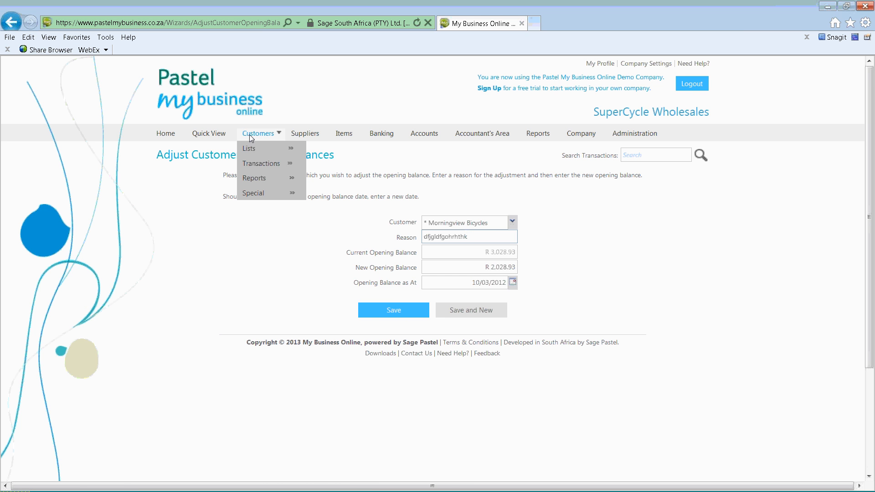
pyautogui.click(370, 311)
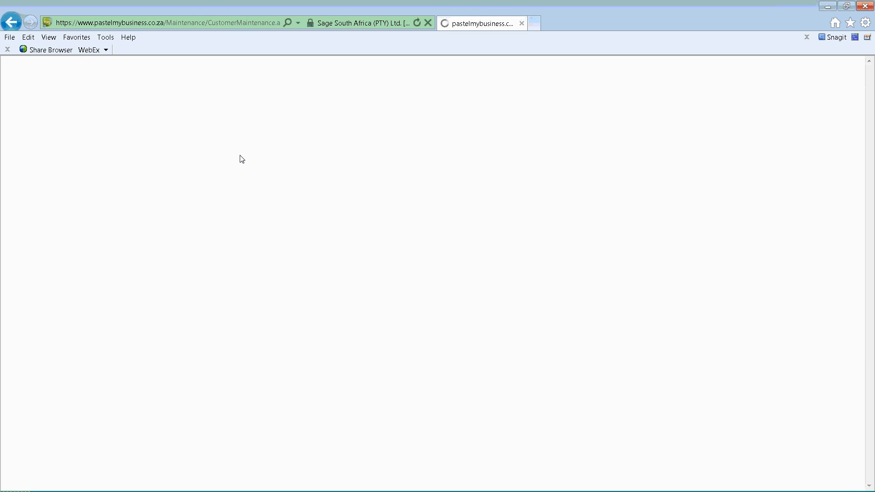
# Review the available customer lists, reports and special functions, and open the Customer Dashboard
pyautogui.moveTo(253, 137)
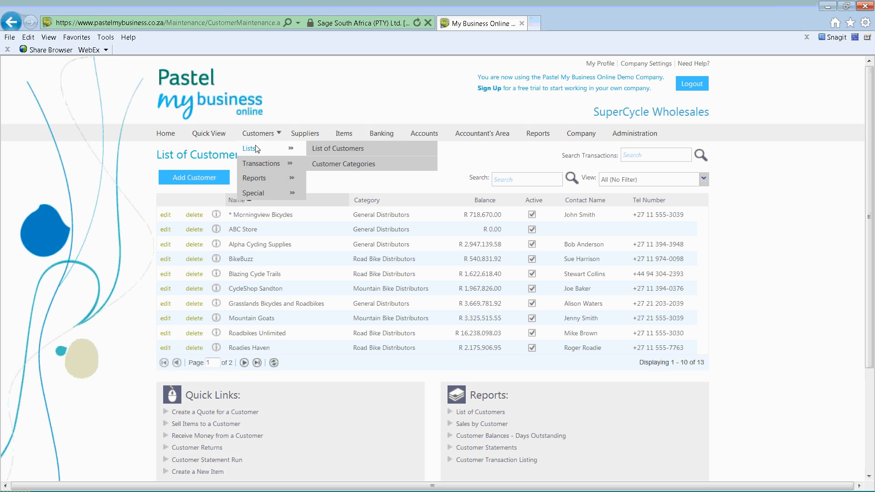
pyautogui.moveTo(258, 165)
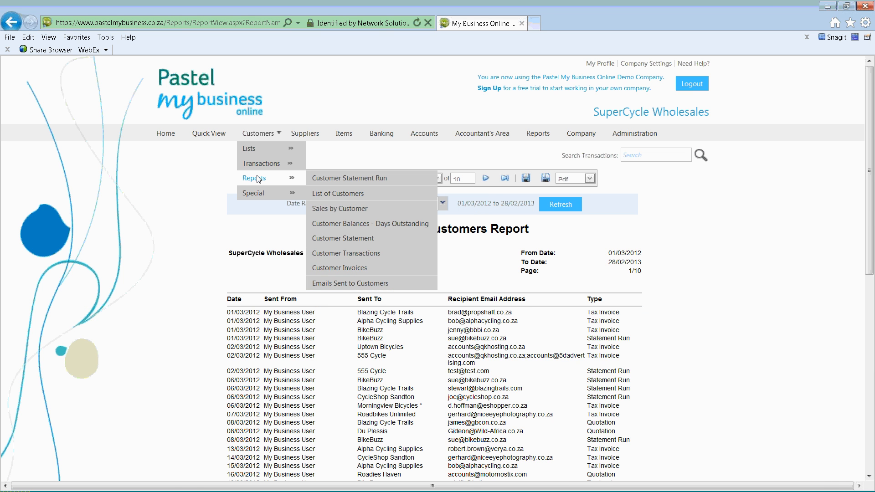
pyautogui.moveTo(278, 191)
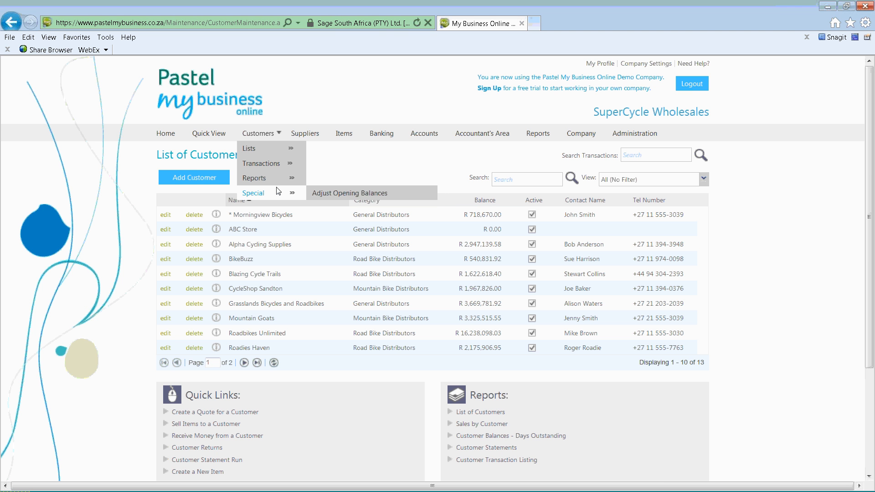
pyautogui.moveTo(178, 142)
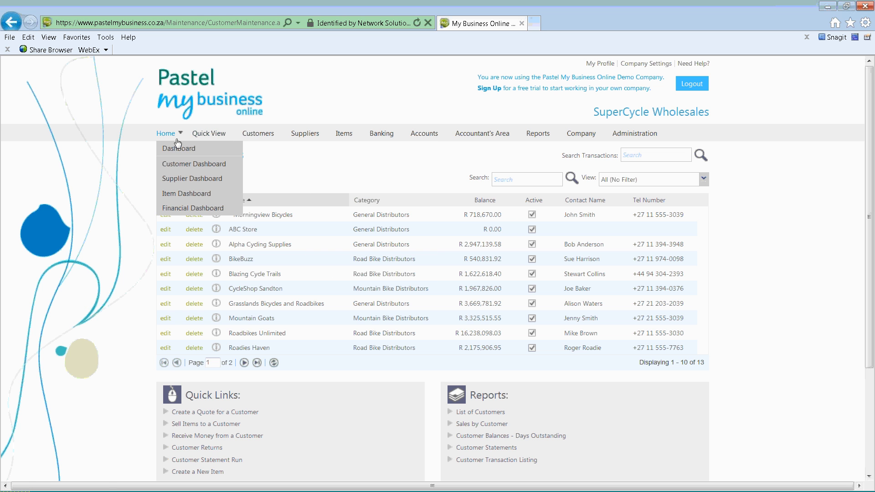
pyautogui.click(185, 165)
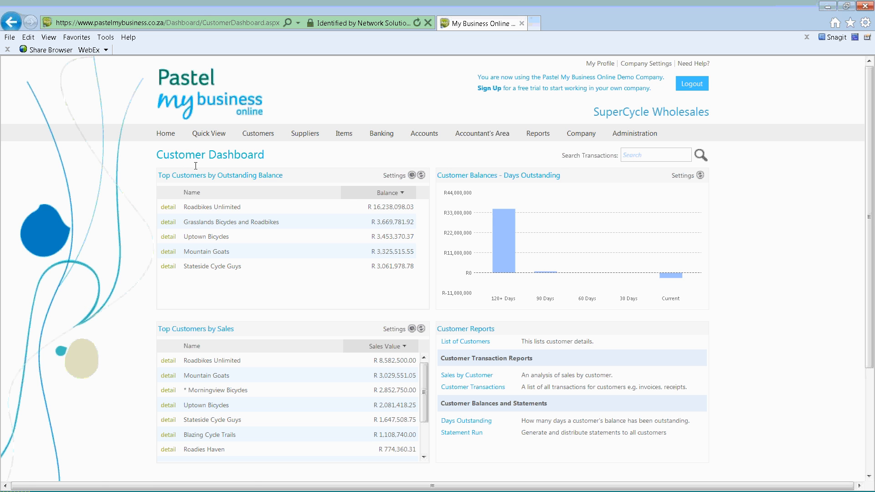
# Set the Top Customers by Outstanding Balance widget to view the top 10 customers and save the settings
pyautogui.click(400, 177)
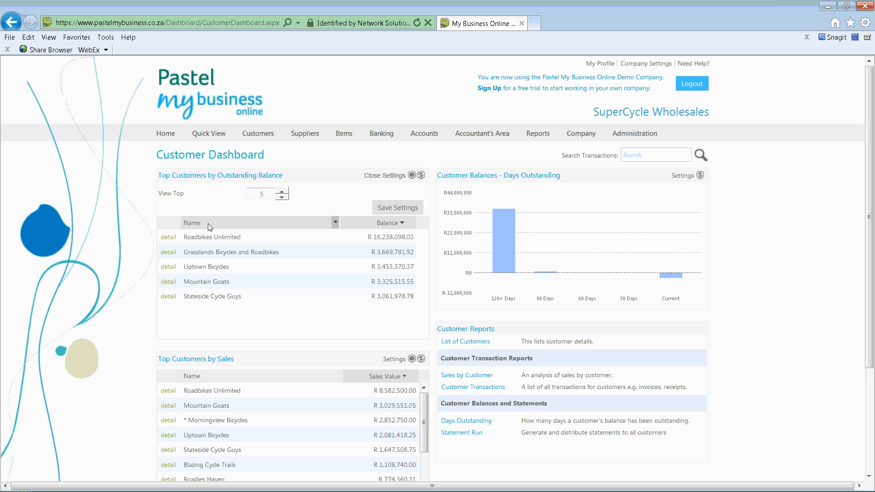
pyautogui.click(282, 194)
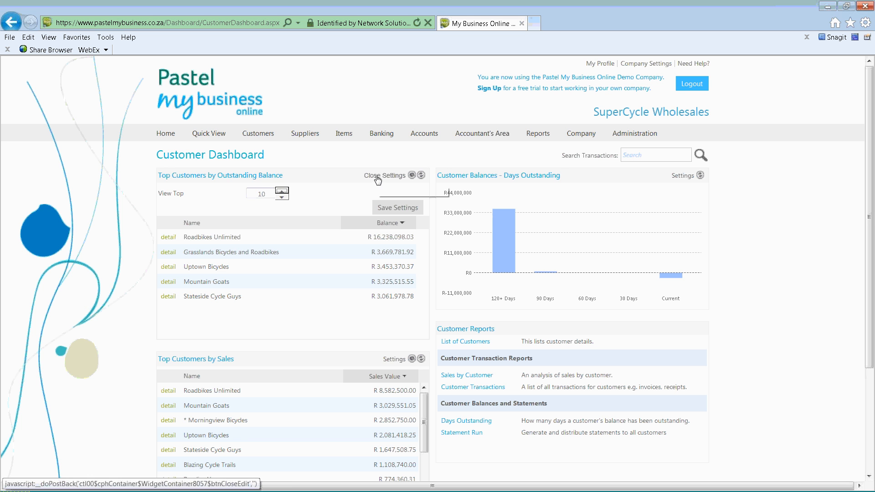
pyautogui.click(394, 208)
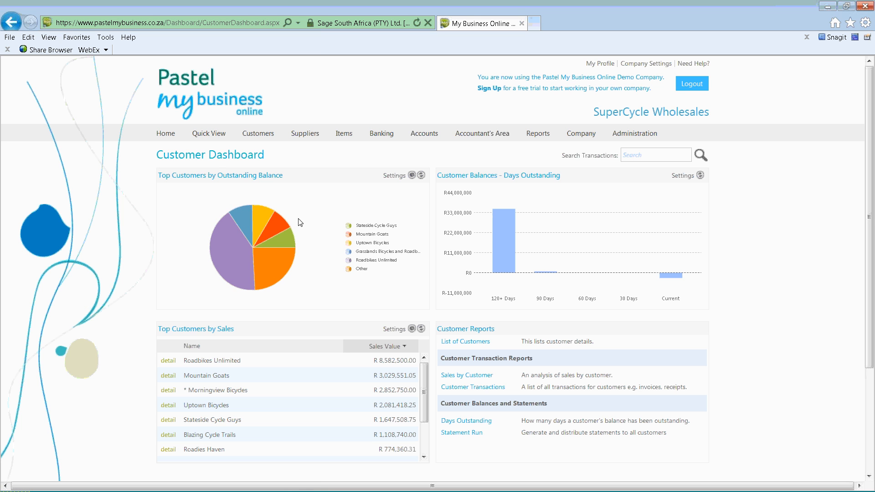
# Switch Top Customers by Outstanding Balance between pie chart and list view, and look through the listed customers
pyautogui.moveTo(251, 215)
pyautogui.click(412, 177)
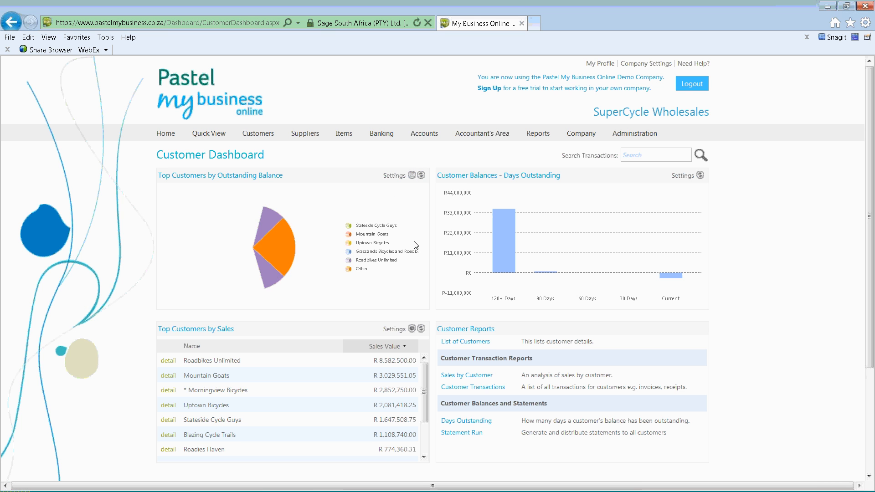
pyautogui.click(412, 176)
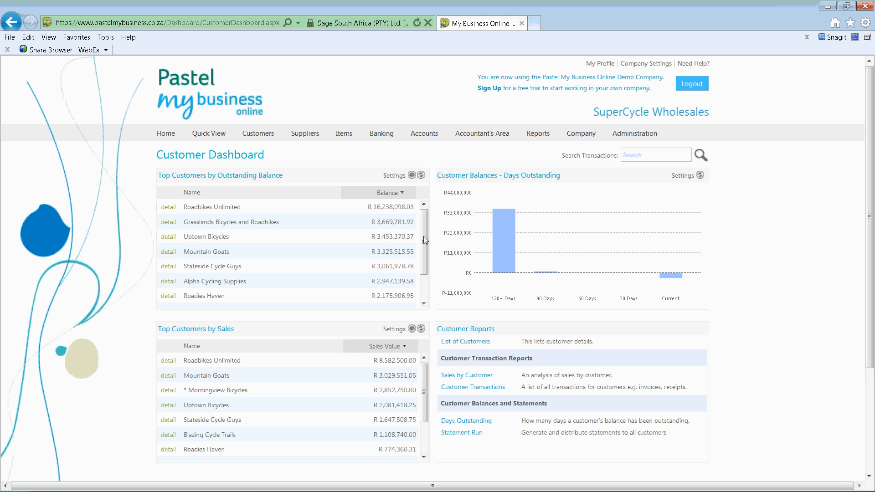
pyautogui.moveTo(423, 234); pyautogui.dragTo(423, 272)
# Show the outstanding balances as a pie chart and drill into the Roadbikes Unlimited slice to look through its invoices
pyautogui.click(412, 176)
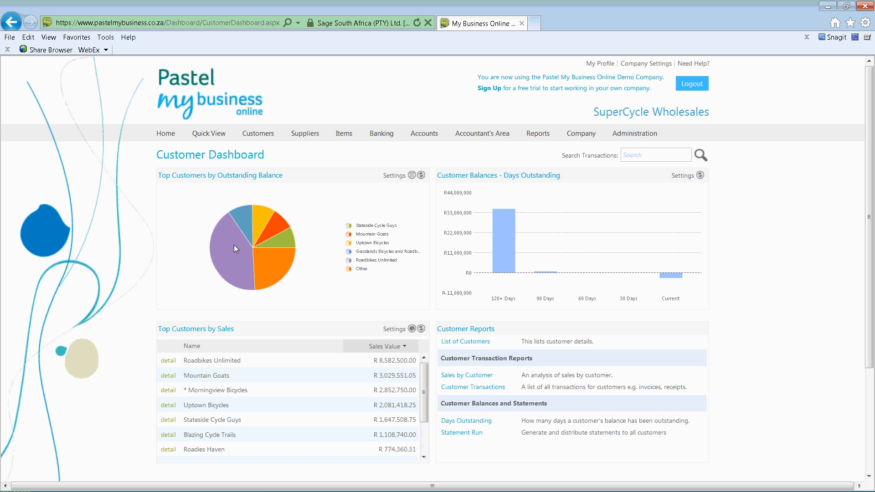
pyautogui.moveTo(235, 249)
pyautogui.click(245, 262)
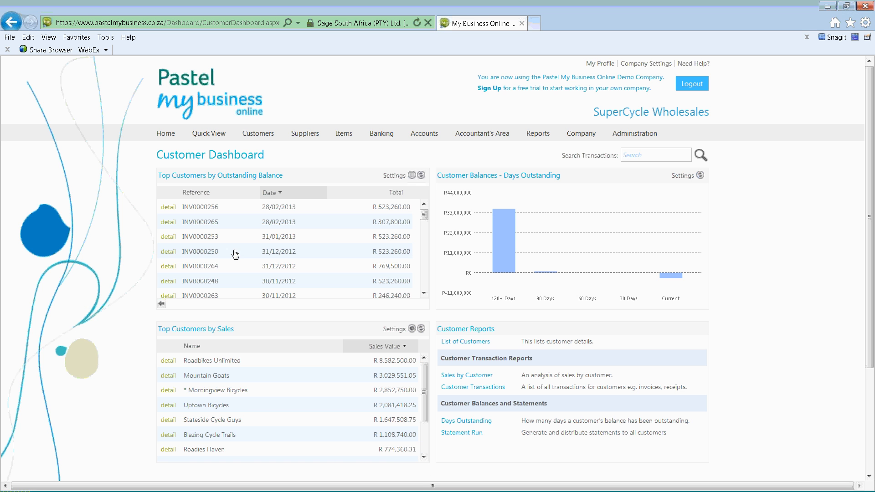
pyautogui.moveTo(425, 217)
pyautogui.mouseDown()
pyautogui.moveTo(427, 280)
pyautogui.moveTo(425, 215)
pyautogui.mouseUp()
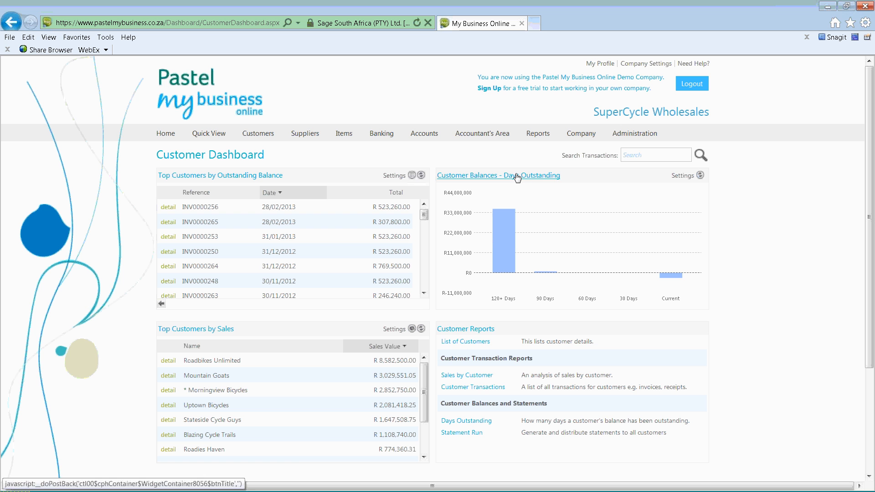
# Check the Customer Balances - Days Outstanding settings and drill into the 120+ Days bar to look through its transactions
pyautogui.click(682, 177)
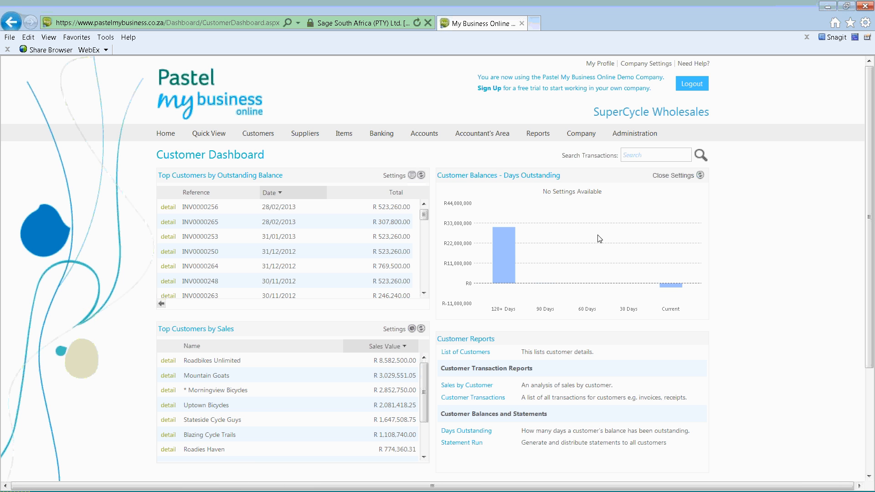
pyautogui.click(505, 251)
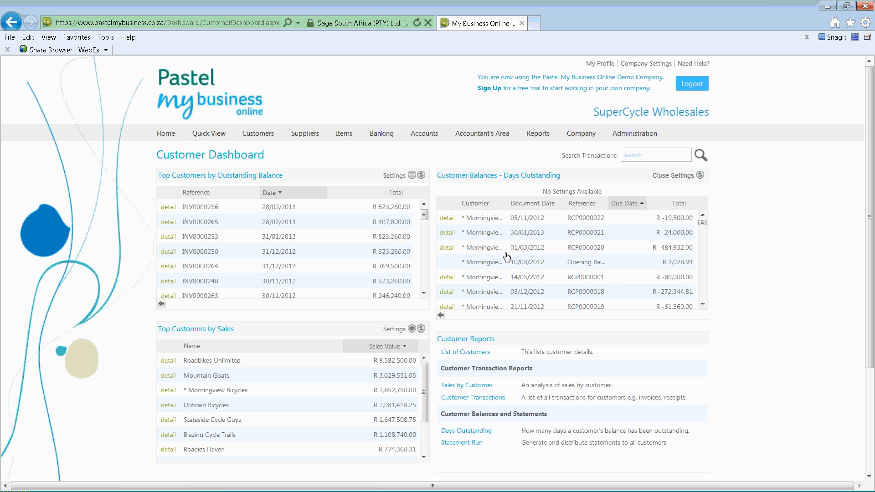
pyautogui.moveTo(704, 223)
pyautogui.mouseDown()
pyautogui.moveTo(705, 245)
pyautogui.moveTo(705, 225)
pyautogui.mouseUp()
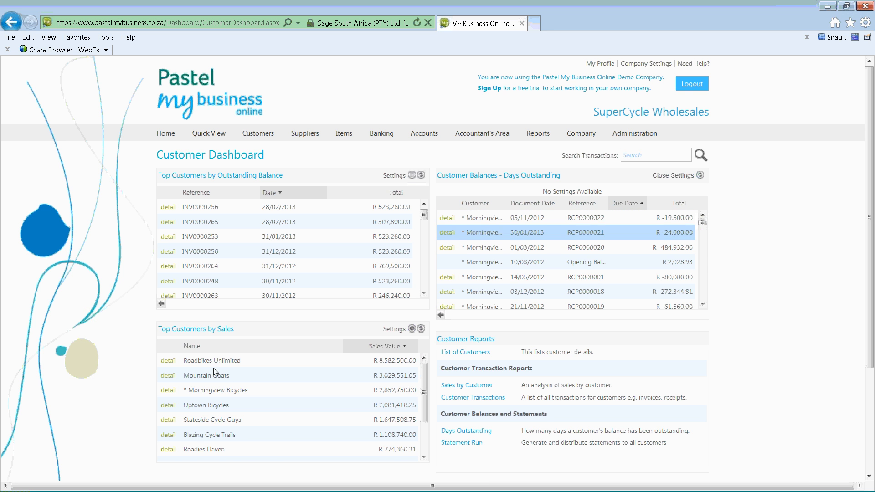
# Look through the Top Customers by Sales list and show it as a pie chart
pyautogui.scroll(-1, 214, 368)
pyautogui.scroll(-3, 104, 355)
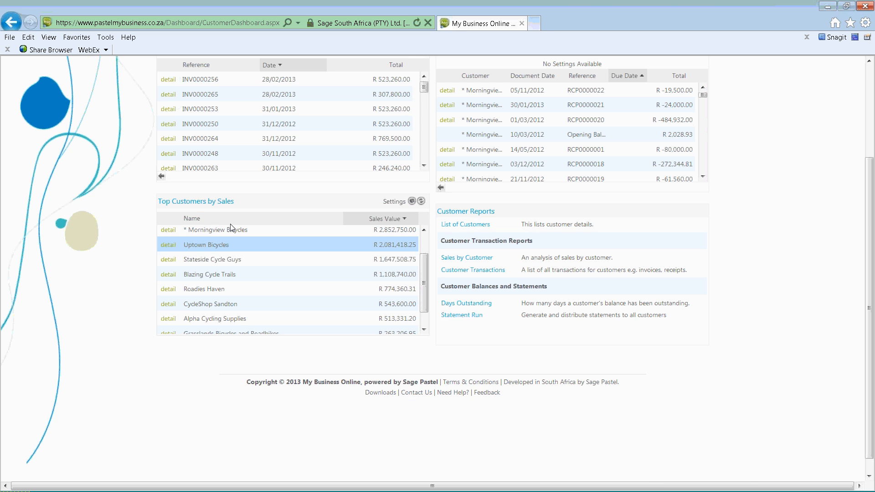
pyautogui.scroll(1, 243, 238)
pyautogui.scroll(2, 72, 223)
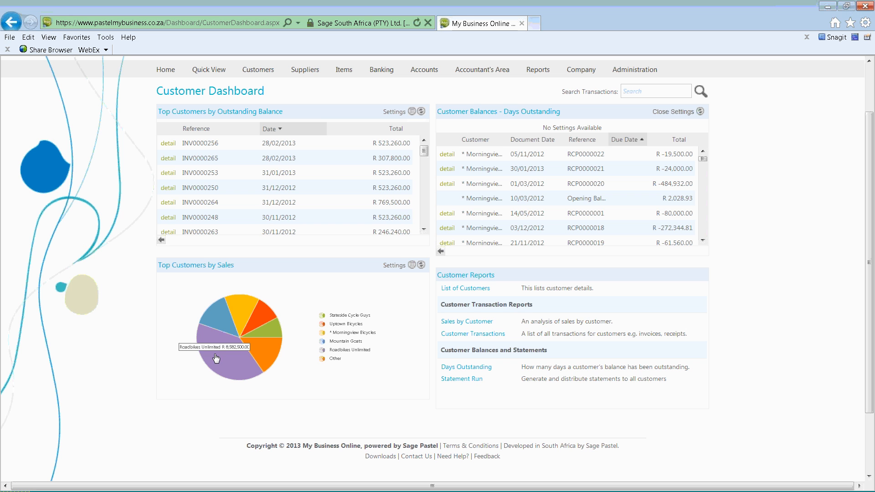
# Drill into the Stateside Cycle Guys slice of Top Customers by Sales and look through its invoices and the available customer reports
pyautogui.moveTo(266, 325)
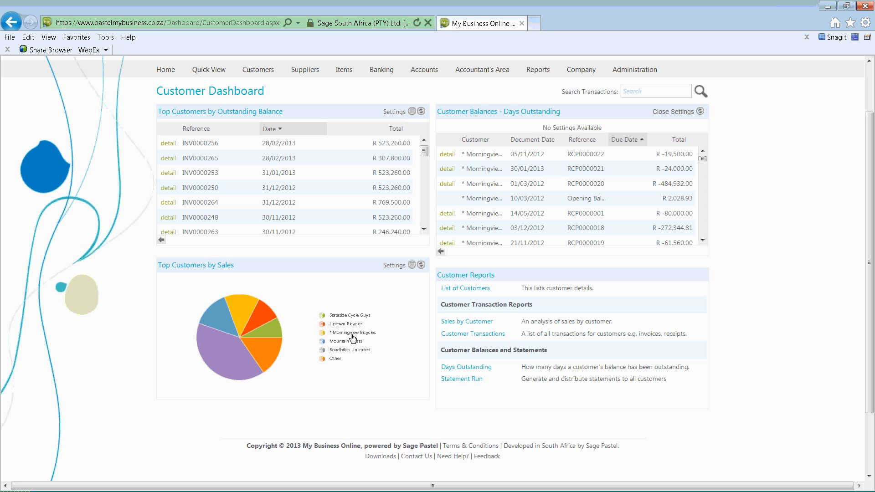
pyautogui.click(271, 330)
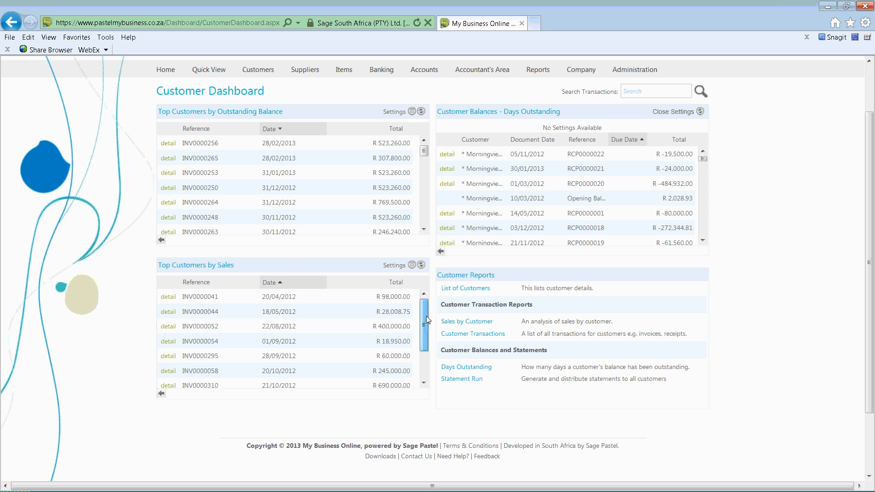
pyautogui.scroll(-2, 426, 347)
pyautogui.scroll(1, 427, 326)
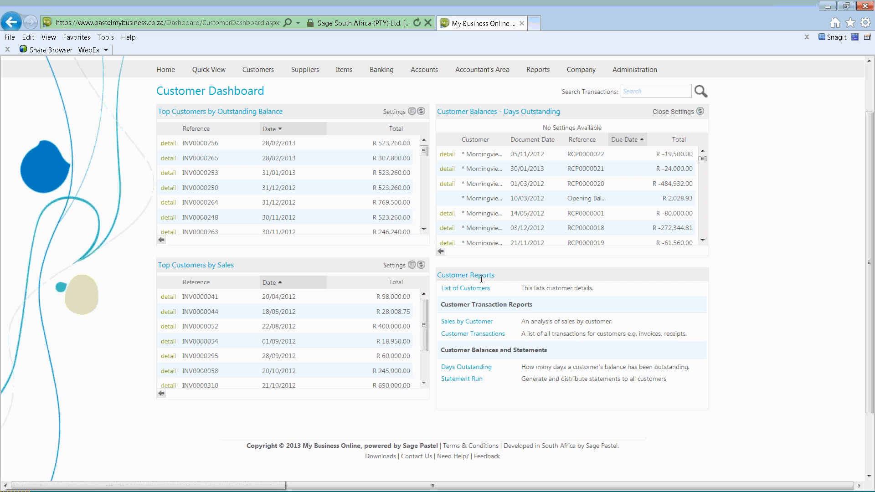
pyautogui.scroll(1, 466, 380)
pyautogui.scroll(3, 466, 380)
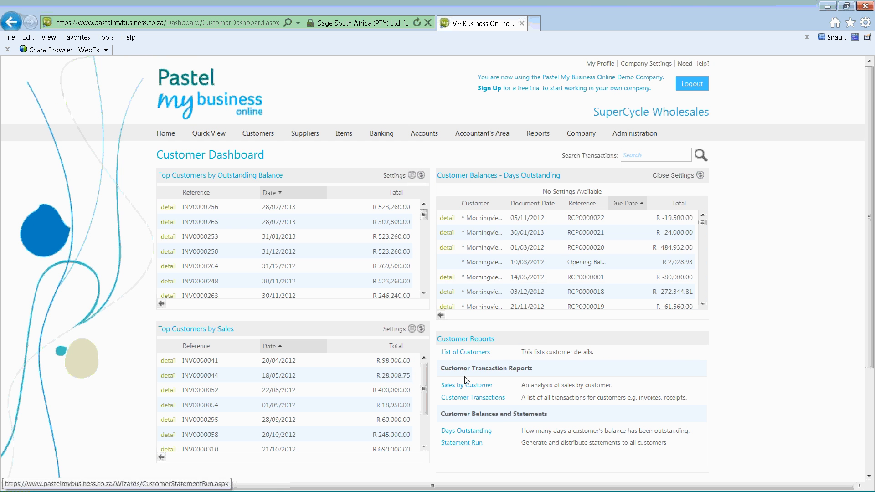
# Reload the Customer Dashboard and show both Top Customers by Sales and Top Customers by Outstanding Balance as pie charts
pyautogui.moveTo(246, 140)
pyautogui.moveTo(166, 134)
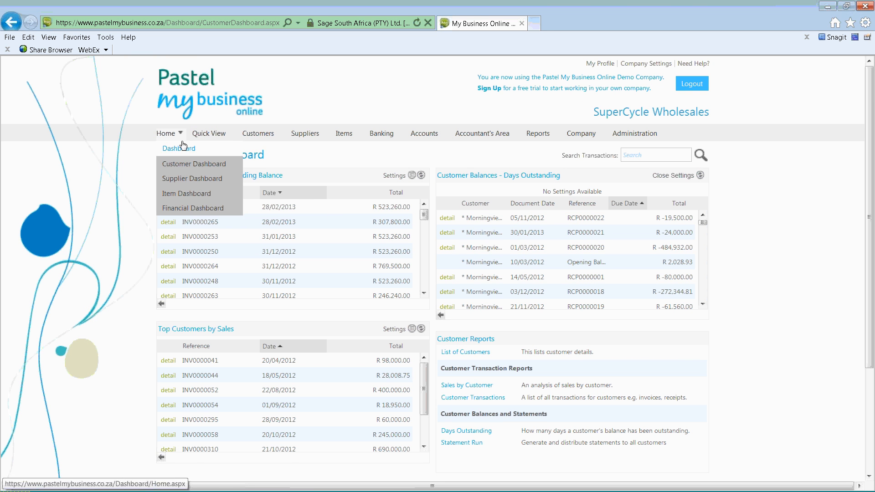
pyautogui.click(181, 164)
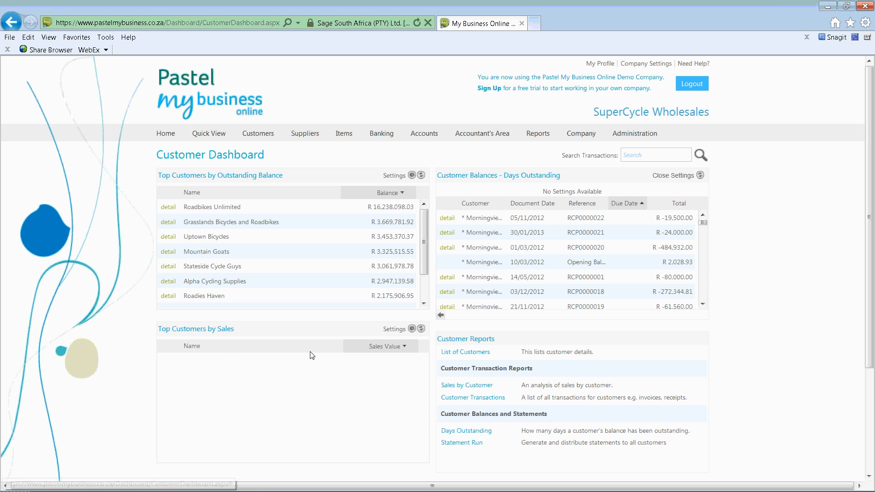
pyautogui.click(413, 330)
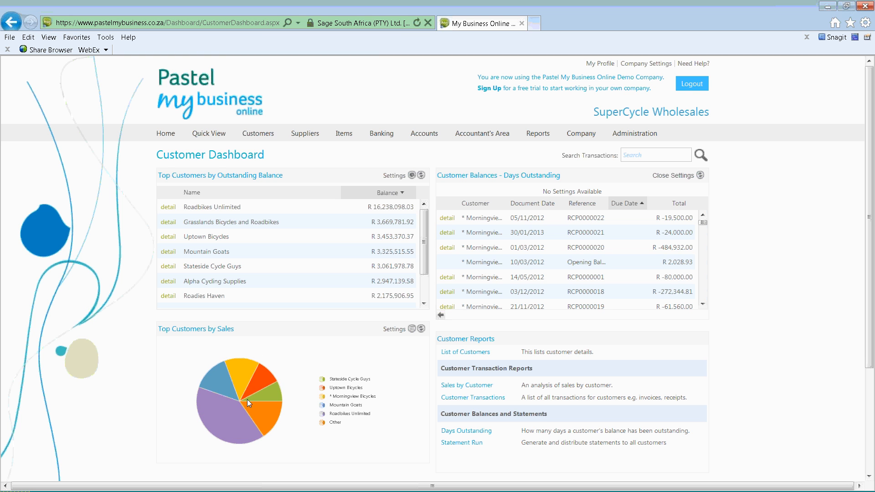
pyautogui.moveTo(242, 401)
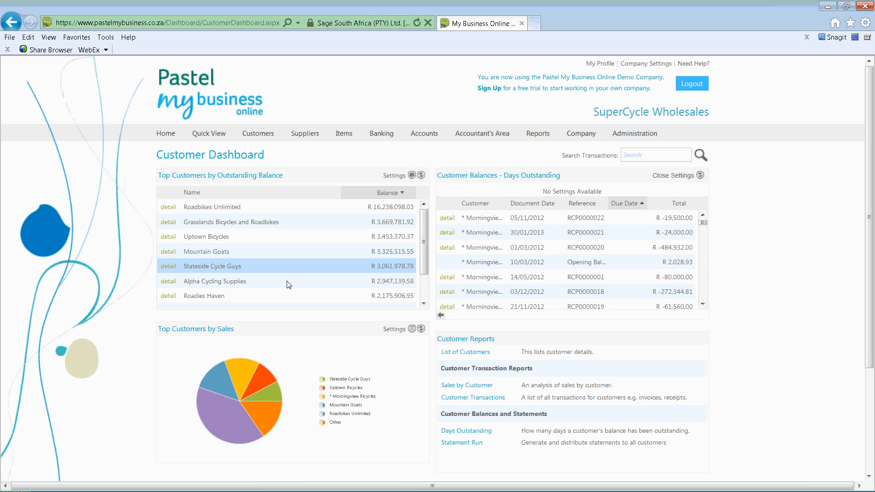
pyautogui.click(414, 179)
# Open the Customer Tax Invoices list from the customer transactions
pyautogui.moveTo(256, 138)
pyautogui.moveTo(263, 165)
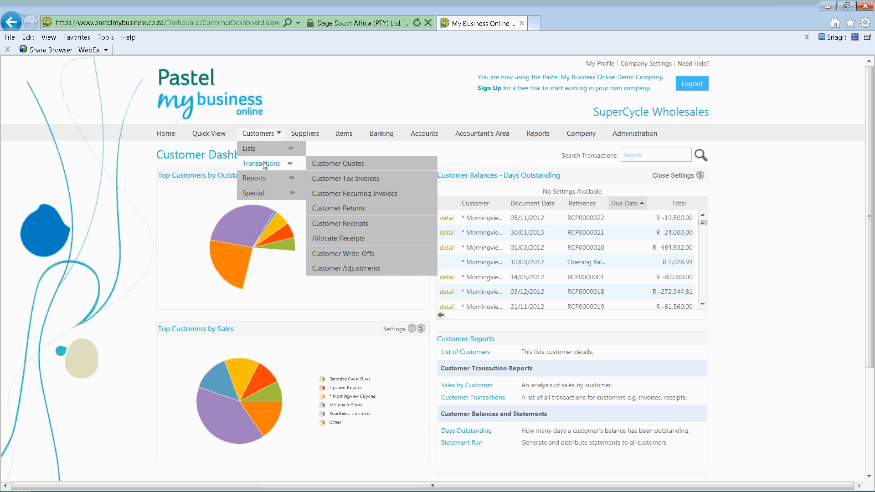
pyautogui.click(346, 178)
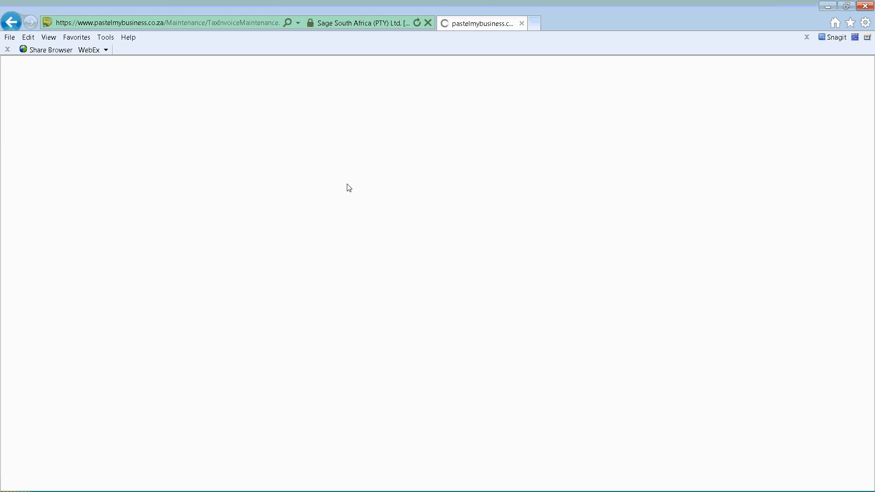
# Open the Customer Quick View for Morningview Bicycles and reposition its window slightly
pyautogui.moveTo(216, 134)
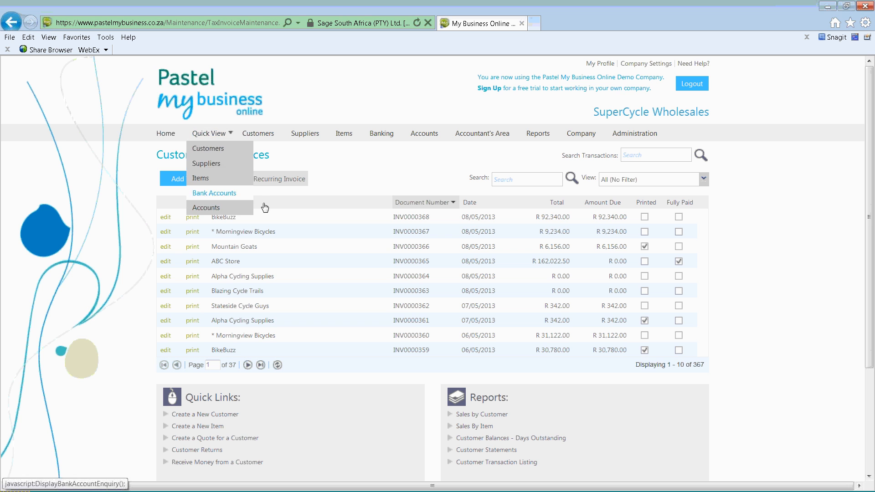
pyautogui.click(216, 150)
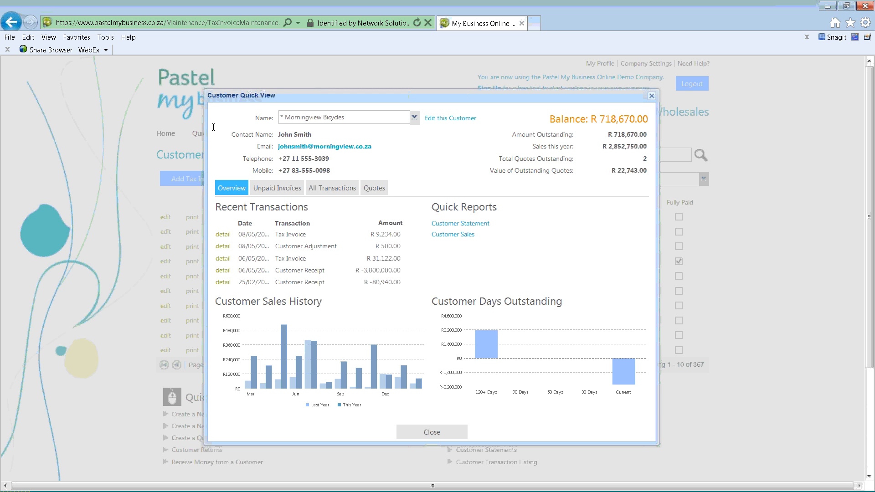
pyautogui.moveTo(241, 95)
pyautogui.mouseDown()
pyautogui.moveTo(247, 142)
pyautogui.moveTo(232, 86)
pyautogui.mouseUp()
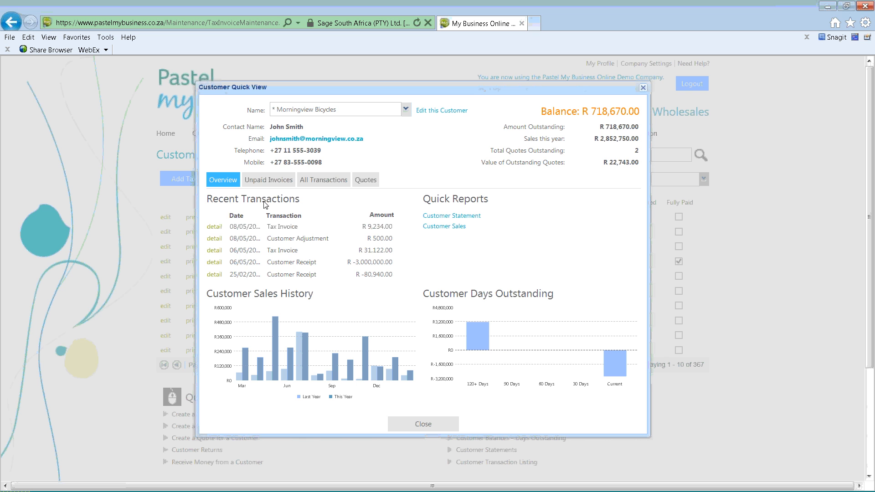
# Drill into the sales history for 6 May 2012, and view the transactions behind the 120+ Days outstanding bar
pyautogui.moveTo(302, 365)
pyautogui.click(274, 356)
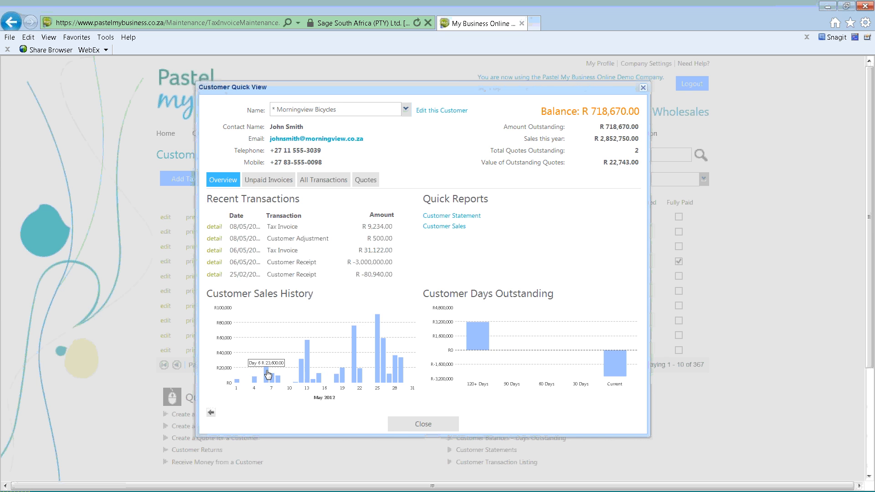
pyautogui.click(266, 373)
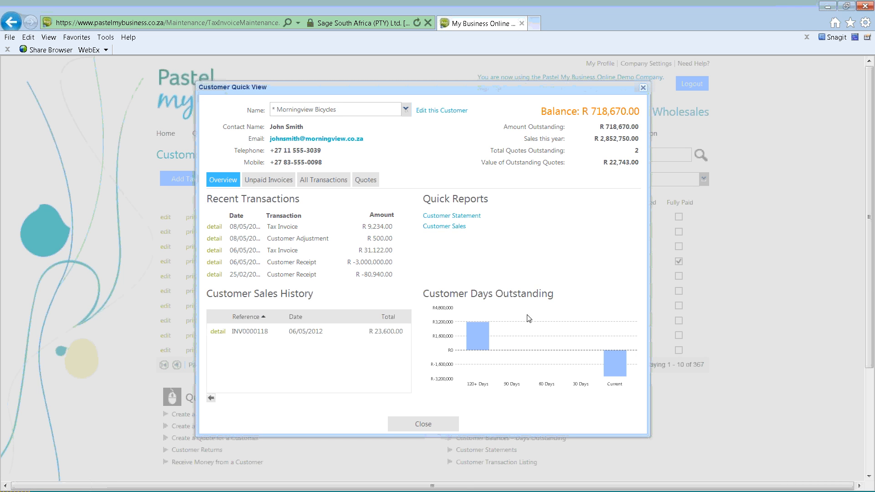
pyautogui.moveTo(474, 338)
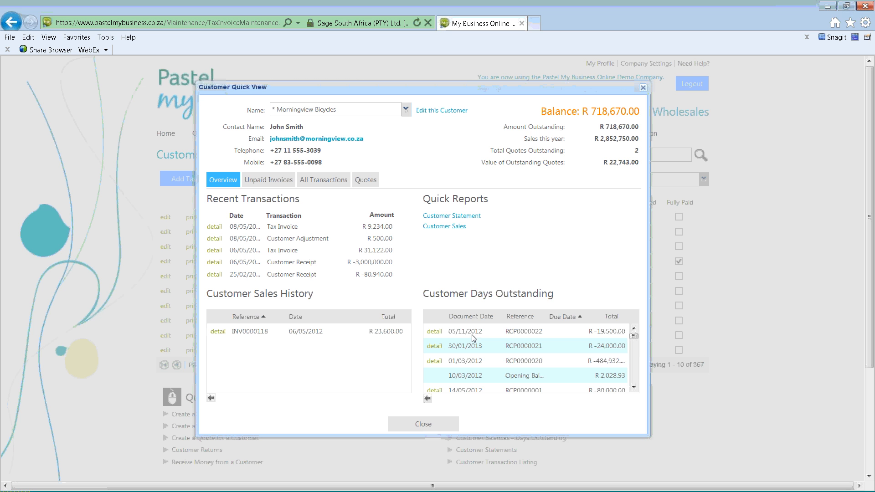
pyautogui.moveTo(635, 337)
pyautogui.mouseDown()
pyautogui.moveTo(635, 384)
pyautogui.moveTo(635, 336)
pyautogui.mouseUp()
# Review the customer's unpaid invoices, all transactions and quotes, then return to the overview and close the Customer Quick View
pyautogui.click(262, 181)
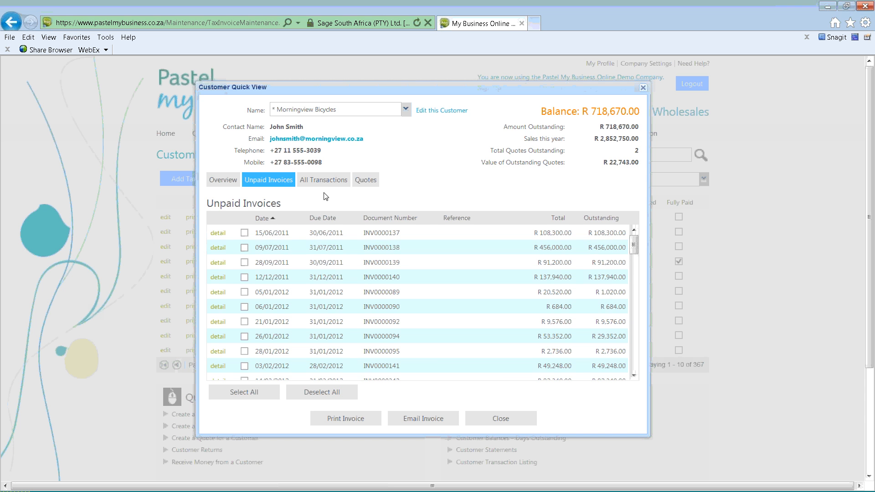
pyautogui.click(324, 180)
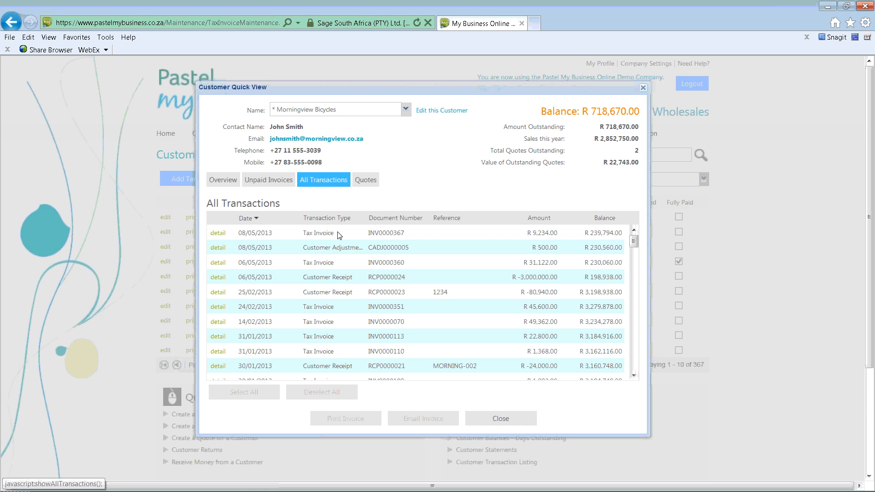
pyautogui.click(363, 181)
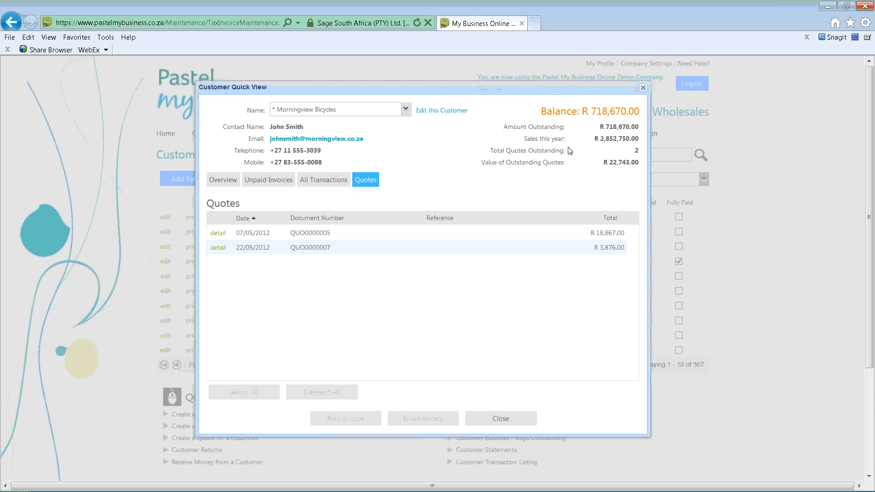
pyautogui.moveTo(563, 150); pyautogui.dragTo(489, 151)
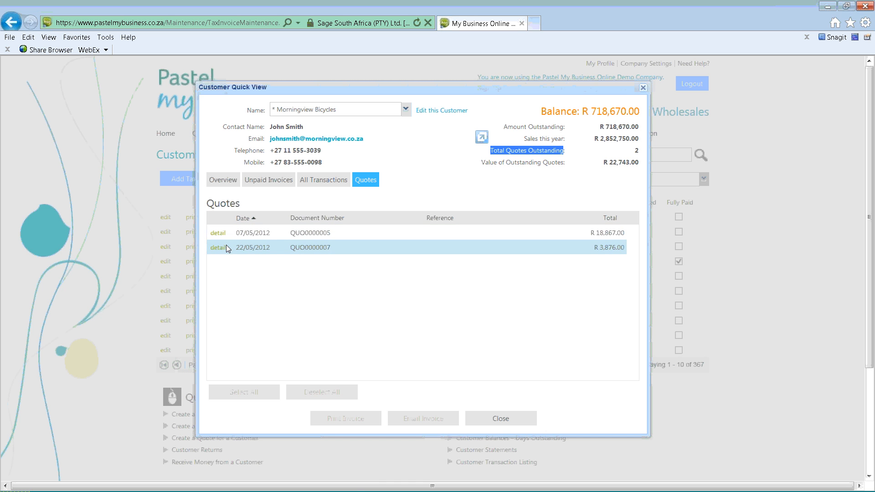
pyautogui.click(217, 184)
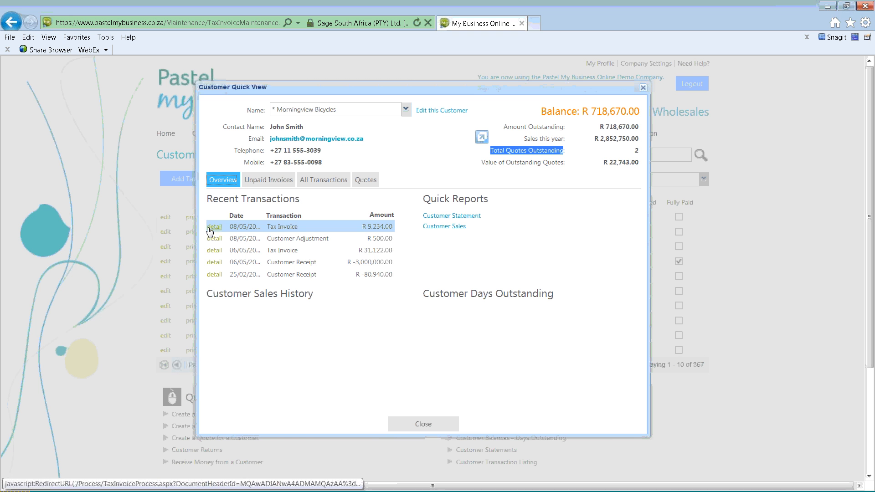
pyautogui.click(643, 89)
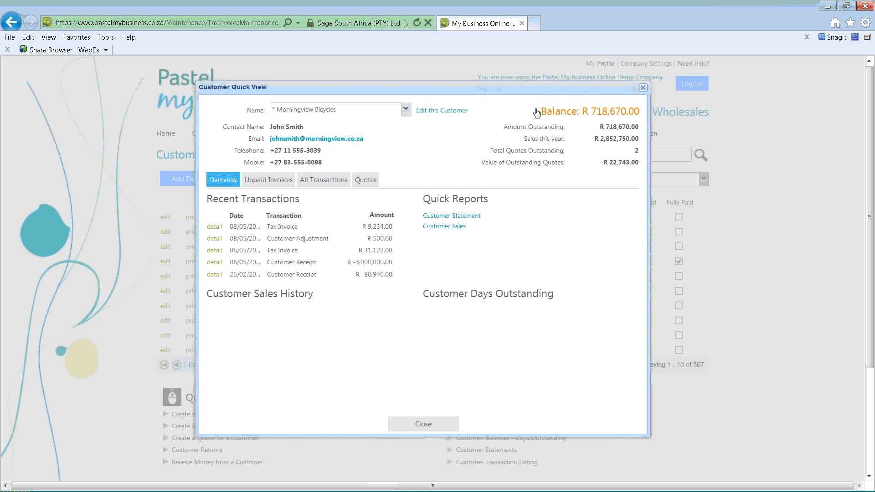